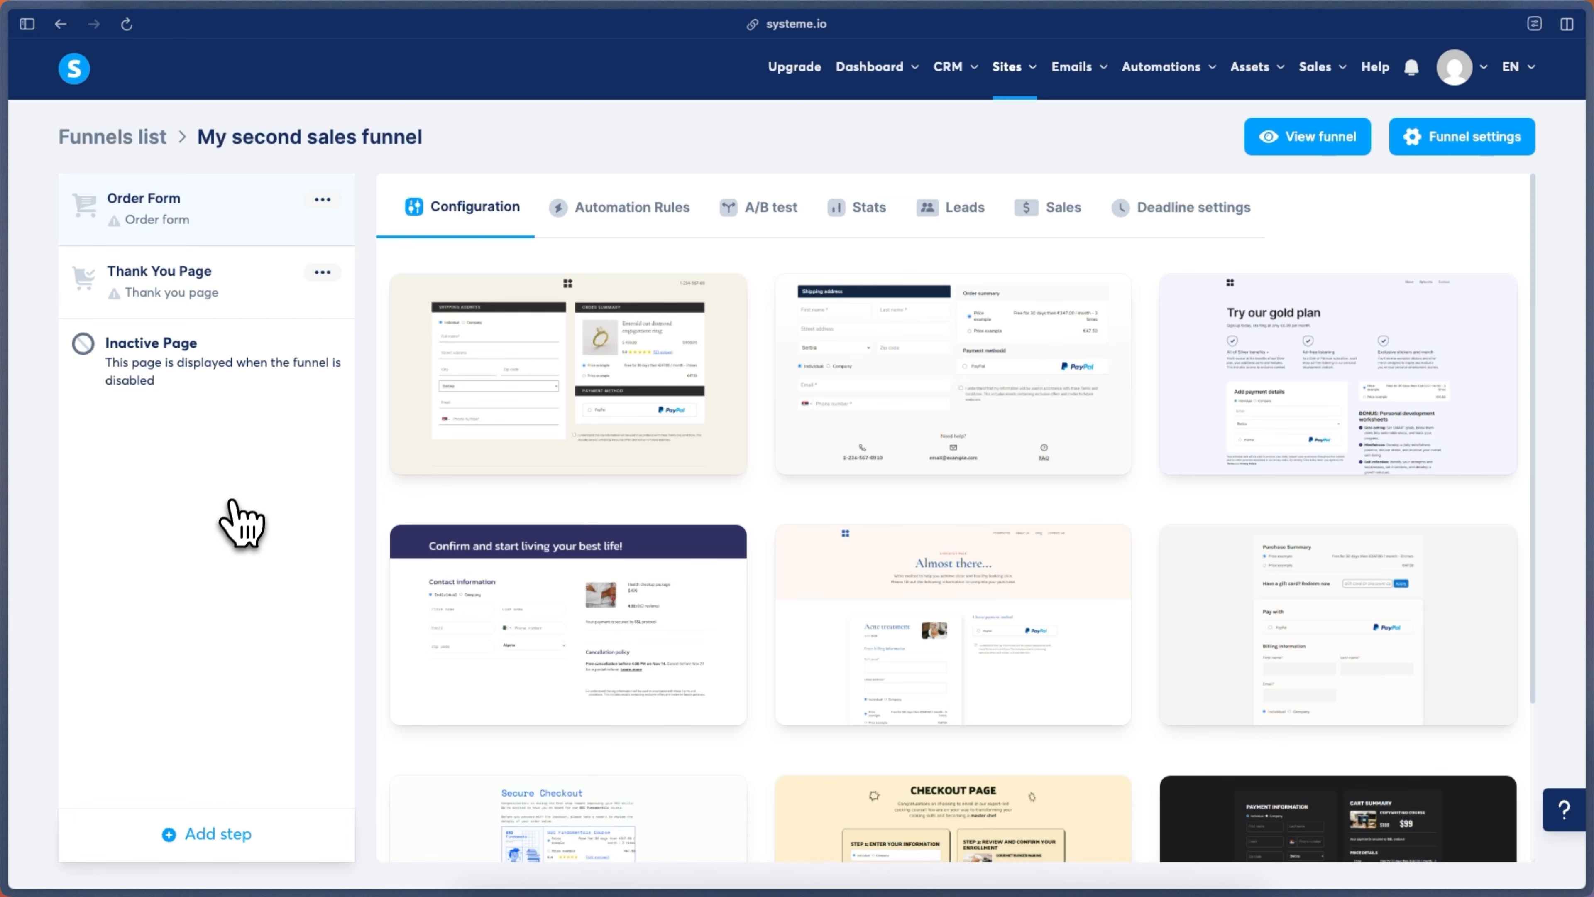
Examine the step types available when creating a new funnel step, leaving the funnel as it is.
{"action": "left_click", "coordinate": [217, 835]}
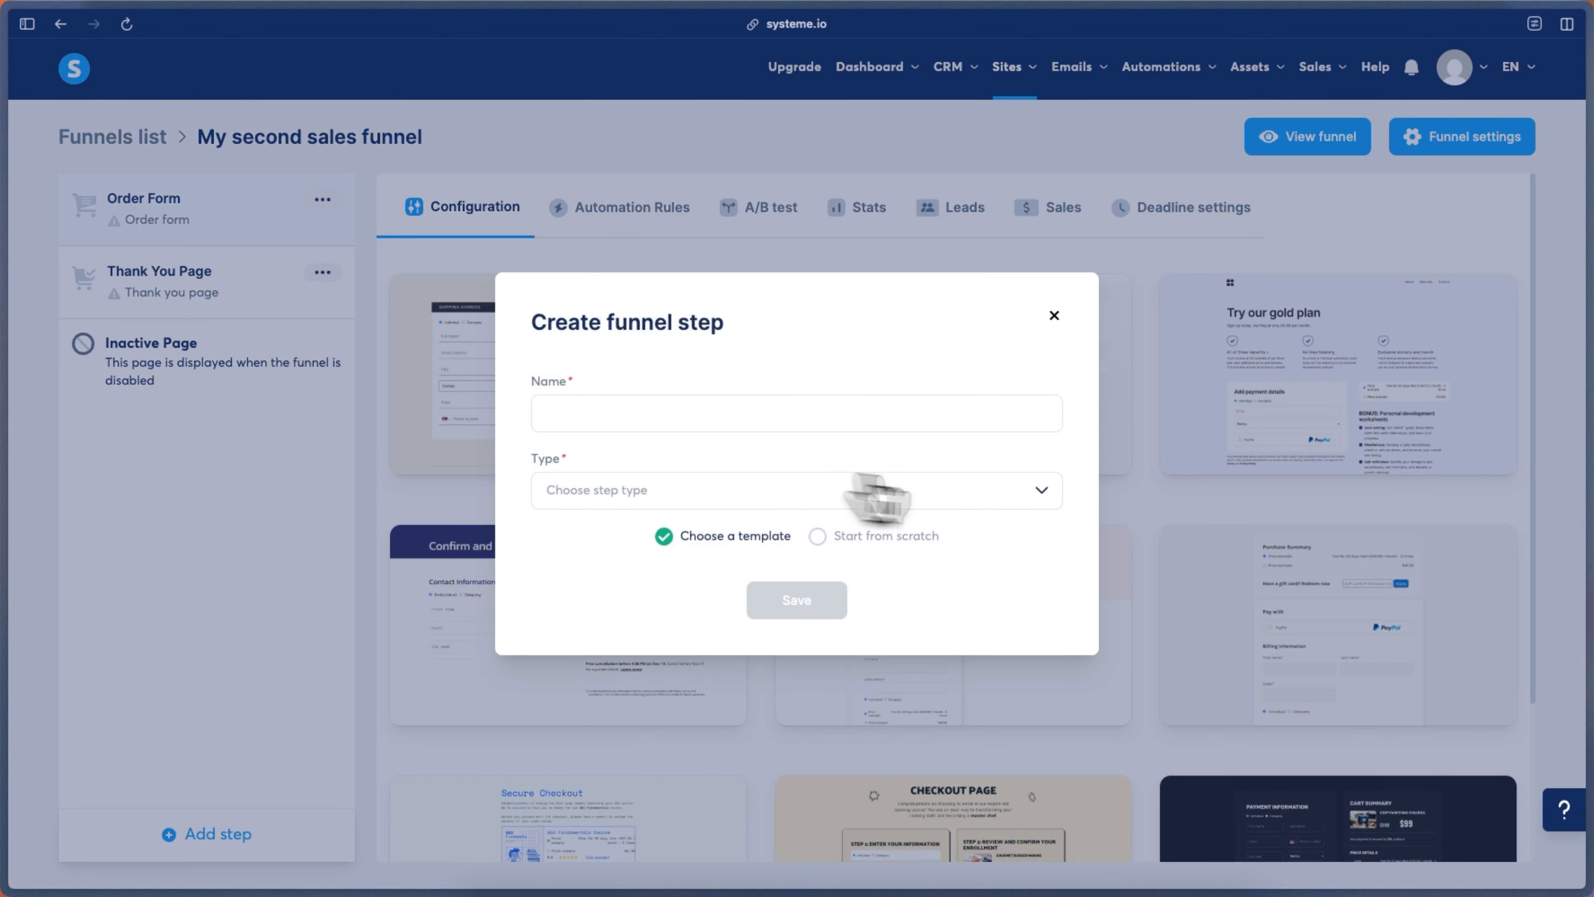
{"action": "left_click", "coordinate": [904, 500]}
{"action": "scroll", "coordinate": [891, 622], "scroll_direction": "down", "scroll_amount": 5}
{"action": "scroll", "coordinate": [883, 600], "scroll_direction": "down", "scroll_amount": 3}
{"action": "scroll", "coordinate": [884, 600], "scroll_direction": "up", "scroll_amount": 2}
{"action": "scroll", "coordinate": [884, 600], "scroll_direction": "down", "scroll_amount": 2}
{"action": "scroll", "coordinate": [886, 602], "scroll_direction": "down", "scroll_amount": 1}
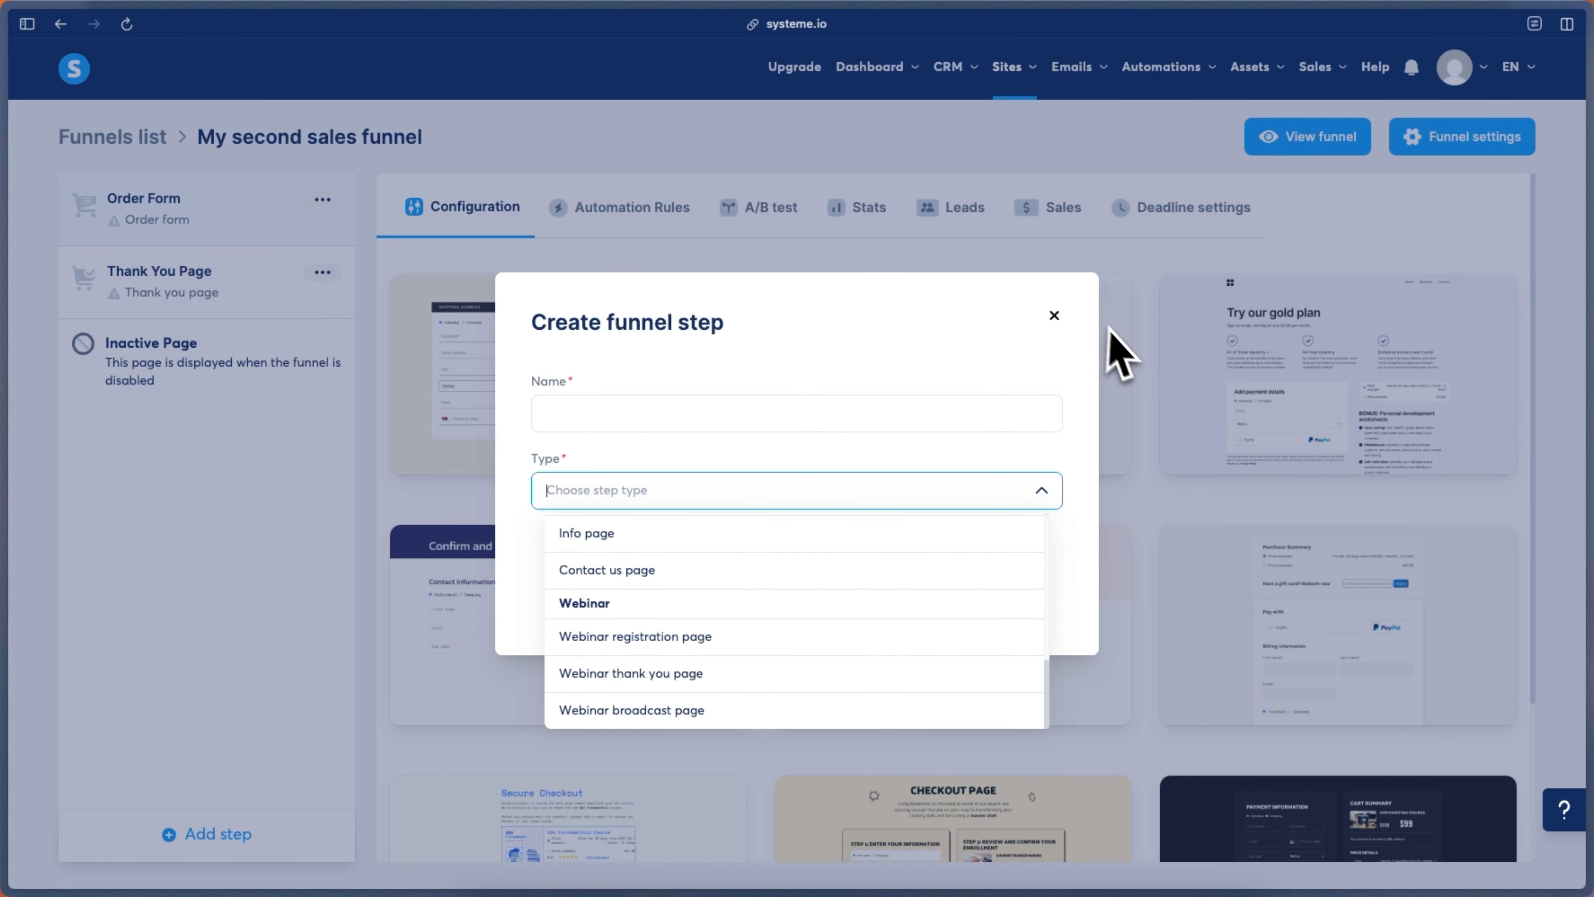
{"action": "left_click", "coordinate": [1057, 321]}
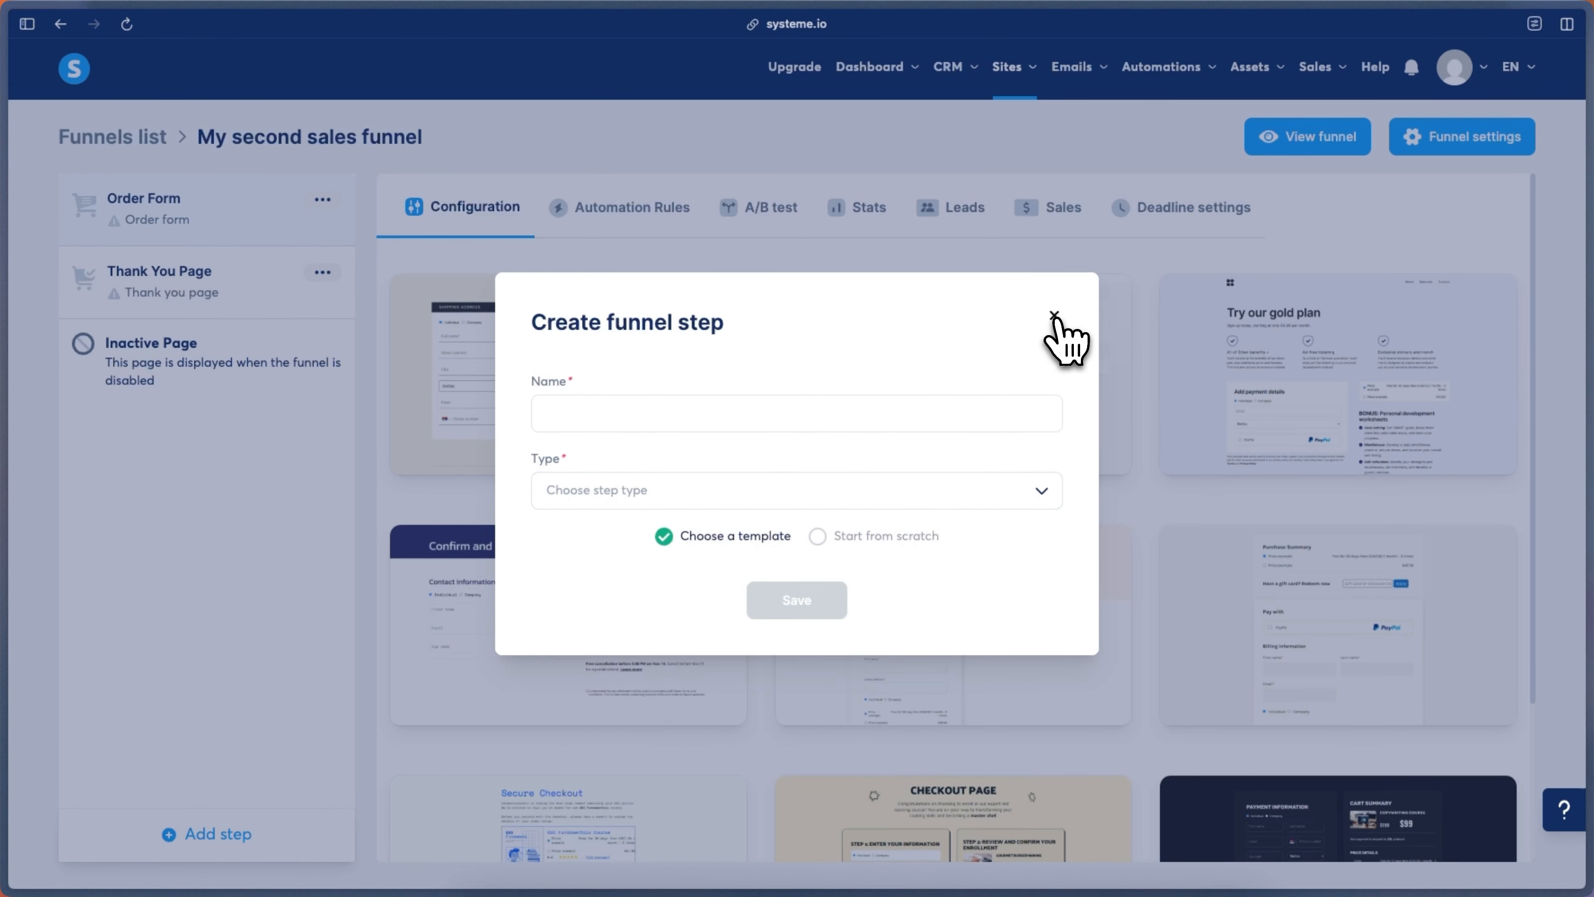
{"action": "left_click", "coordinate": [1055, 317]}
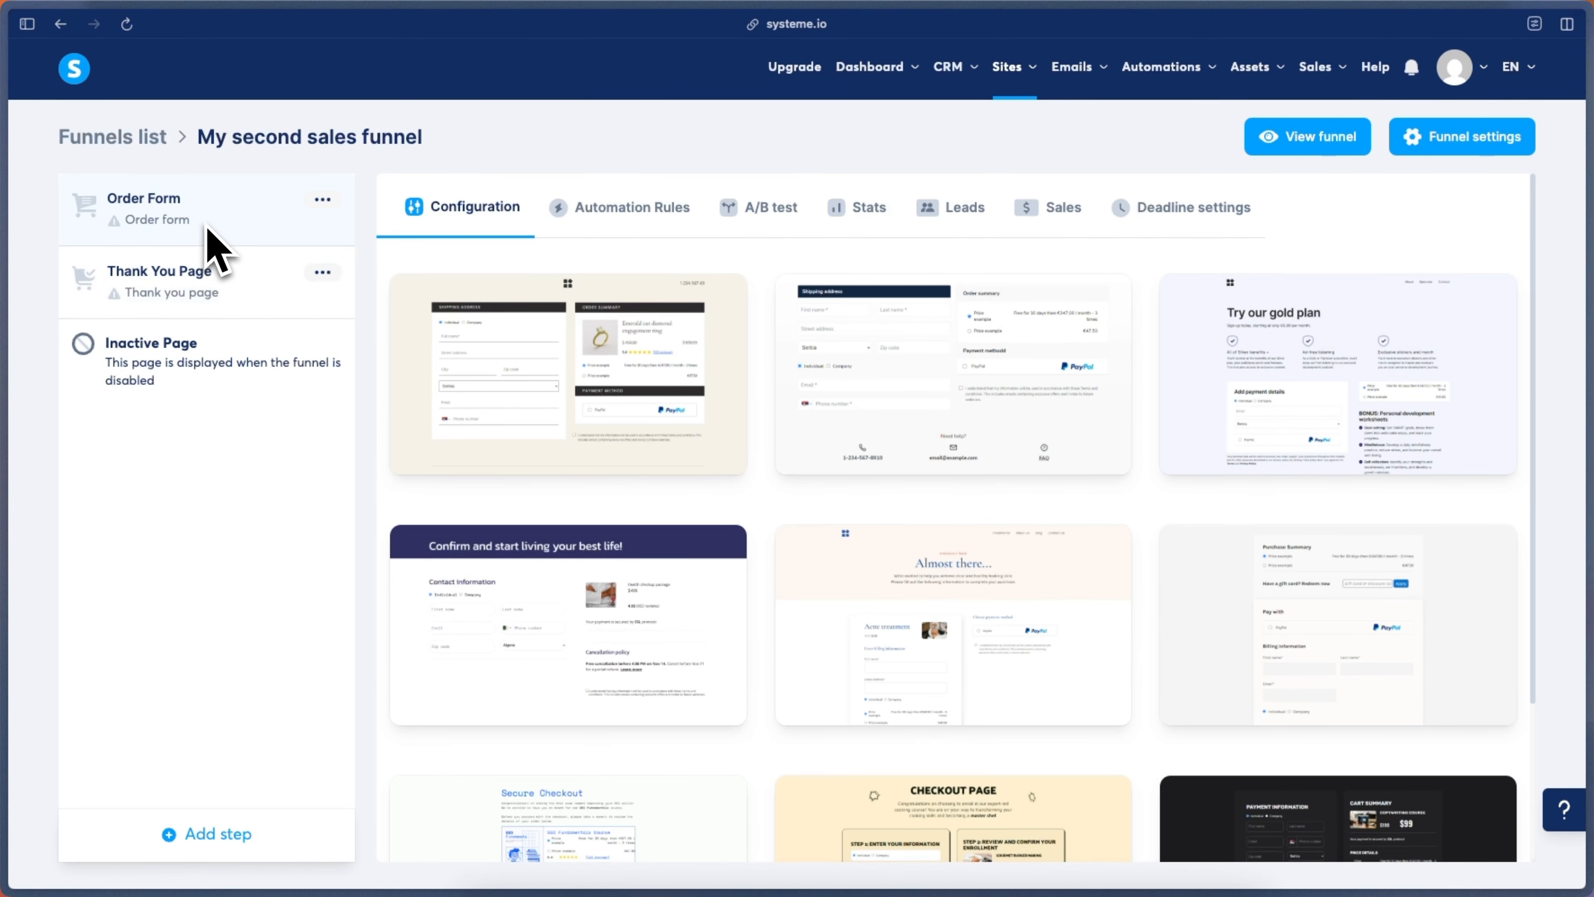
Preview the cooking-course Checkout Page template and apply it to the Order Form step.
{"action": "scroll", "coordinate": [568, 314], "scroll_direction": "down", "scroll_amount": 2}
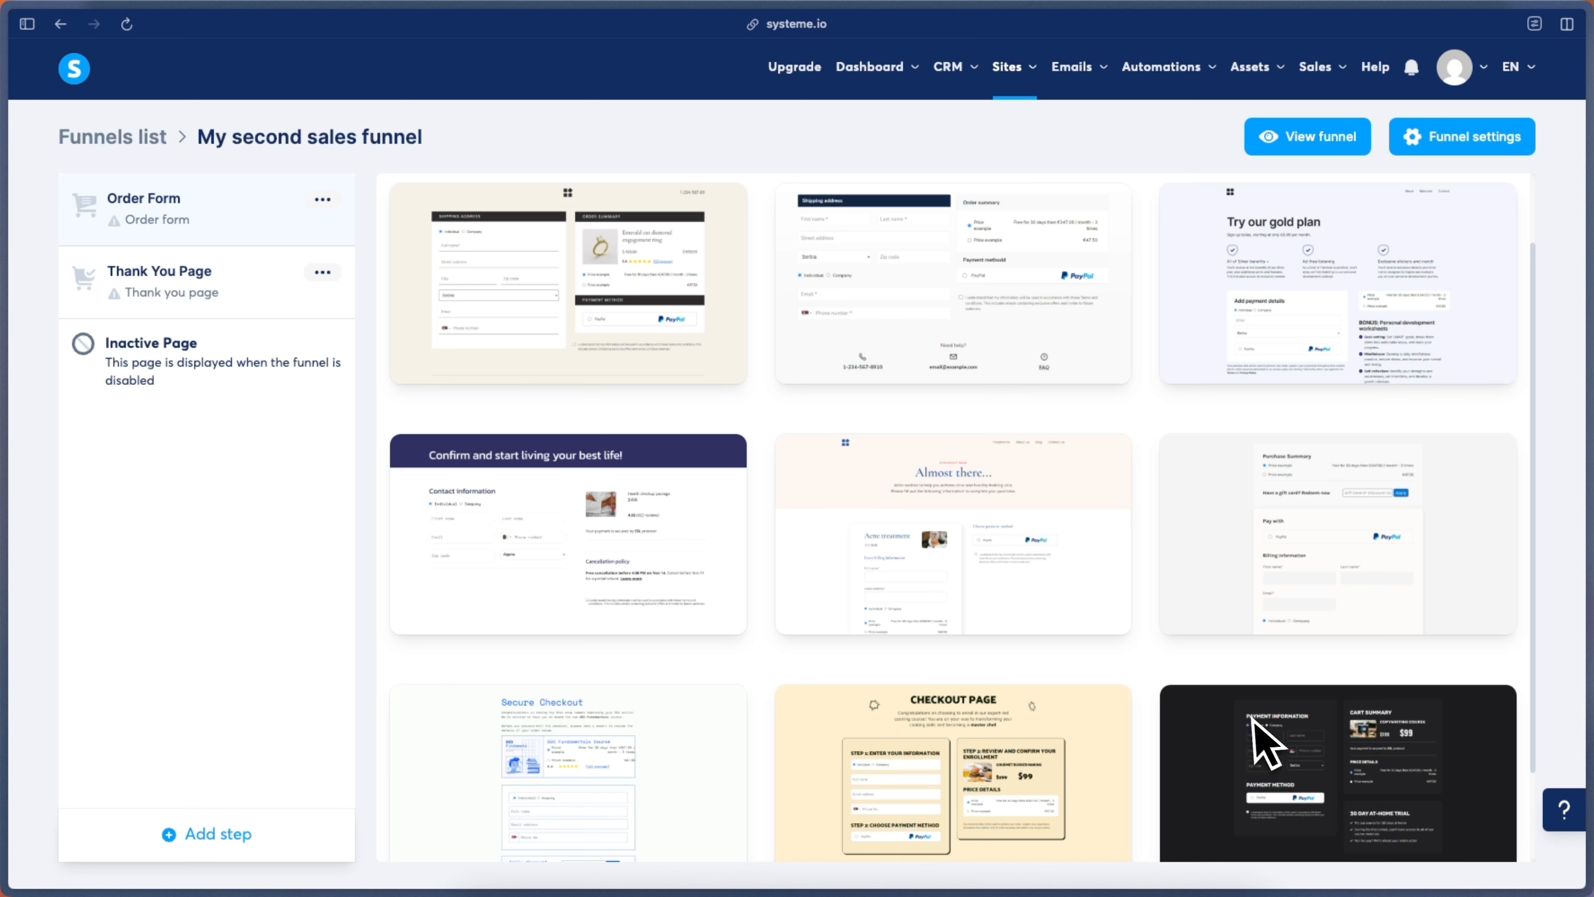
{"action": "mouse_move", "coordinate": [898, 625]}
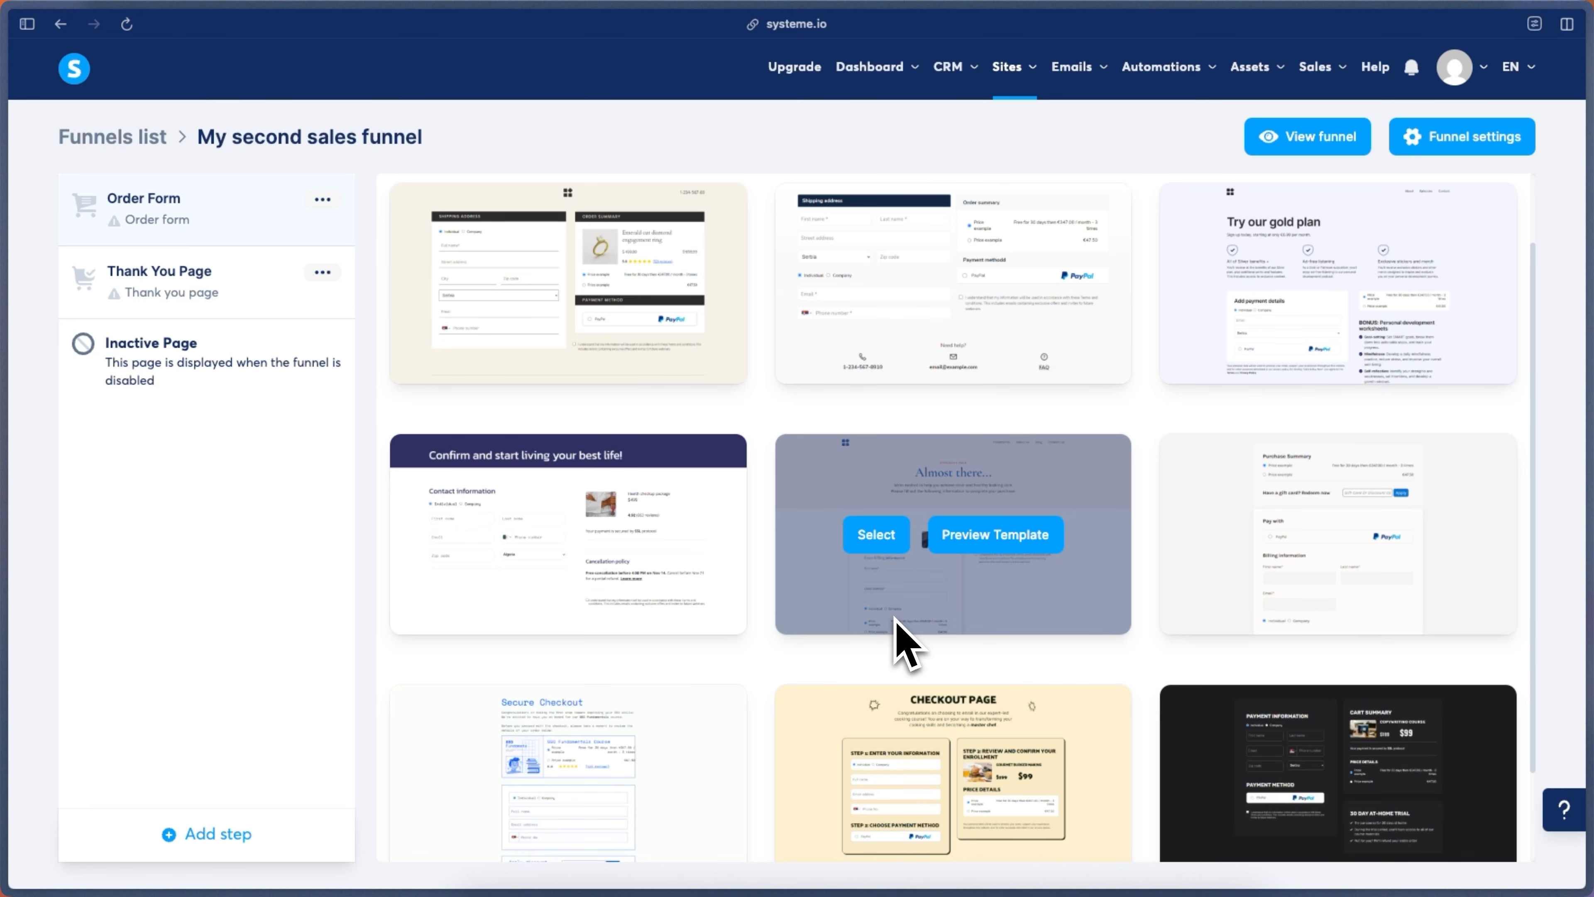
{"action": "scroll", "coordinate": [1072, 596], "scroll_direction": "down", "scroll_amount": 2}
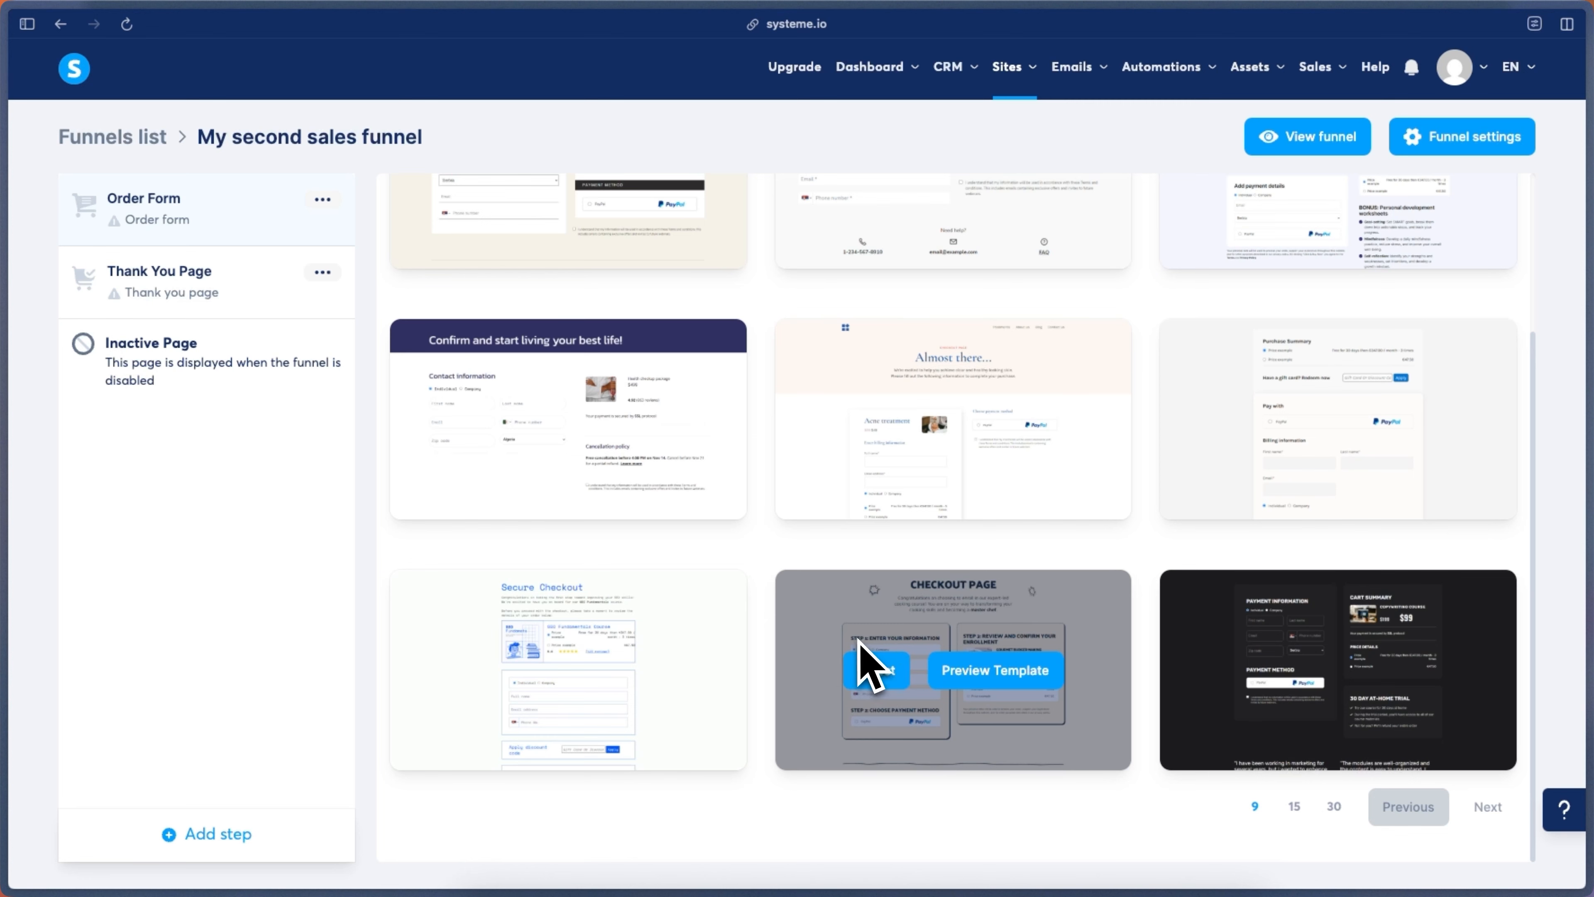
{"action": "left_click", "coordinate": [993, 684]}
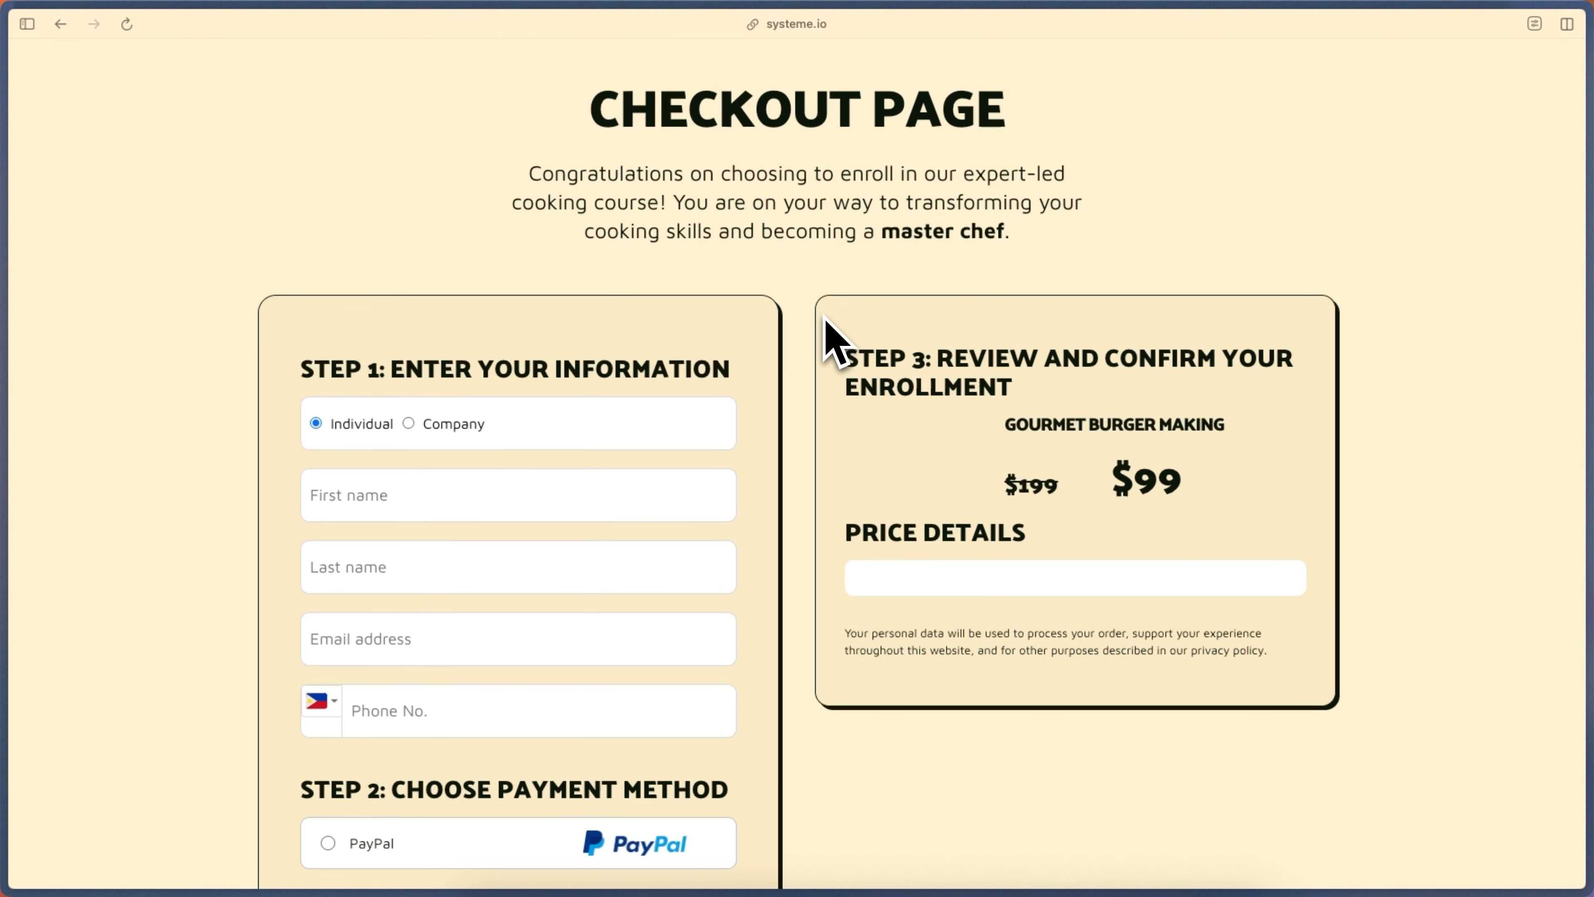
{"action": "key", "text": "super+w"}
{"action": "left_click", "coordinate": [882, 687]}
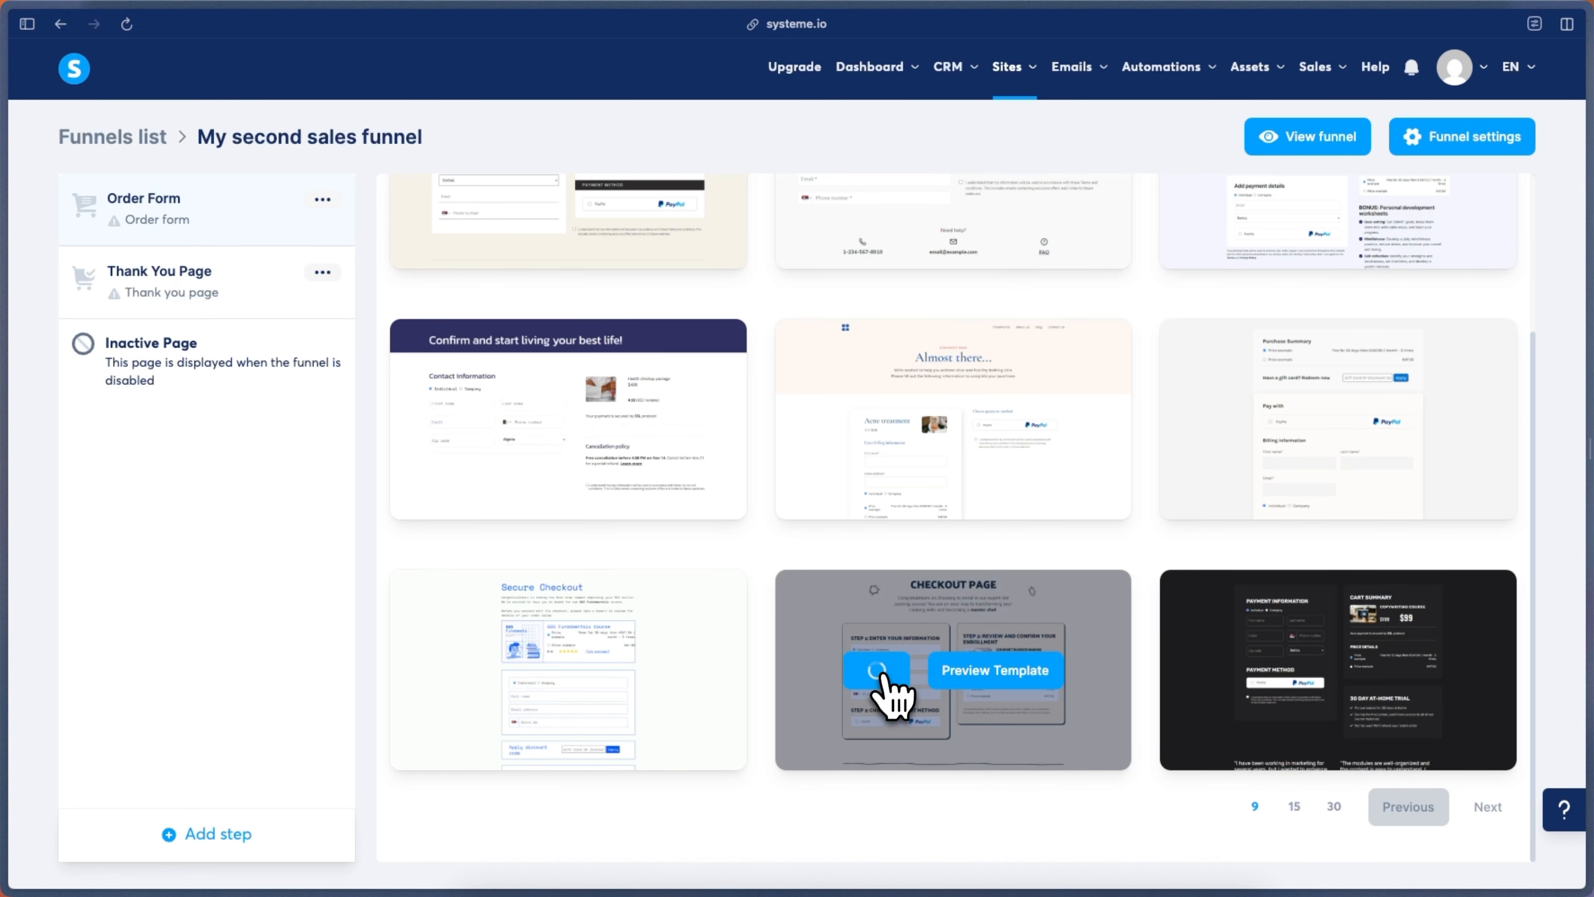
Choose Digital product as the offer type in the Order Form configuration.
{"action": "scroll", "coordinate": [577, 348], "scroll_direction": "down", "scroll_amount": 3}
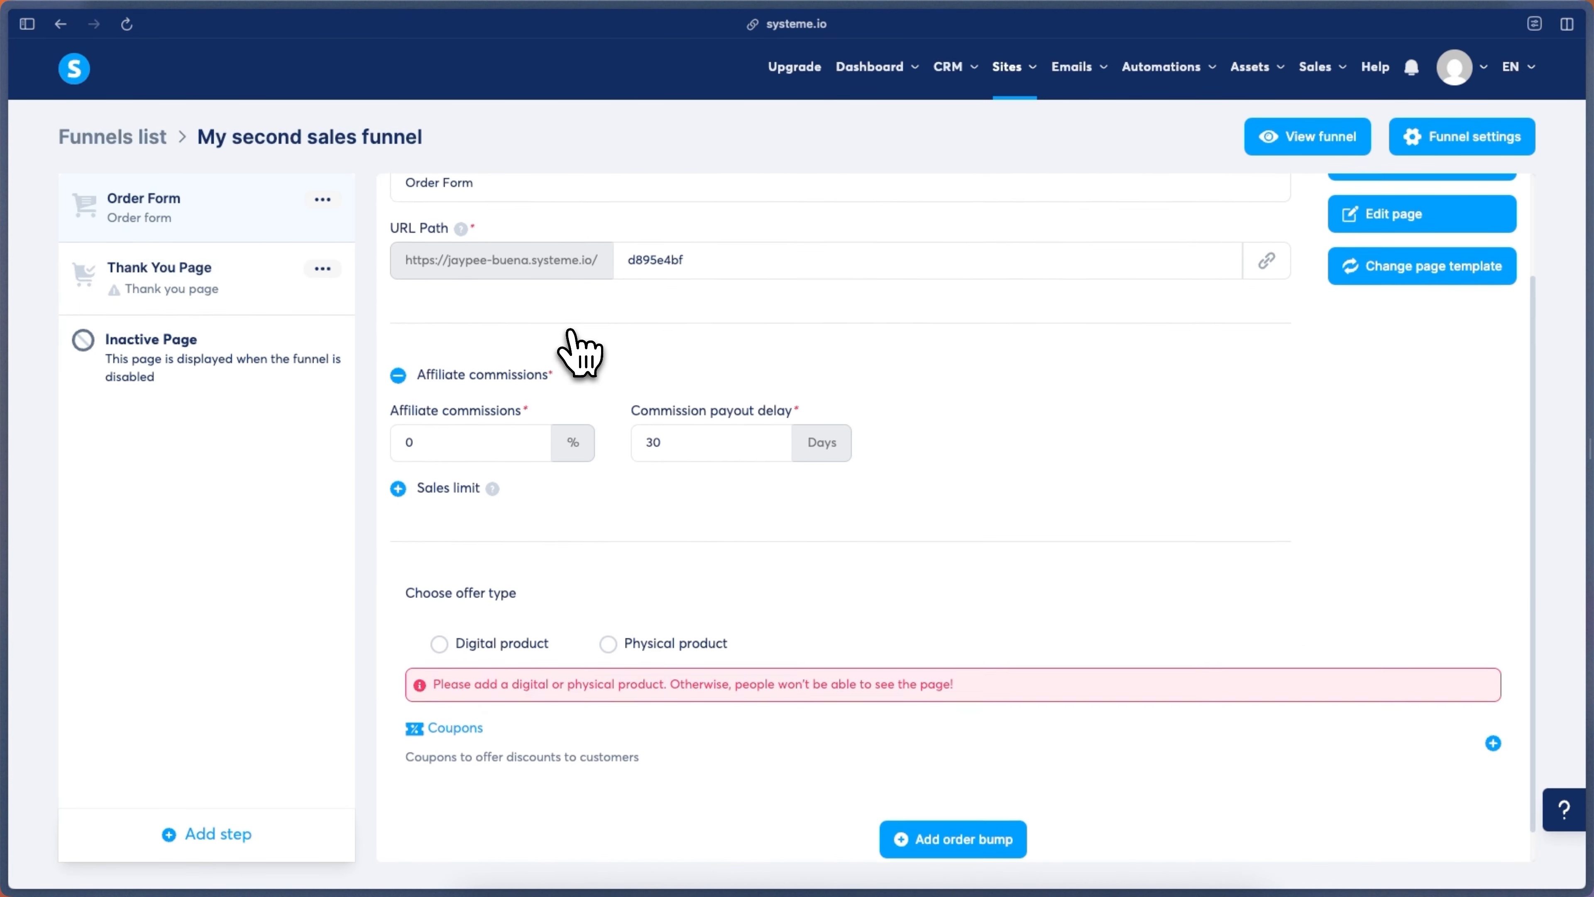
{"action": "scroll", "coordinate": [579, 352], "scroll_direction": "up", "scroll_amount": 3}
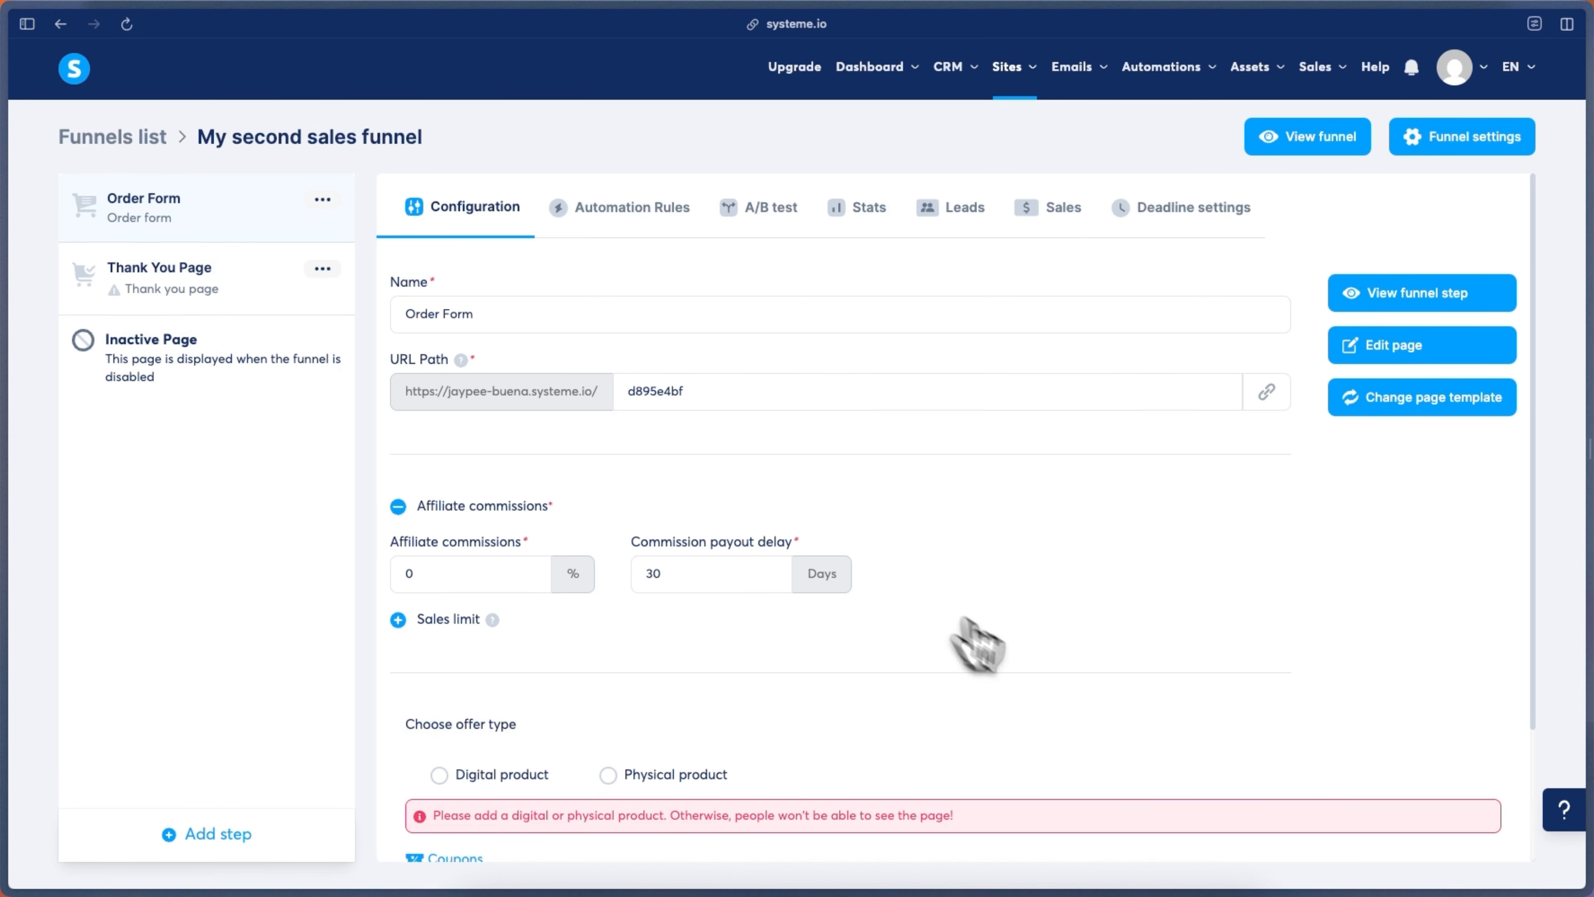
{"action": "scroll", "coordinate": [1050, 677], "scroll_direction": "down", "scroll_amount": 2}
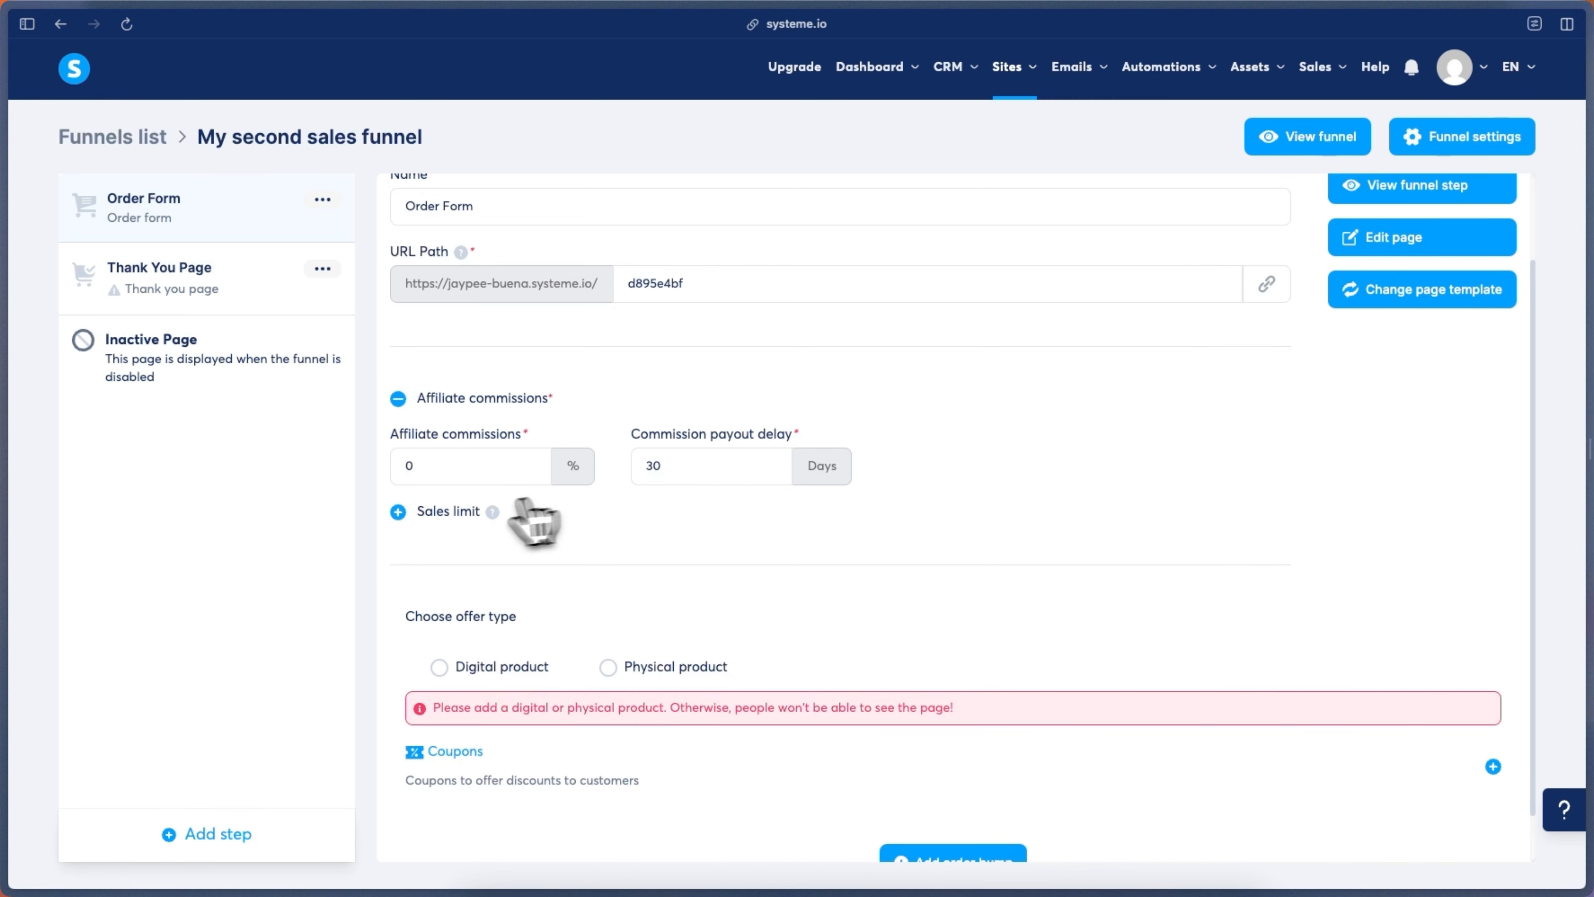
{"action": "scroll", "coordinate": [697, 565], "scroll_direction": "down", "scroll_amount": 1}
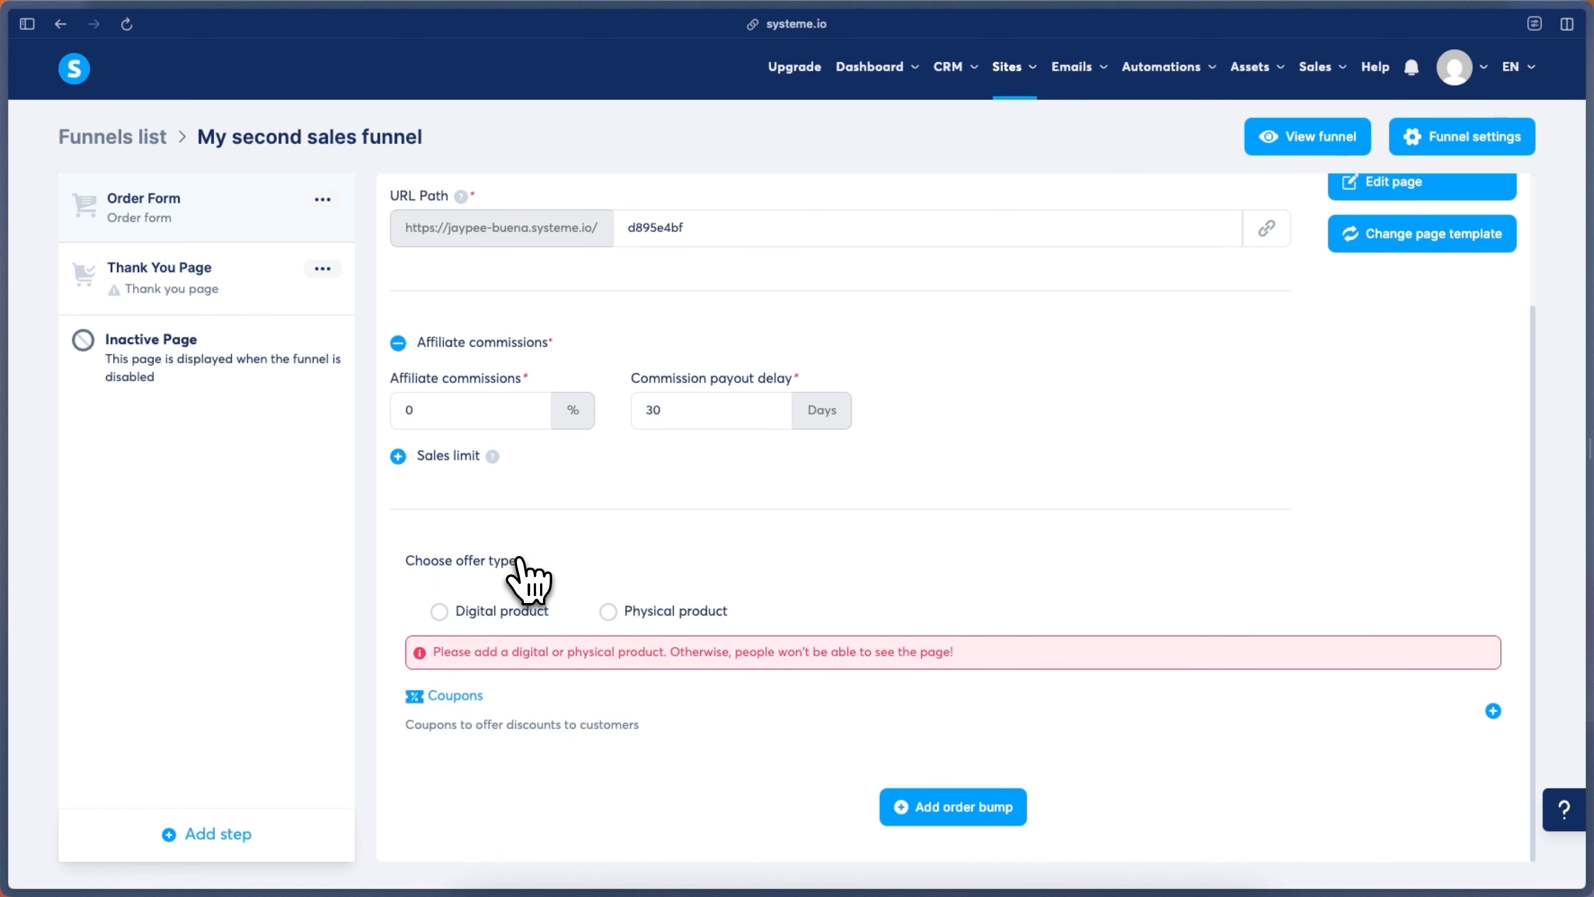
{"action": "left_click", "coordinate": [440, 612]}
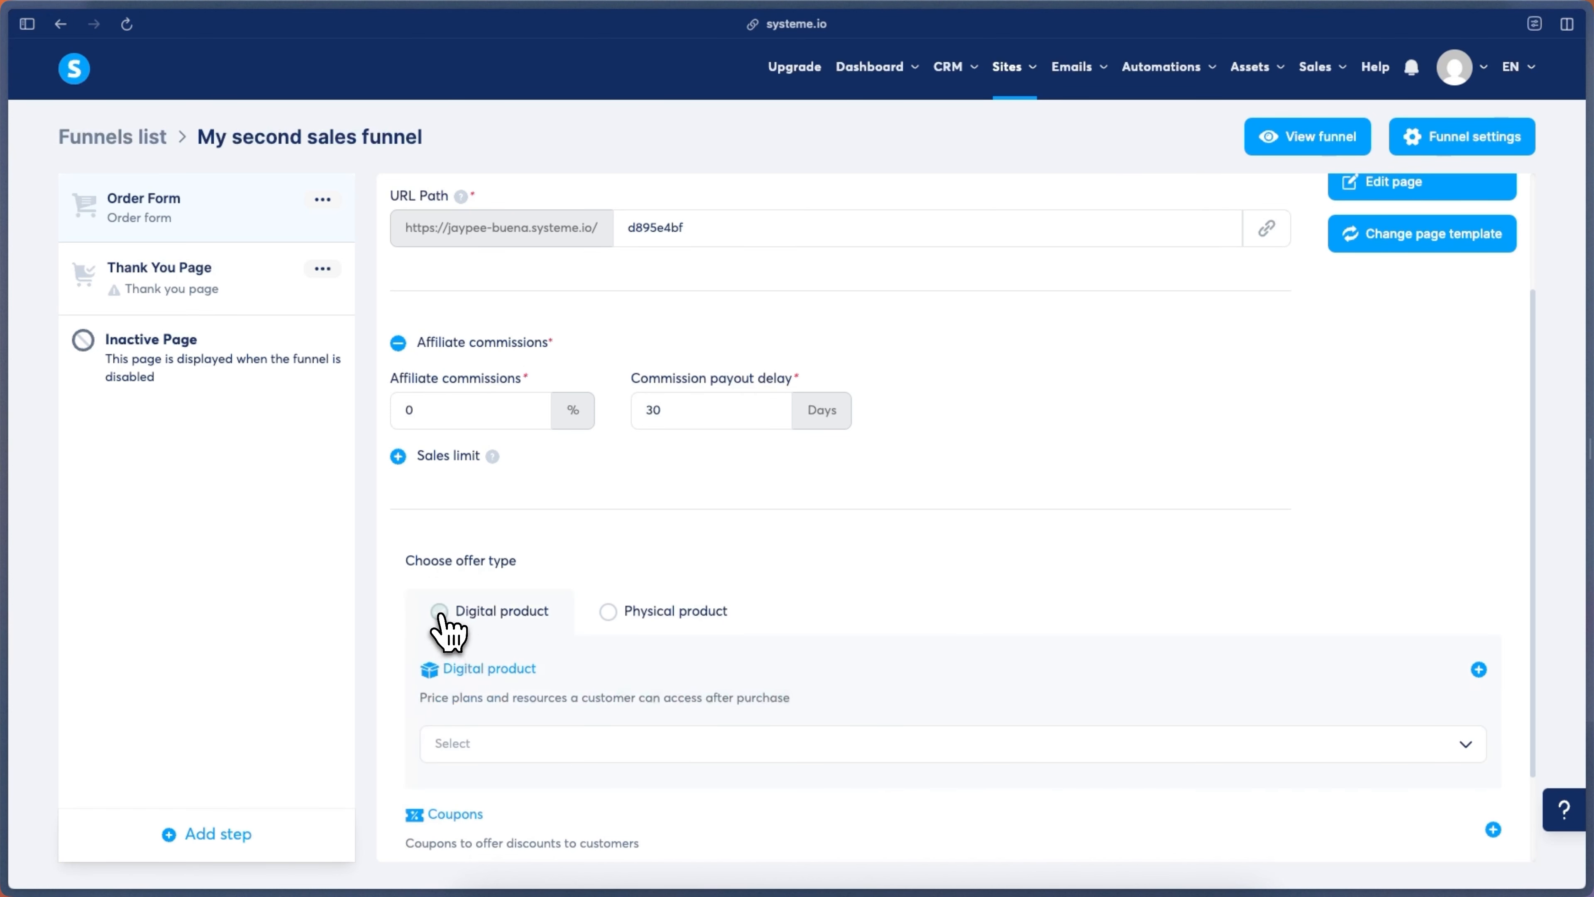
{"action": "left_click", "coordinate": [645, 612]}
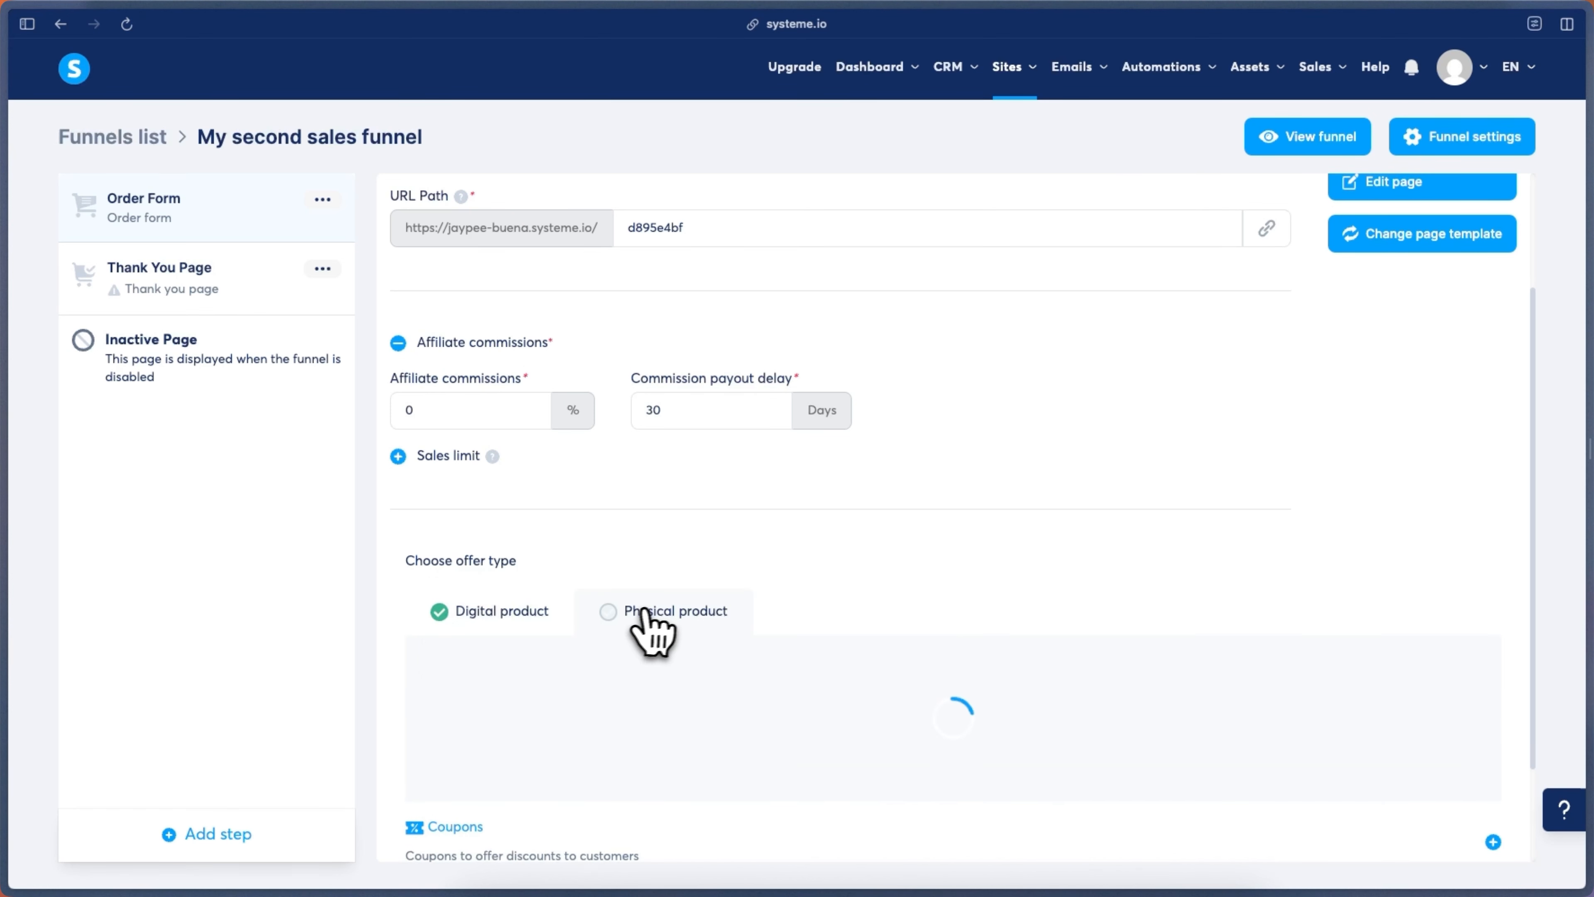
{"action": "left_click", "coordinate": [461, 612]}
{"action": "scroll", "coordinate": [634, 565], "scroll_direction": "down", "scroll_amount": 2}
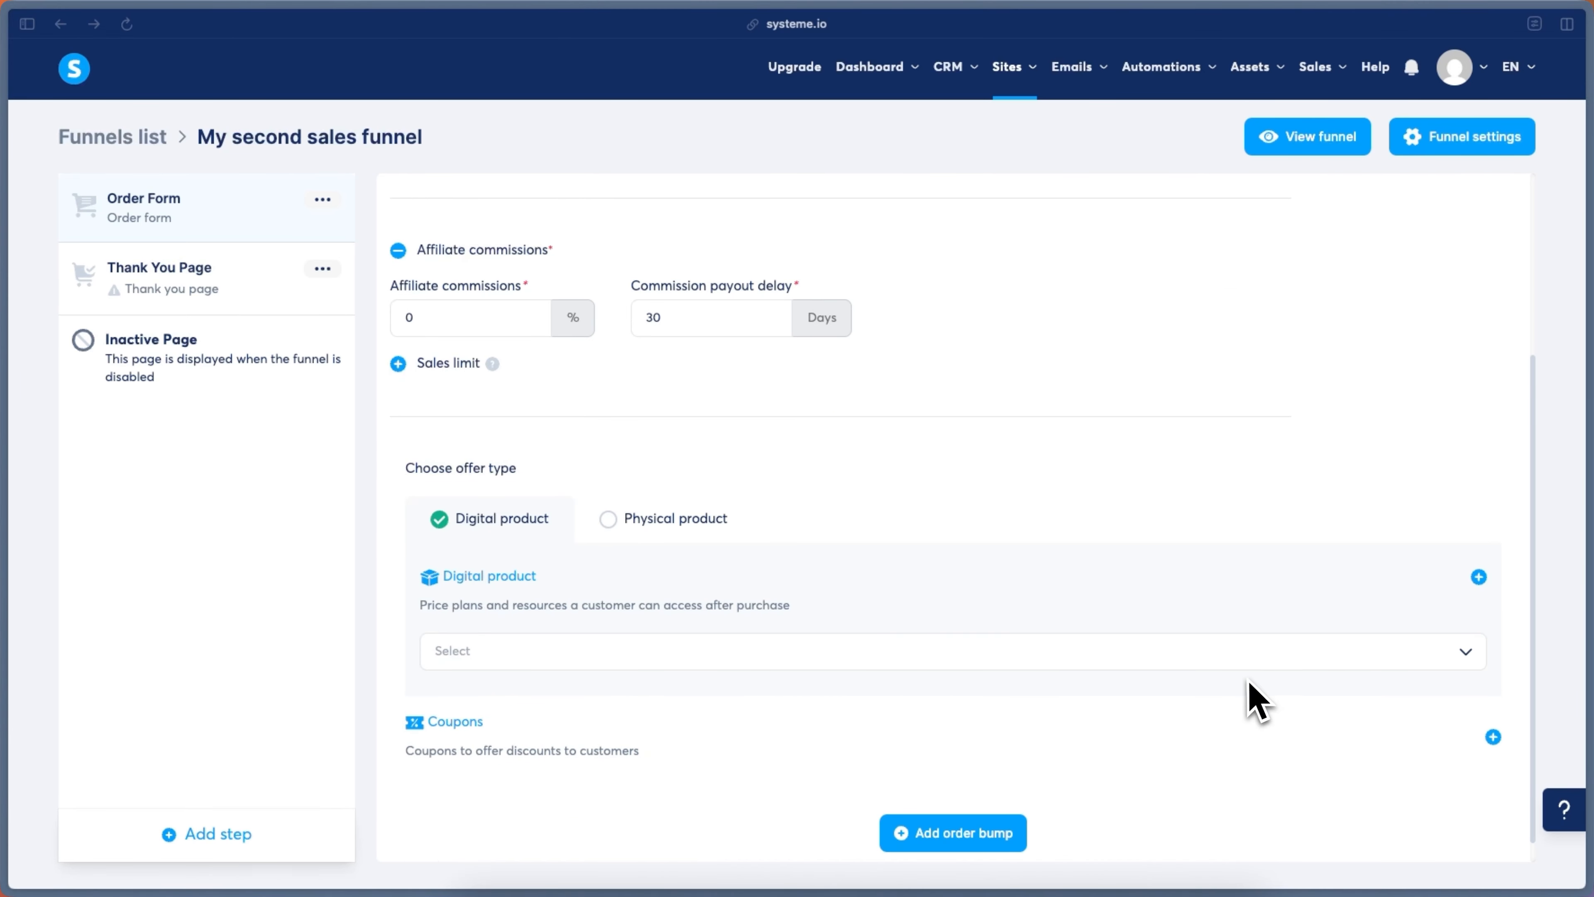
Examine the existing digital products and the price plan types offered for a new one, without creating anything.
{"action": "left_click", "coordinate": [1258, 653]}
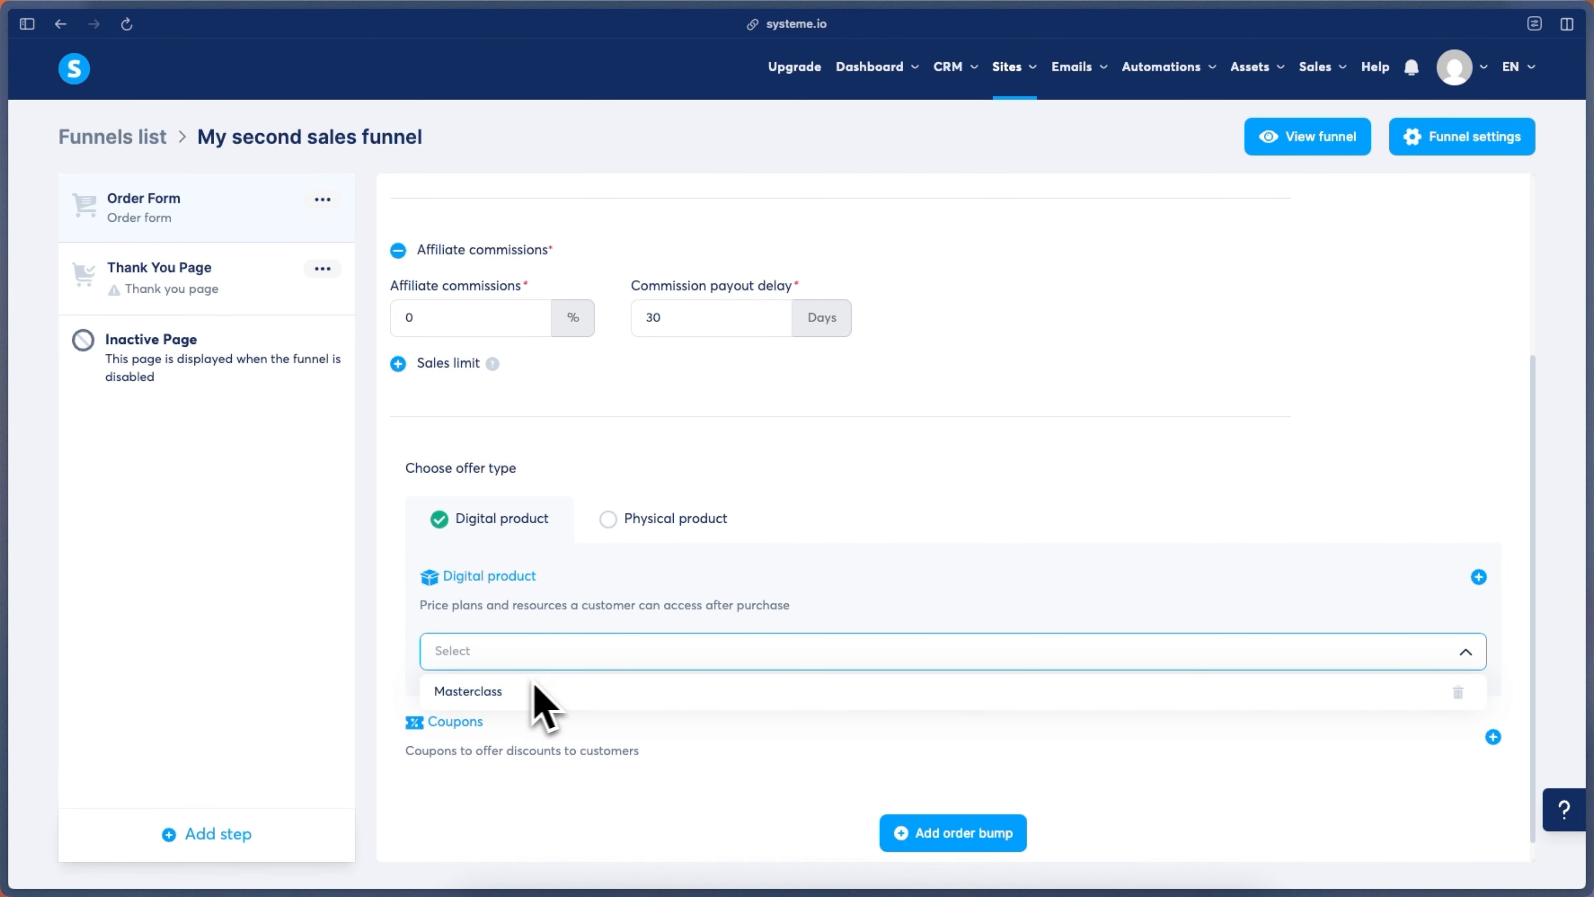
{"action": "left_click", "coordinate": [895, 624]}
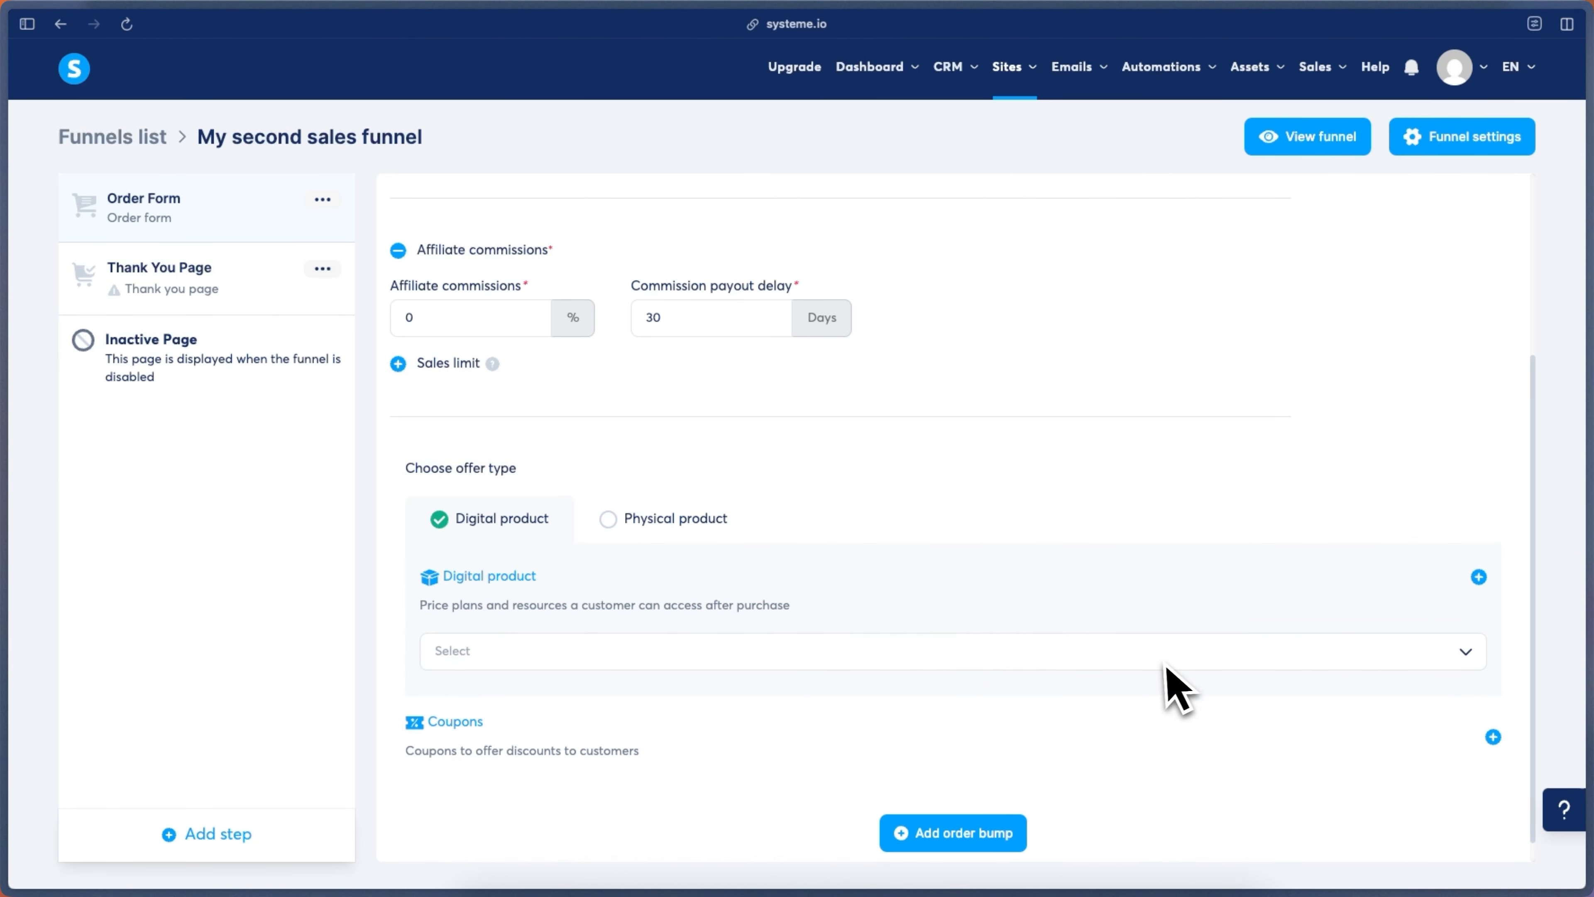
{"action": "left_click", "coordinate": [1479, 577]}
{"action": "scroll", "coordinate": [816, 637], "scroll_direction": "down", "scroll_amount": 1}
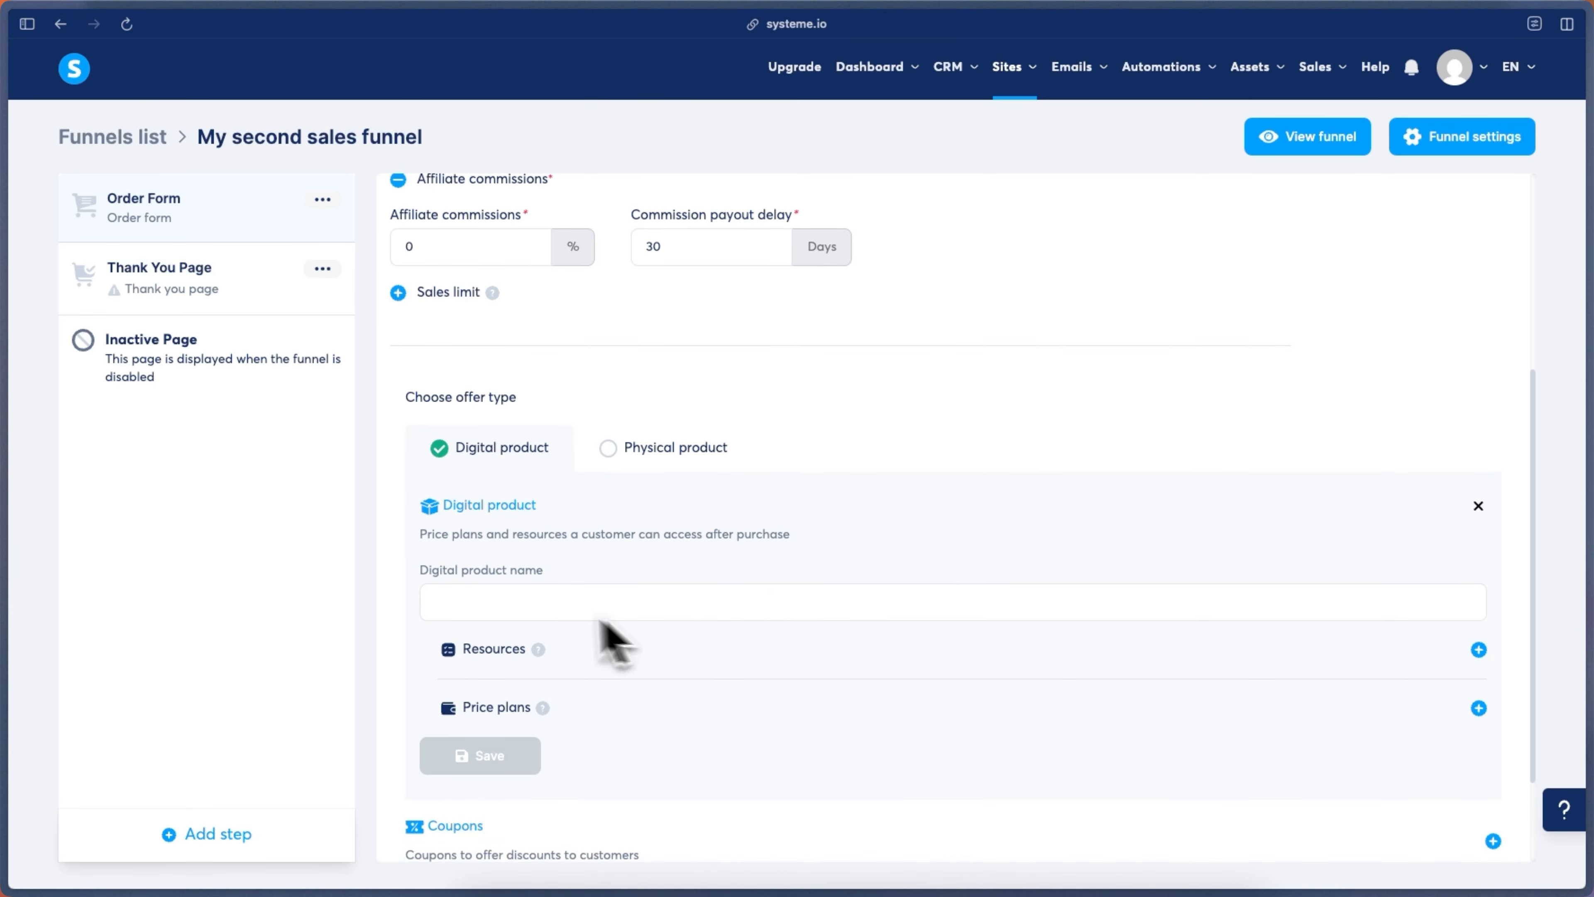
{"action": "left_click", "coordinate": [1479, 708]}
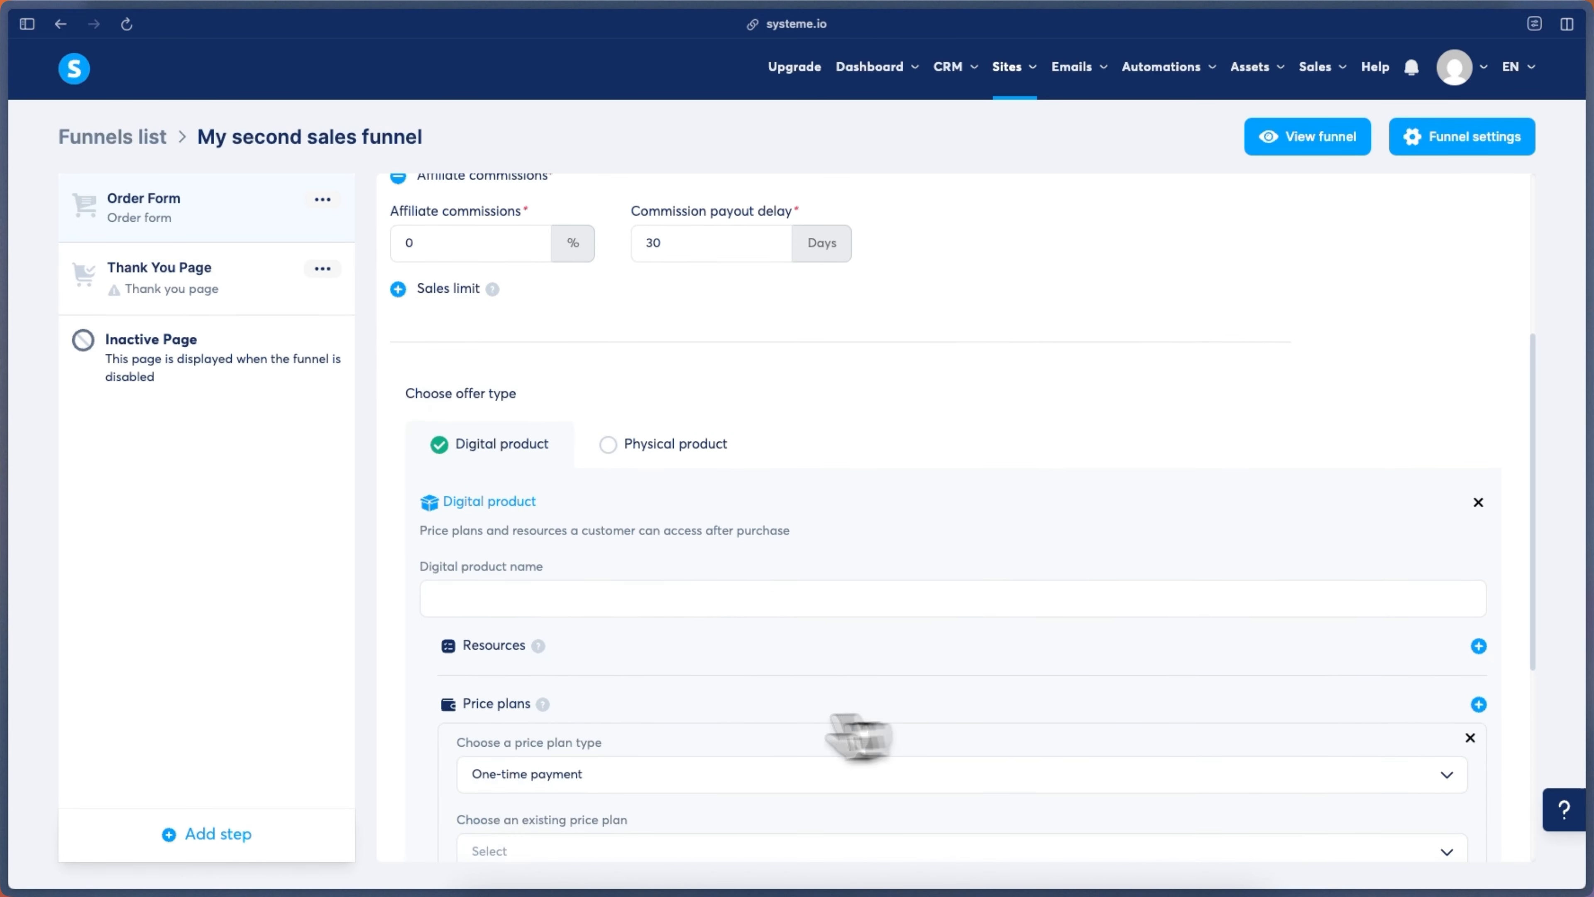
{"action": "scroll", "coordinate": [815, 733], "scroll_direction": "down", "scroll_amount": 3}
{"action": "left_click", "coordinate": [594, 604]}
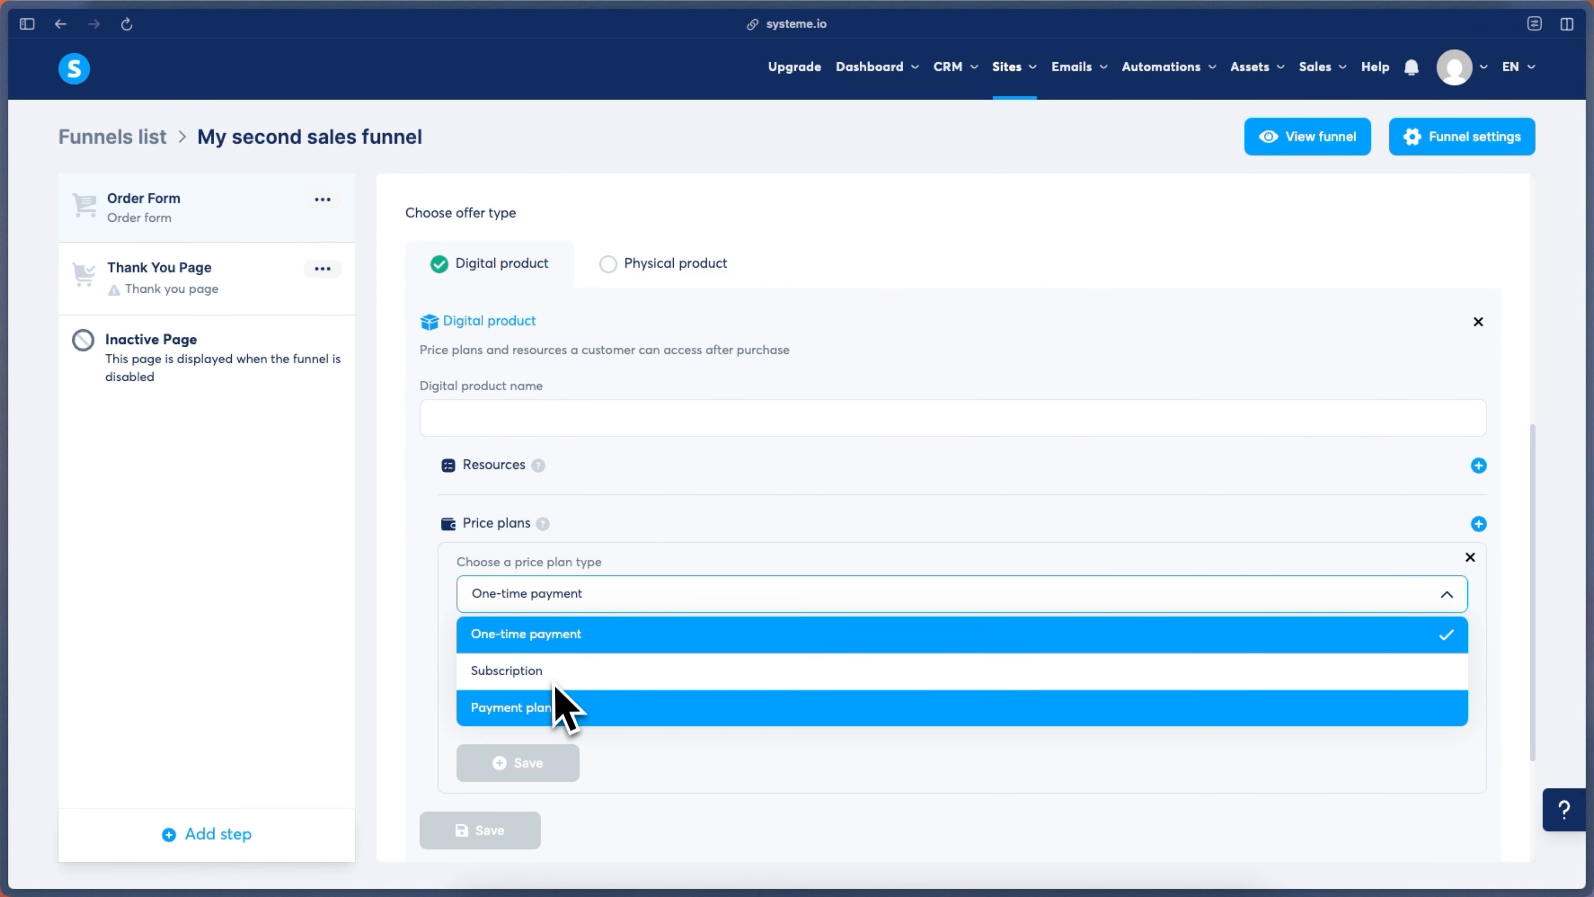
{"action": "left_click", "coordinate": [674, 790]}
{"action": "left_click", "coordinate": [605, 673]}
{"action": "left_click", "coordinate": [964, 625]}
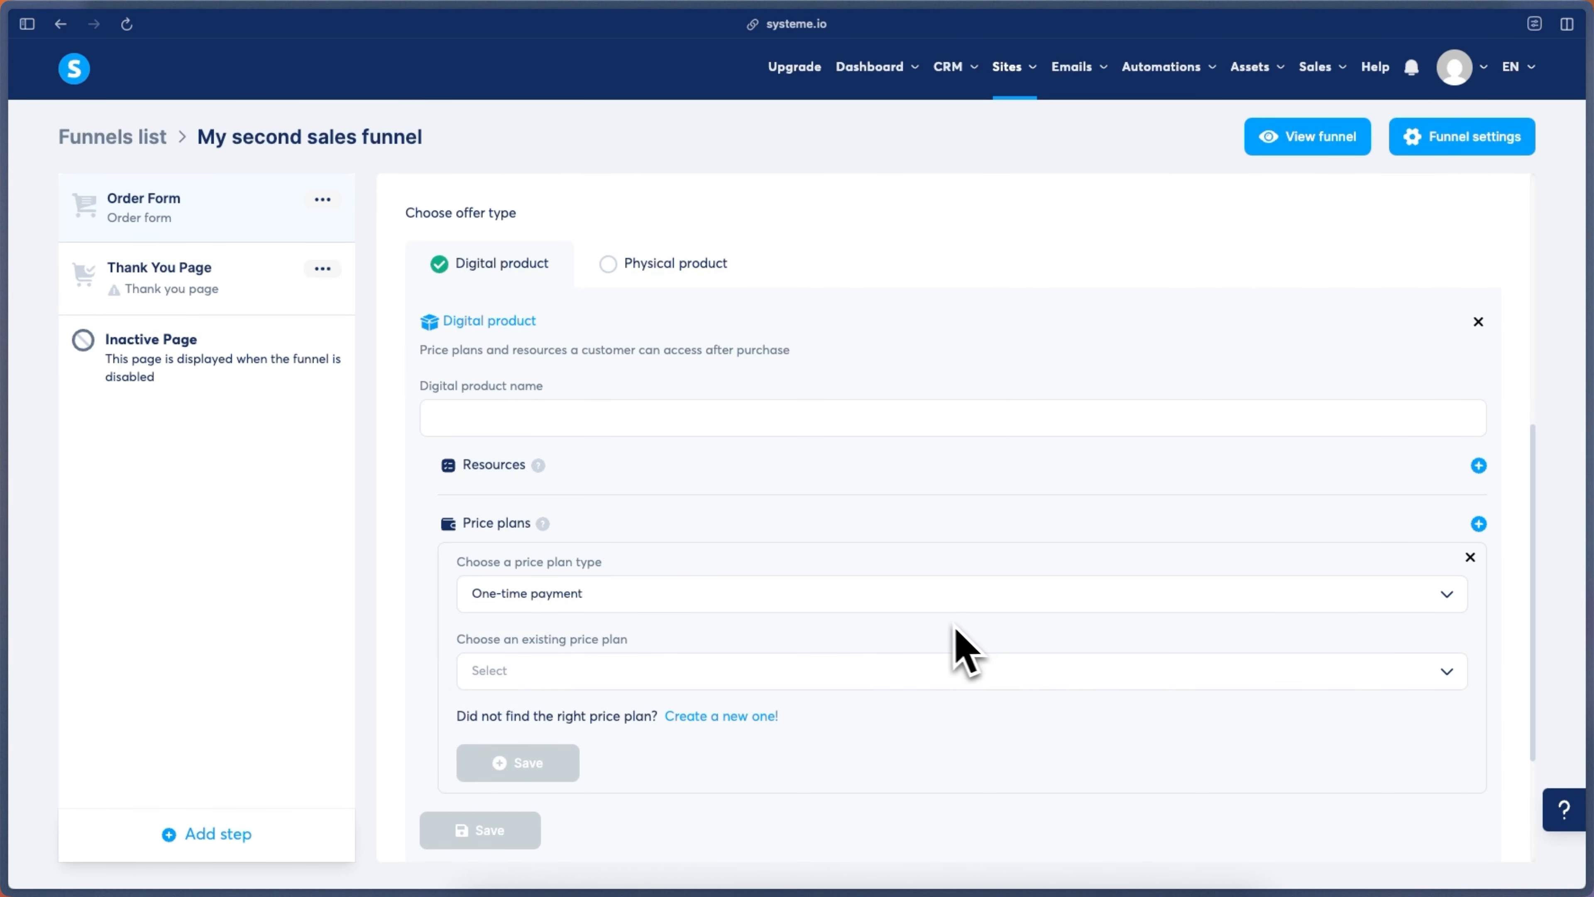
{"action": "scroll", "coordinate": [1177, 574], "scroll_direction": "up", "scroll_amount": 2}
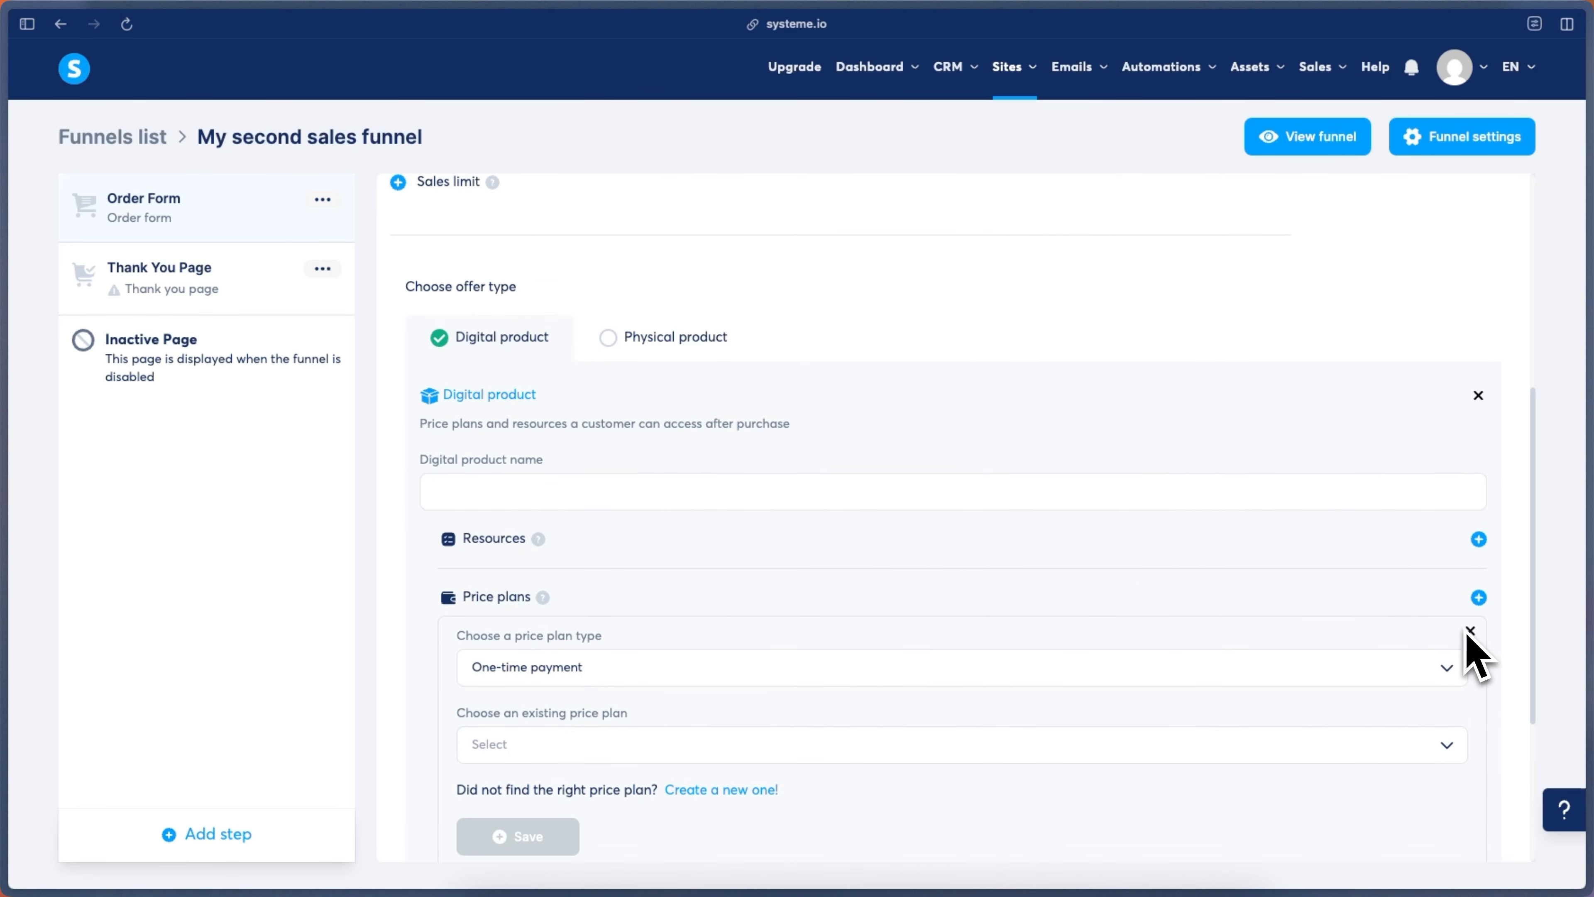
{"action": "left_click", "coordinate": [1469, 631]}
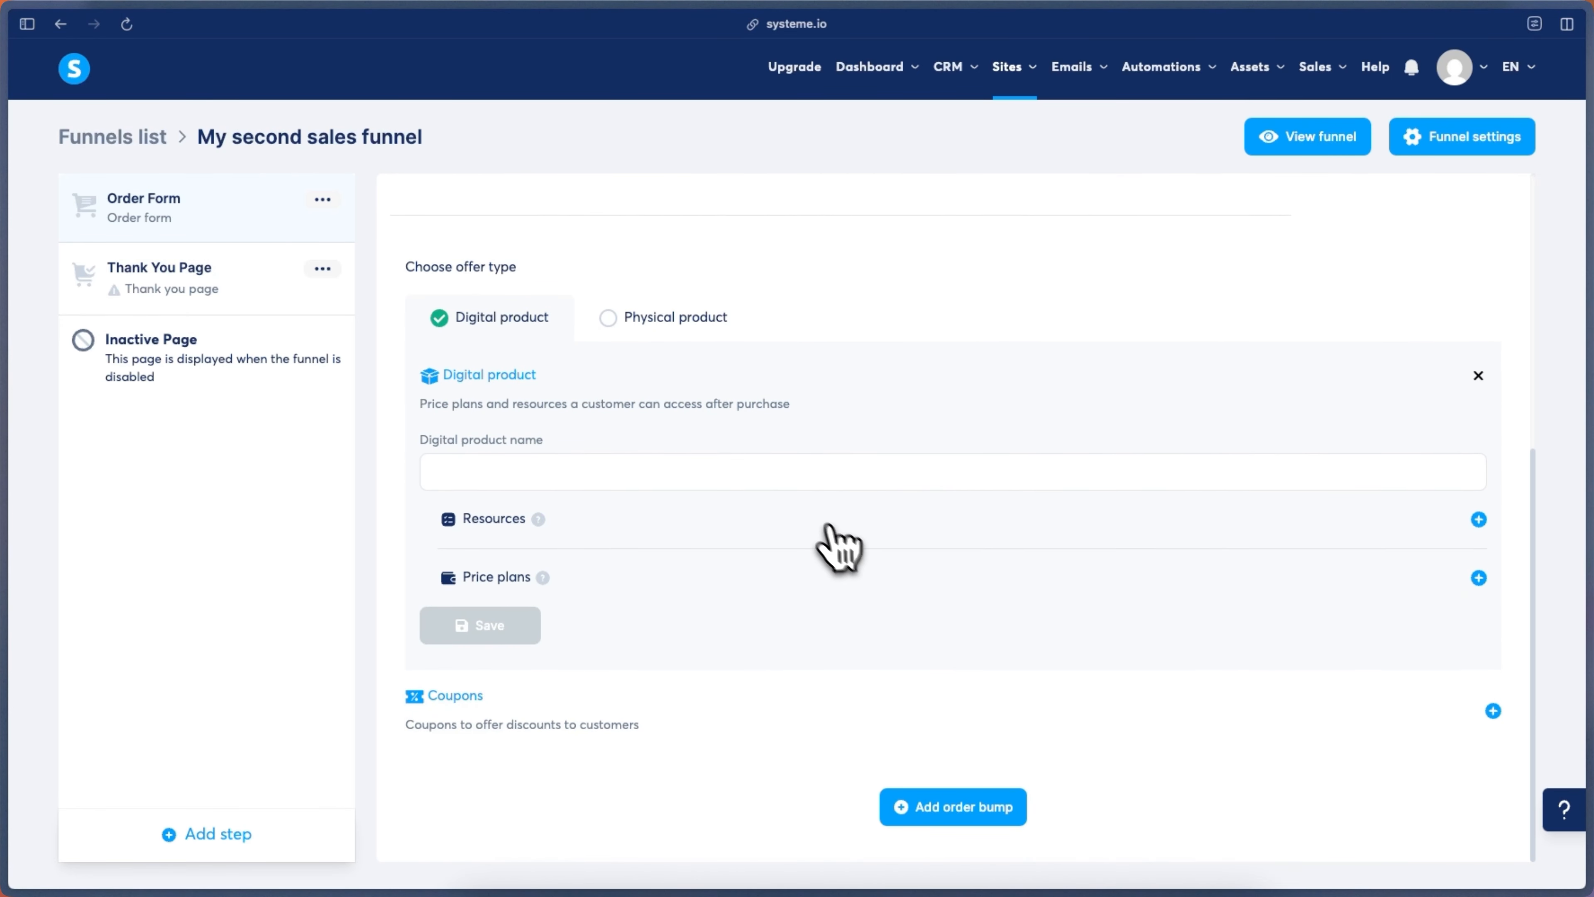
{"action": "scroll", "coordinate": [810, 509], "scroll_direction": "up", "scroll_amount": 1}
{"action": "left_click", "coordinate": [673, 527]}
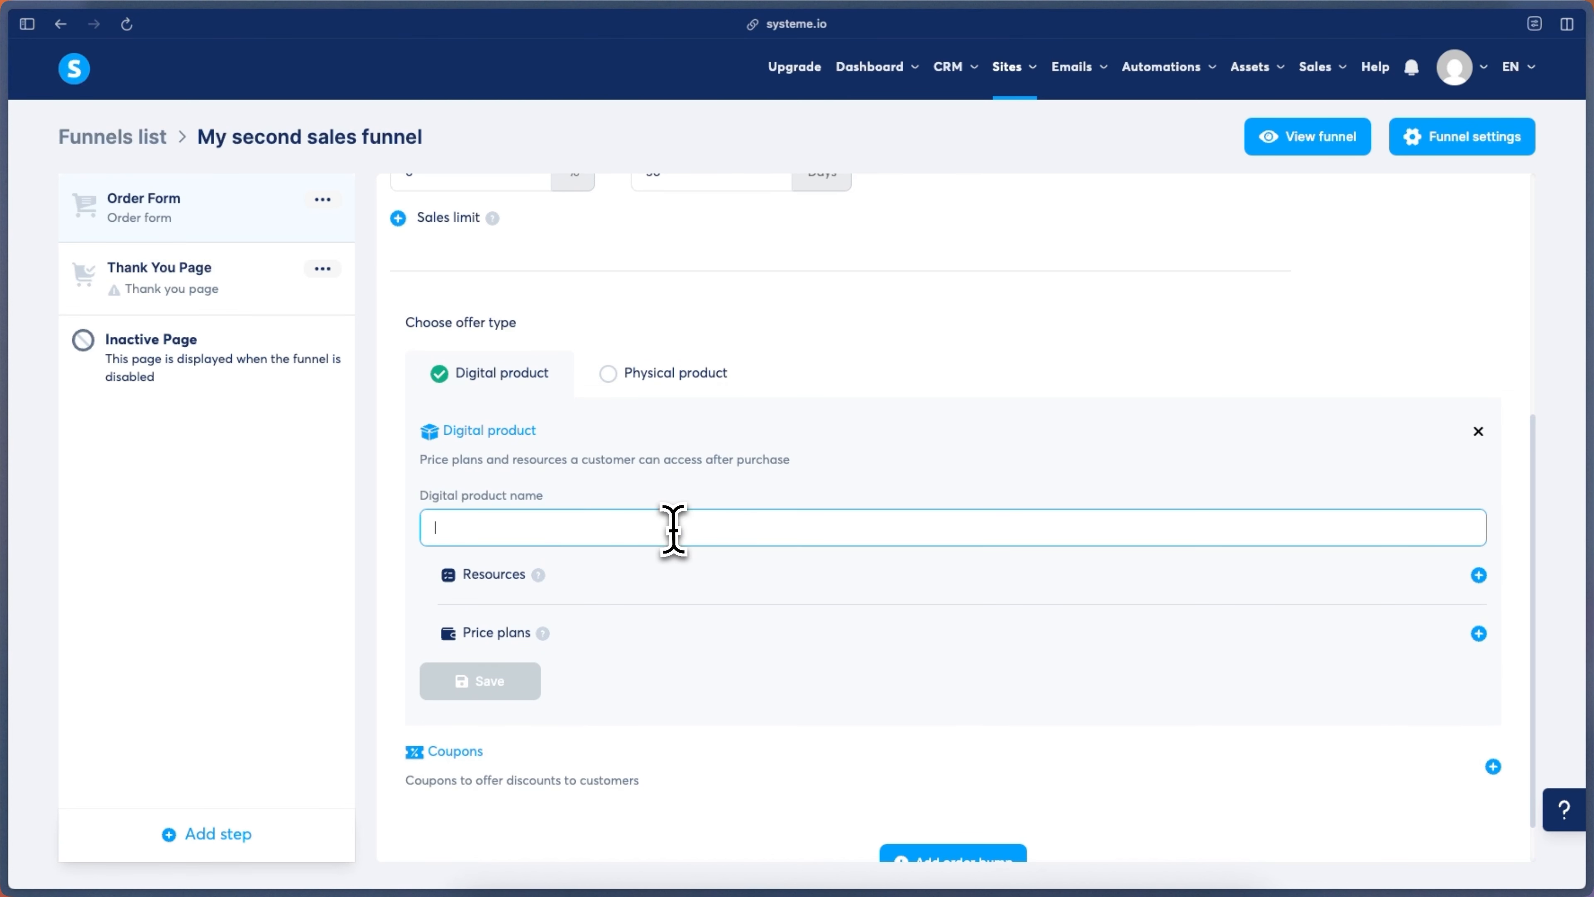
{"action": "left_click", "coordinate": [1478, 432]}
Select Masterclass as the digital product sold through the order form.
{"action": "left_click", "coordinate": [1230, 631]}
{"action": "left_click", "coordinate": [687, 666]}
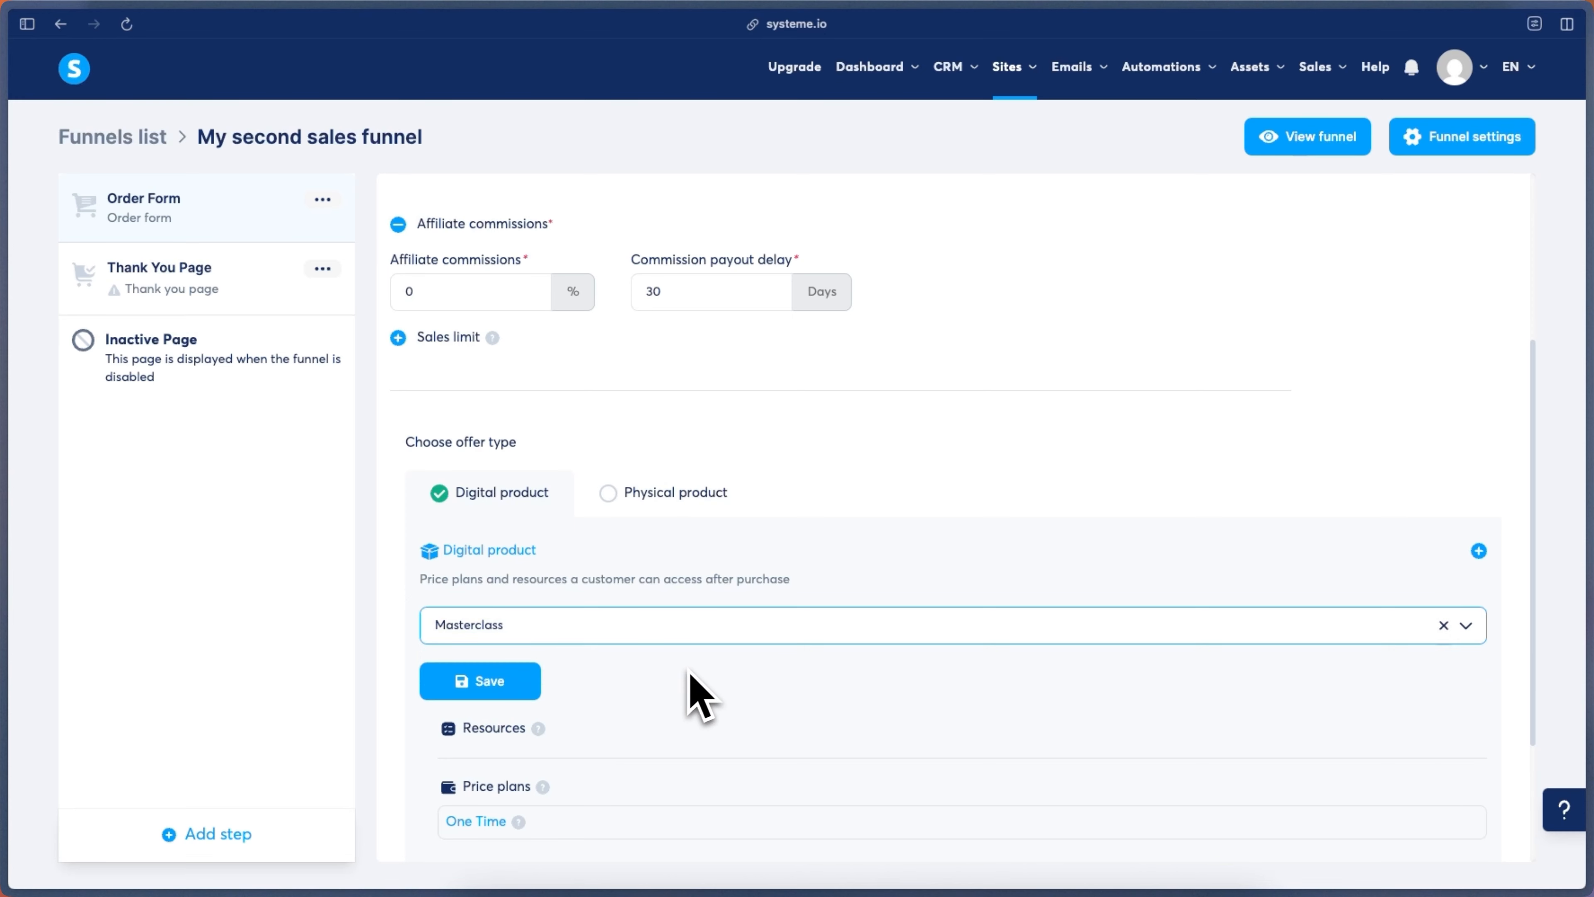
{"action": "scroll", "coordinate": [694, 694], "scroll_direction": "down", "scroll_amount": 2}
{"action": "left_click", "coordinate": [884, 706]}
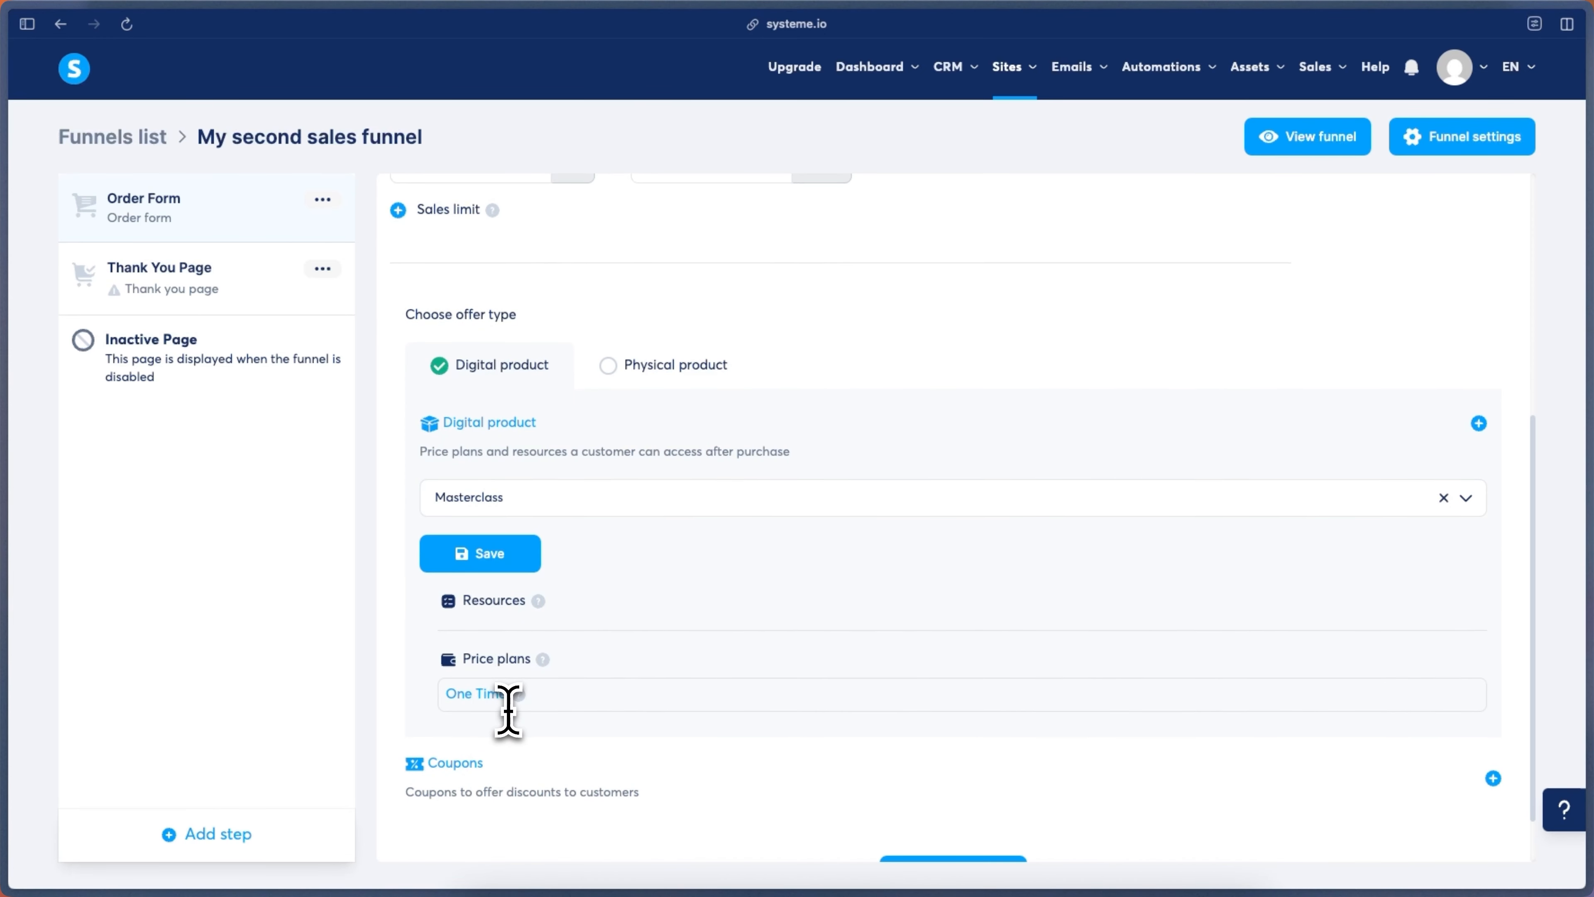
{"action": "scroll", "coordinate": [505, 707], "scroll_direction": "down", "scroll_amount": 1}
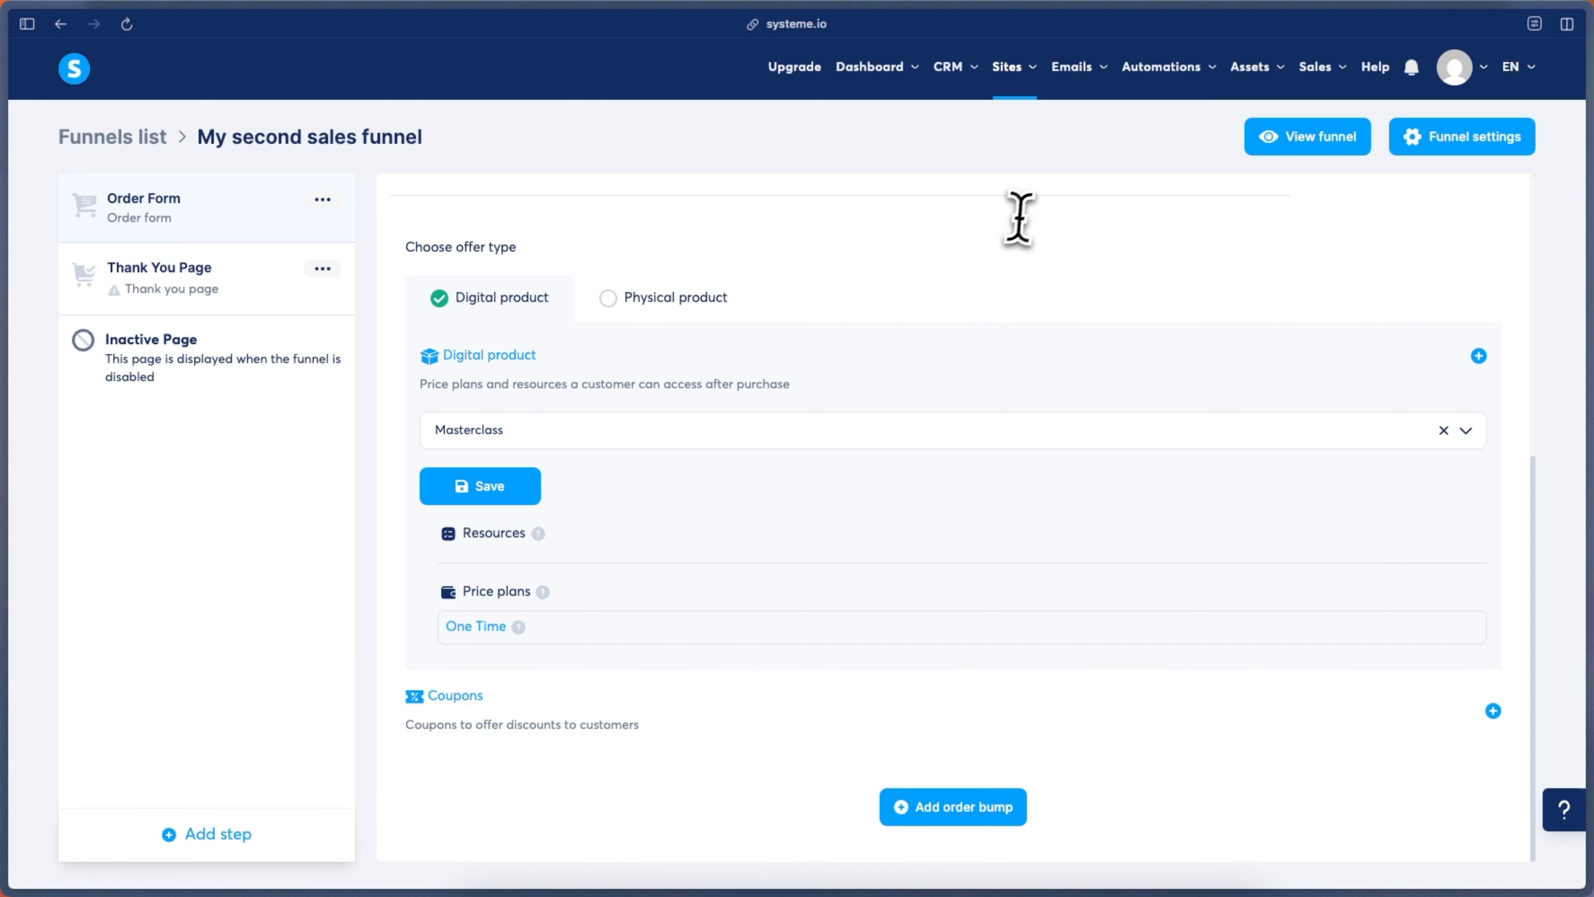
Examine the physical products list and the fields for creating a new physical product, returning to the Order Form configuration.
{"action": "mouse_move", "coordinate": [1258, 63]}
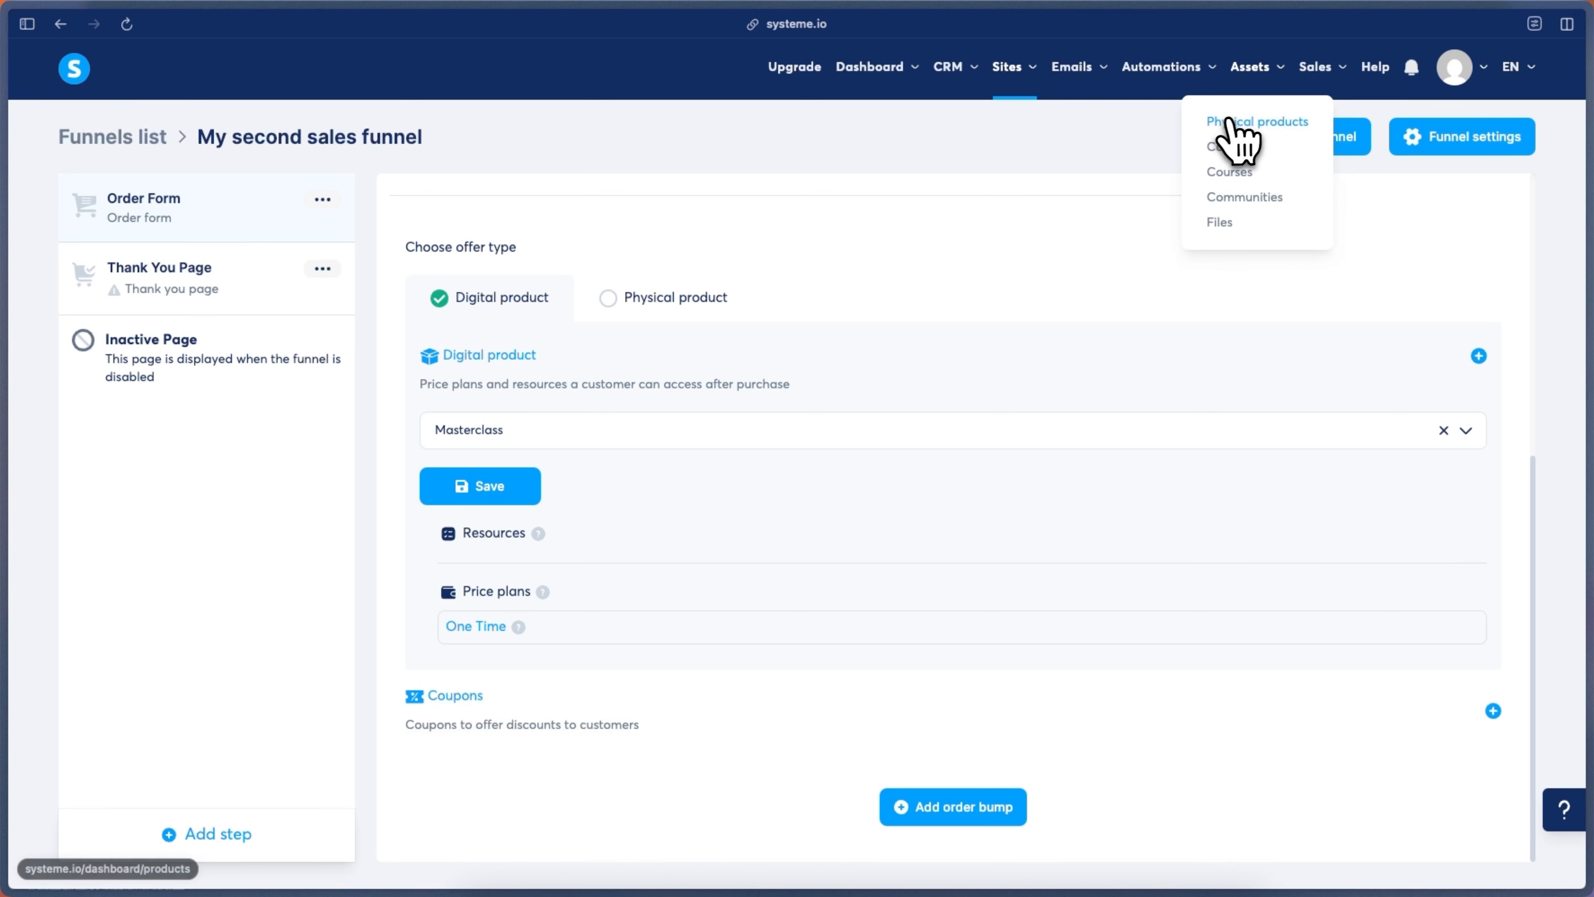
{"action": "key", "text": "super"}
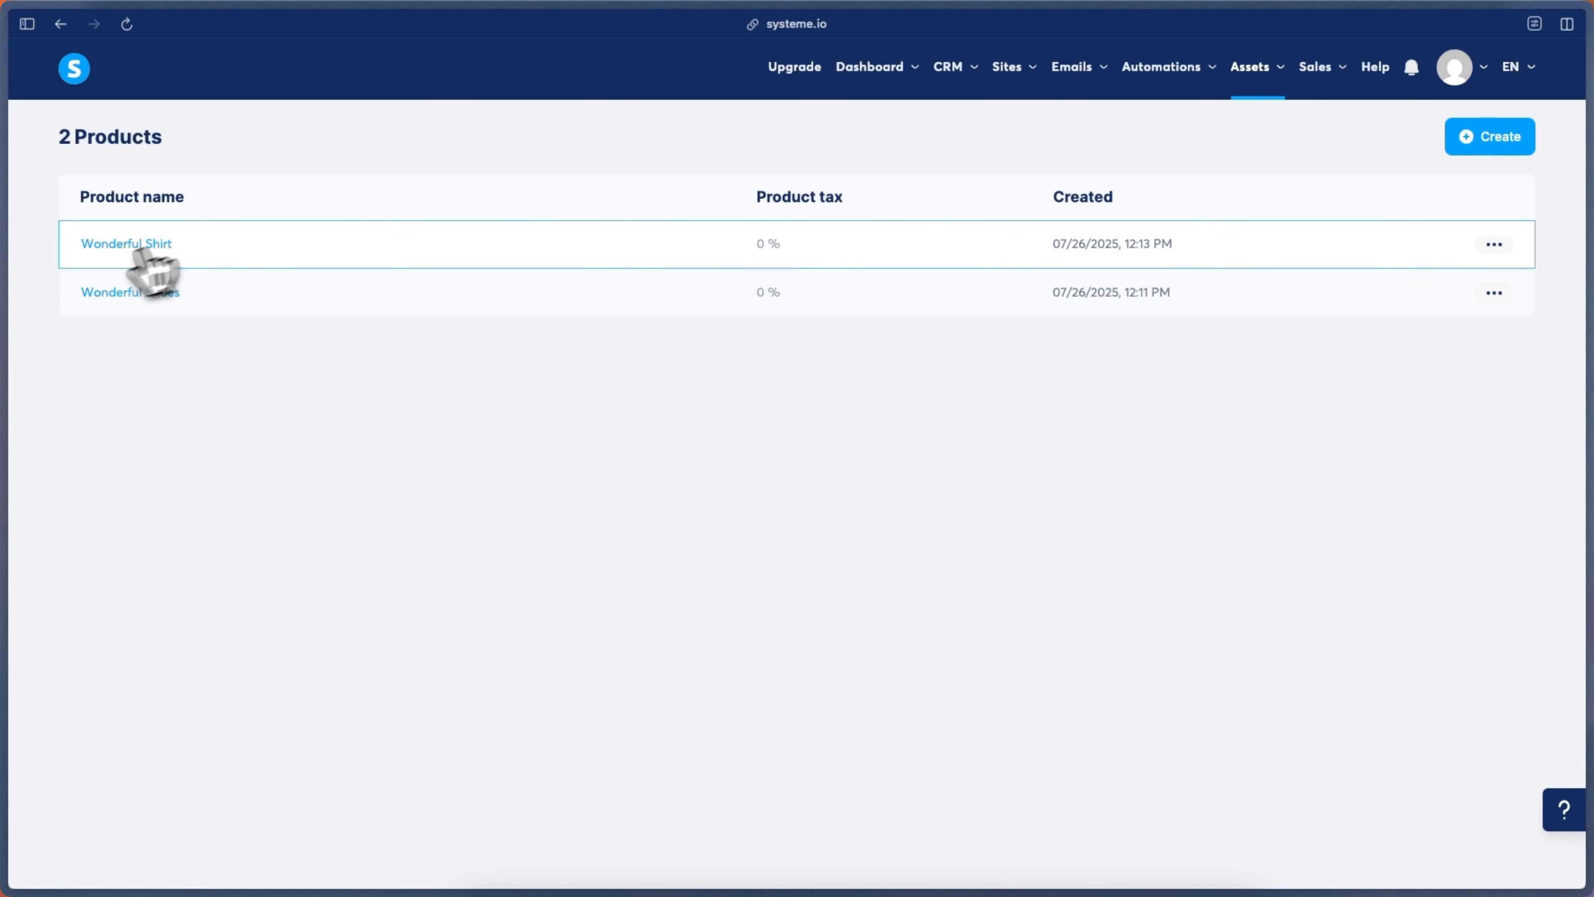
{"action": "left_click", "coordinate": [1486, 140]}
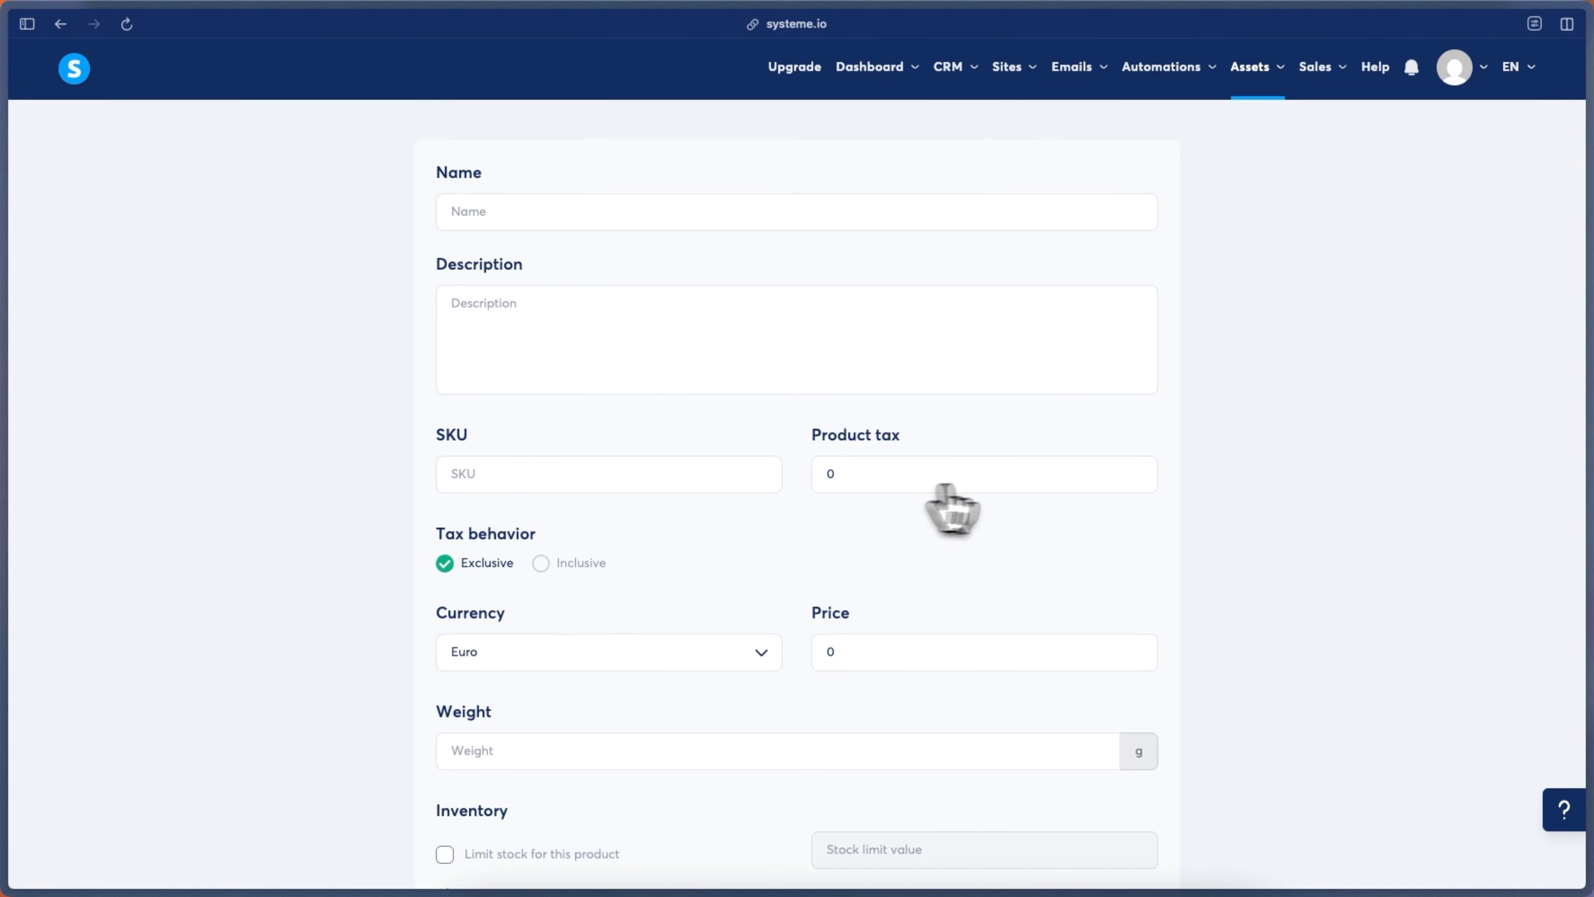
{"action": "scroll", "coordinate": [552, 606], "scroll_direction": "down", "scroll_amount": 5}
{"action": "scroll", "coordinate": [685, 593], "scroll_direction": "down", "scroll_amount": 4}
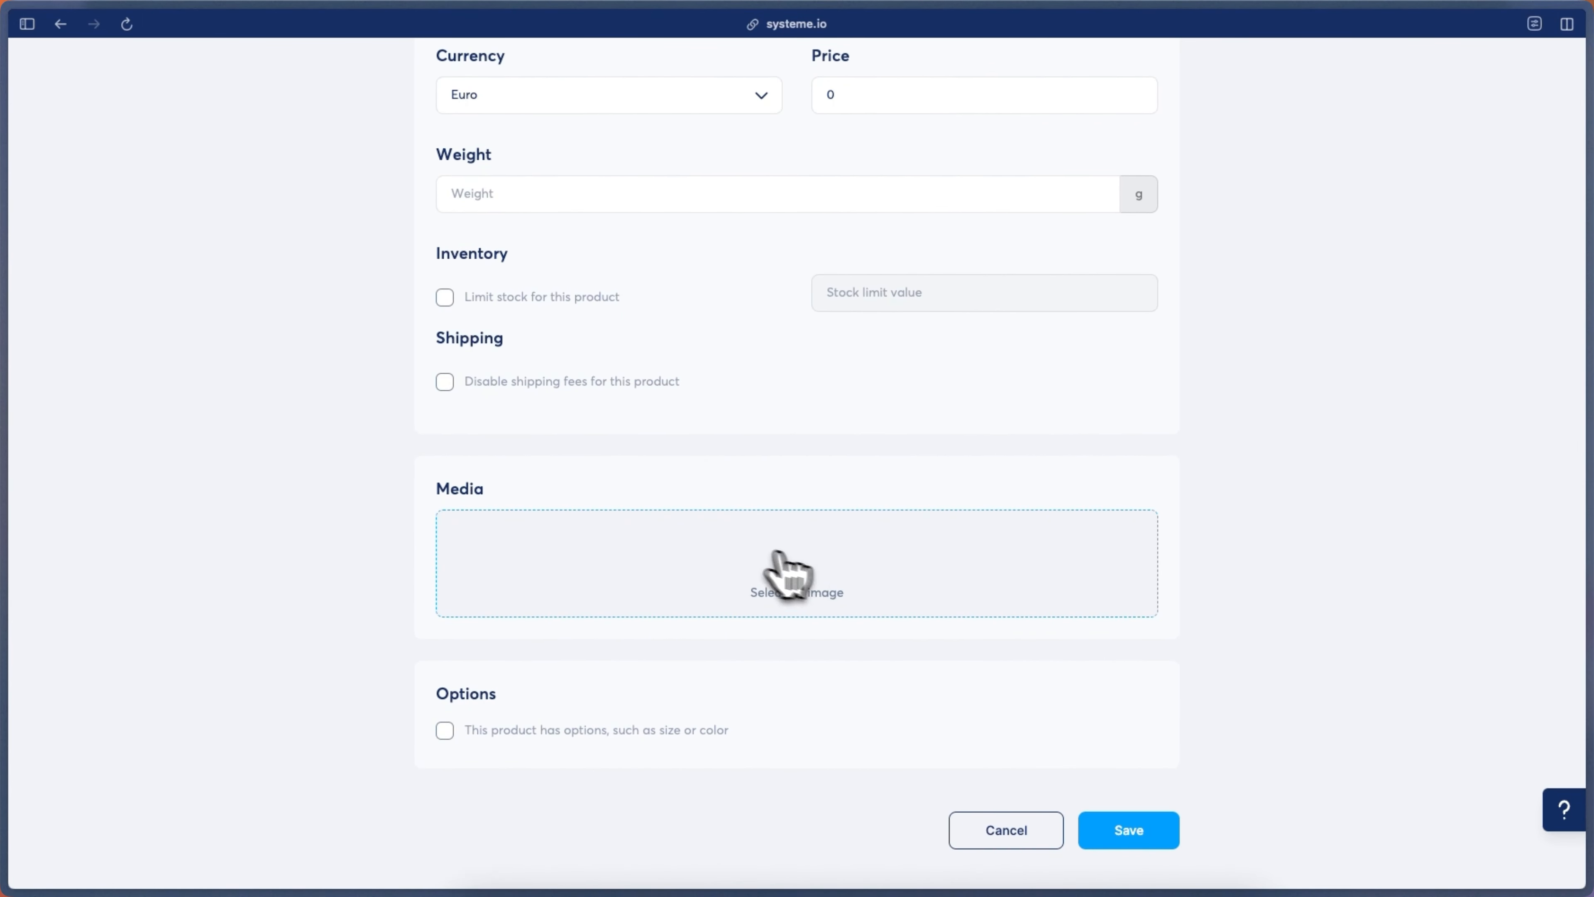
{"action": "scroll", "coordinate": [883, 552], "scroll_direction": "up", "scroll_amount": 9}
{"action": "scroll", "coordinate": [750, 501], "scroll_direction": "left", "scroll_amount": 5}
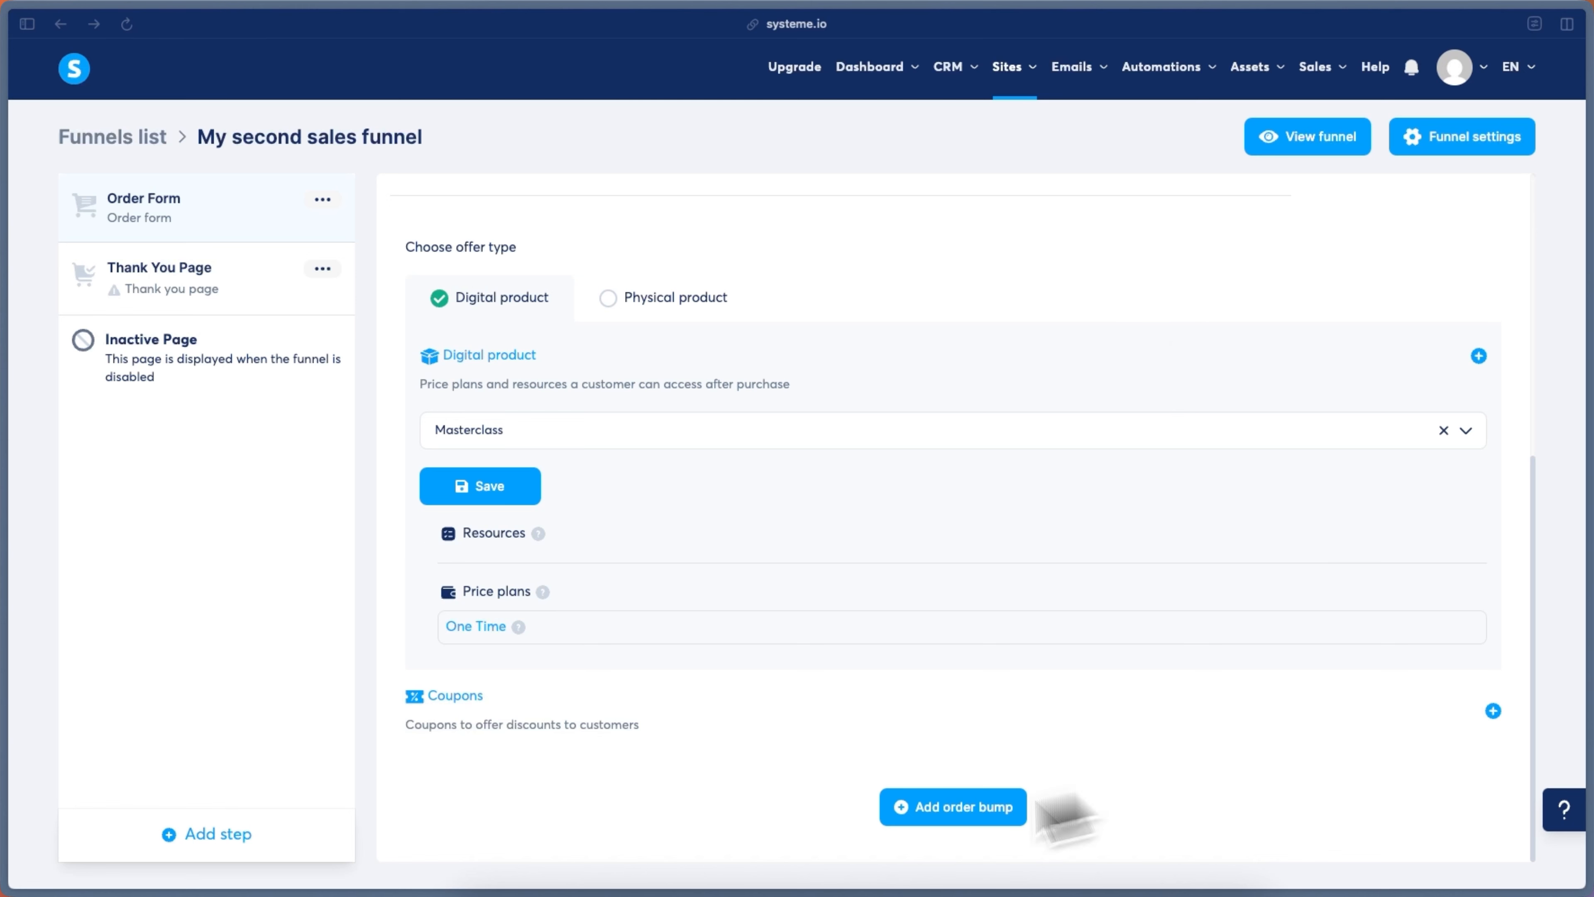
Add a coupon entry to the order form and examine its discount type and coupon options without saving one.
{"action": "left_click", "coordinate": [1494, 710]}
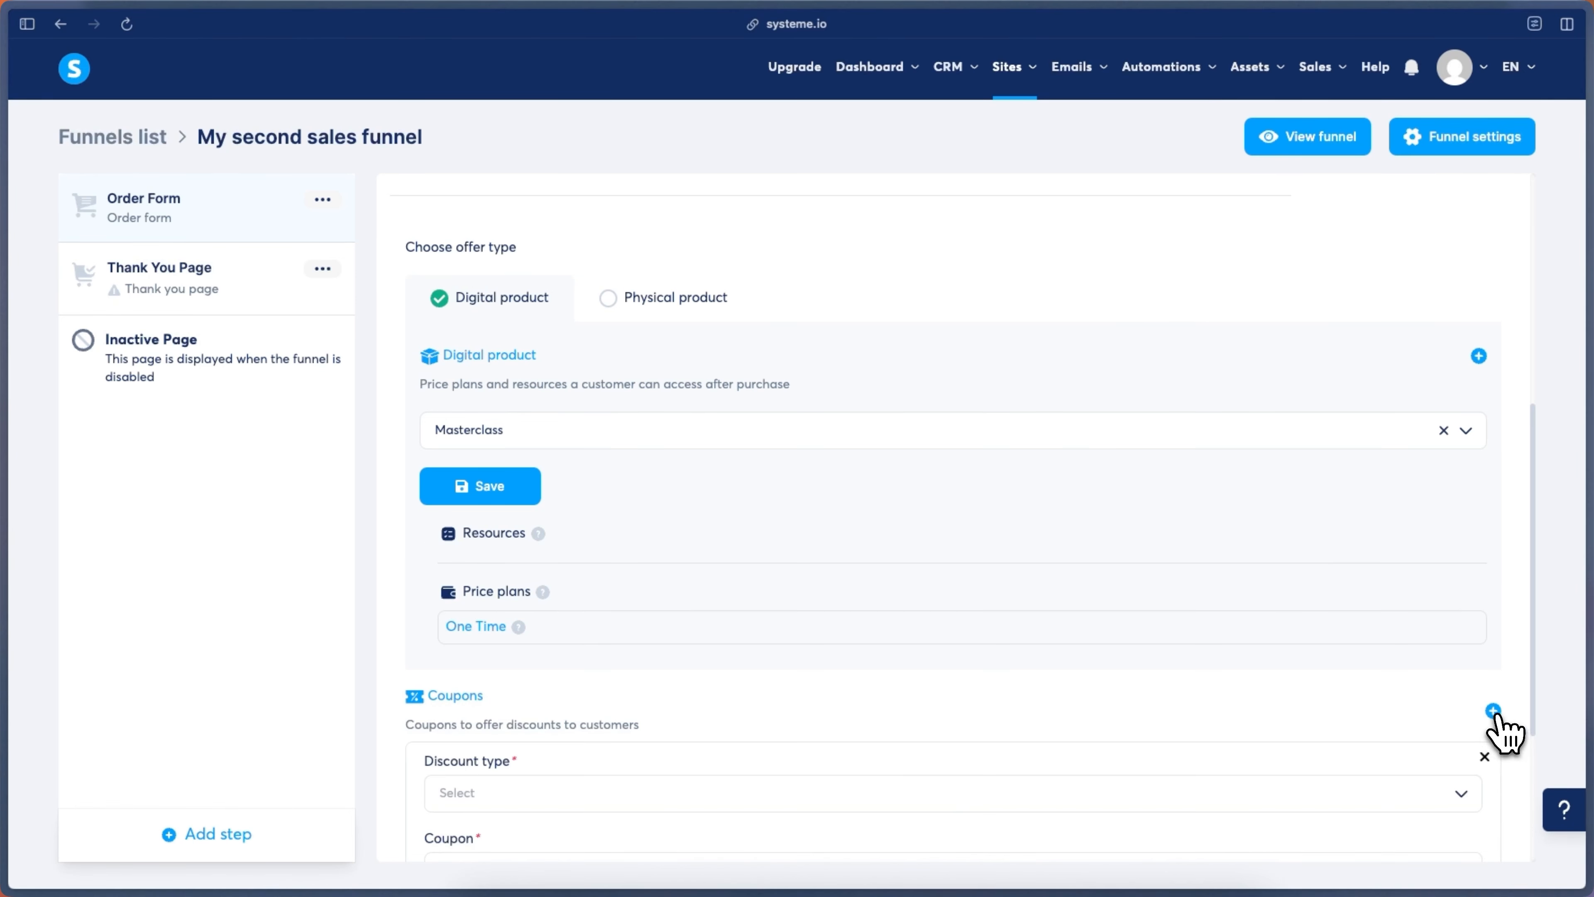
{"action": "scroll", "coordinate": [459, 731], "scroll_direction": "down", "scroll_amount": 1}
{"action": "scroll", "coordinate": [627, 697], "scroll_direction": "down", "scroll_amount": 2}
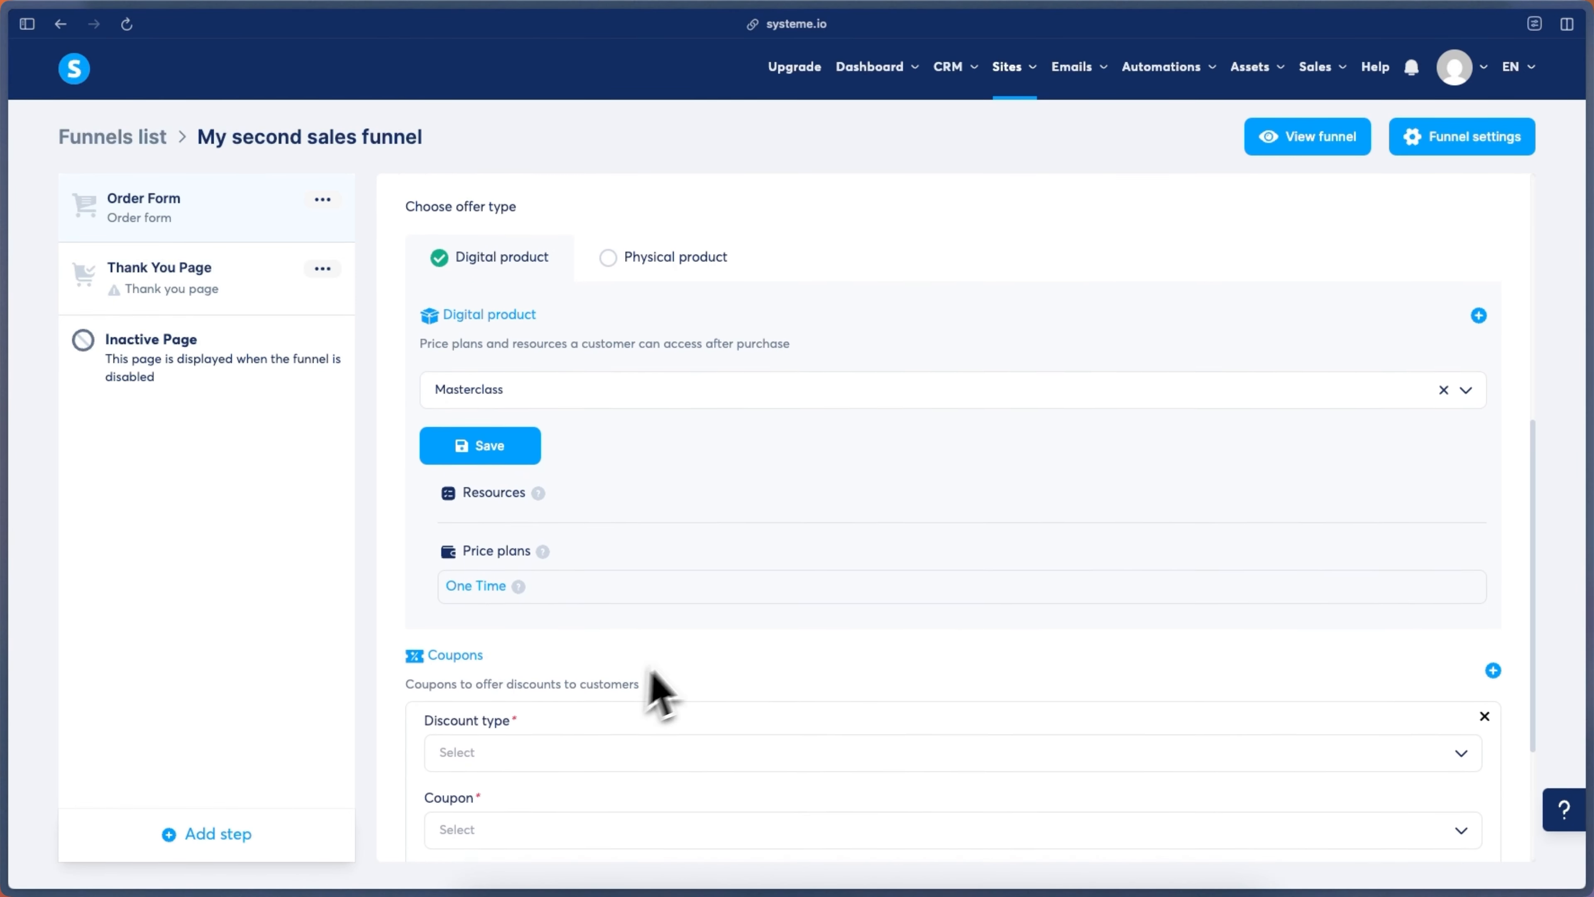
{"action": "left_click", "coordinate": [587, 715]}
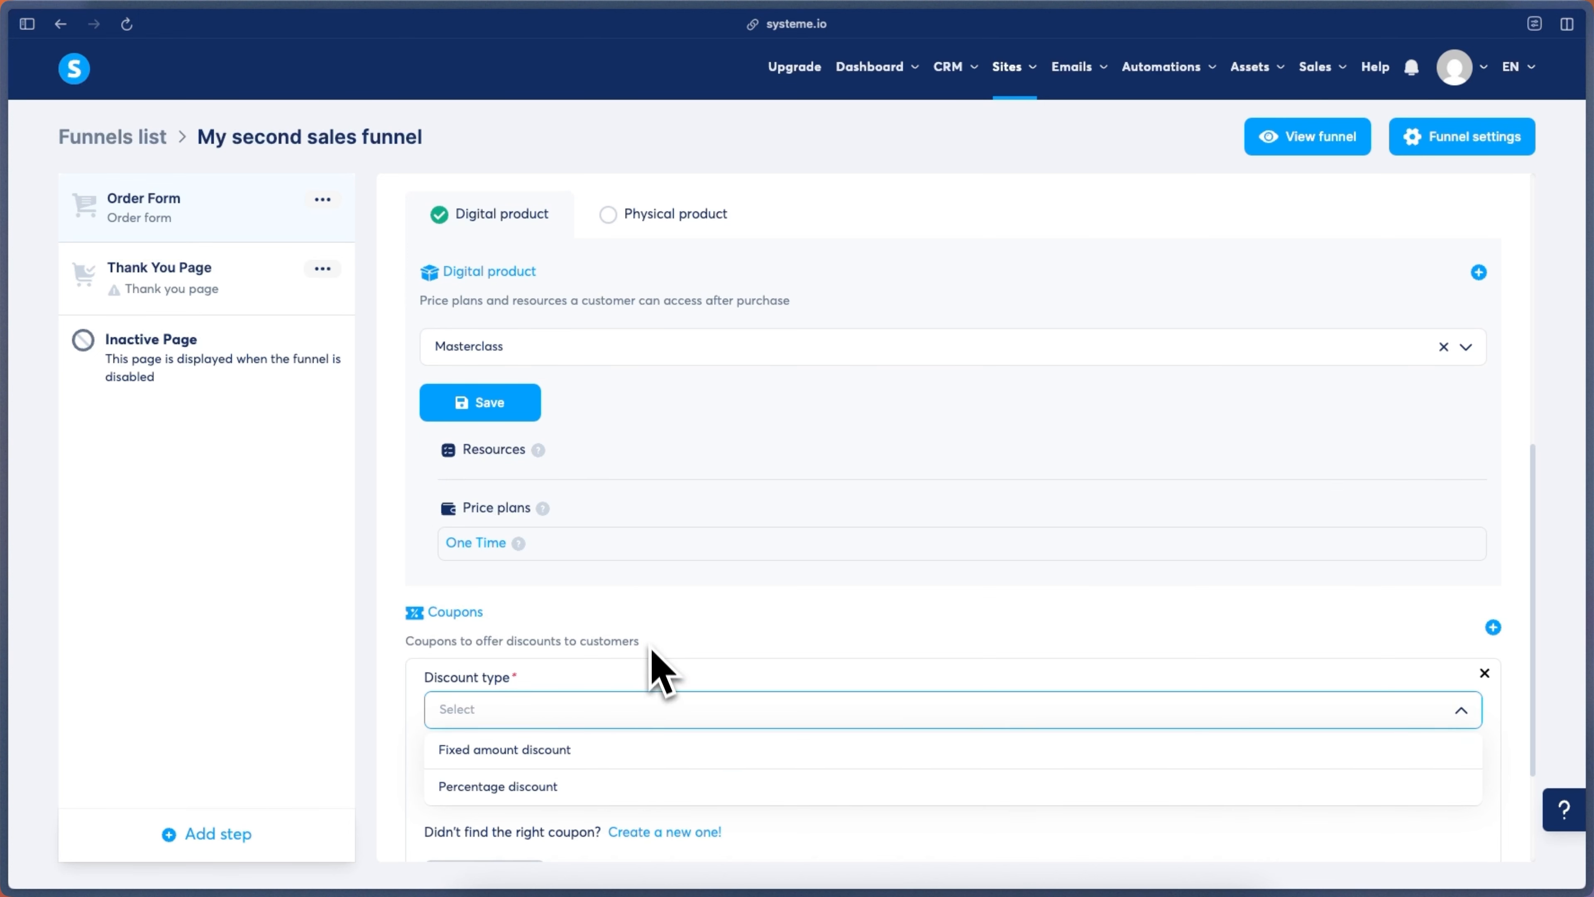
{"action": "left_click", "coordinate": [658, 661]}
{"action": "scroll", "coordinate": [628, 665], "scroll_direction": "down", "scroll_amount": 2}
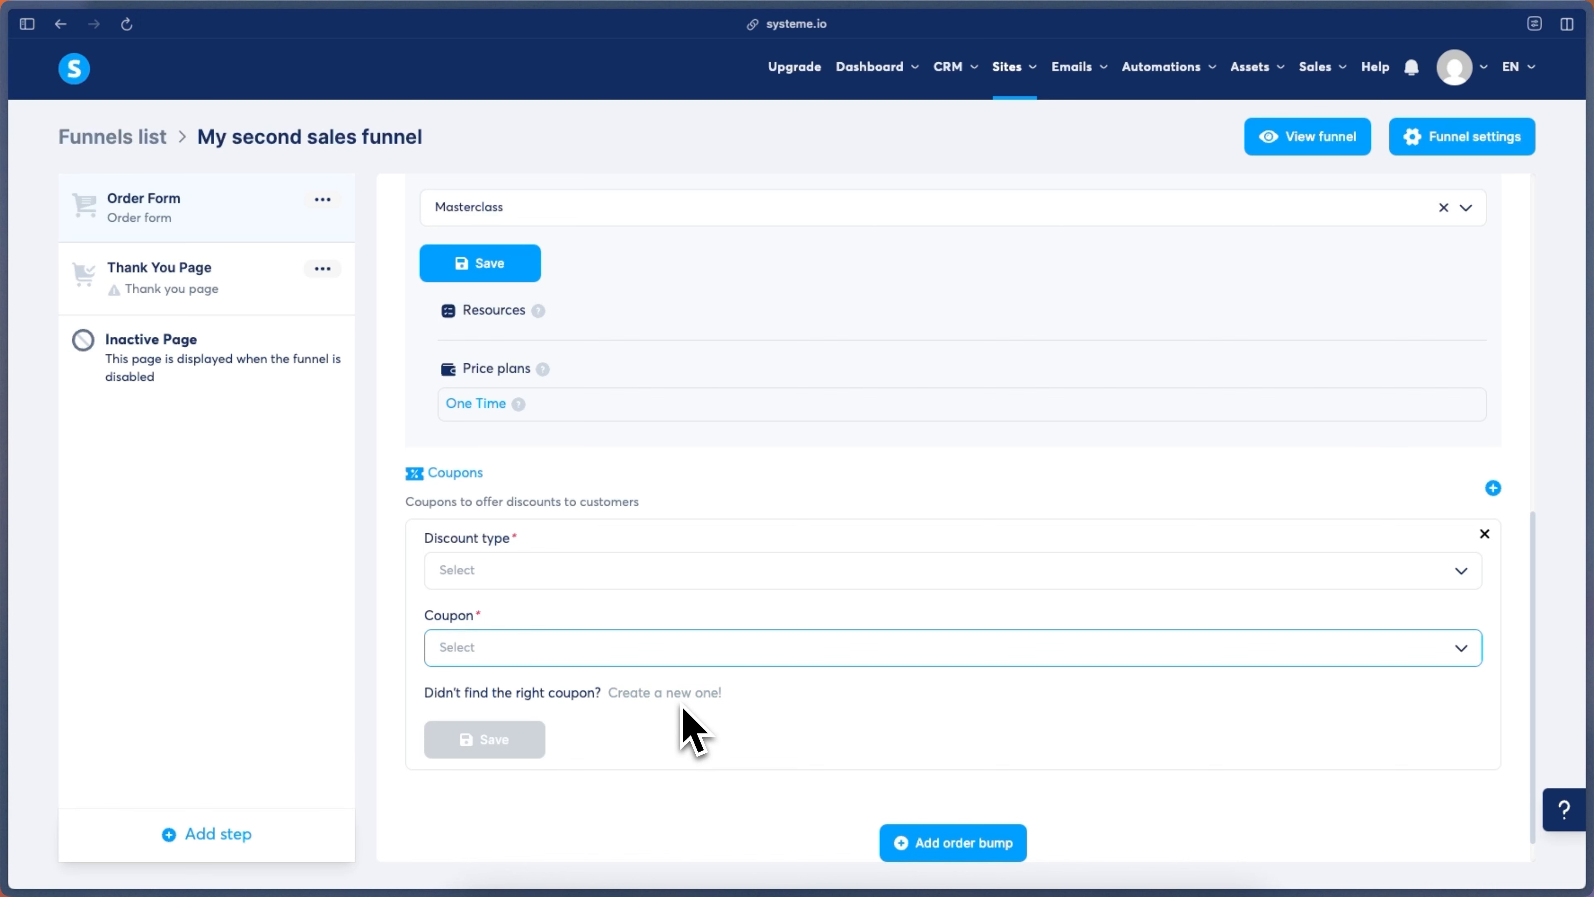
{"action": "scroll", "coordinate": [776, 783], "scroll_direction": "up", "scroll_amount": 1}
{"action": "scroll", "coordinate": [776, 783], "scroll_direction": "down", "scroll_amount": 2}
Add an order bump to the order form with Masterclass as its digital product, and save it.
{"action": "left_click", "coordinate": [905, 804]}
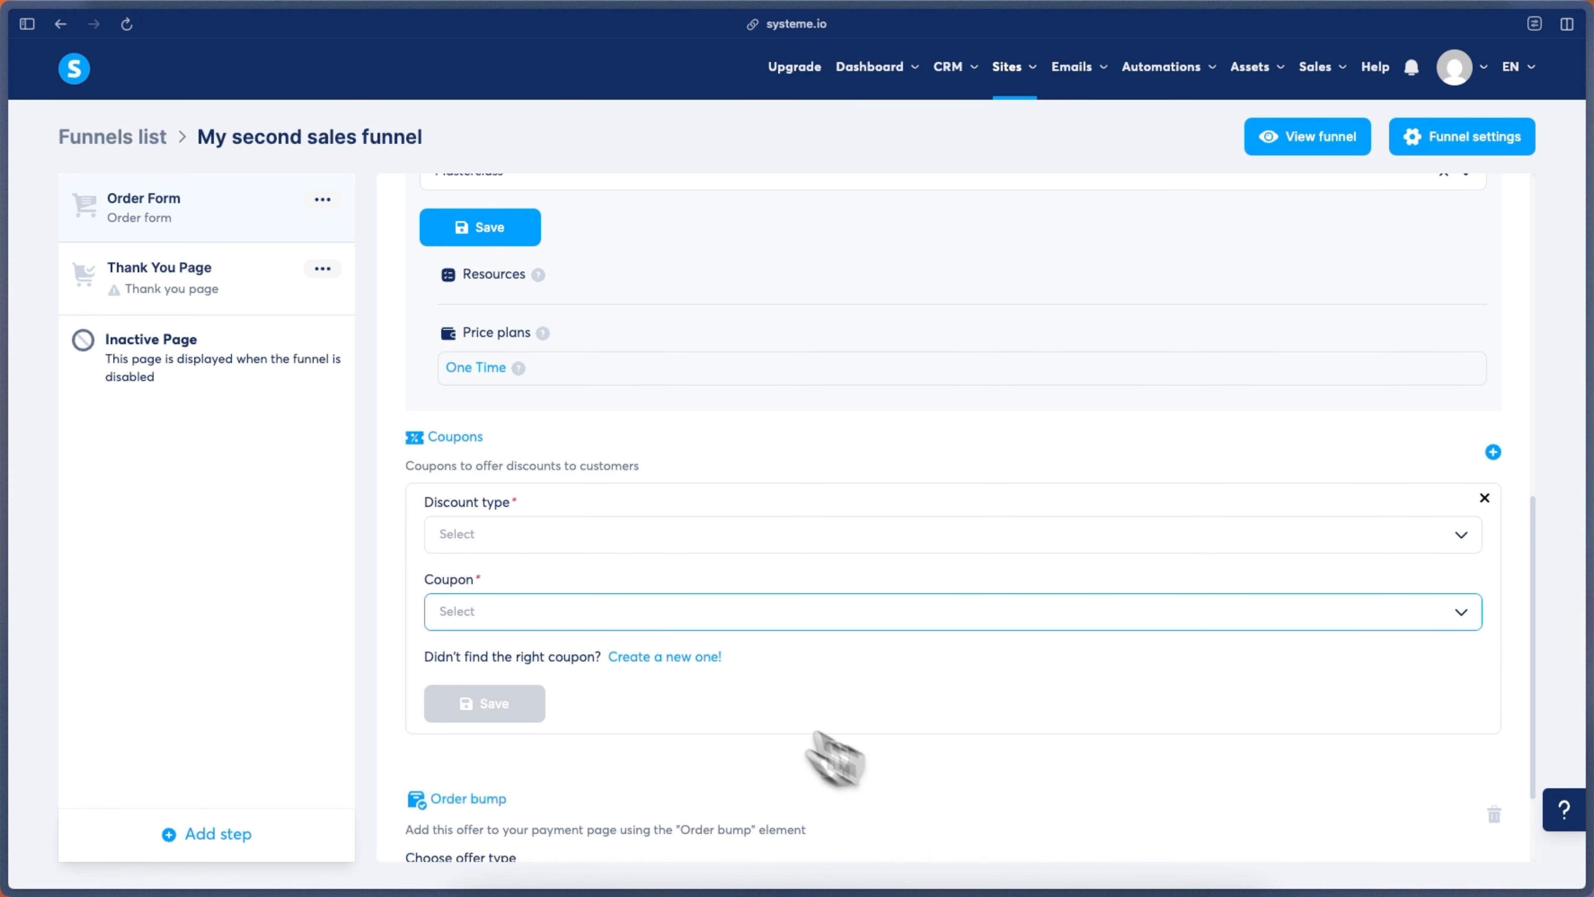
{"action": "scroll", "coordinate": [861, 777], "scroll_direction": "down", "scroll_amount": 3}
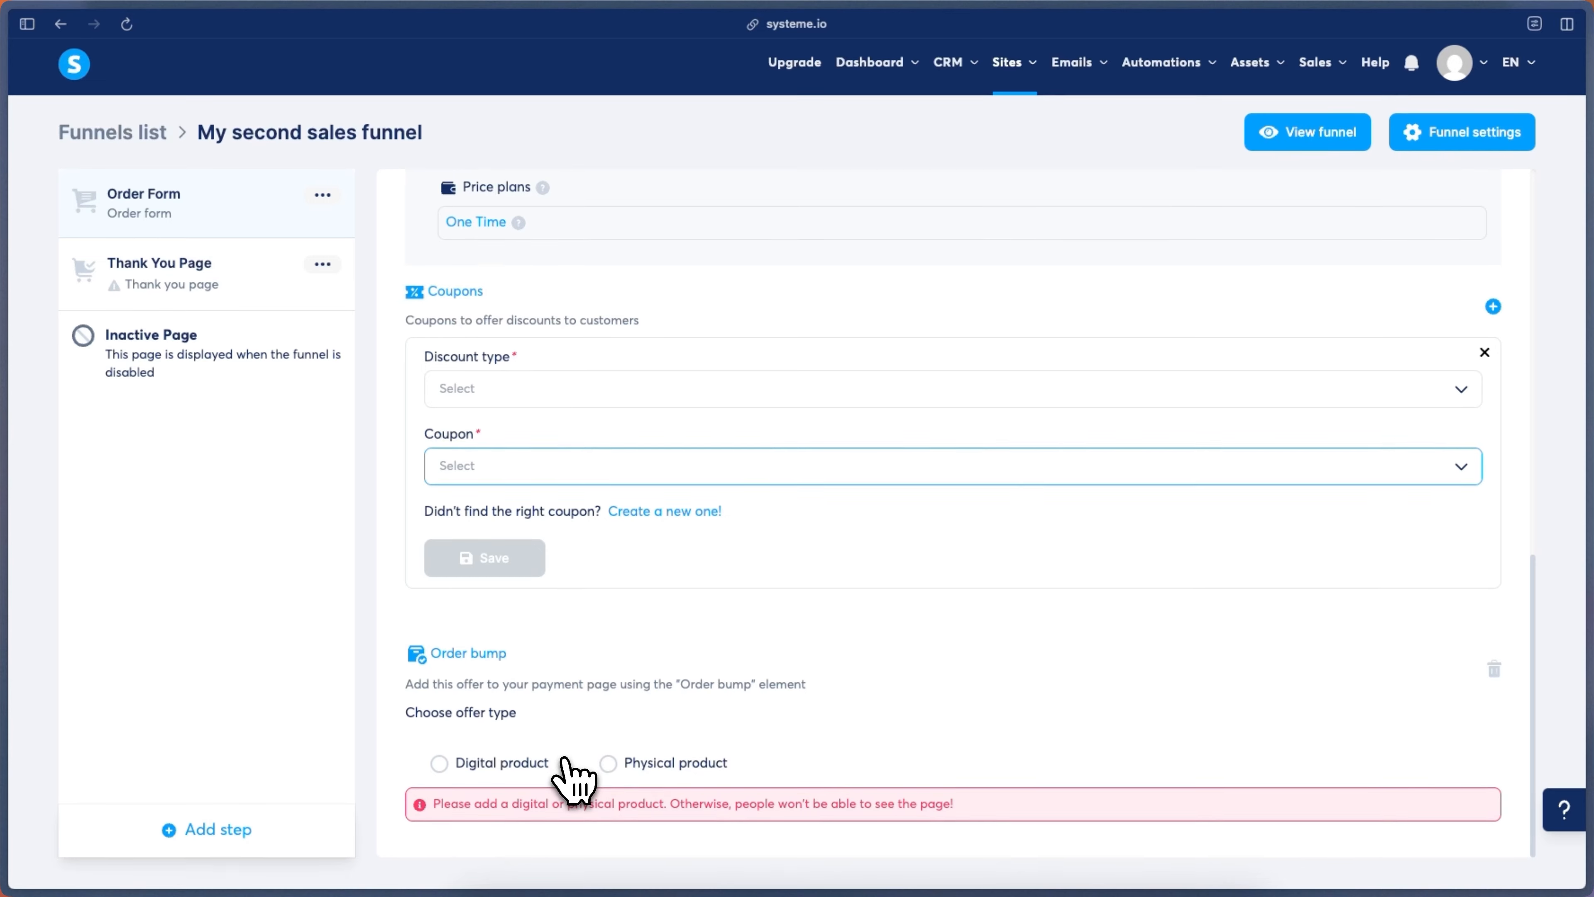
{"action": "left_click", "coordinate": [493, 774]}
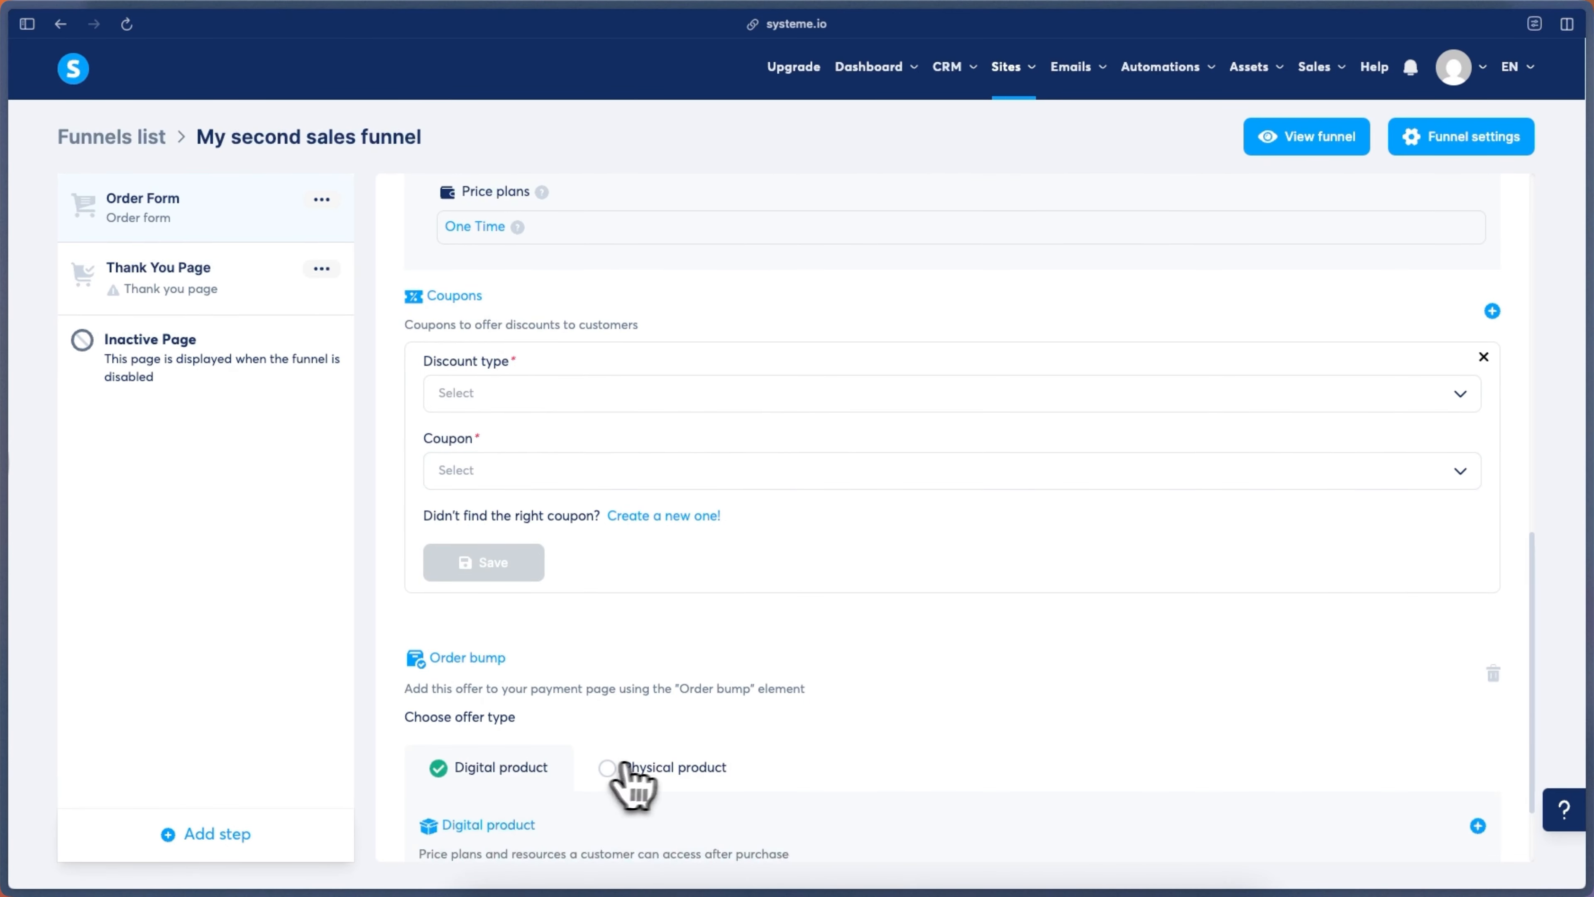
{"action": "scroll", "coordinate": [644, 769], "scroll_direction": "down", "scroll_amount": 2}
{"action": "left_click", "coordinate": [643, 781]}
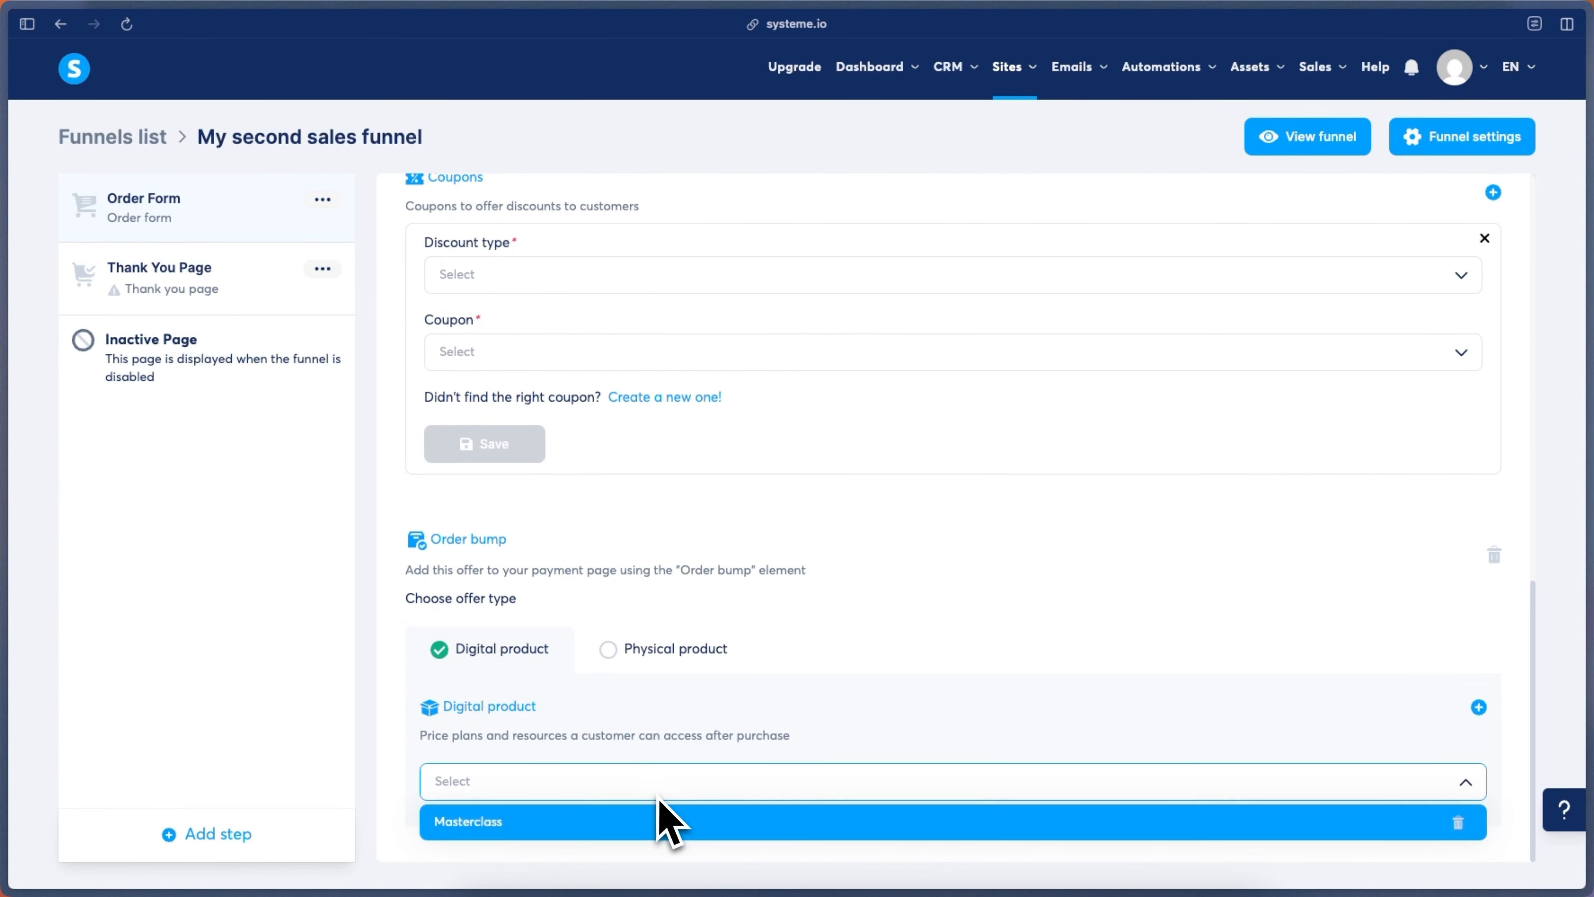
{"action": "left_click", "coordinate": [604, 817]}
{"action": "scroll", "coordinate": [590, 791], "scroll_direction": "down", "scroll_amount": 3}
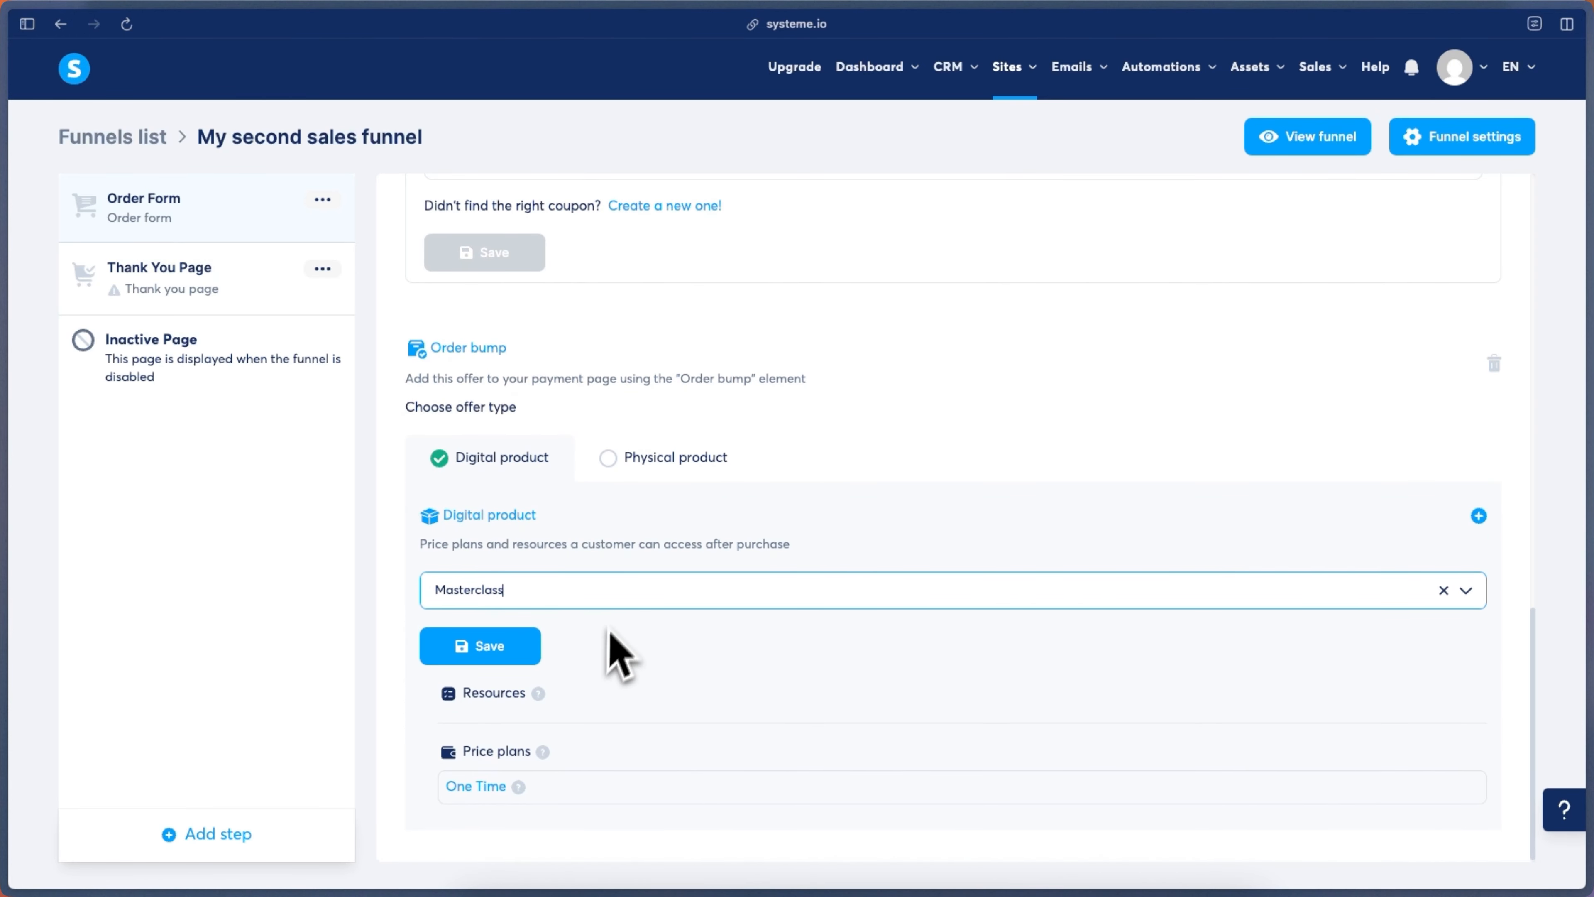
{"action": "left_click", "coordinate": [494, 650]}
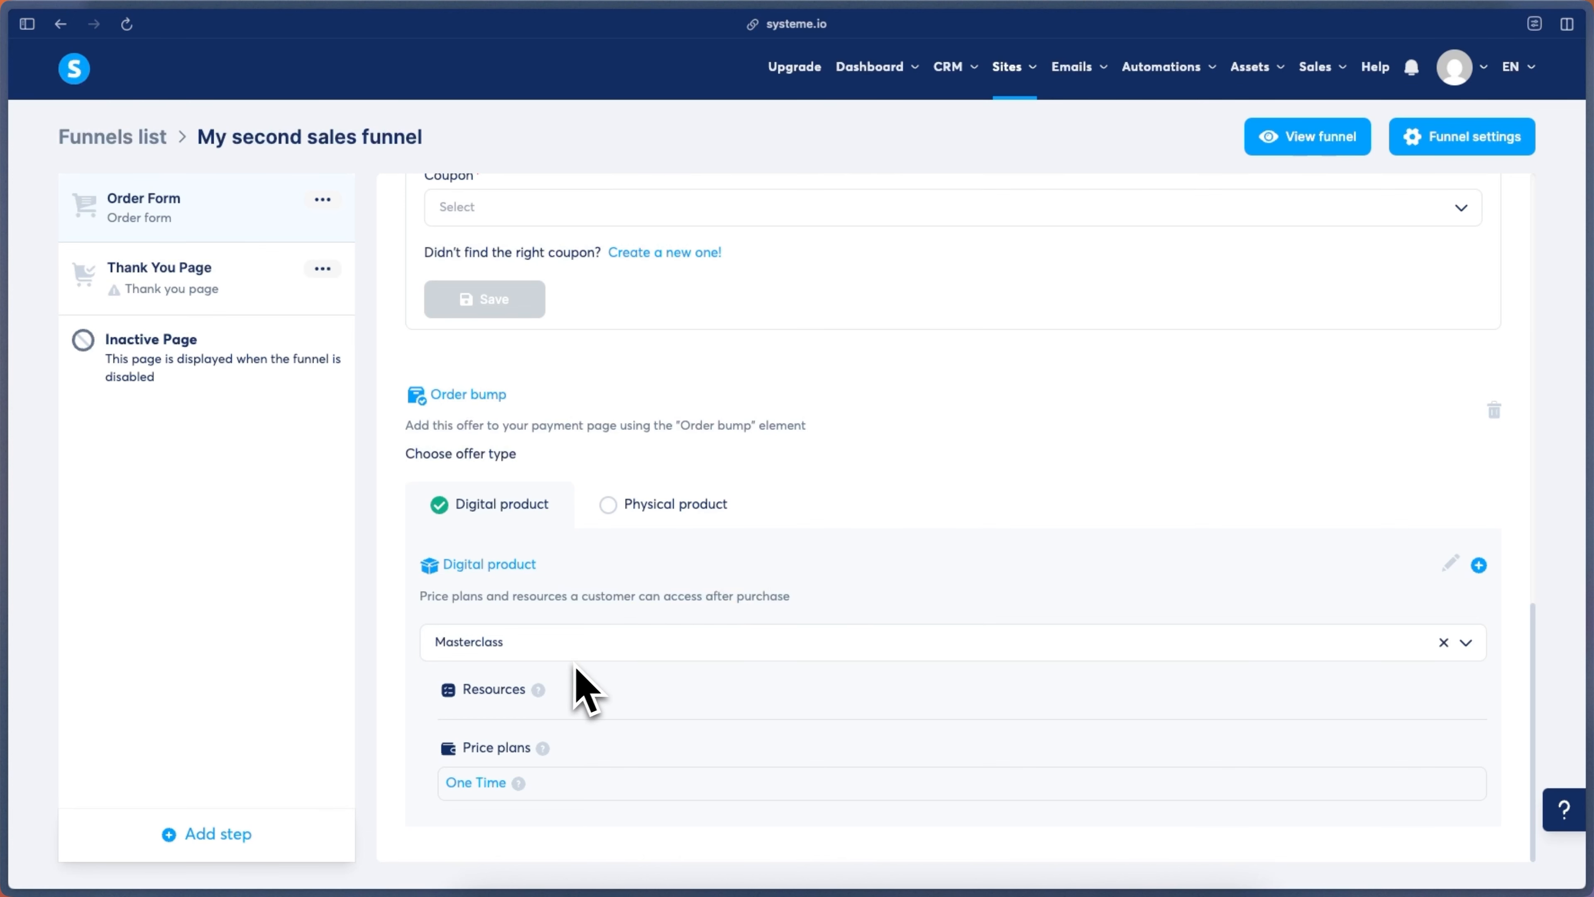
Open the Order Form page in the page editor and look over the checkout page layout.
{"action": "scroll", "coordinate": [681, 672], "scroll_direction": "up", "scroll_amount": 15}
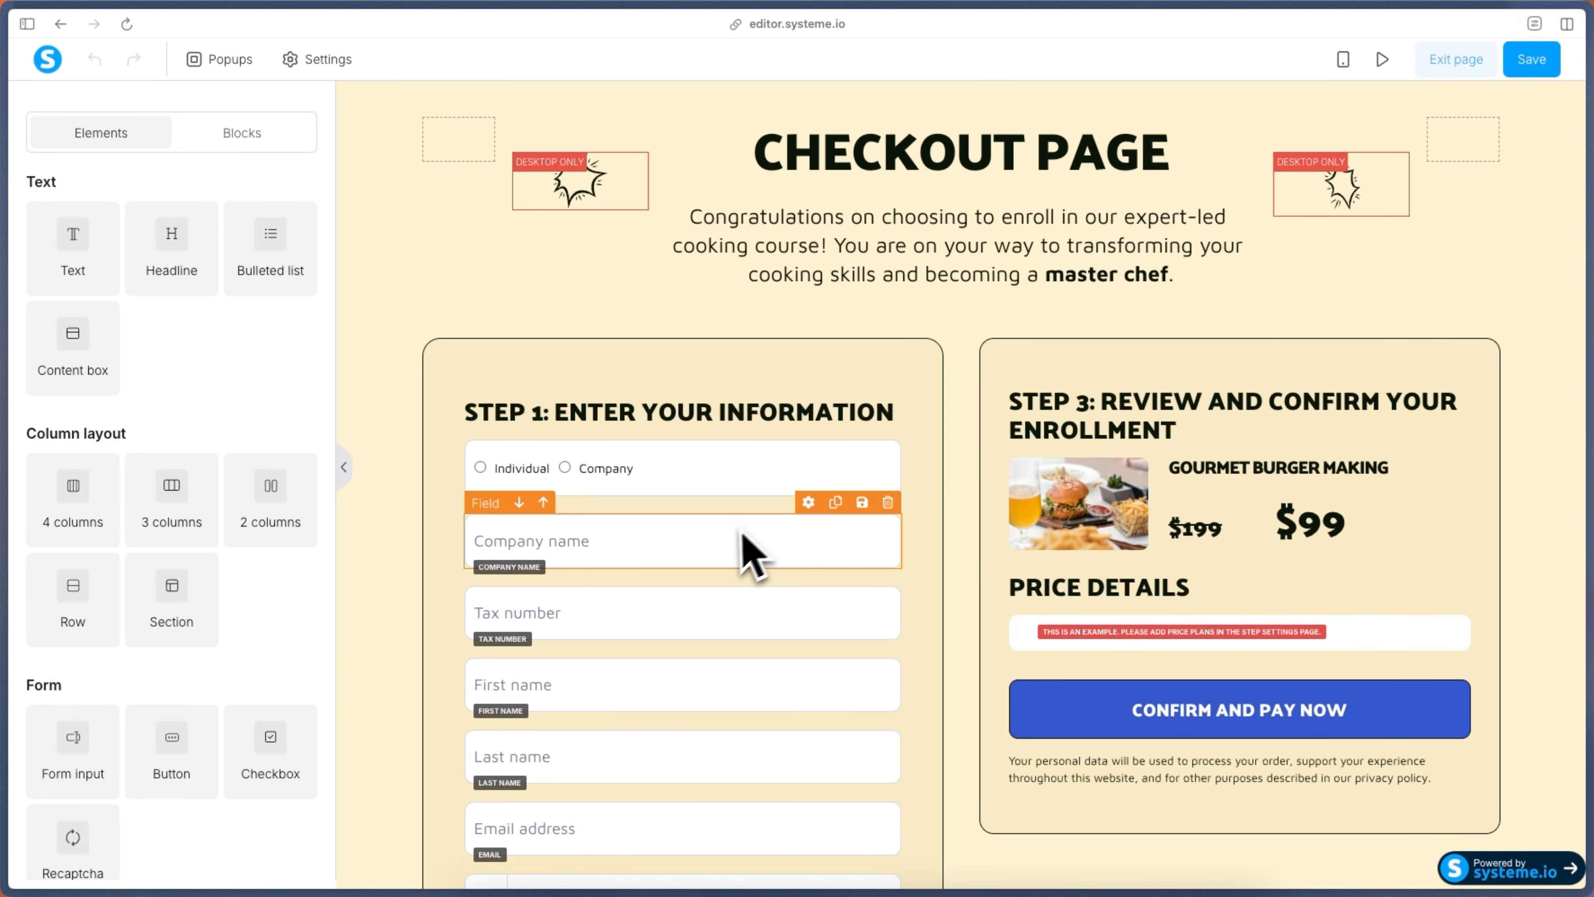
{"action": "scroll", "coordinate": [925, 552], "scroll_direction": "down", "scroll_amount": 5}
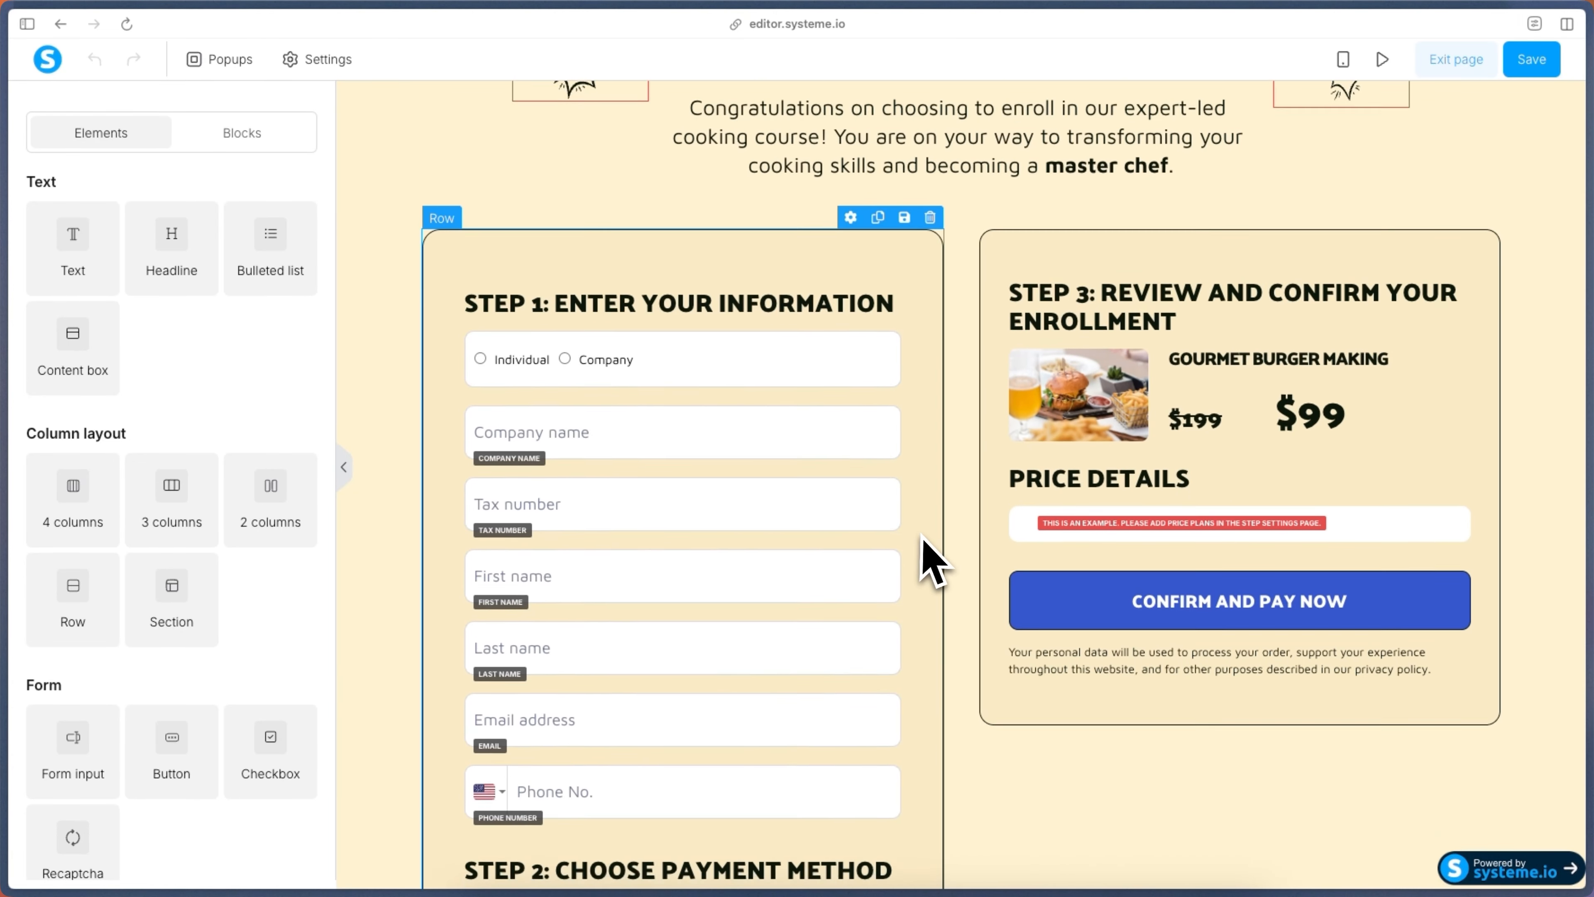
{"action": "scroll", "coordinate": [922, 535], "scroll_direction": "up", "scroll_amount": 4}
{"action": "scroll", "coordinate": [924, 538], "scroll_direction": "up", "scroll_amount": 2}
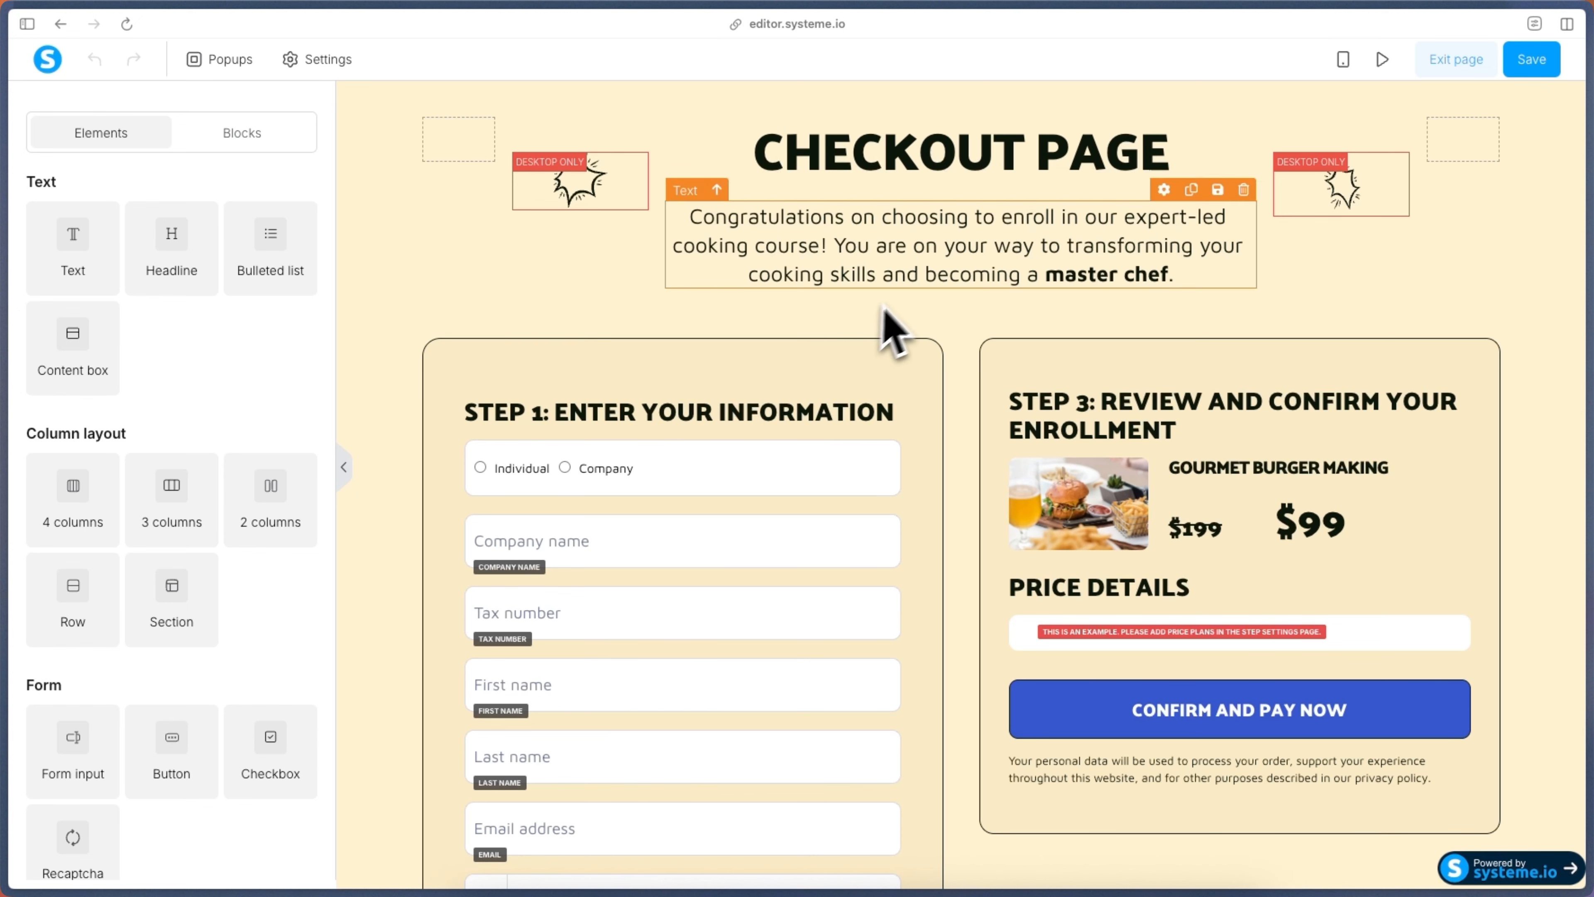
{"action": "left_click", "coordinate": [936, 183]}
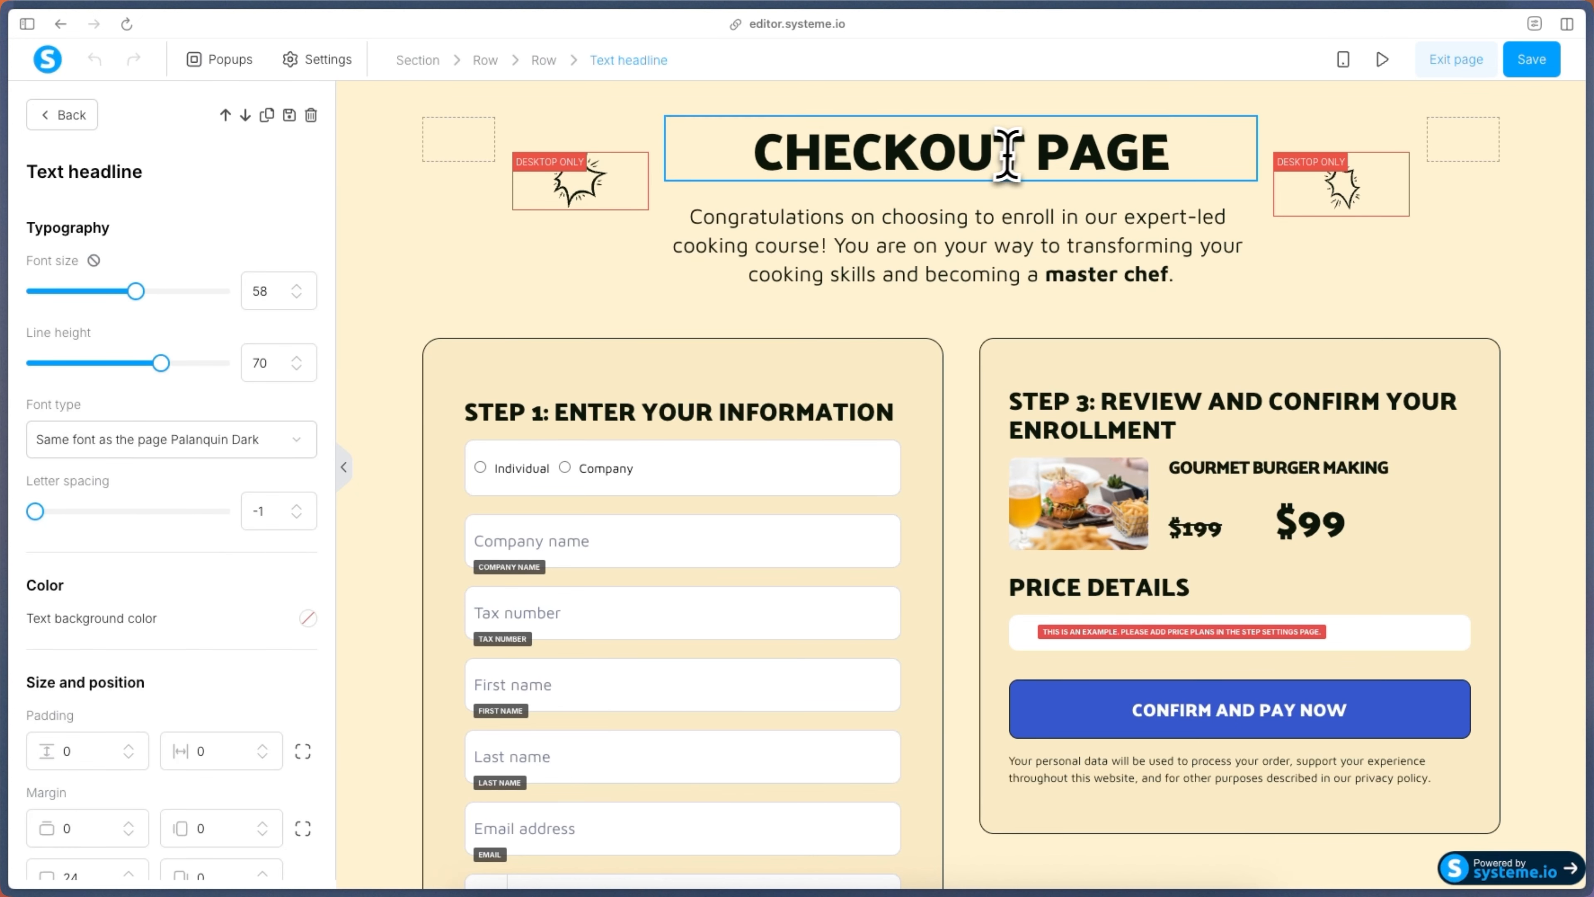
{"action": "type", "text": "dsfgsfg"}
{"action": "key", "text": "BackSpace"}
{"action": "key", "text": "BackSpace"}
{"action": "key", "text": "BackSpace"}
{"action": "key", "text": "BackSpace"}
{"action": "key", "text": "BackSpace"}
{"action": "key", "text": "BackSpace"}
{"action": "key", "text": "BackSpace"}
Examine the settings of the introductory text, the Step 1 heading and the customer type field.
{"action": "left_click", "coordinate": [912, 279]}
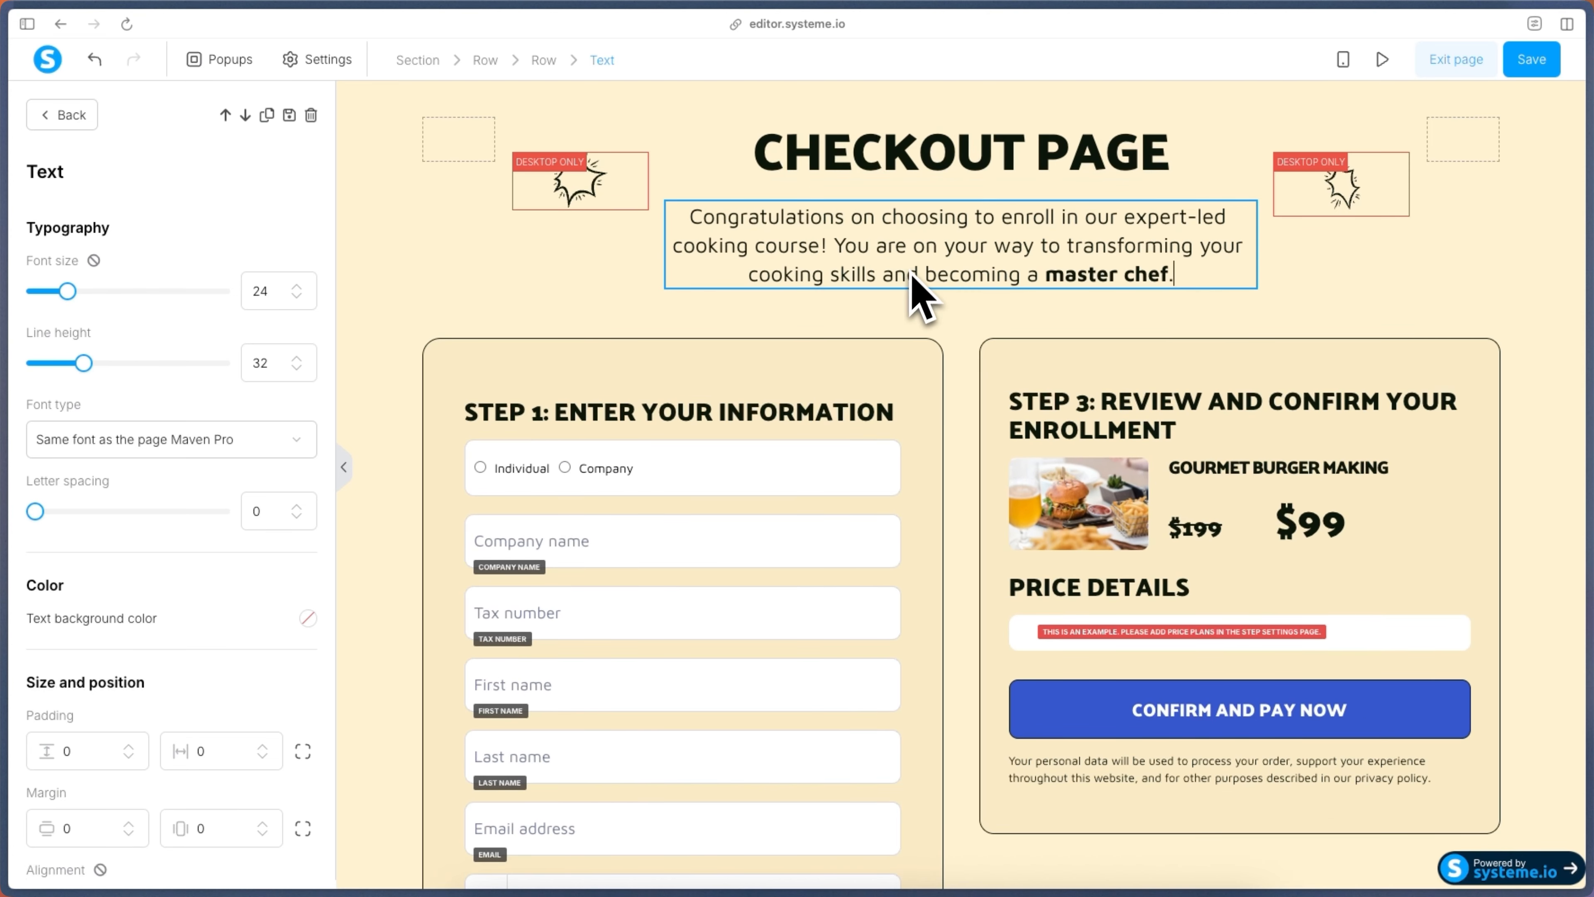
{"action": "left_click", "coordinate": [860, 322]}
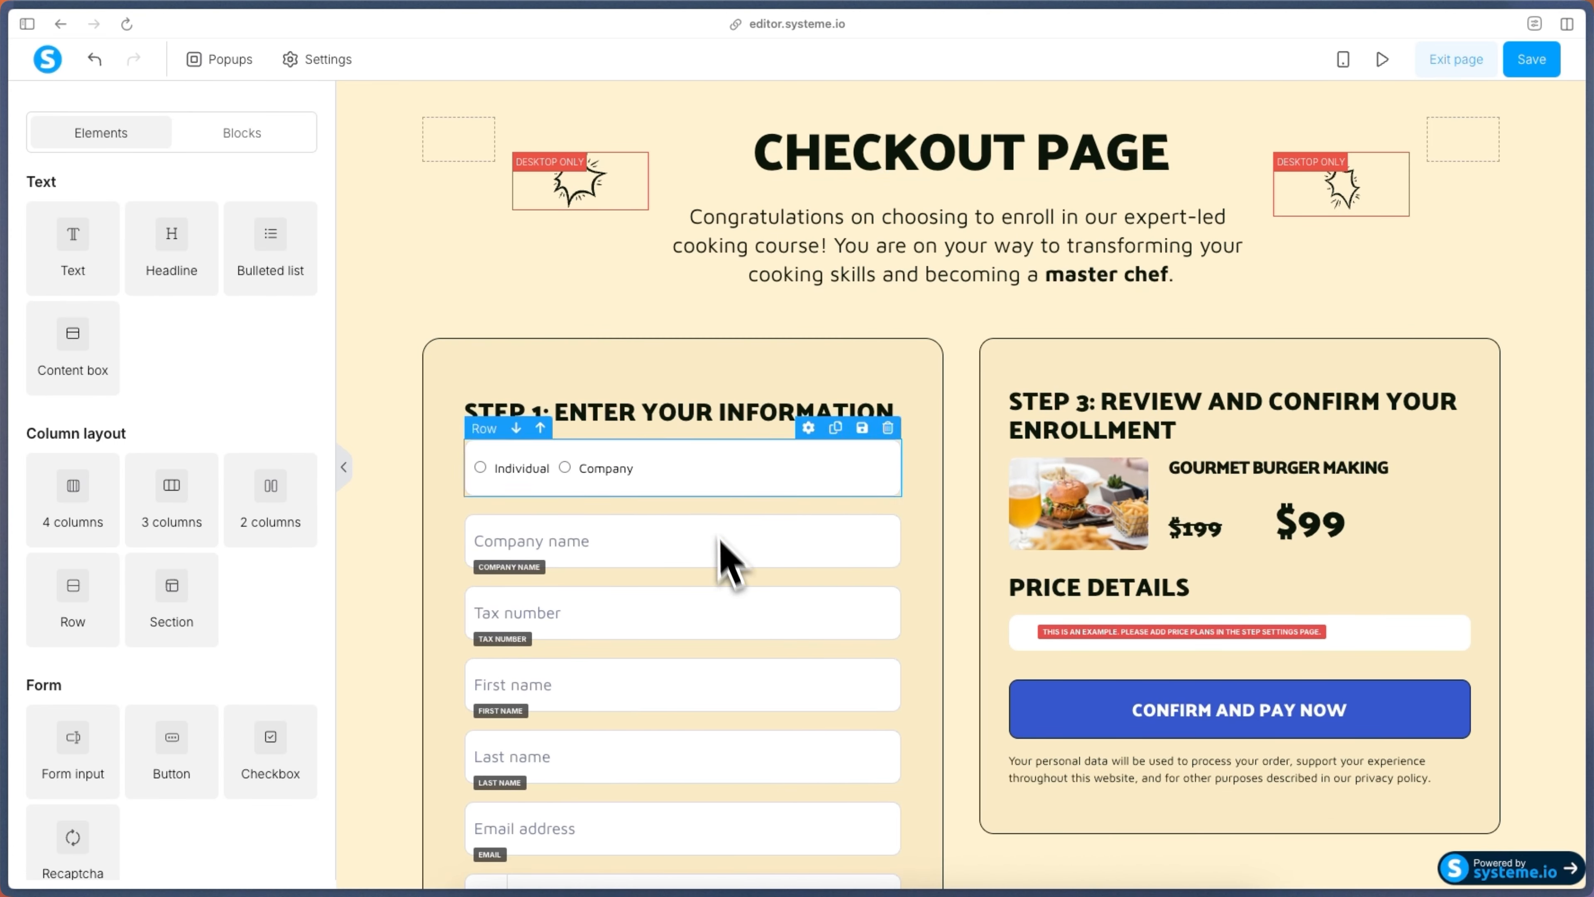
{"action": "left_click", "coordinate": [738, 420]}
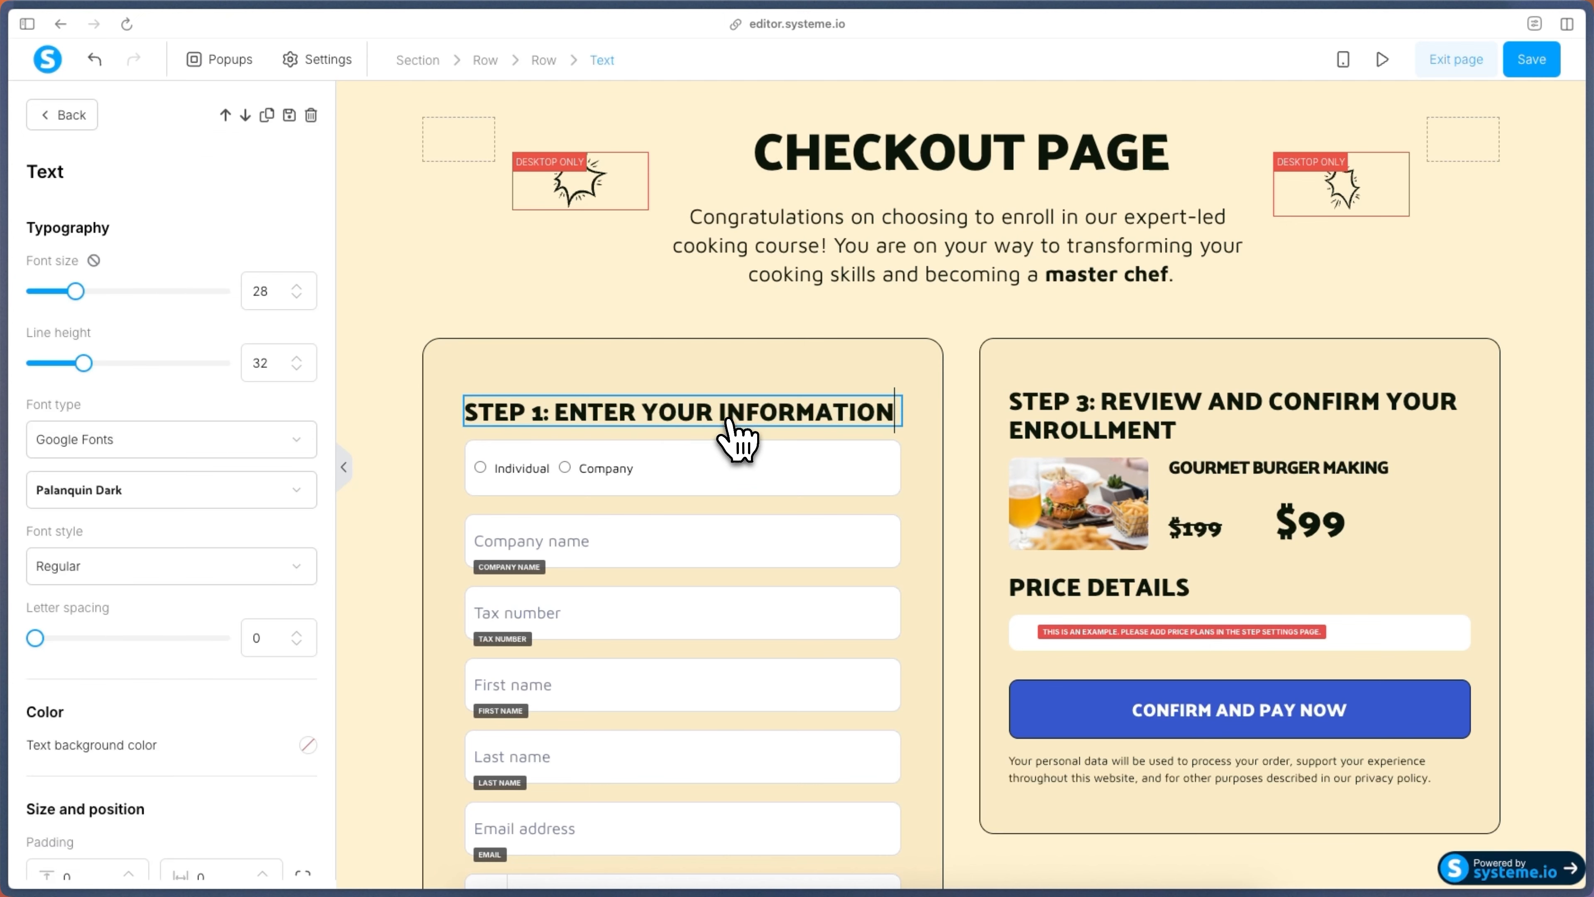
{"action": "left_click", "coordinate": [708, 481]}
{"action": "left_click", "coordinate": [723, 476]}
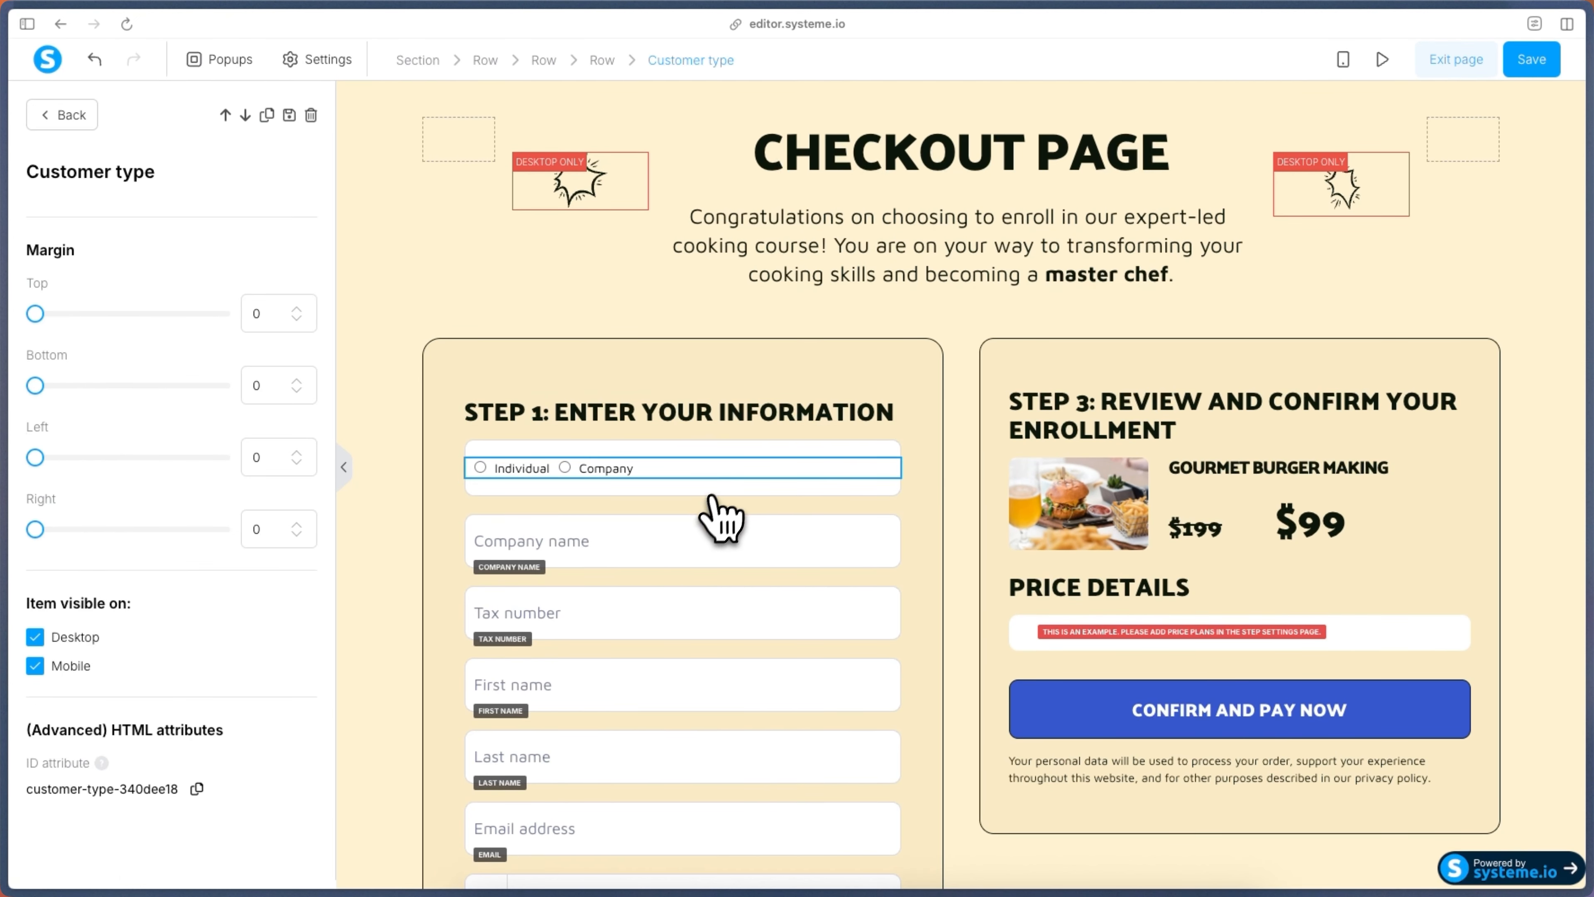
{"action": "mouse_move", "coordinate": [35, 313]}
{"action": "left_mouse_down"}
{"action": "mouse_move", "coordinate": [75, 314]}
{"action": "mouse_move", "coordinate": [50, 344]}
{"action": "mouse_move", "coordinate": [53, 329]}
{"action": "left_mouse_up"}
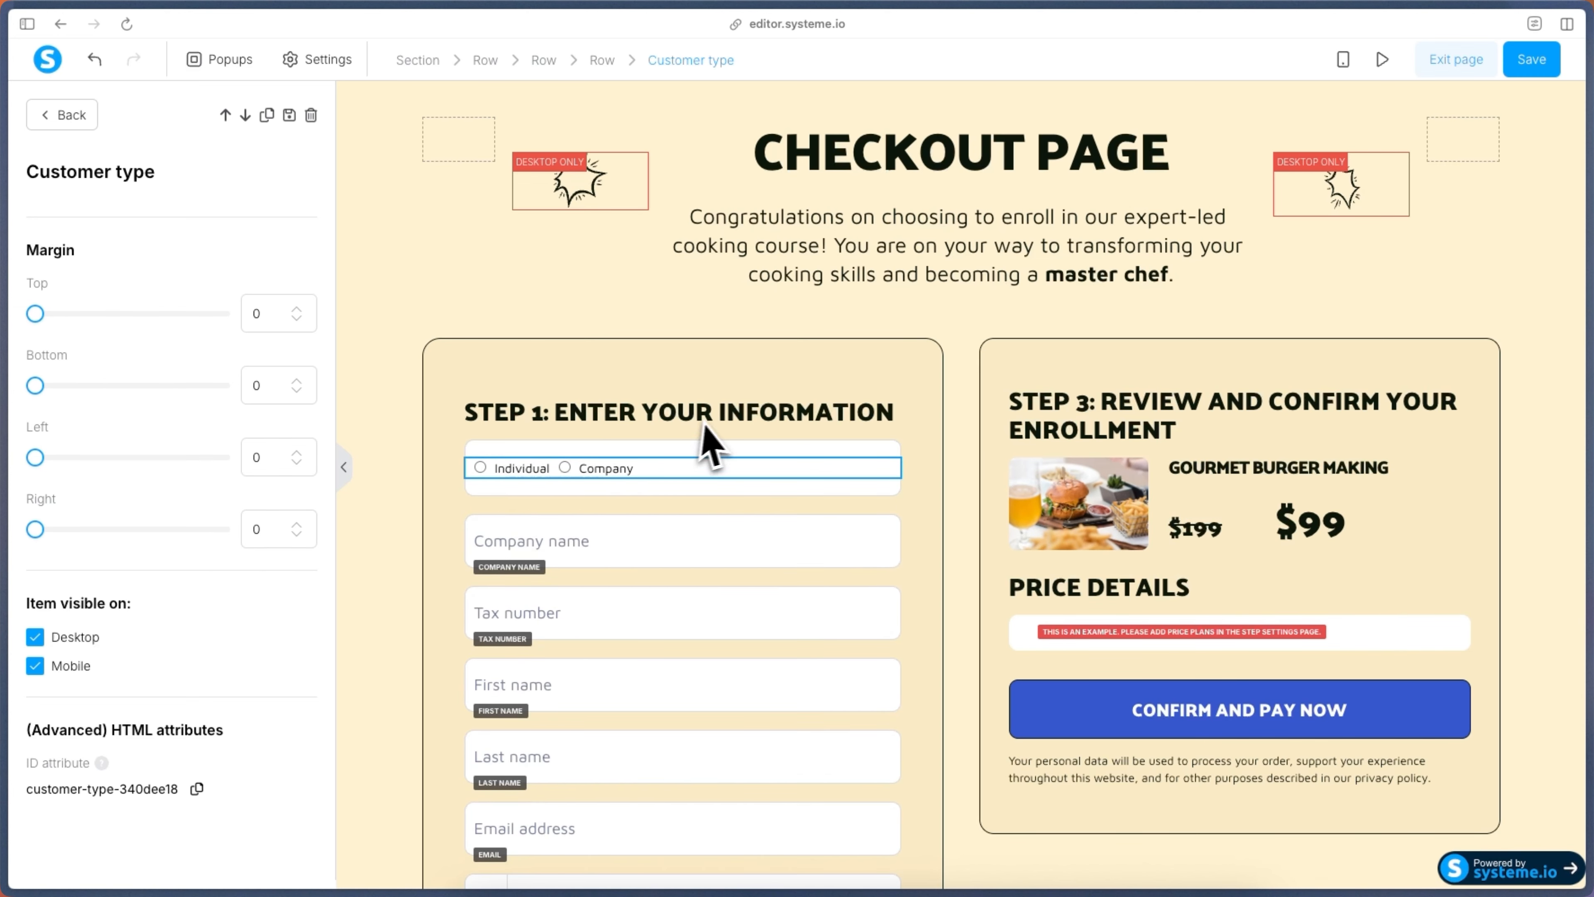
Set the font size of the "STEP 1: ENTER YOUR INFORMATION" heading to 26.
{"action": "left_click", "coordinate": [628, 416]}
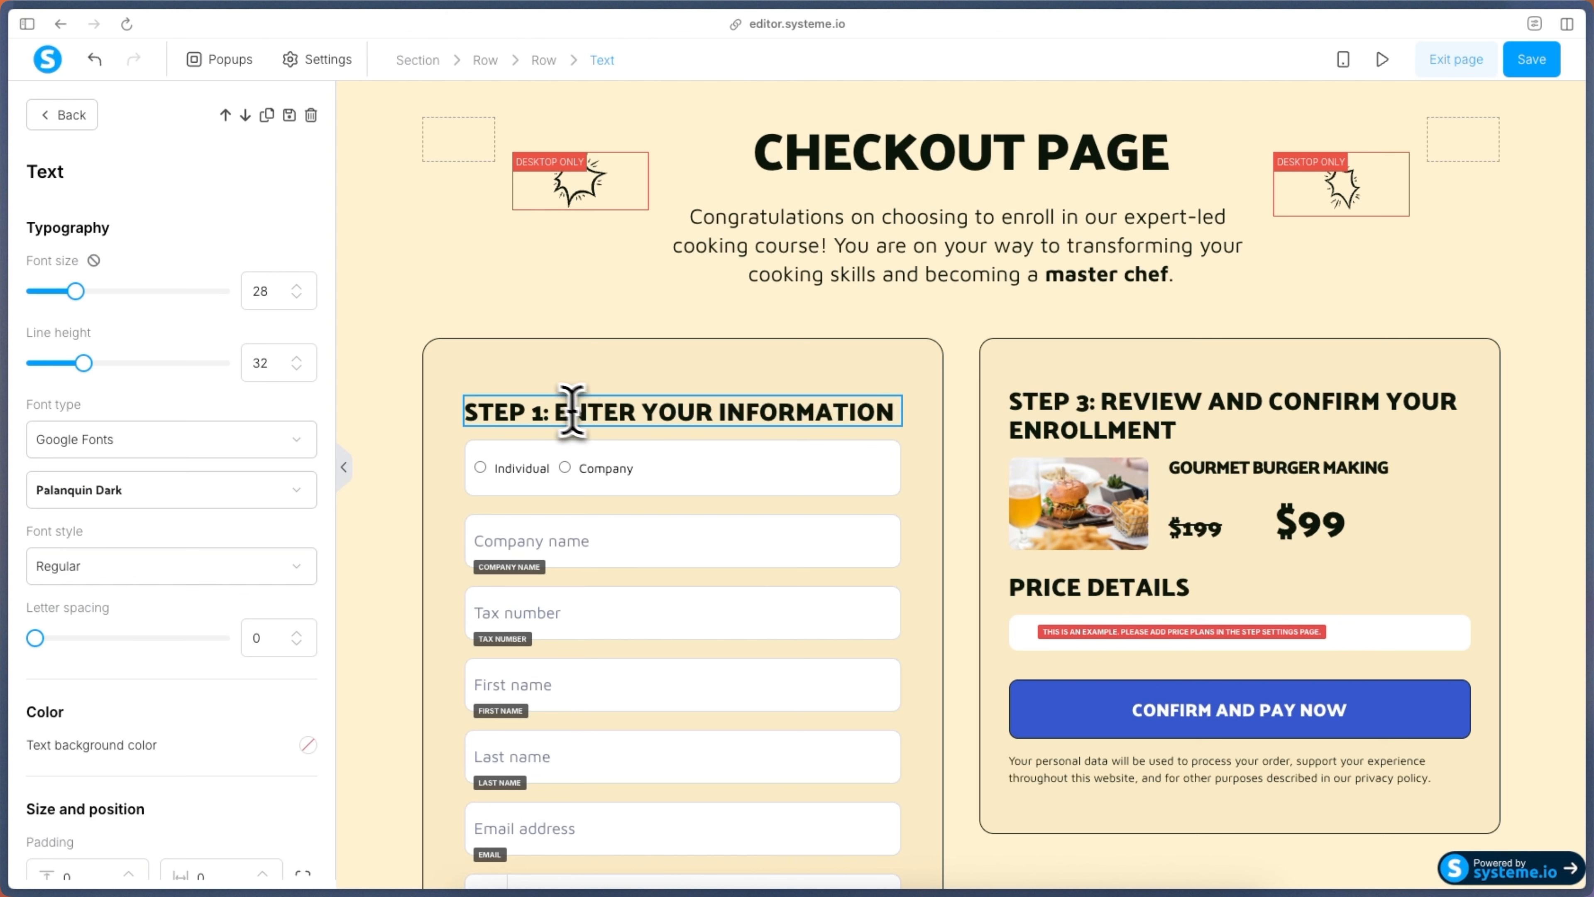
{"action": "left_click_drag", "start_coordinate": [75, 291], "coordinate": [72, 292]}
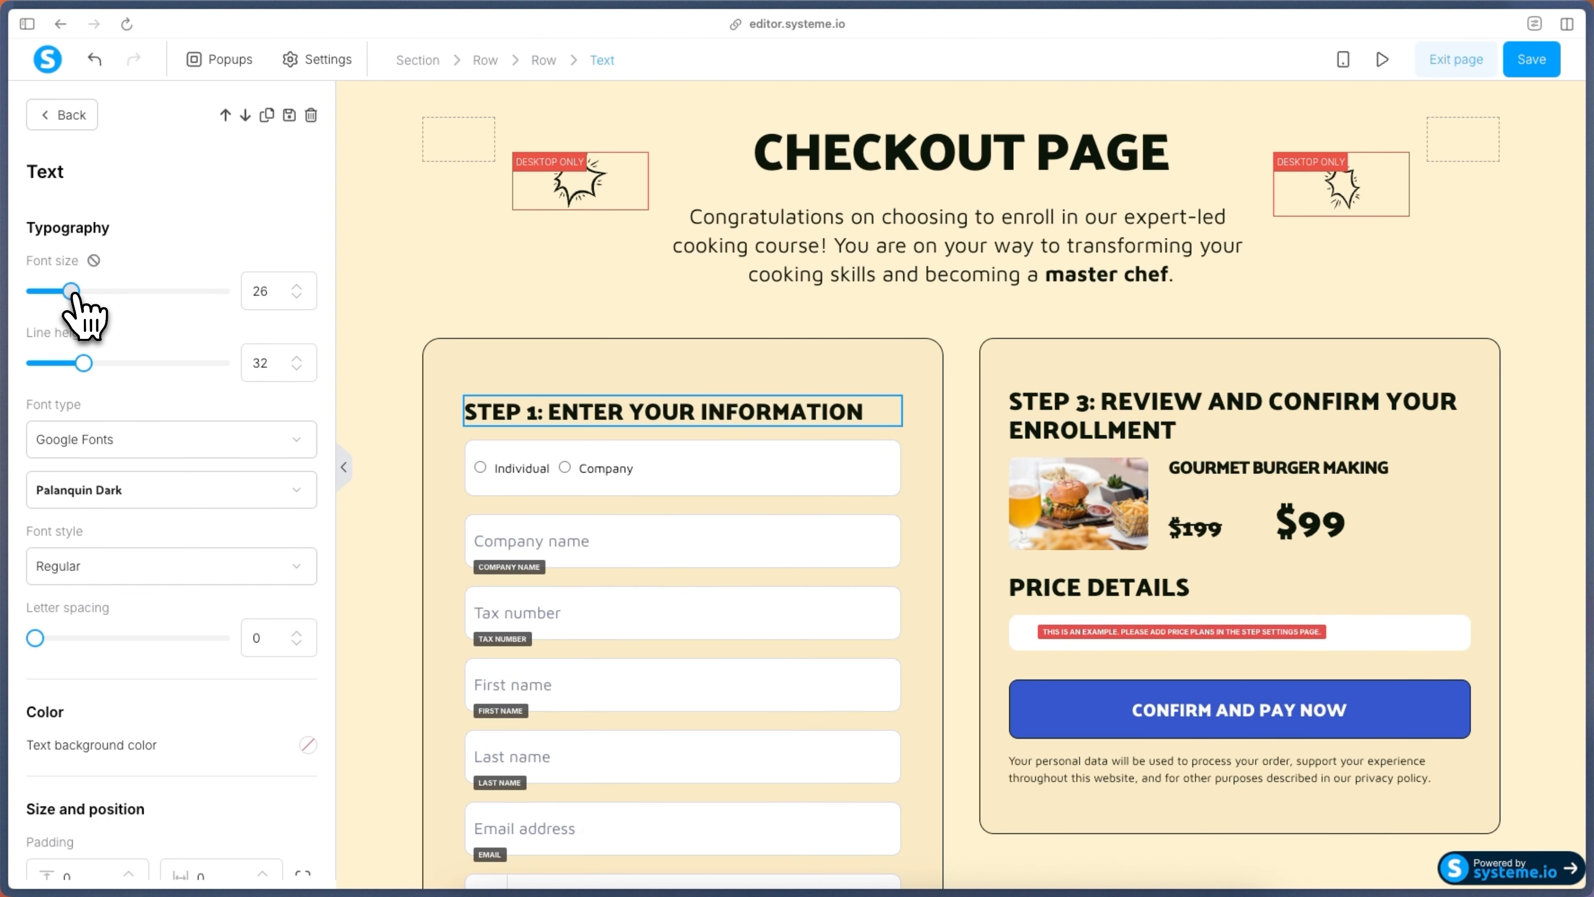
{"action": "scroll", "coordinate": [125, 470], "scroll_direction": "down", "scroll_amount": 5}
{"action": "scroll", "coordinate": [143, 464], "scroll_direction": "down", "scroll_amount": 4}
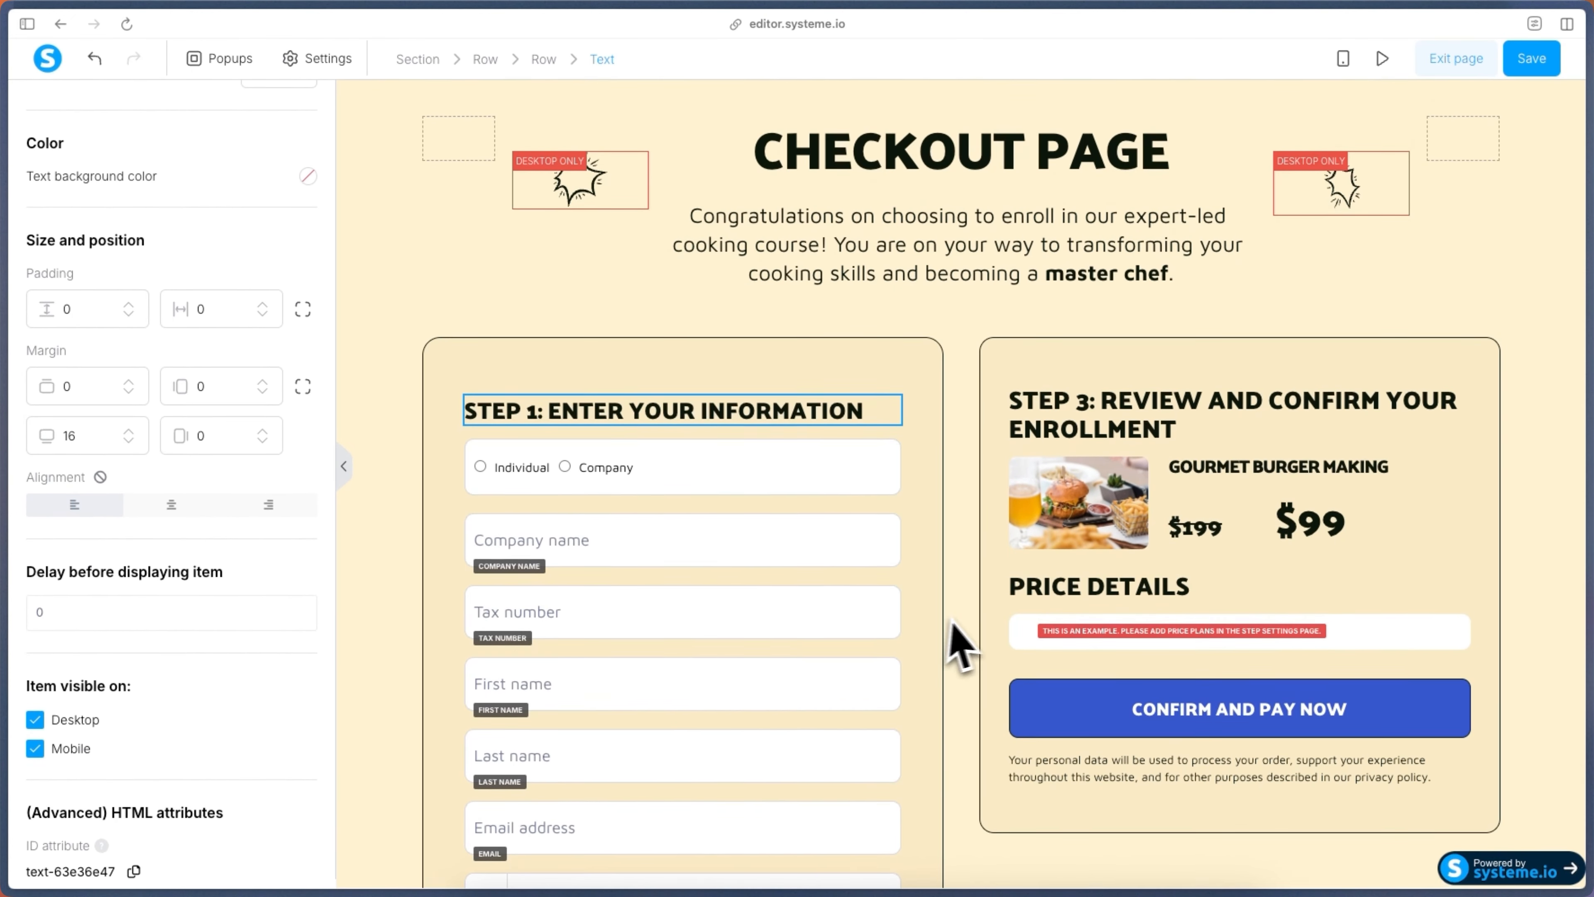
{"action": "left_click", "coordinate": [972, 619]}
Examine the settings of the burger image in the Step 3 enrollment review box.
{"action": "scroll", "coordinate": [971, 641], "scroll_direction": "down", "scroll_amount": 2}
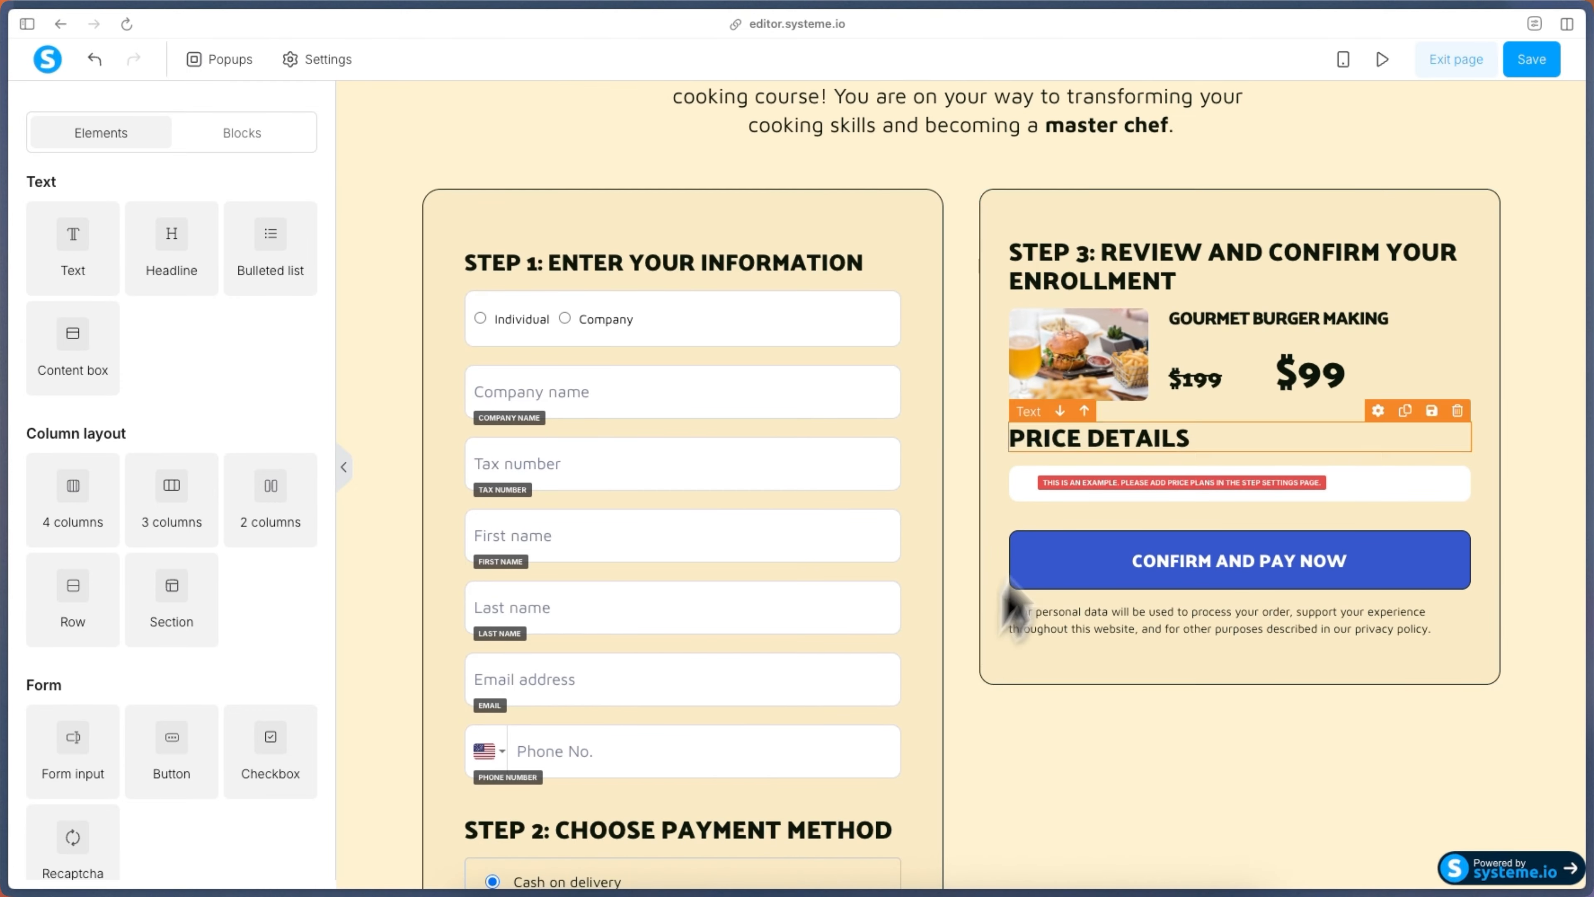
{"action": "left_click", "coordinate": [1071, 355]}
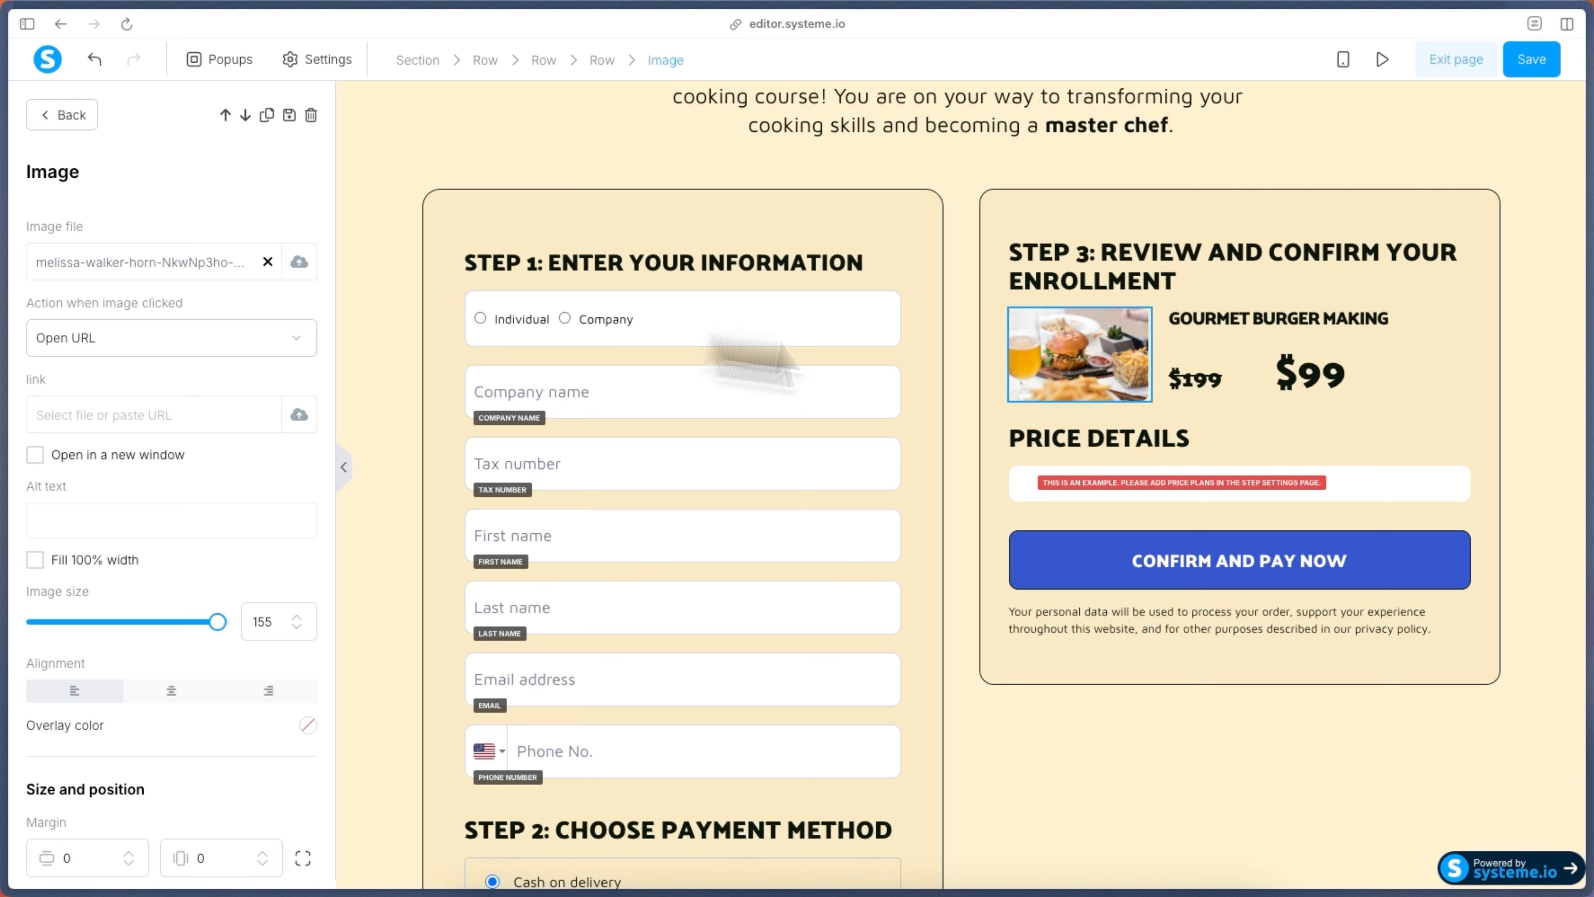
{"action": "left_click", "coordinate": [1307, 324]}
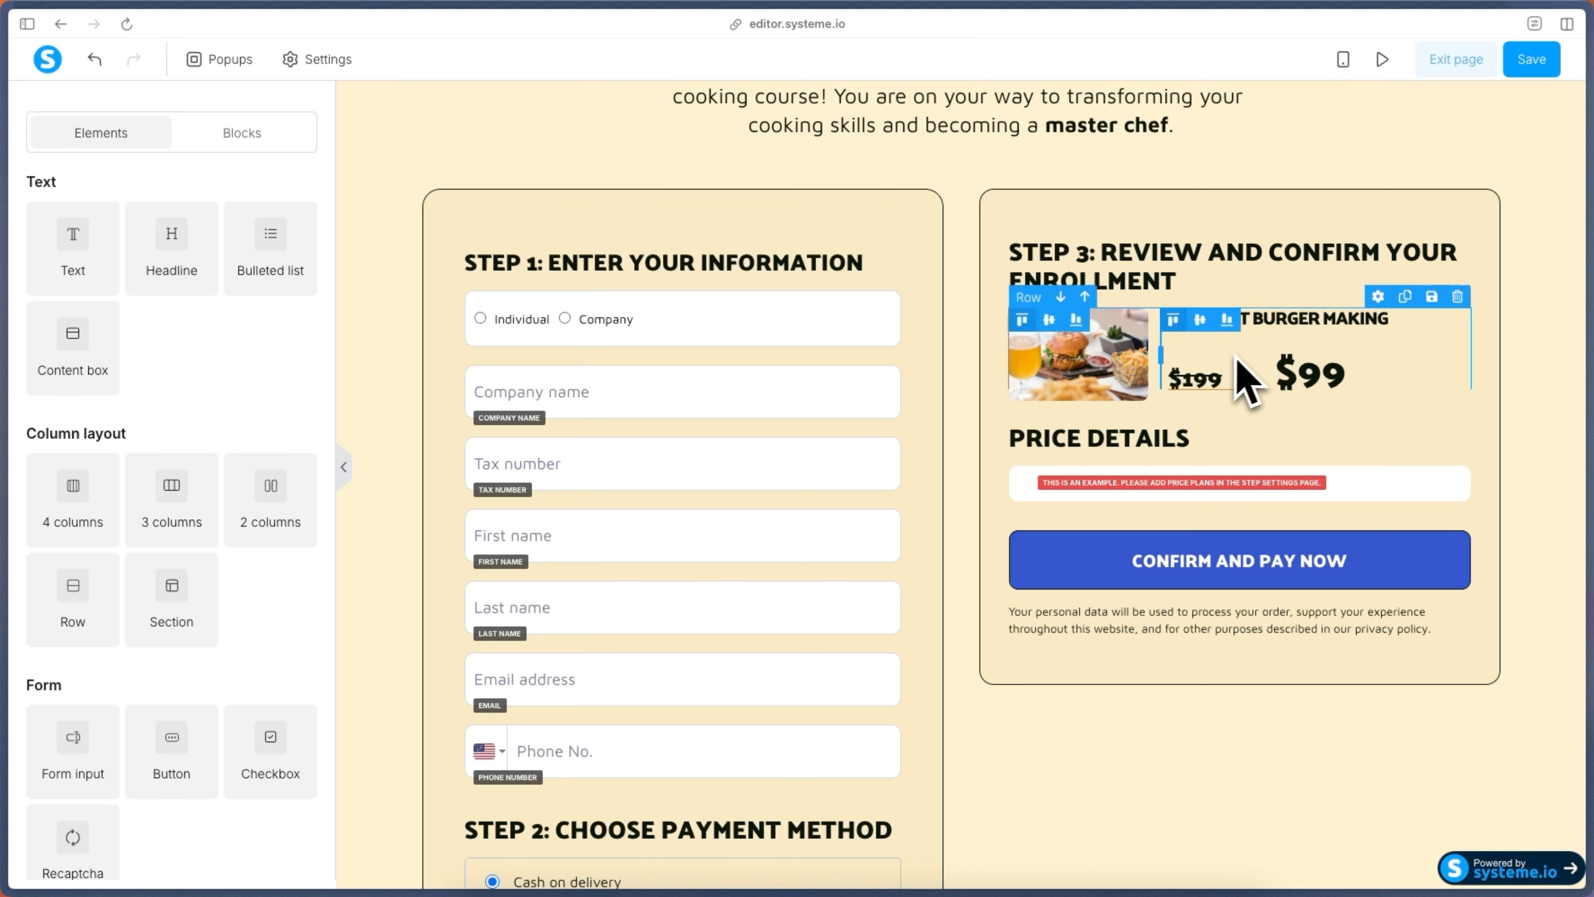
Replace the product title beside the burger image with "Cooking Masterclass".
{"action": "left_click", "coordinate": [1275, 339]}
{"action": "triple_click", "coordinate": [1267, 320]}
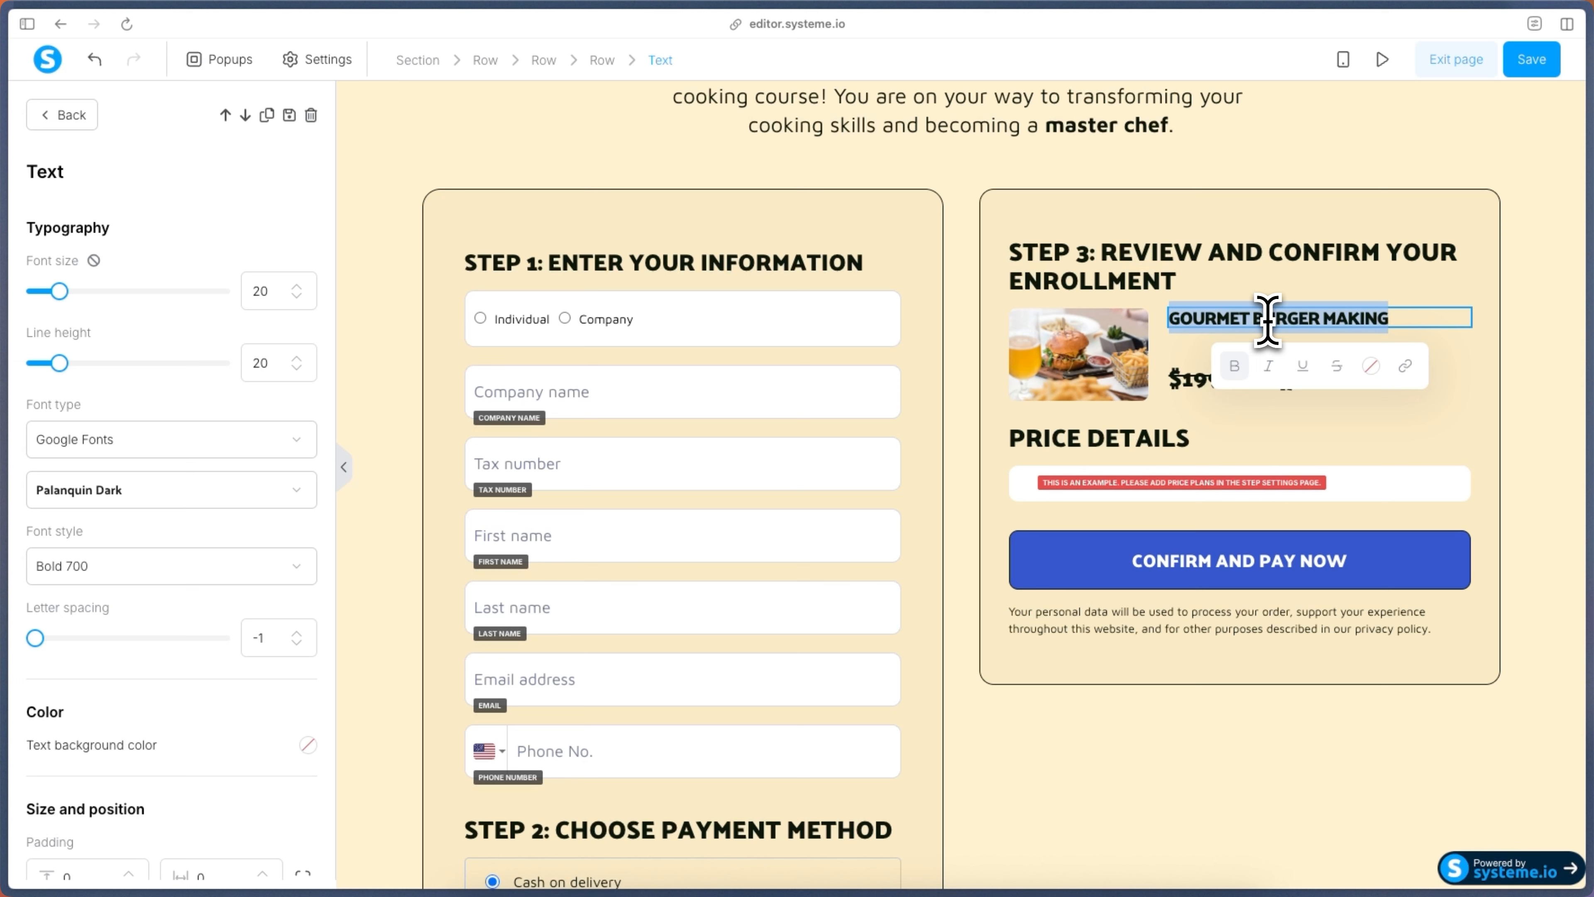
{"action": "type", "text": "Cooking Masterclass"}
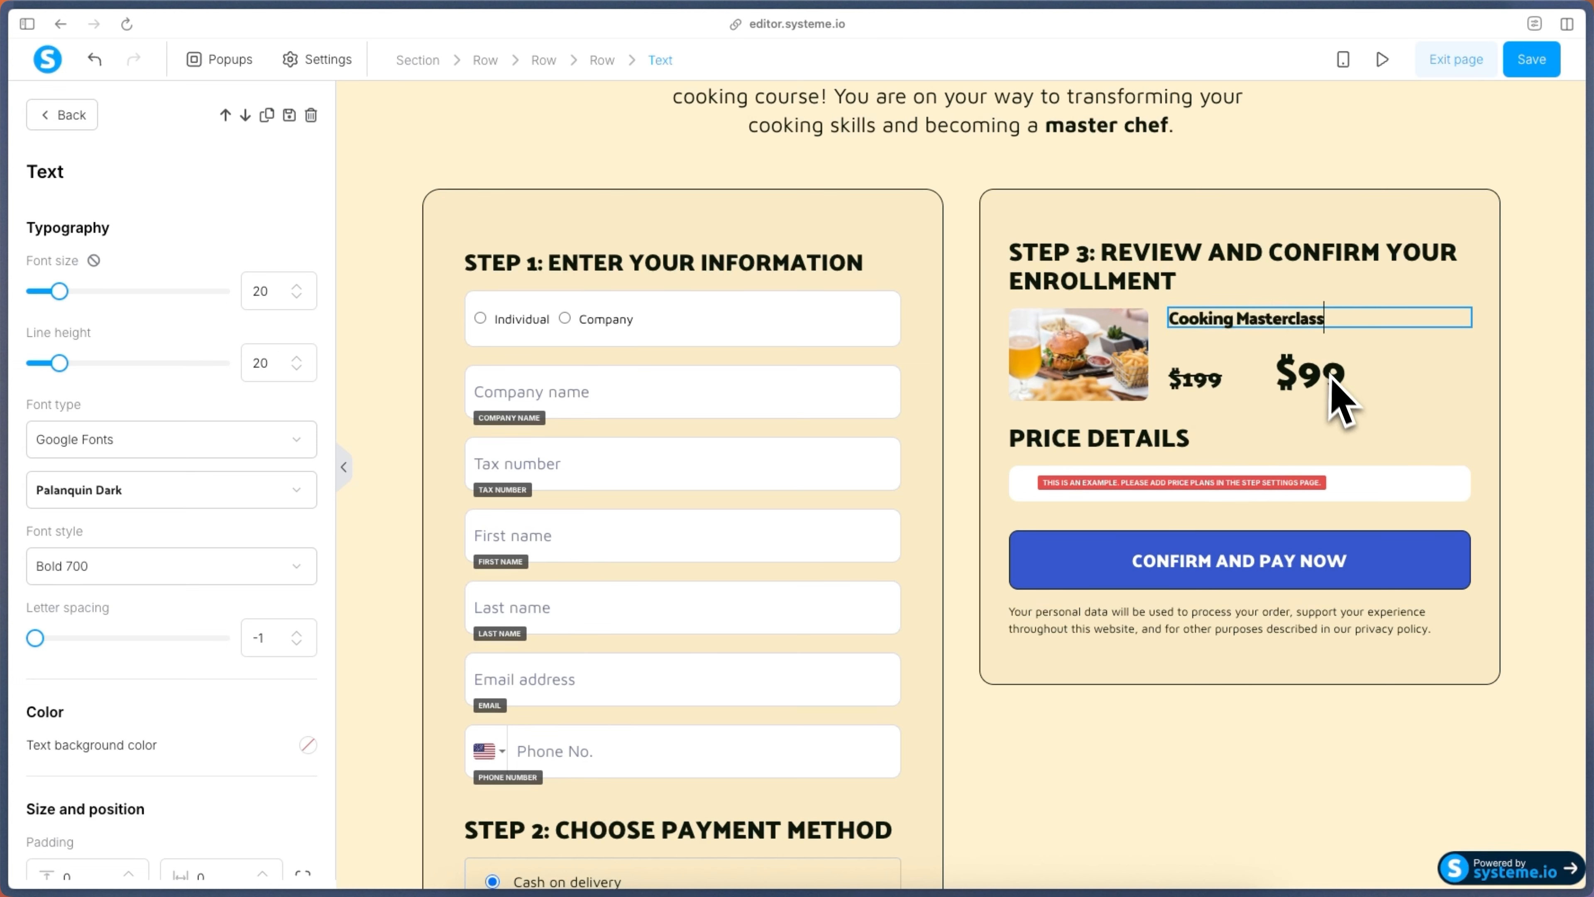
Change the large offer price to $15 and the struck-through price beside it to $30.
{"action": "left_click", "coordinate": [1332, 378]}
{"action": "left_click", "coordinate": [1340, 380]}
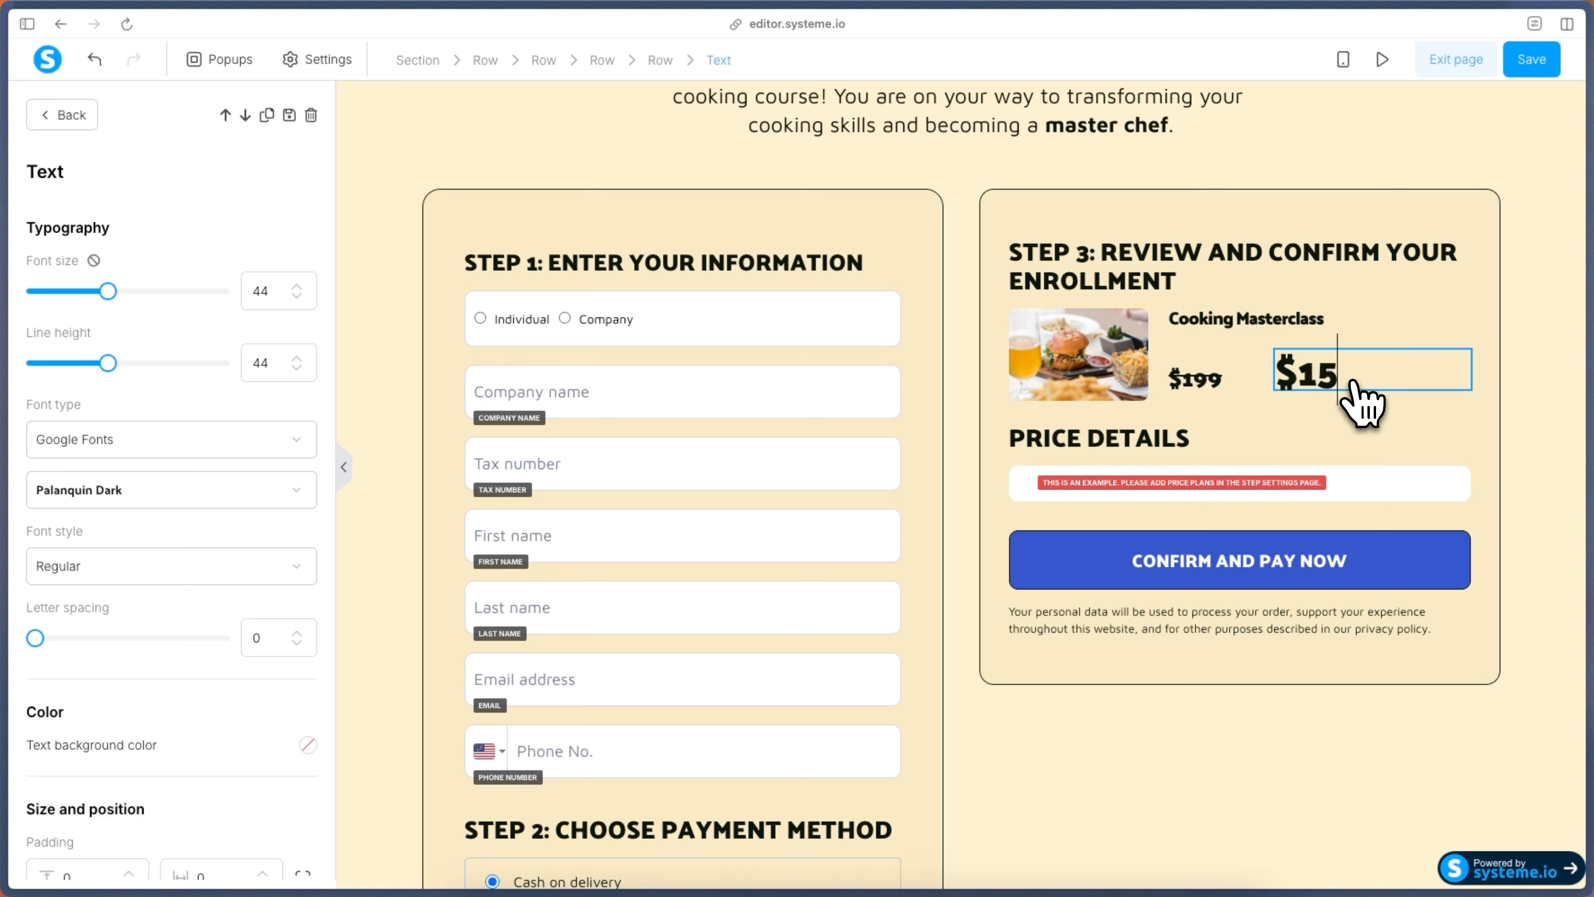
{"action": "left_click", "coordinate": [1198, 383]}
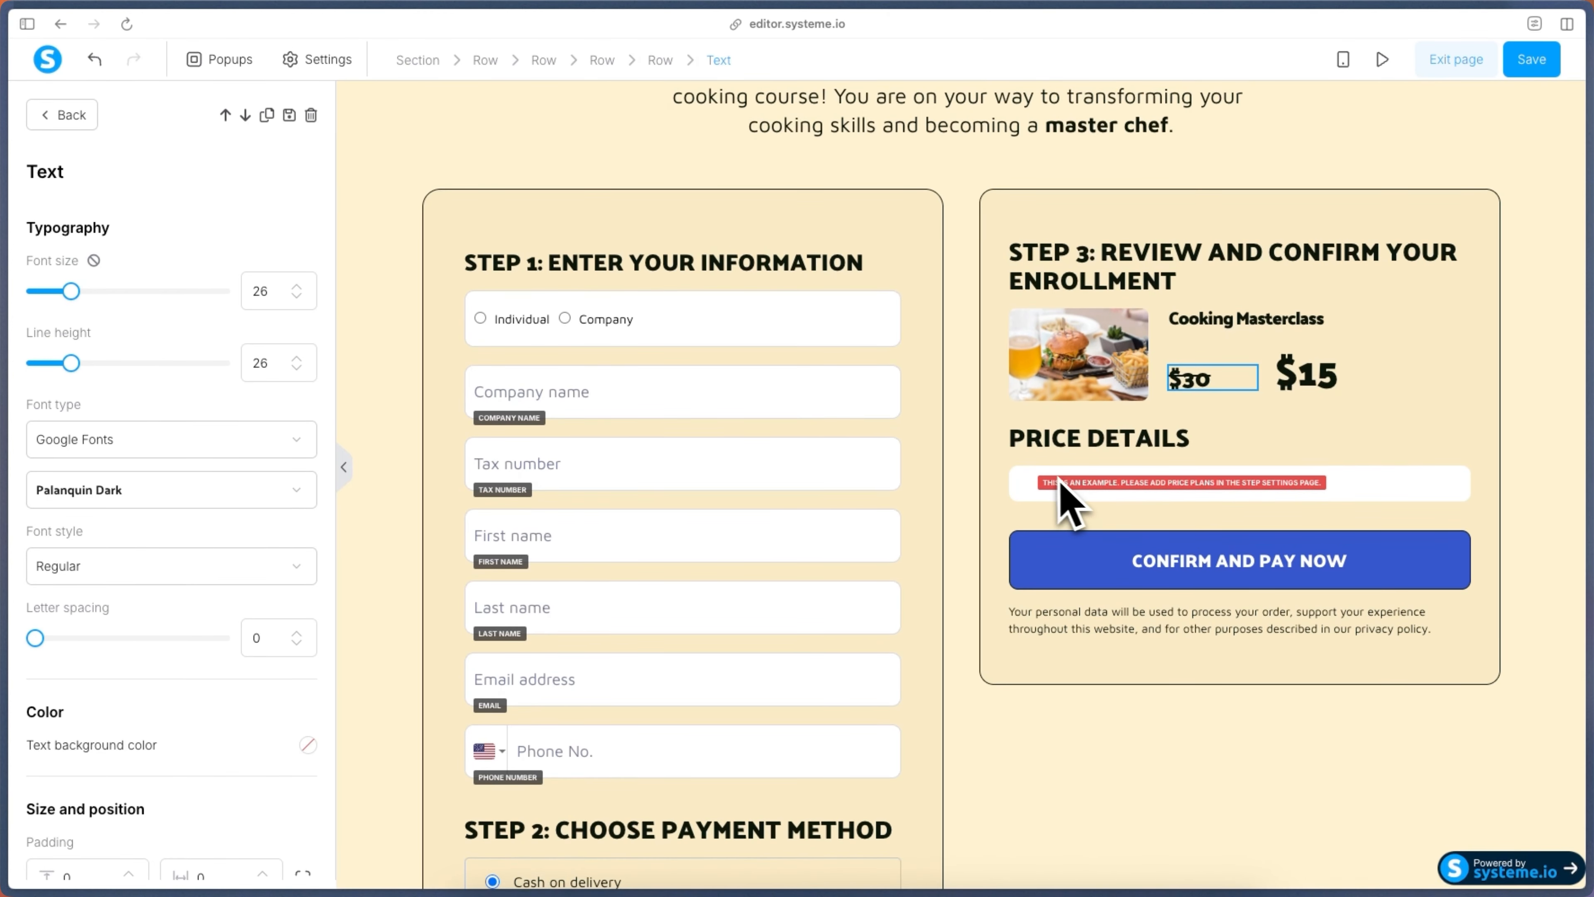
{"action": "left_click", "coordinate": [1103, 486]}
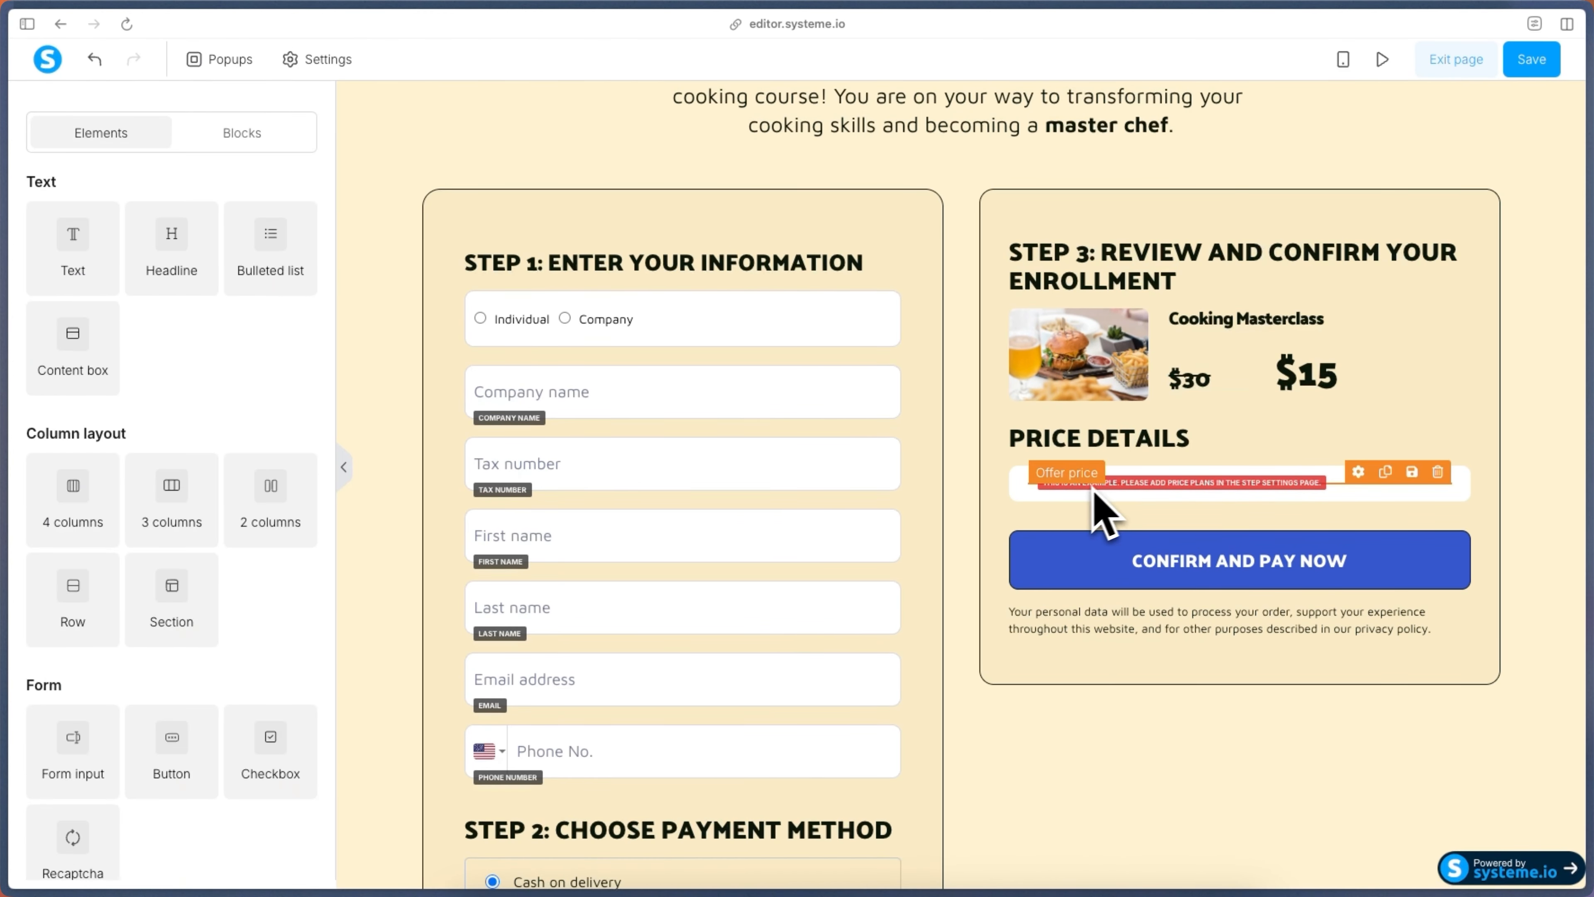
Add a Text element above the Step 1 heading in the customer information box.
{"action": "scroll", "coordinate": [167, 424], "scroll_direction": "down", "scroll_amount": 2}
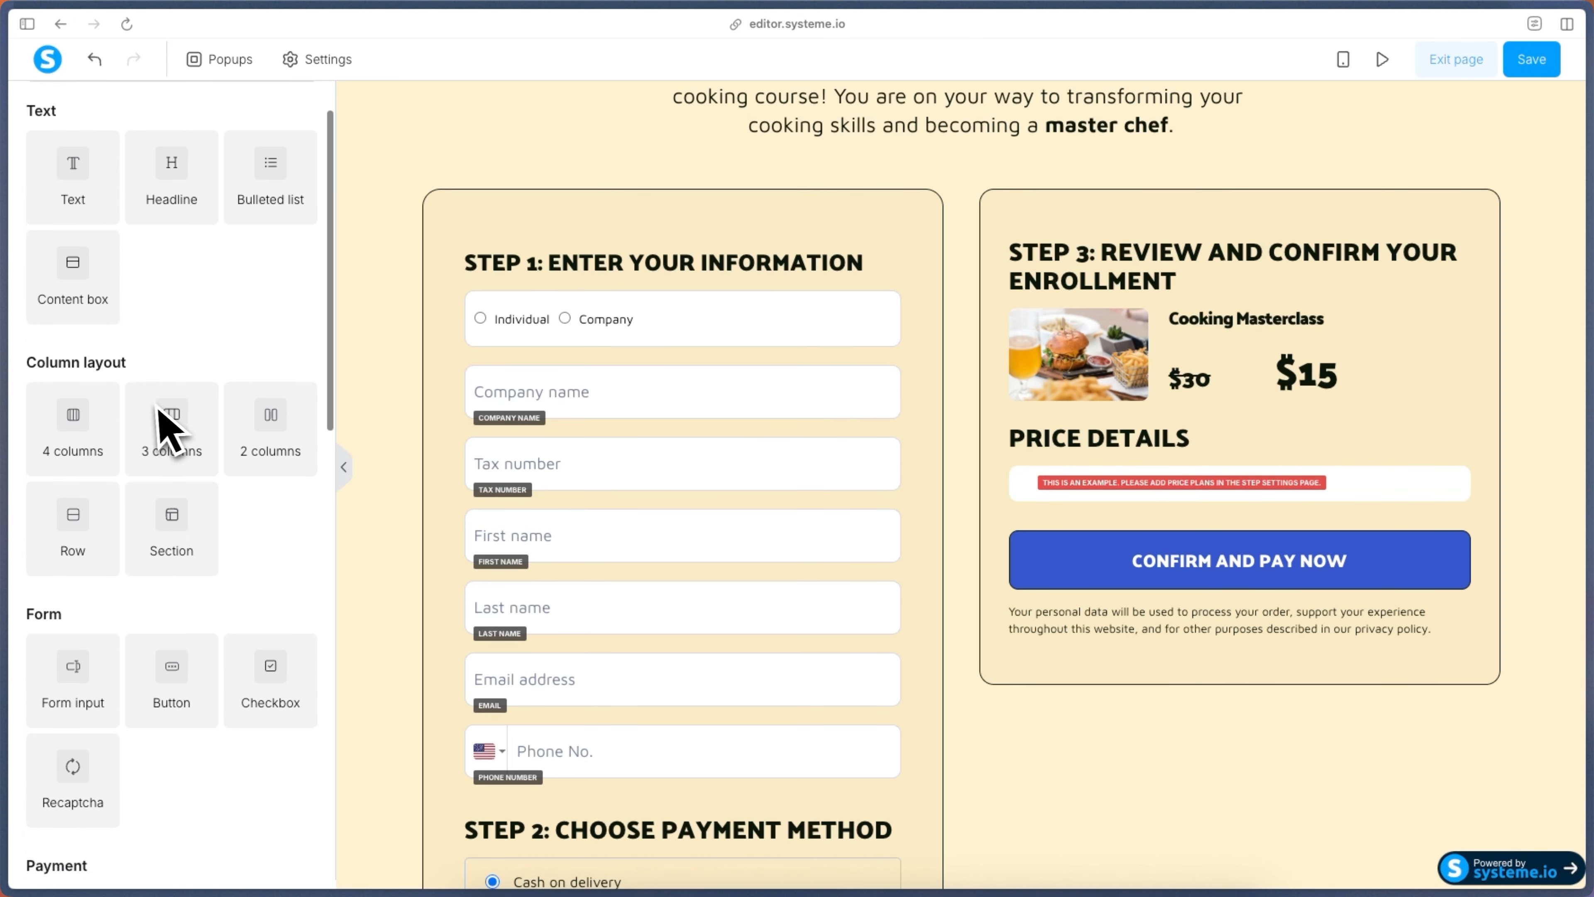
{"action": "left_click", "coordinate": [708, 216]}
{"action": "scroll", "coordinate": [722, 210], "scroll_direction": "down", "scroll_amount": 1}
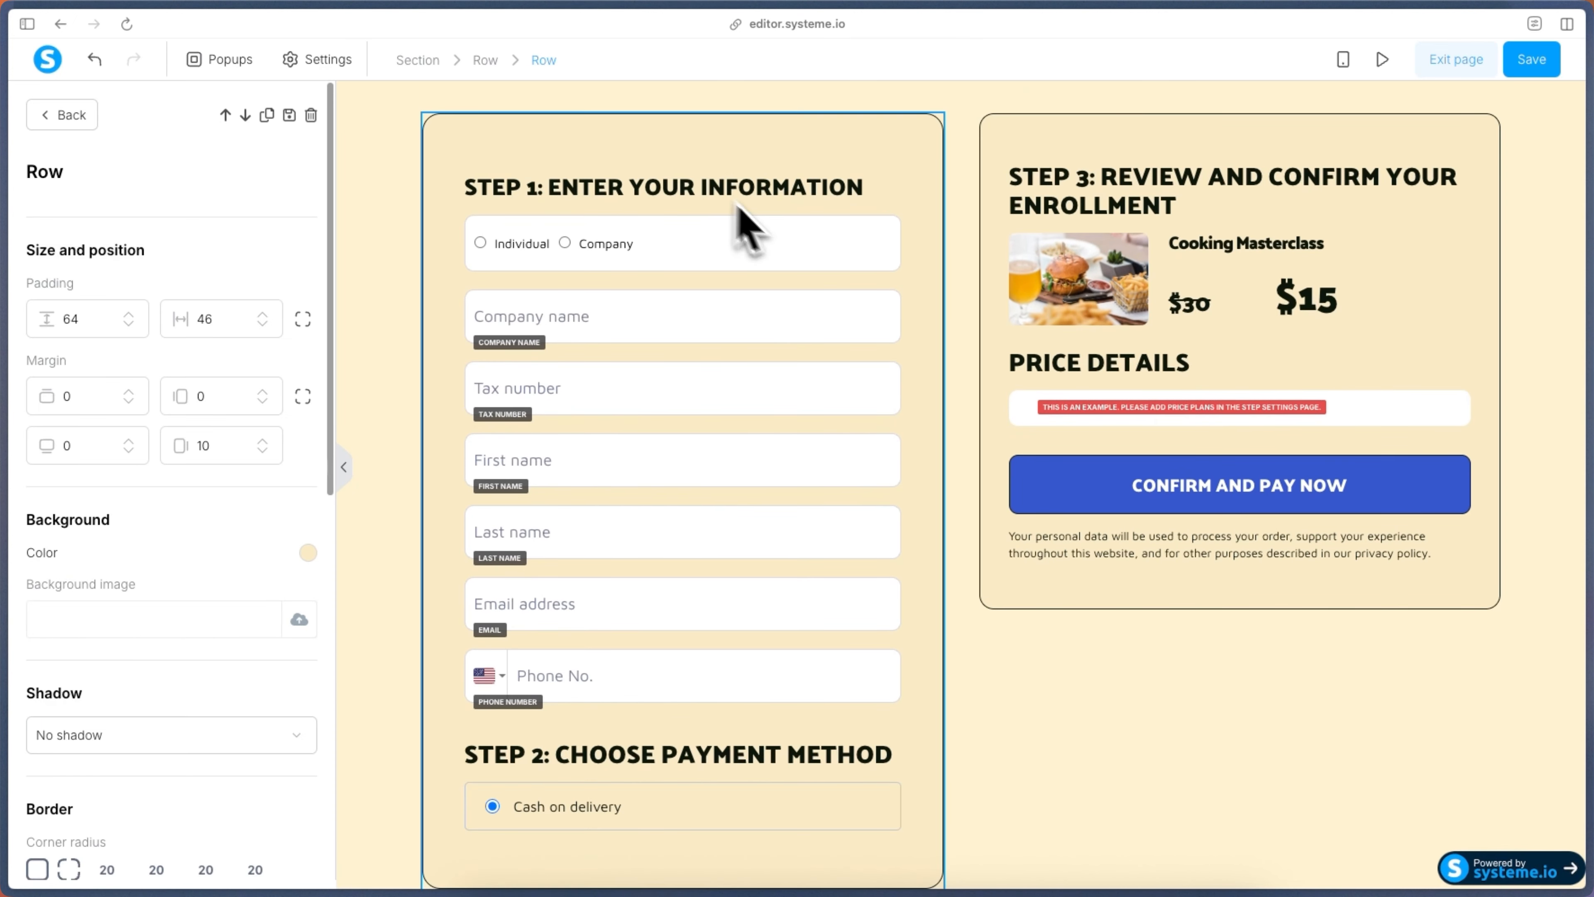
{"action": "left_click", "coordinate": [66, 119]}
{"action": "scroll", "coordinate": [213, 420], "scroll_direction": "down", "scroll_amount": 15}
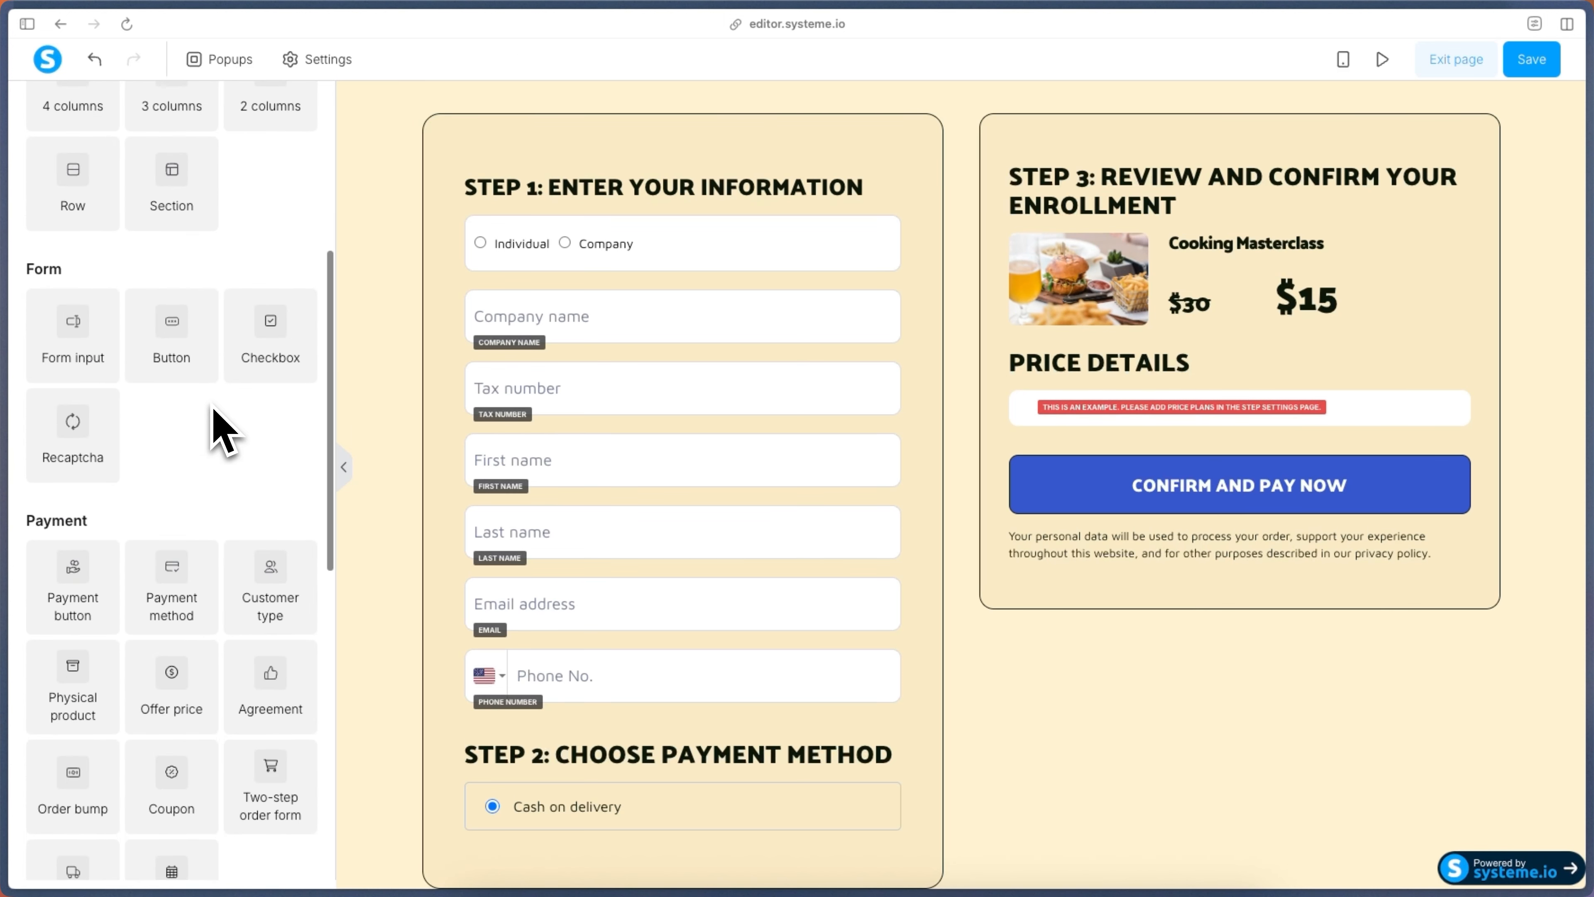
{"action": "scroll", "coordinate": [213, 420], "scroll_direction": "up", "scroll_amount": 15}
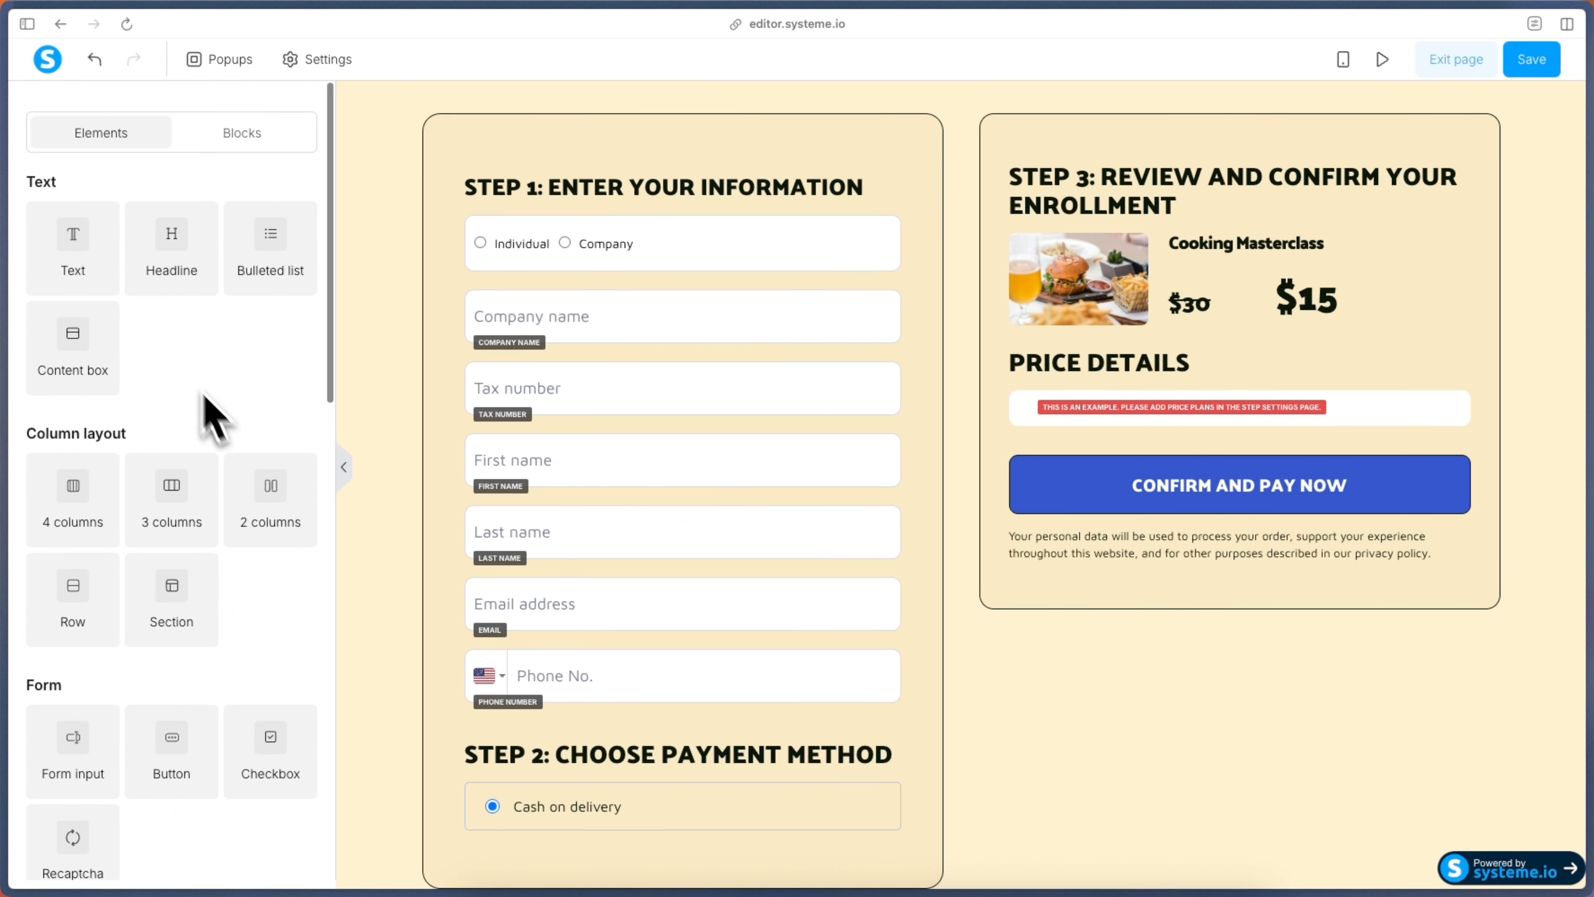
{"action": "left_click_drag", "start_coordinate": [82, 257], "coordinate": [644, 192]}
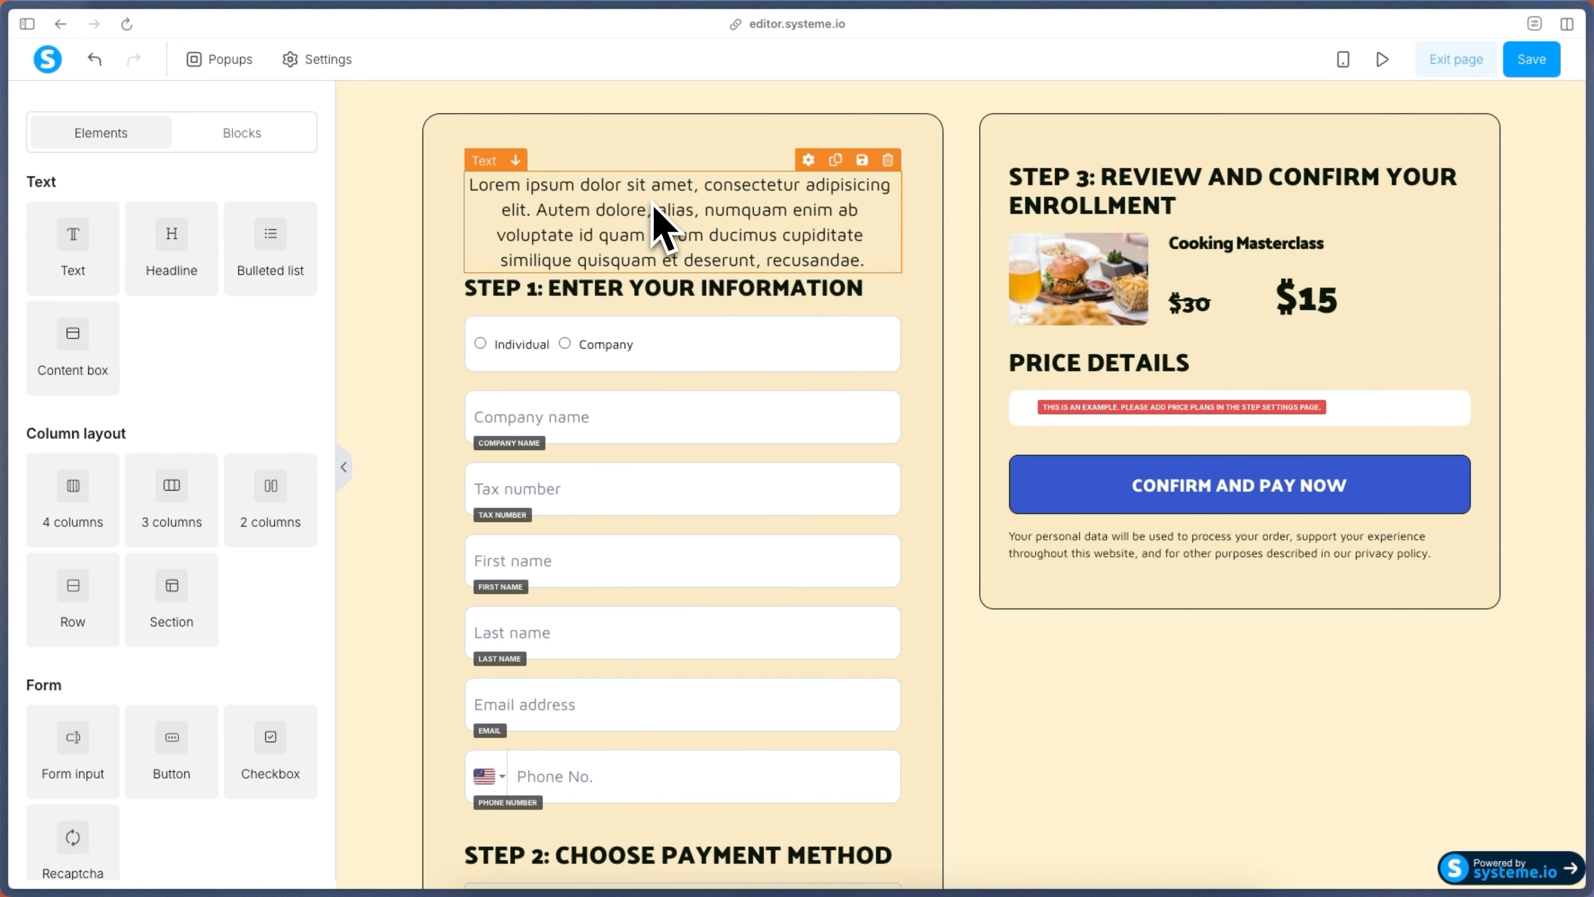
Remove the placeholder Text element above the Step 1 heading in the customer information box.
{"action": "left_click", "coordinate": [857, 220]}
{"action": "key", "text": "Delete"}
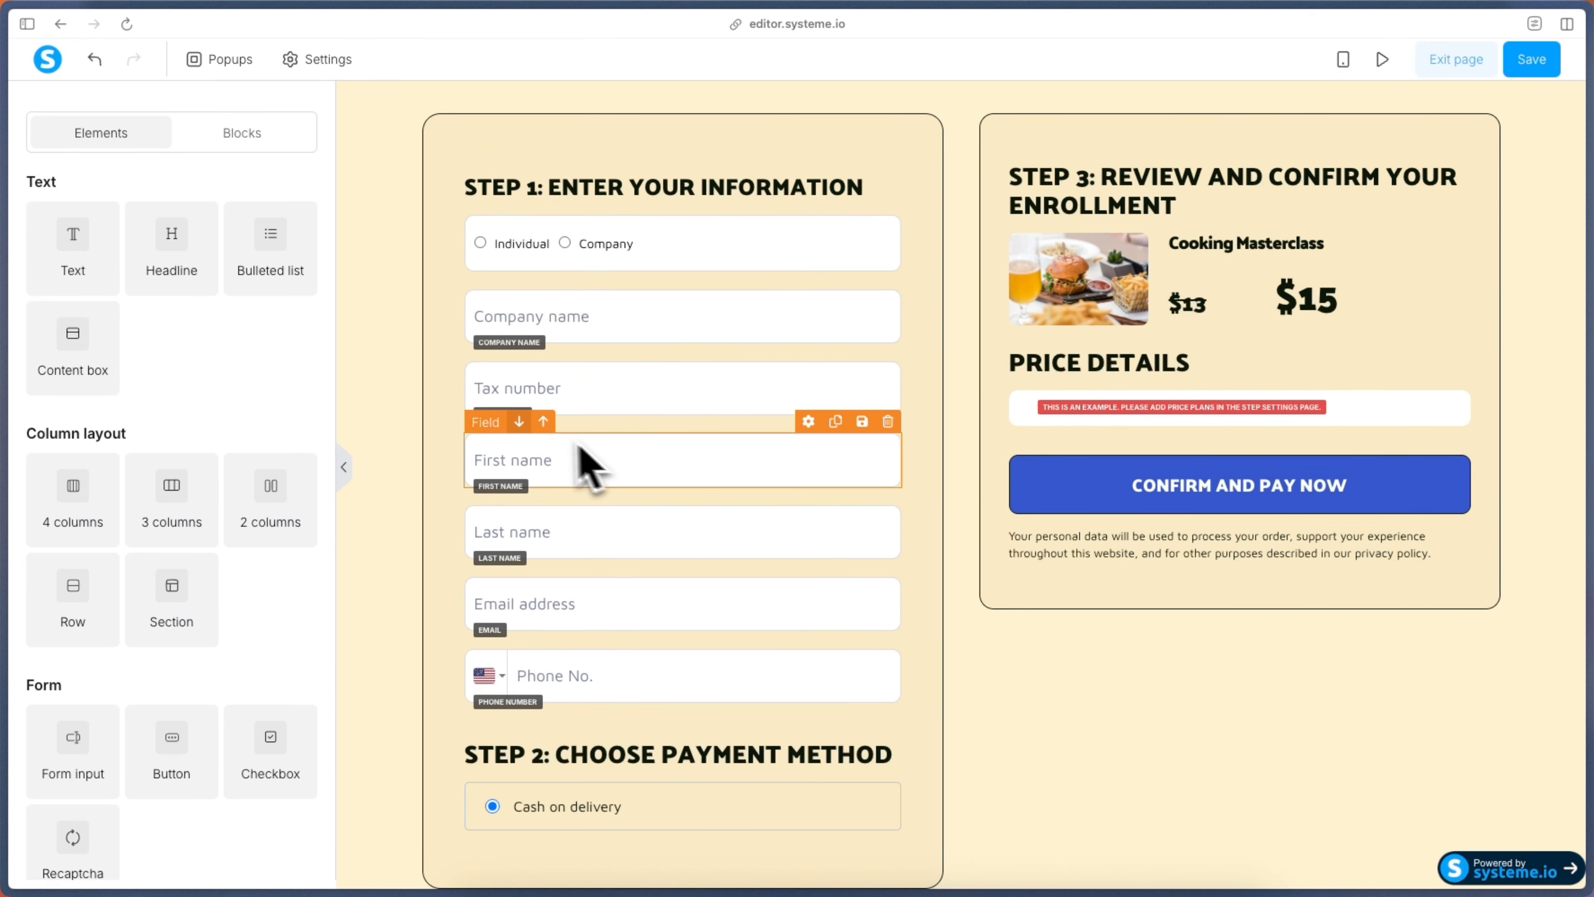
Look over the rest of the checkout page and examine the available page elements and ready-made block categories.
{"action": "scroll", "coordinate": [351, 459], "scroll_direction": "down", "scroll_amount": 5}
{"action": "scroll", "coordinate": [344, 440], "scroll_direction": "down", "scroll_amount": 5}
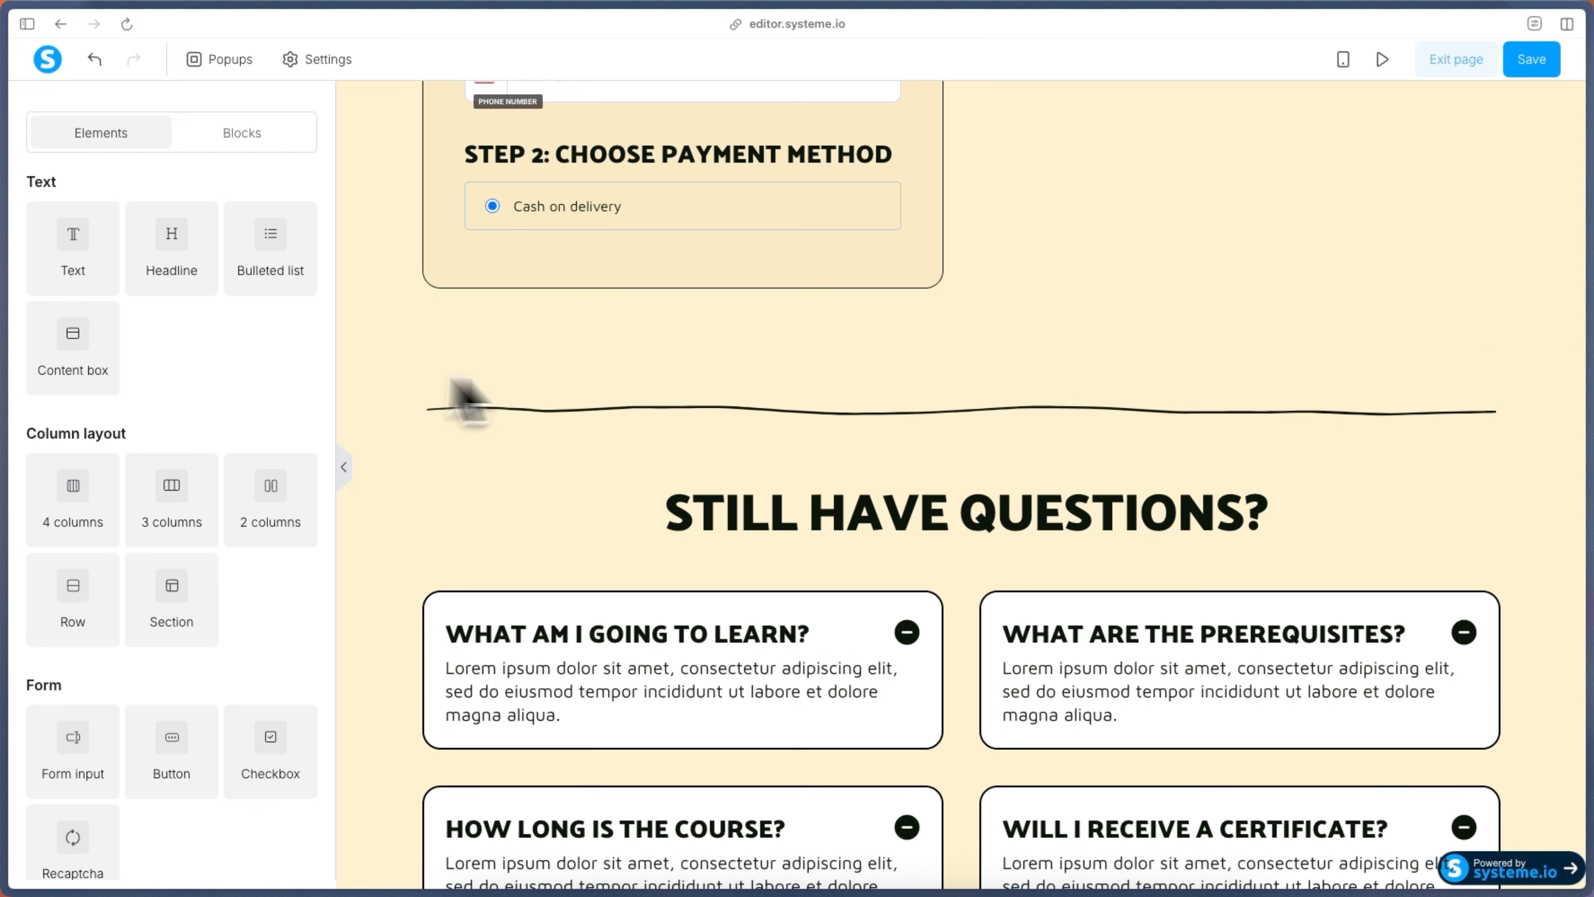
{"action": "scroll", "coordinate": [247, 440], "scroll_direction": "down", "scroll_amount": 10}
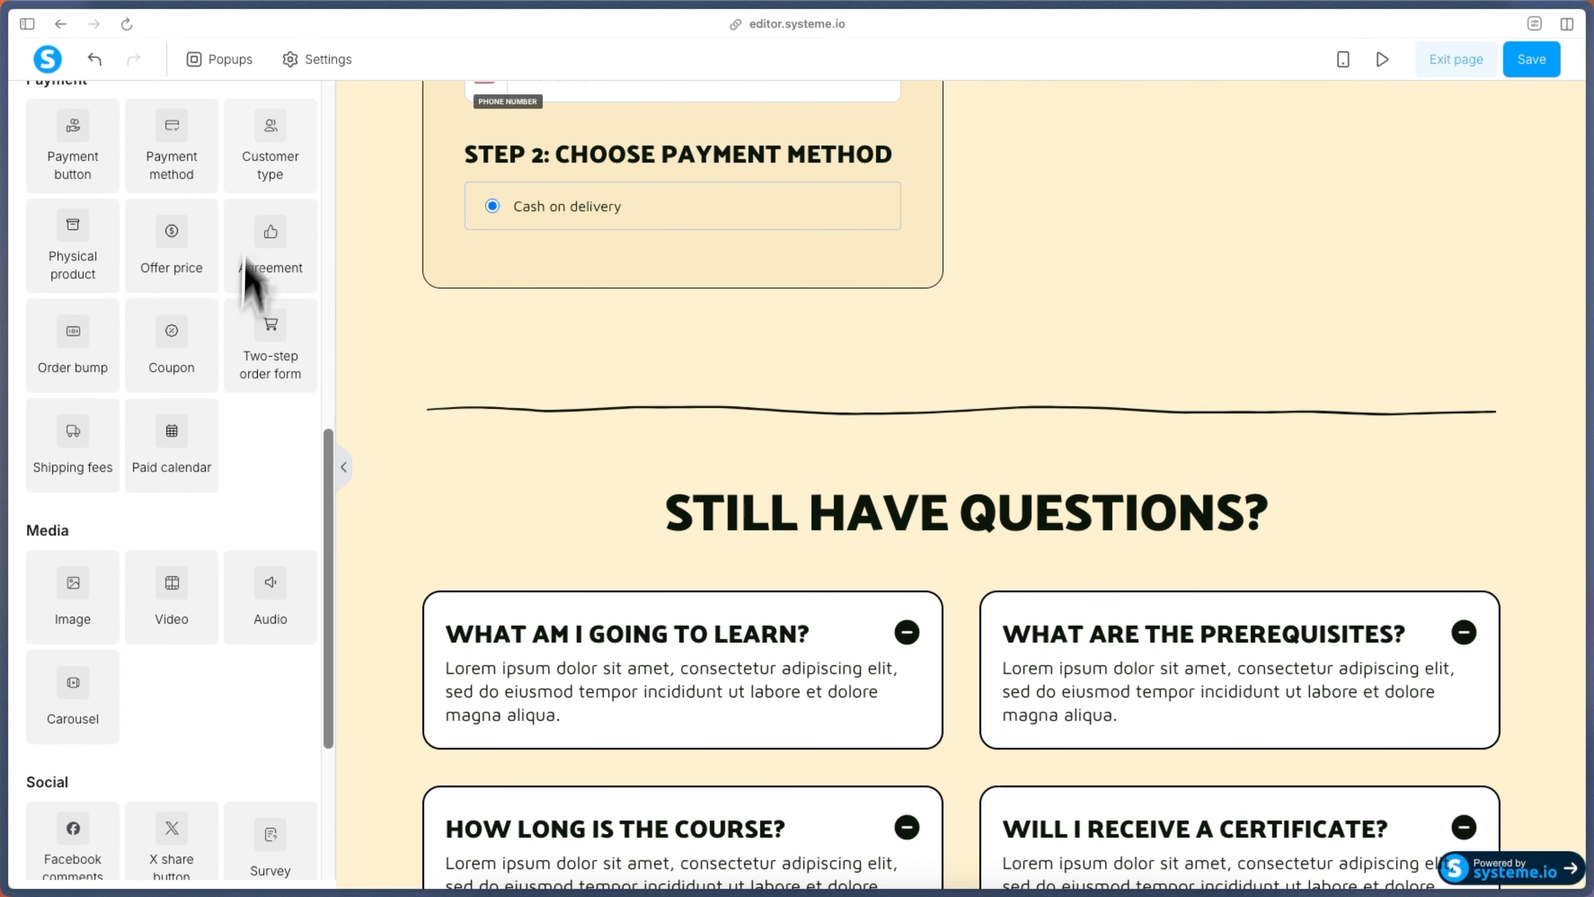
{"action": "scroll", "coordinate": [175, 364], "scroll_direction": "down", "scroll_amount": 5}
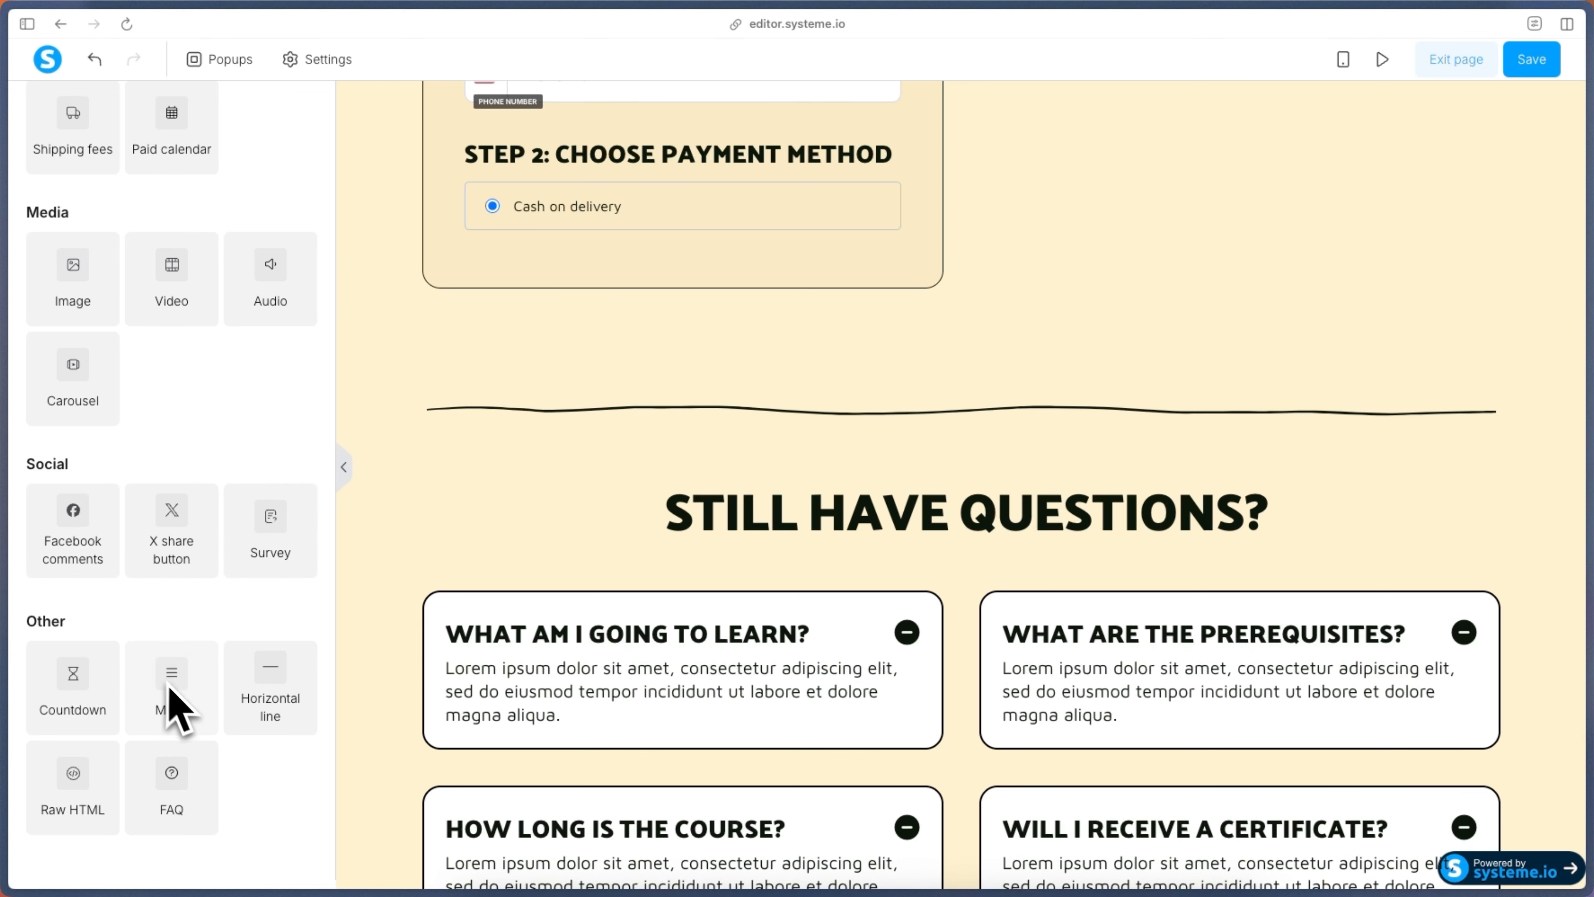
{"action": "scroll", "coordinate": [145, 553], "scroll_direction": "up", "scroll_amount": 3}
{"action": "scroll", "coordinate": [151, 503], "scroll_direction": "up", "scroll_amount": 10}
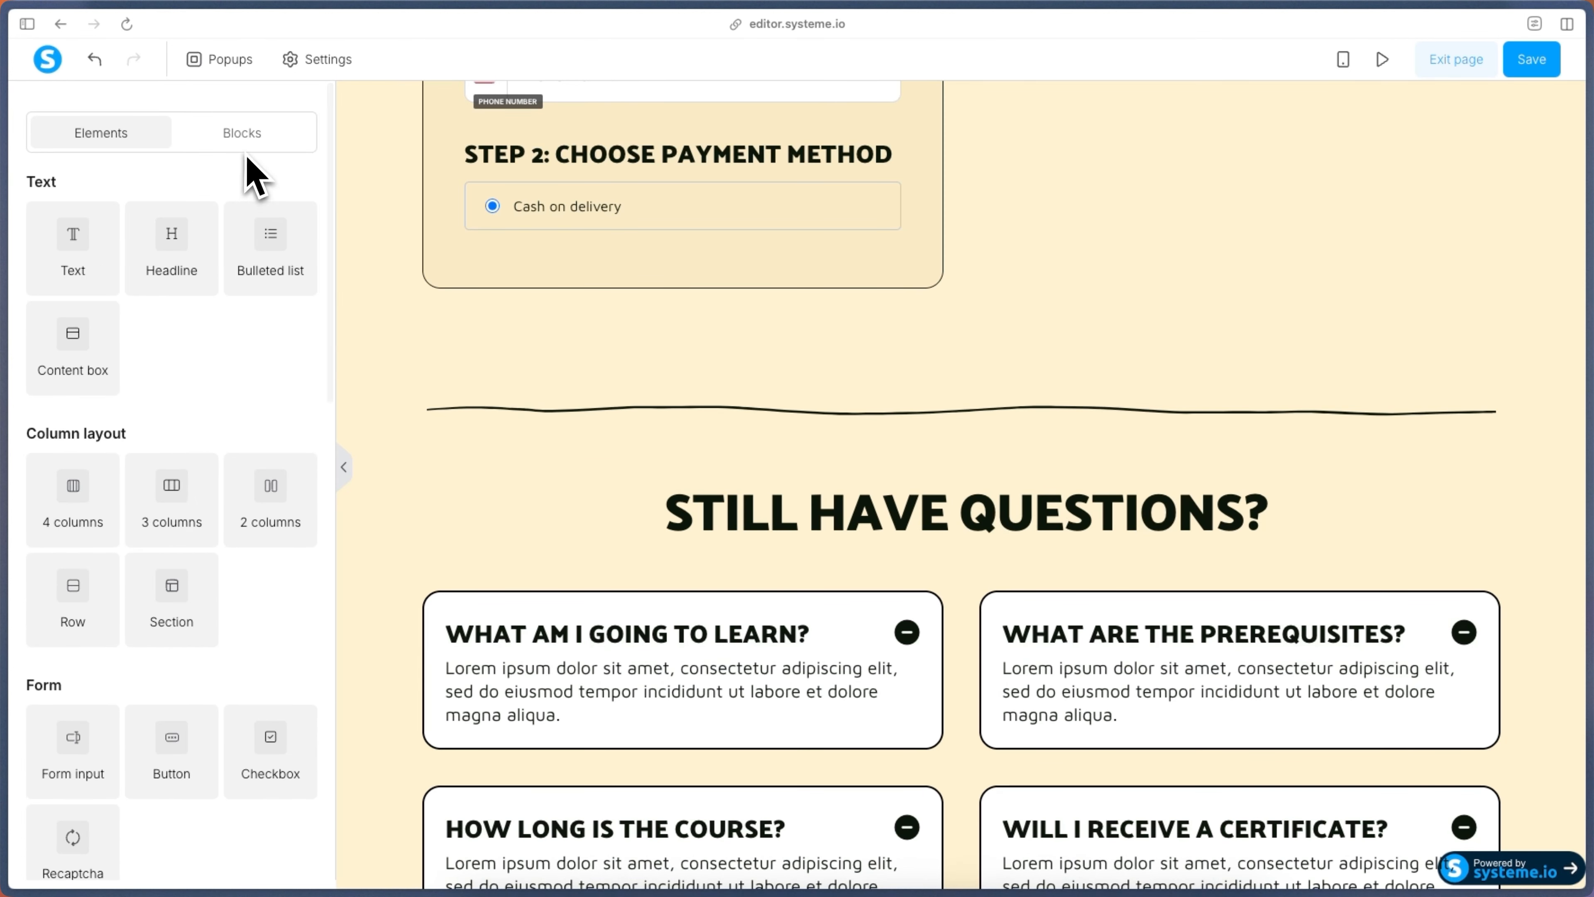
{"action": "left_click", "coordinate": [241, 135]}
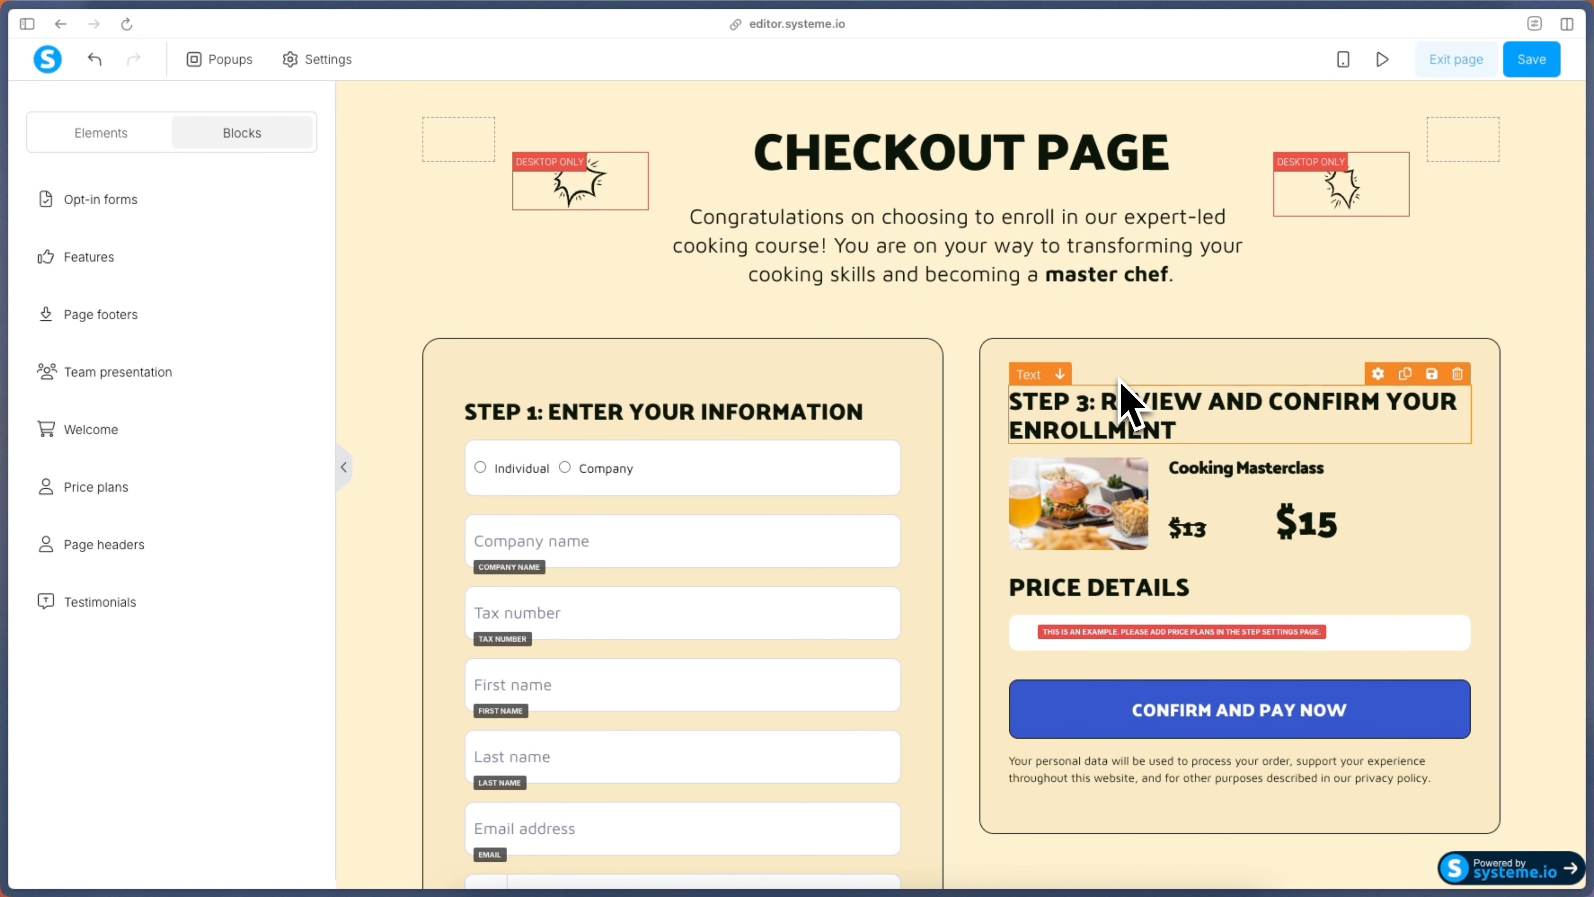
{"action": "left_click", "coordinate": [1124, 339]}
{"action": "scroll", "coordinate": [1034, 327], "scroll_direction": "down", "scroll_amount": 1}
{"action": "scroll", "coordinate": [1032, 326], "scroll_direction": "up", "scroll_amount": 1}
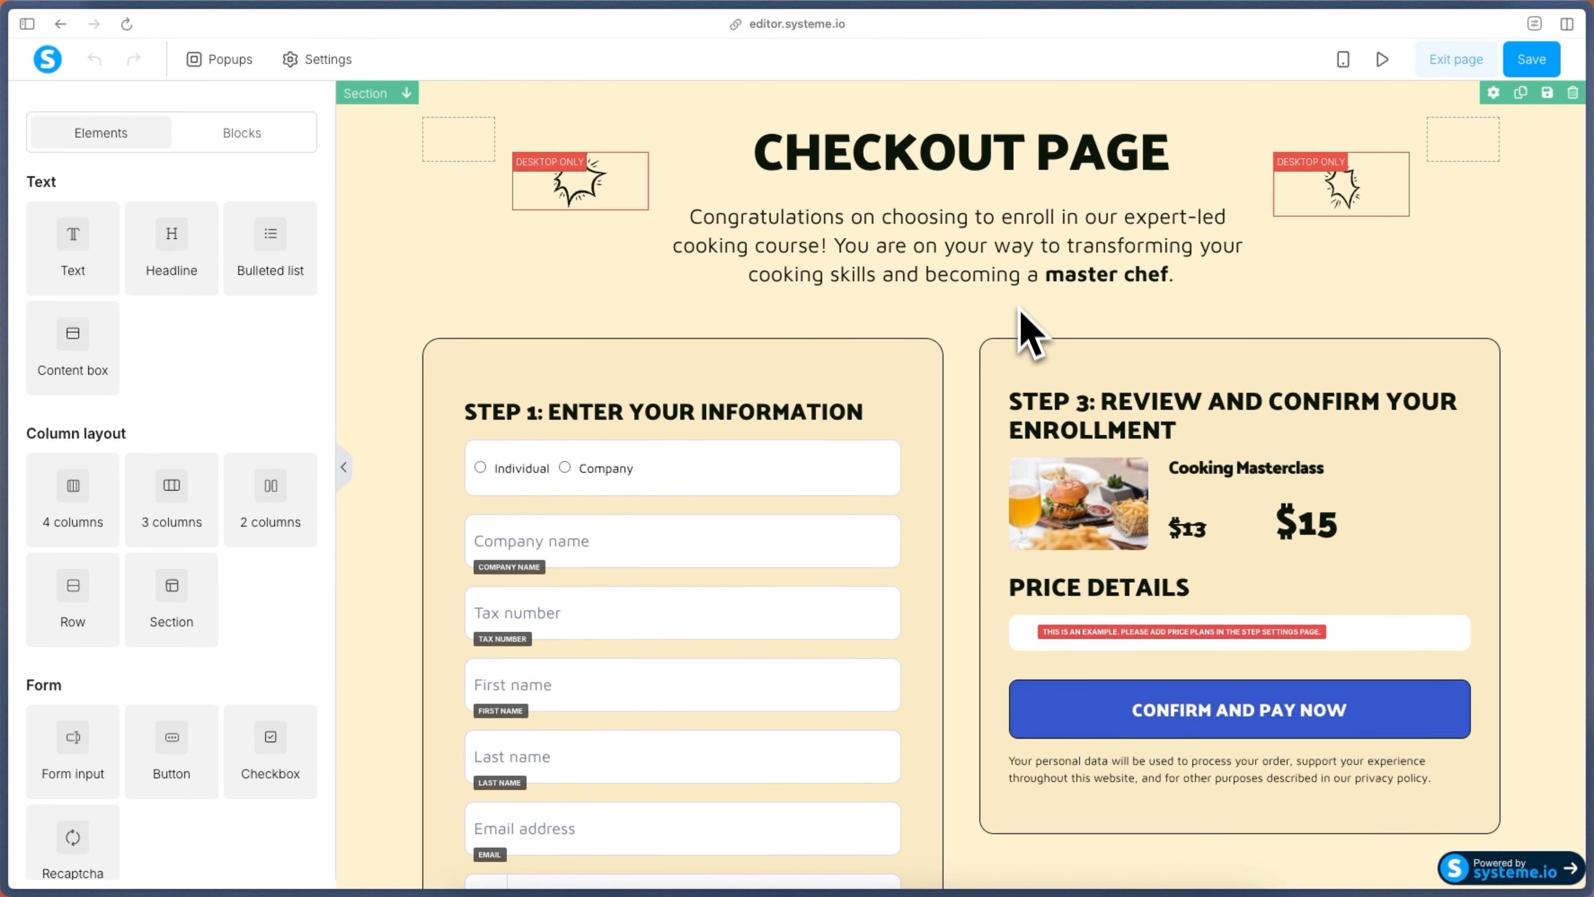
Examine the checkout page's mobile layout from its heading to the FAQ boxes, comparing it with the desktop layout.
{"action": "left_click", "coordinate": [1343, 60]}
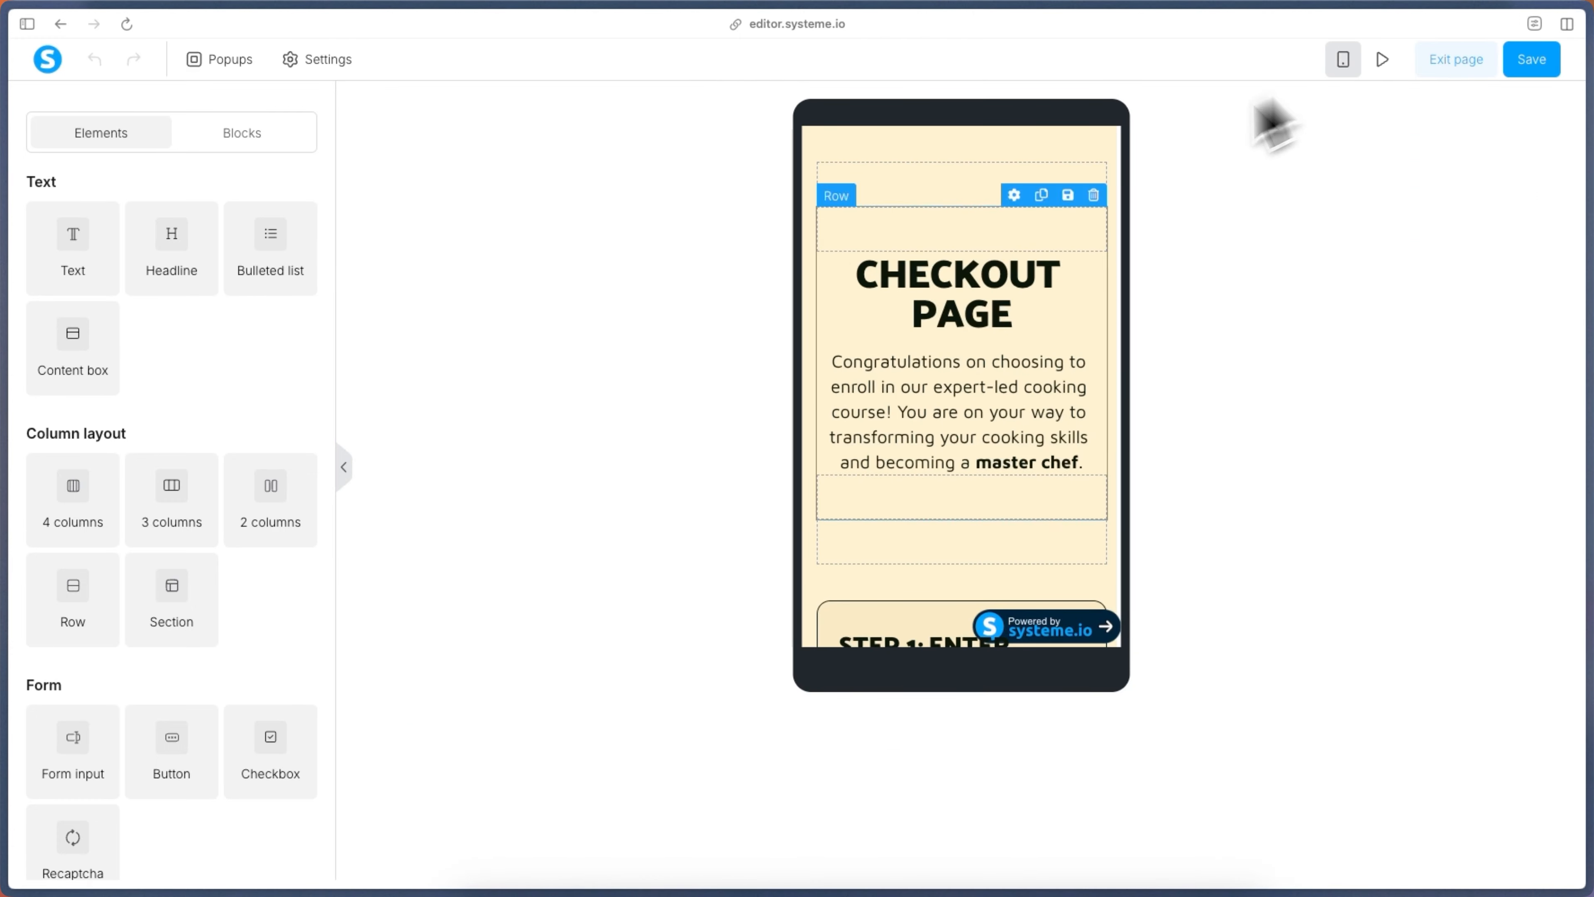
{"action": "scroll", "coordinate": [1053, 306], "scroll_direction": "down", "scroll_amount": 2}
{"action": "left_click", "coordinate": [1343, 60]}
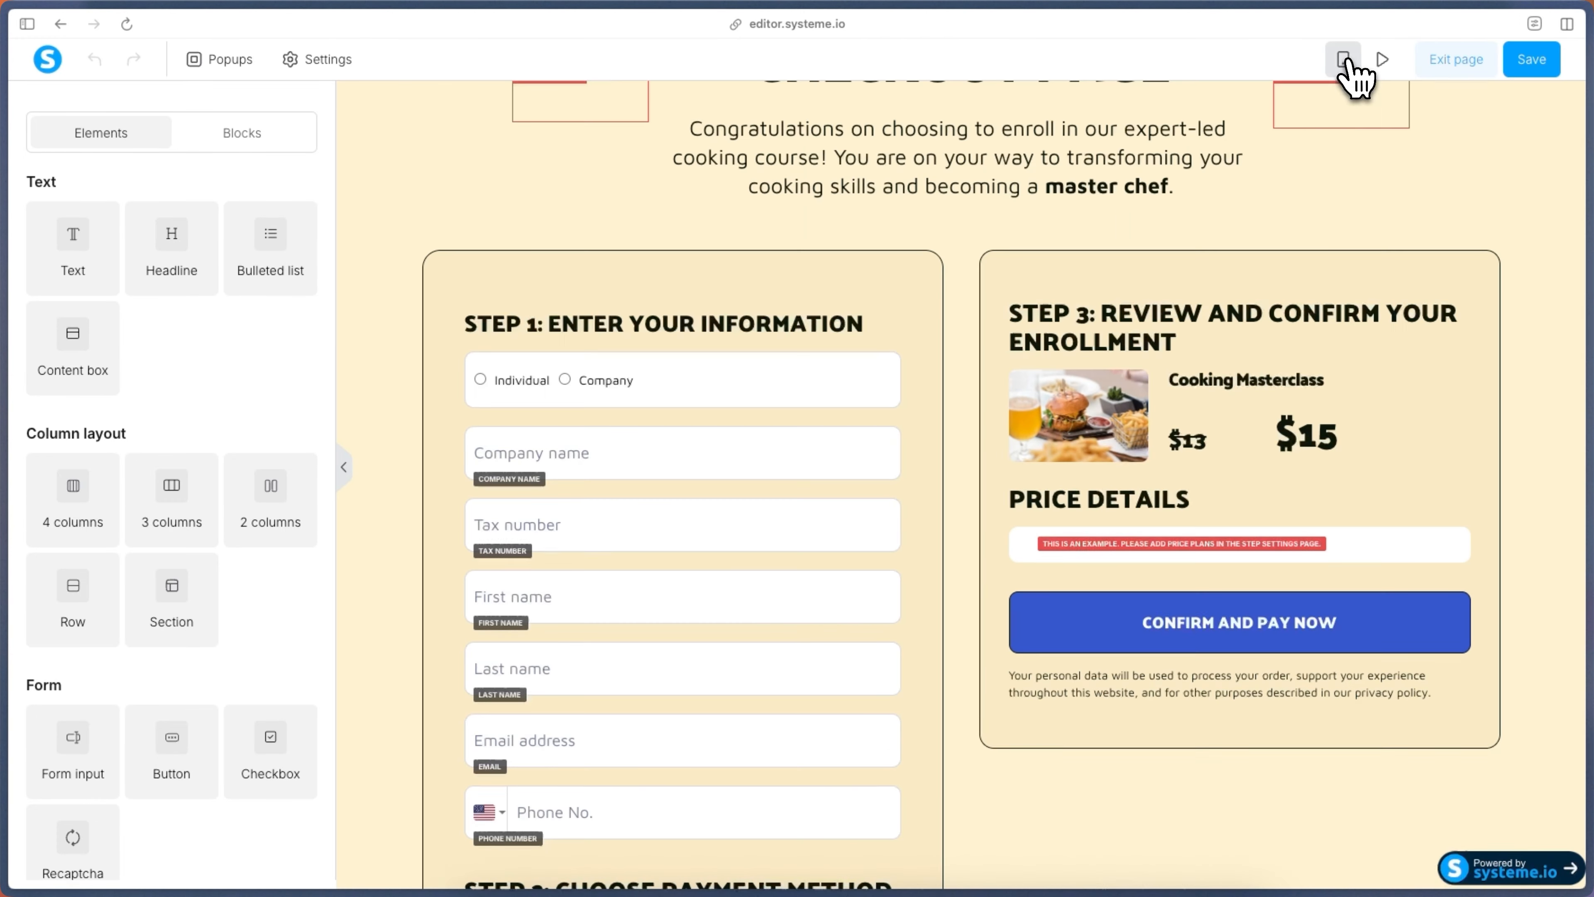
{"action": "left_click", "coordinate": [1344, 61]}
{"action": "scroll", "coordinate": [895, 530], "scroll_direction": "down", "scroll_amount": 15}
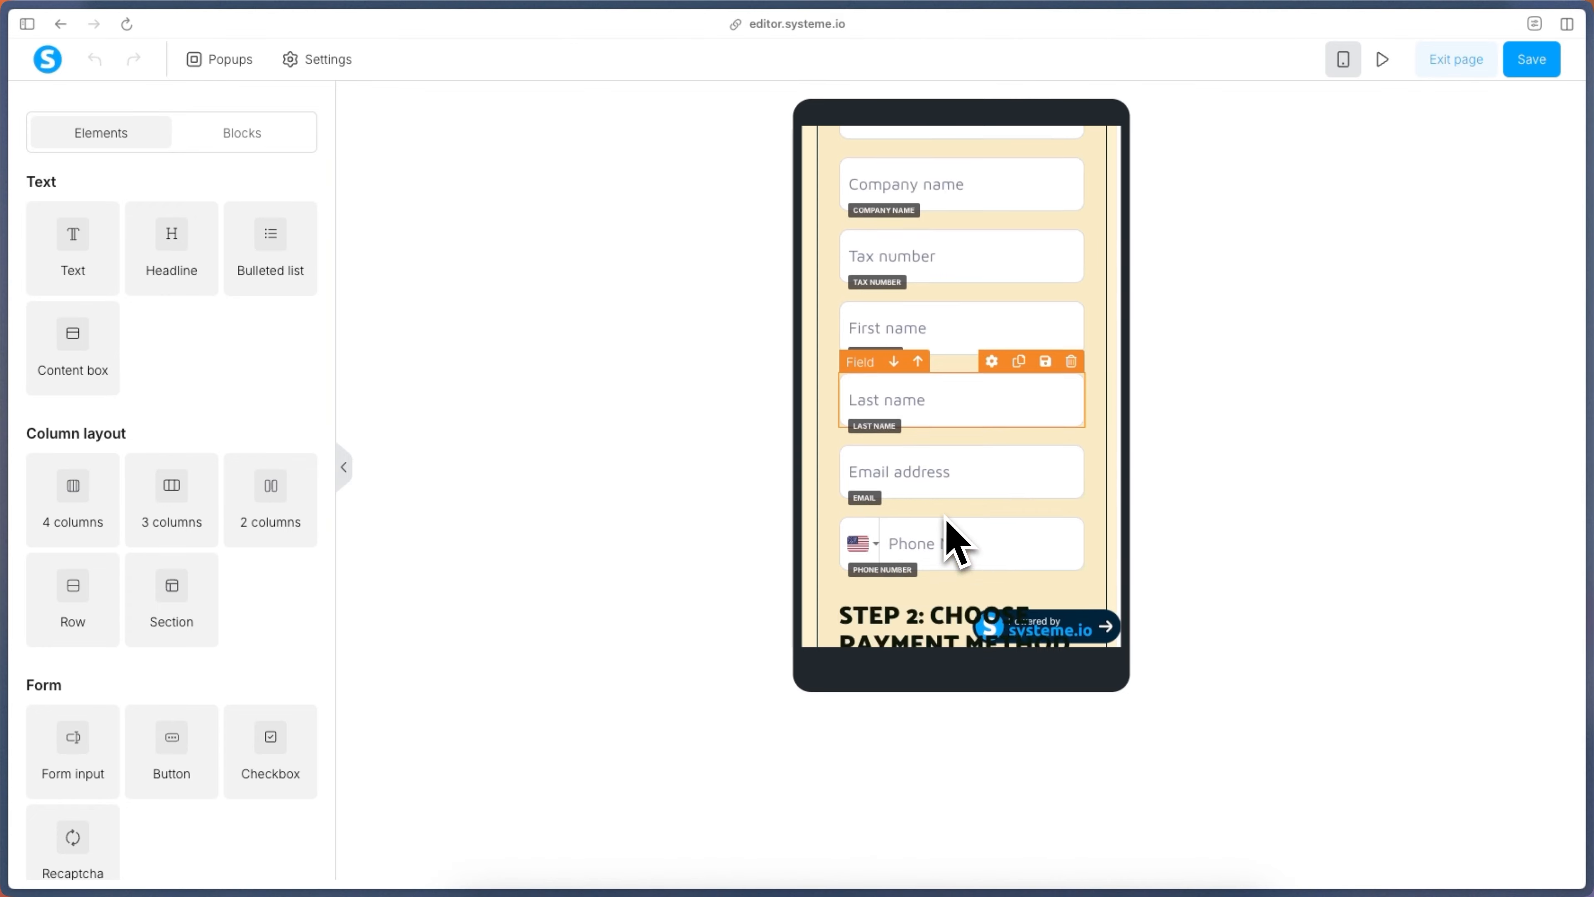
{"action": "scroll", "coordinate": [951, 537], "scroll_direction": "down", "scroll_amount": 10}
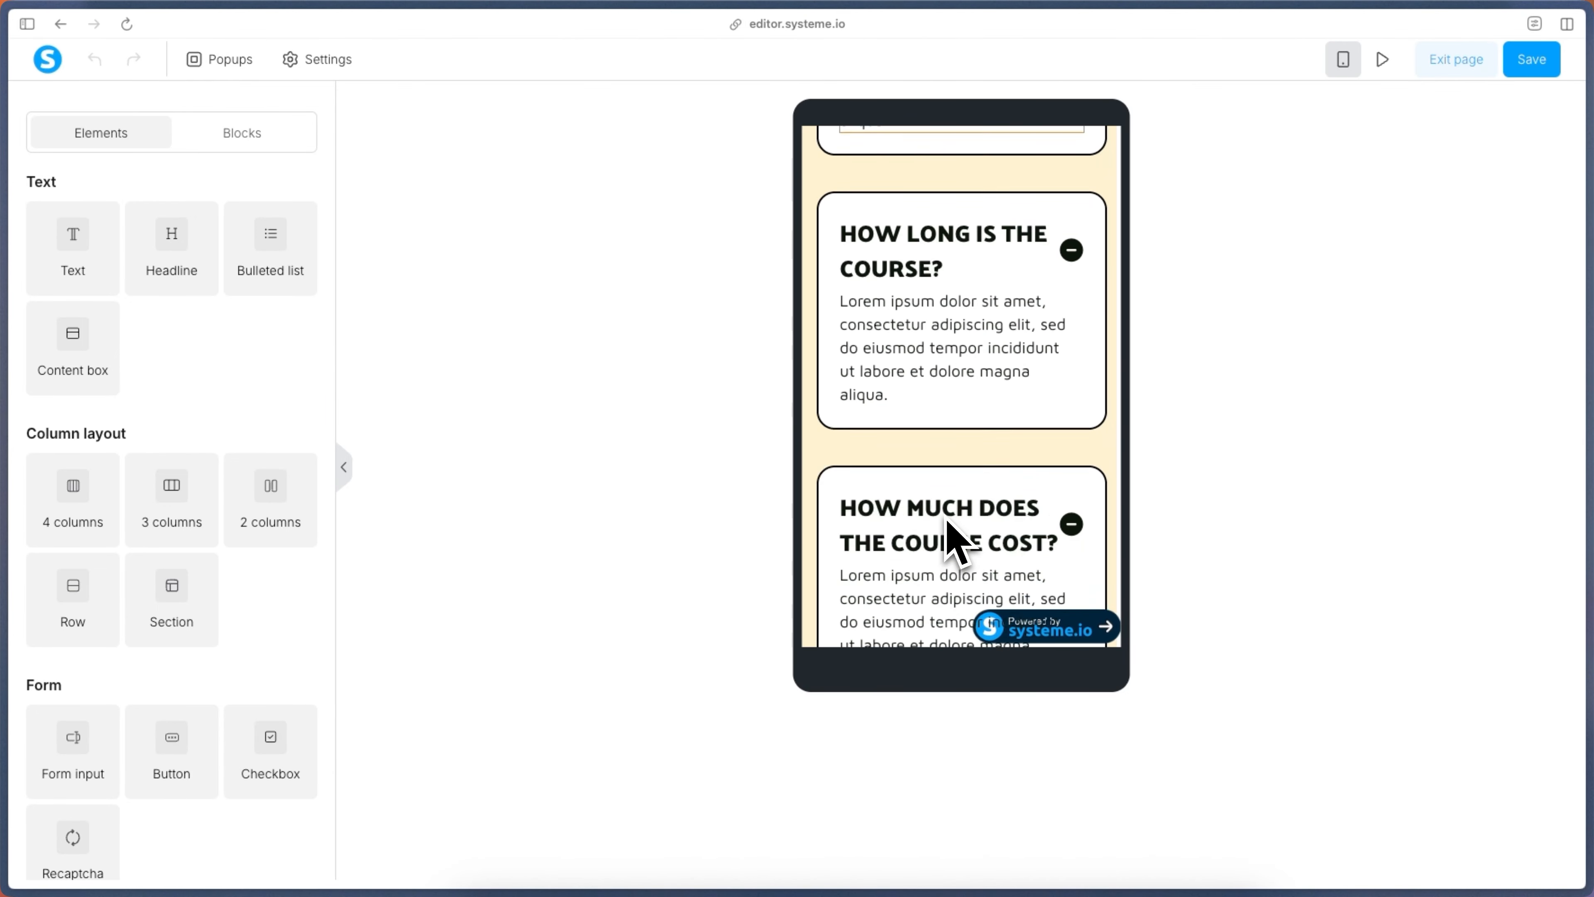
{"action": "scroll", "coordinate": [951, 537], "scroll_direction": "up", "scroll_amount": 14}
{"action": "scroll", "coordinate": [949, 535], "scroll_direction": "up", "scroll_amount": 12}
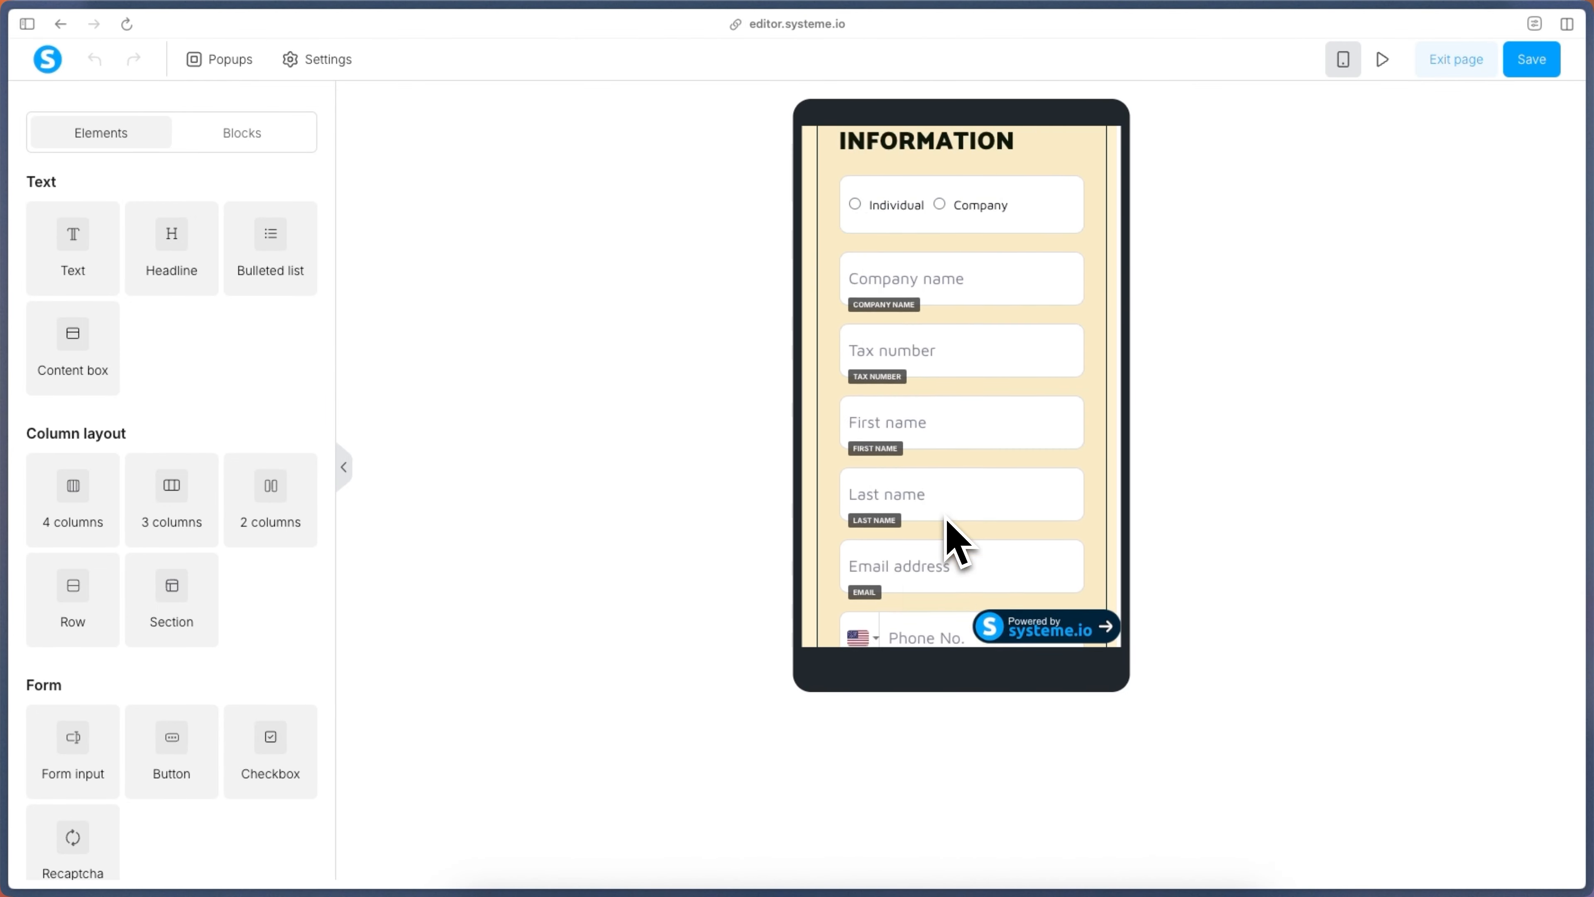
{"action": "left_click", "coordinate": [1349, 67]}
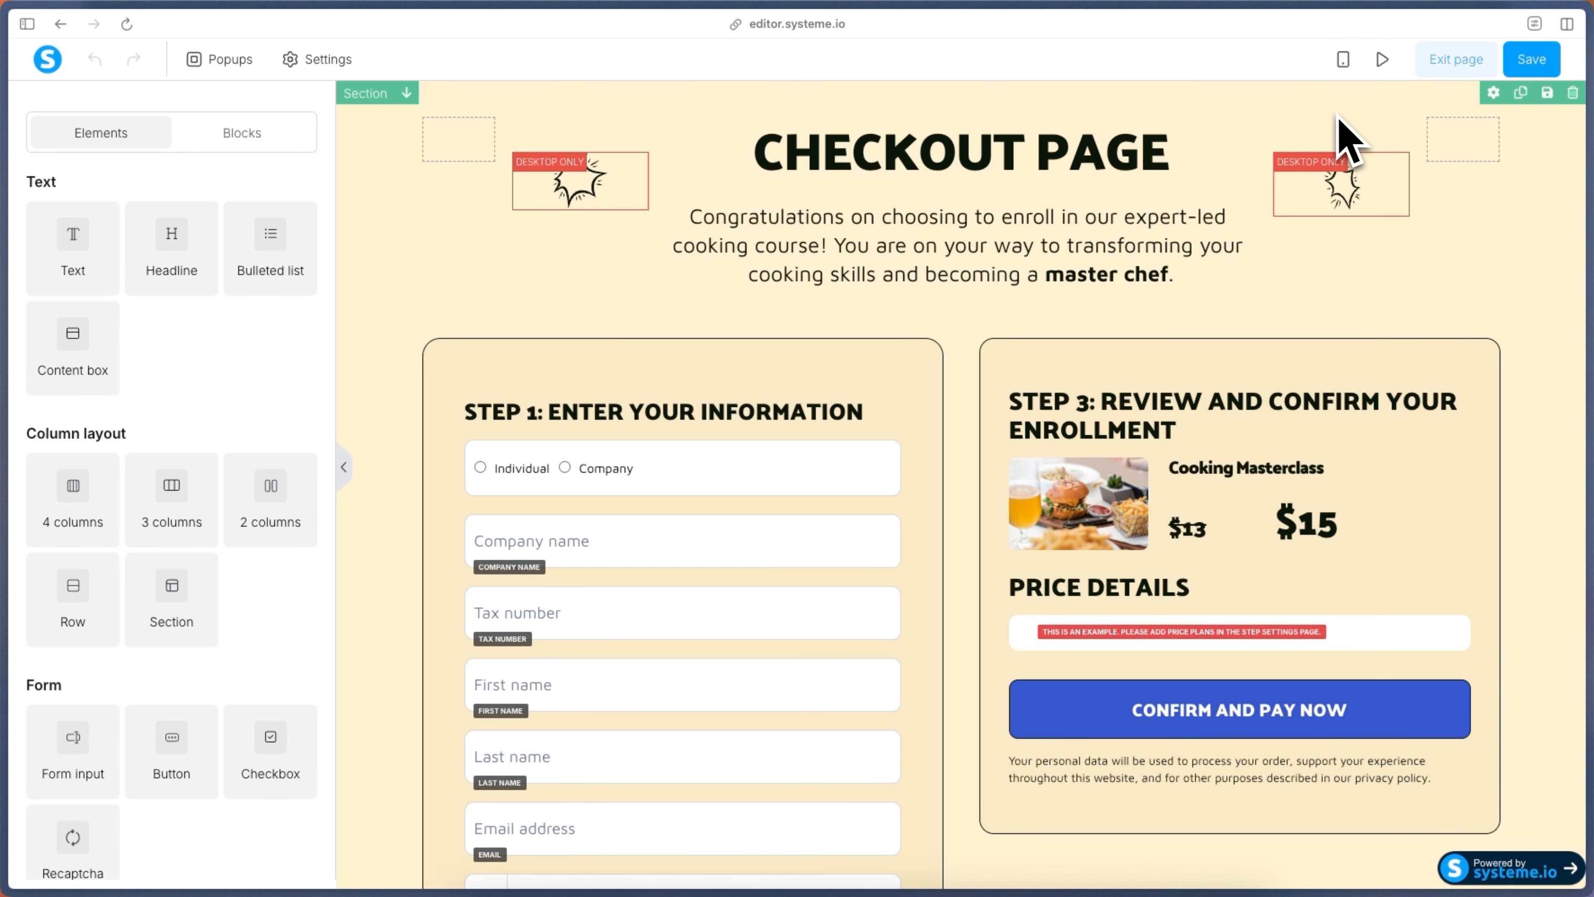
Examine the mobile settings of the congratulations text under the page heading, and return to the desktop layout.
{"action": "left_click", "coordinate": [1344, 63]}
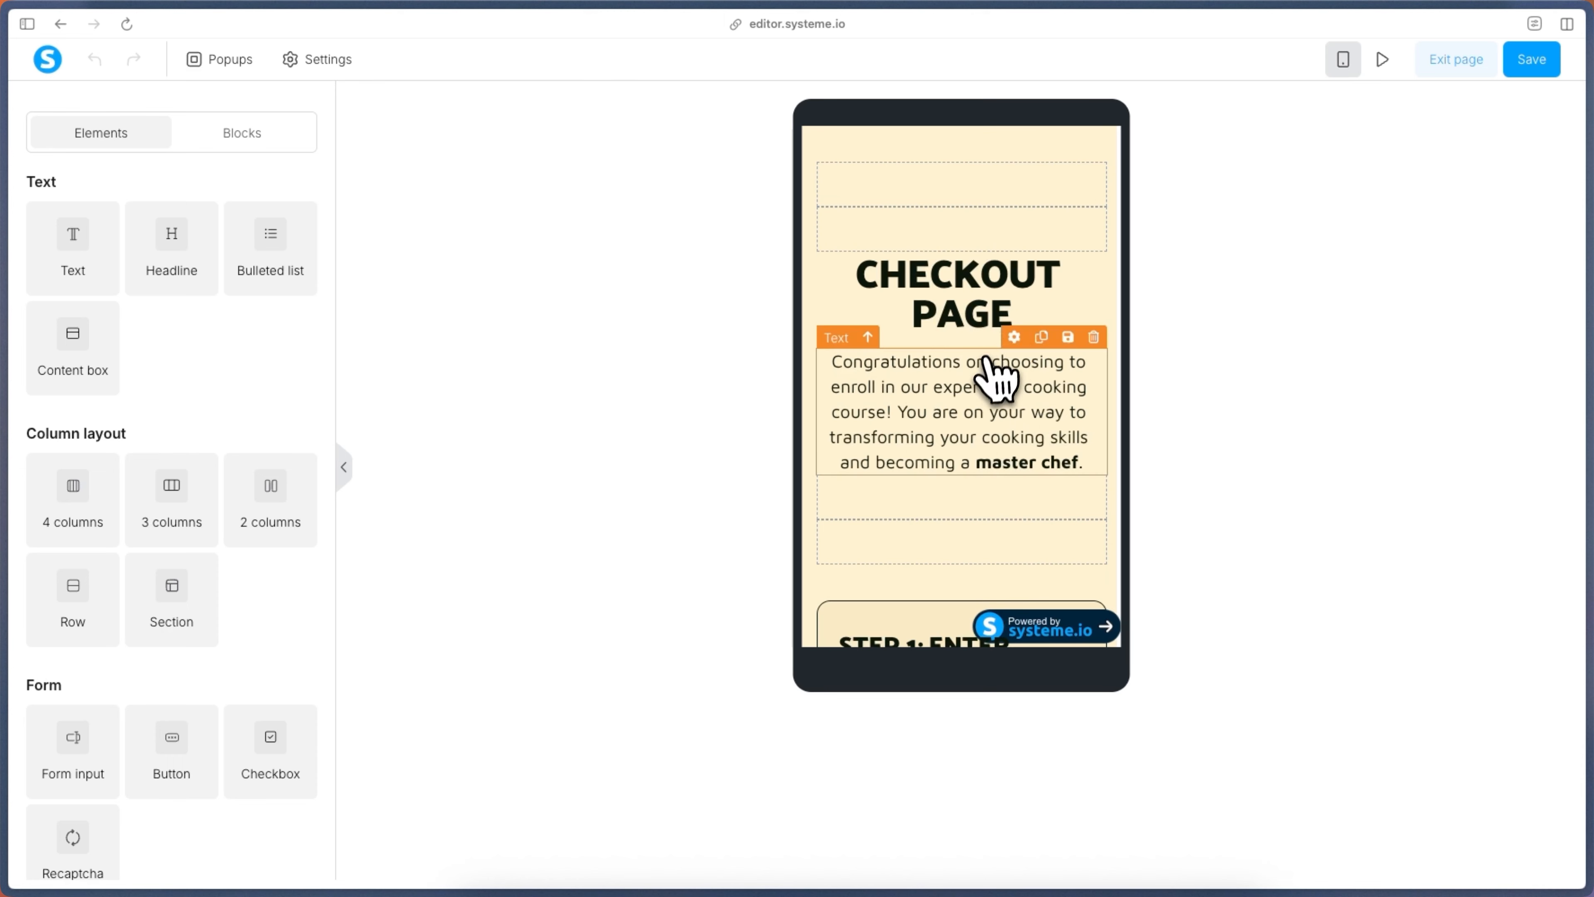
{"action": "left_click", "coordinate": [993, 377]}
{"action": "scroll", "coordinate": [241, 314], "scroll_direction": "down", "scroll_amount": 7}
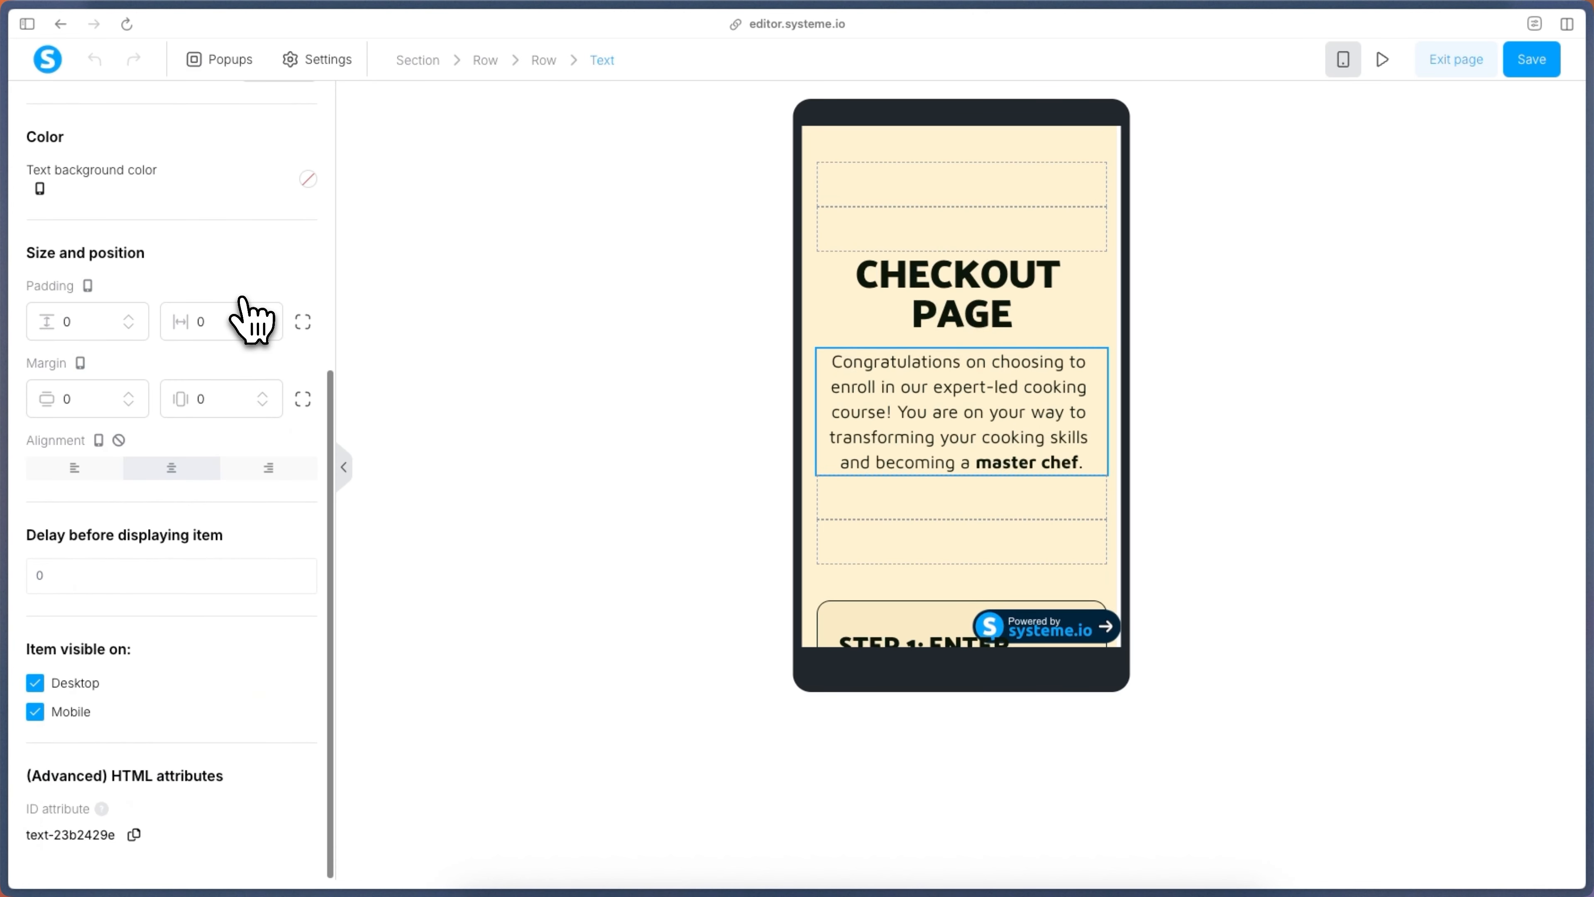
{"action": "scroll", "coordinate": [245, 314], "scroll_direction": "up", "scroll_amount": 7}
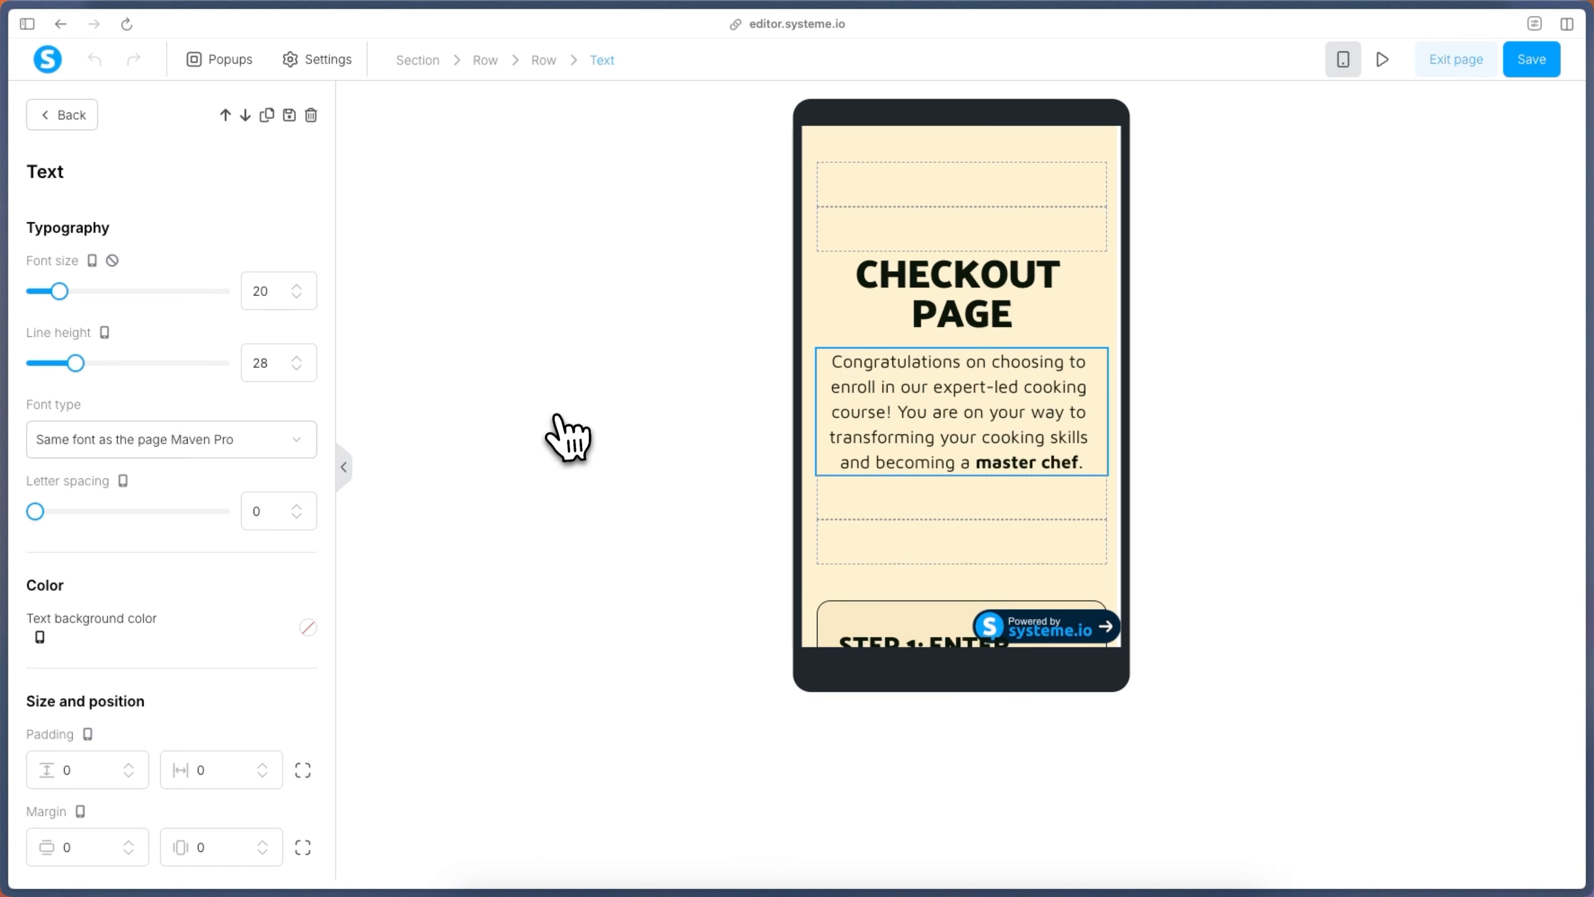
{"action": "left_click", "coordinate": [1342, 63]}
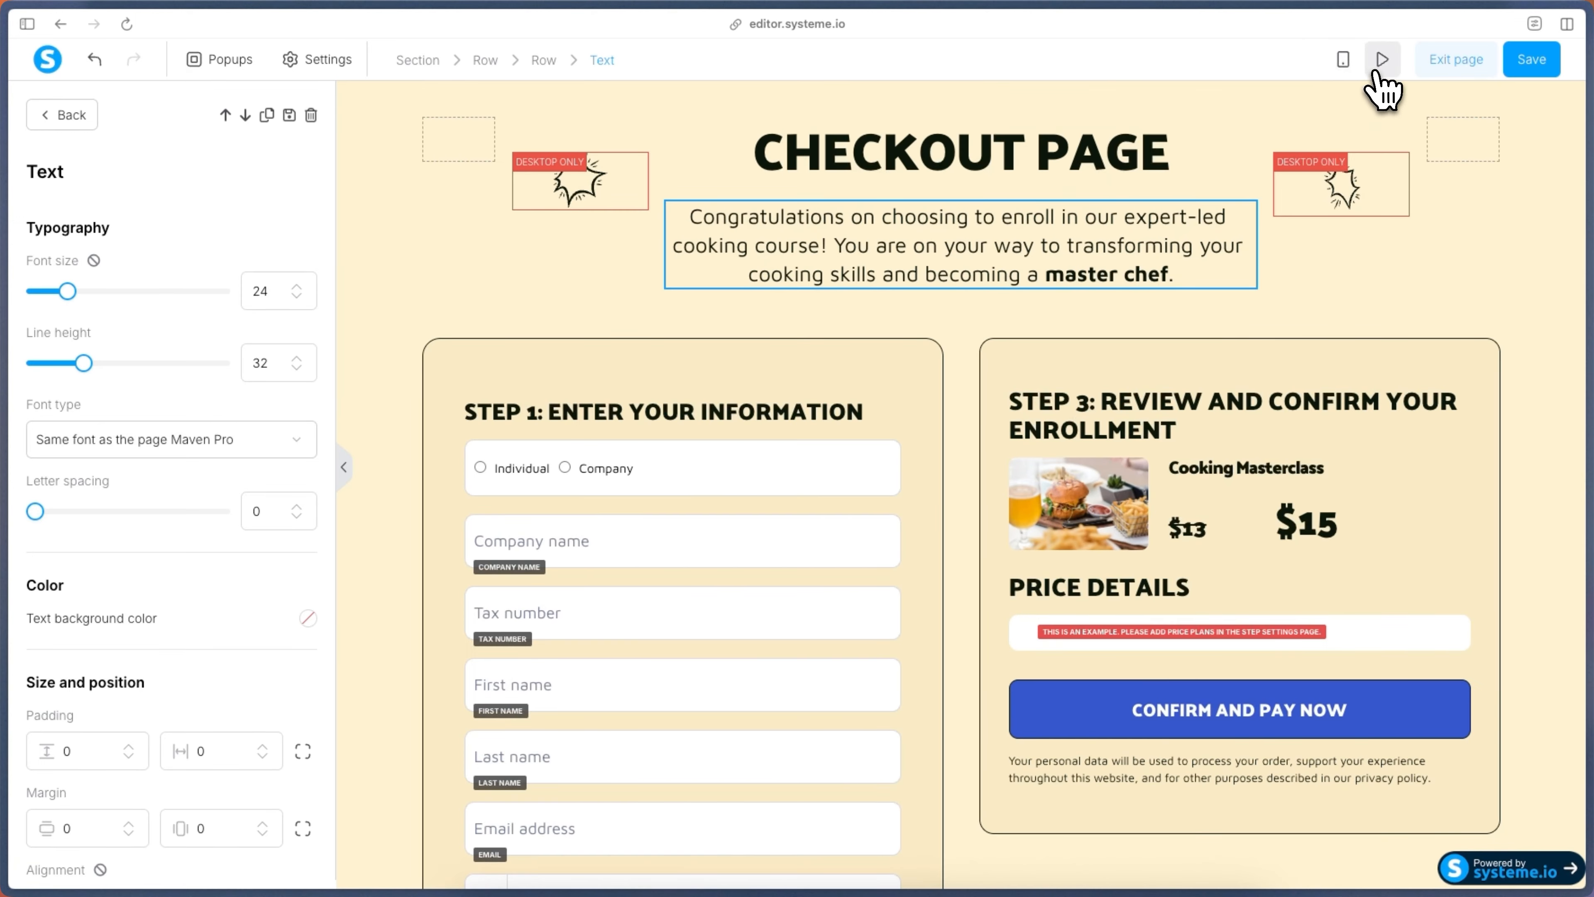
Preview the checkout page, dismiss the preview notice, and return to the editor.
{"action": "left_click", "coordinate": [1375, 70]}
{"action": "scroll", "coordinate": [843, 381], "scroll_direction": "down", "scroll_amount": 4}
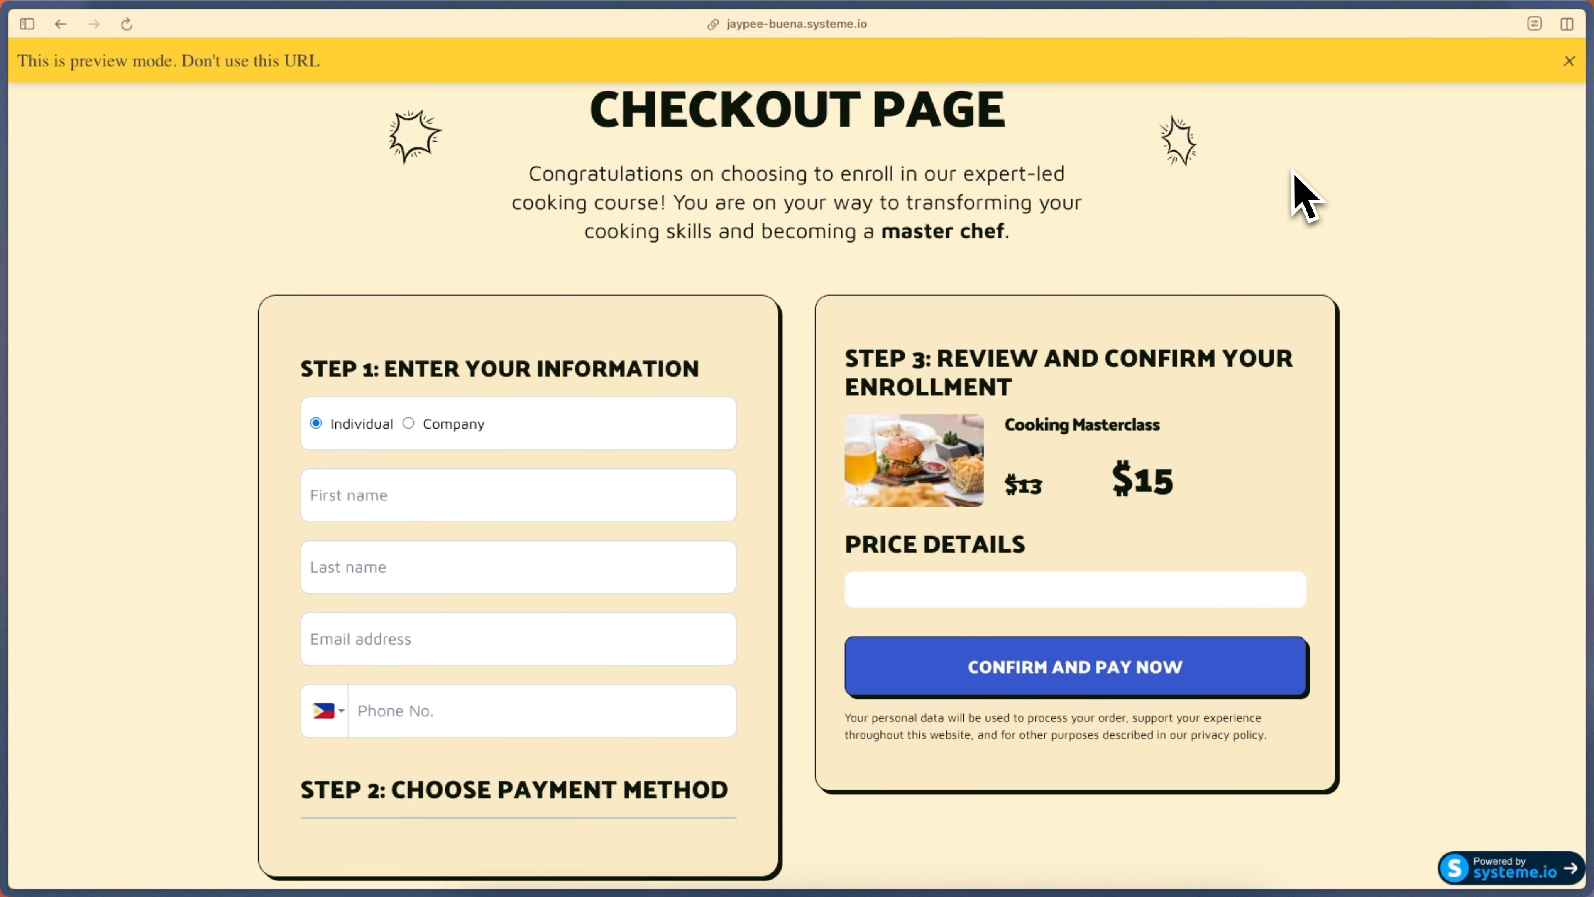
{"action": "left_click", "coordinate": [1570, 61]}
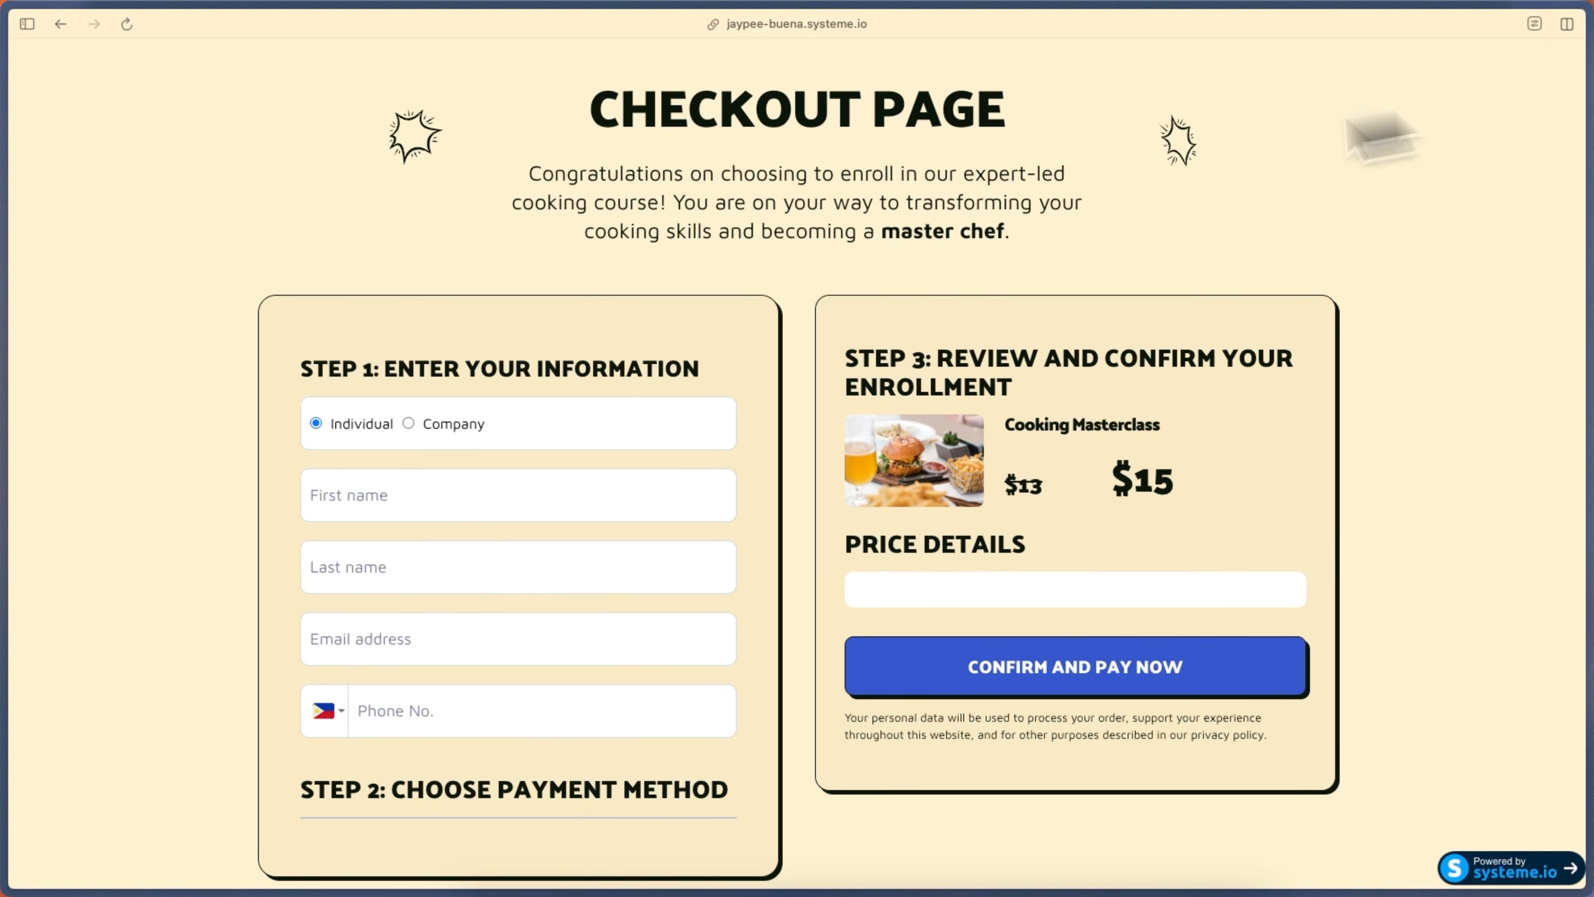
{"action": "key", "text": "super+w"}
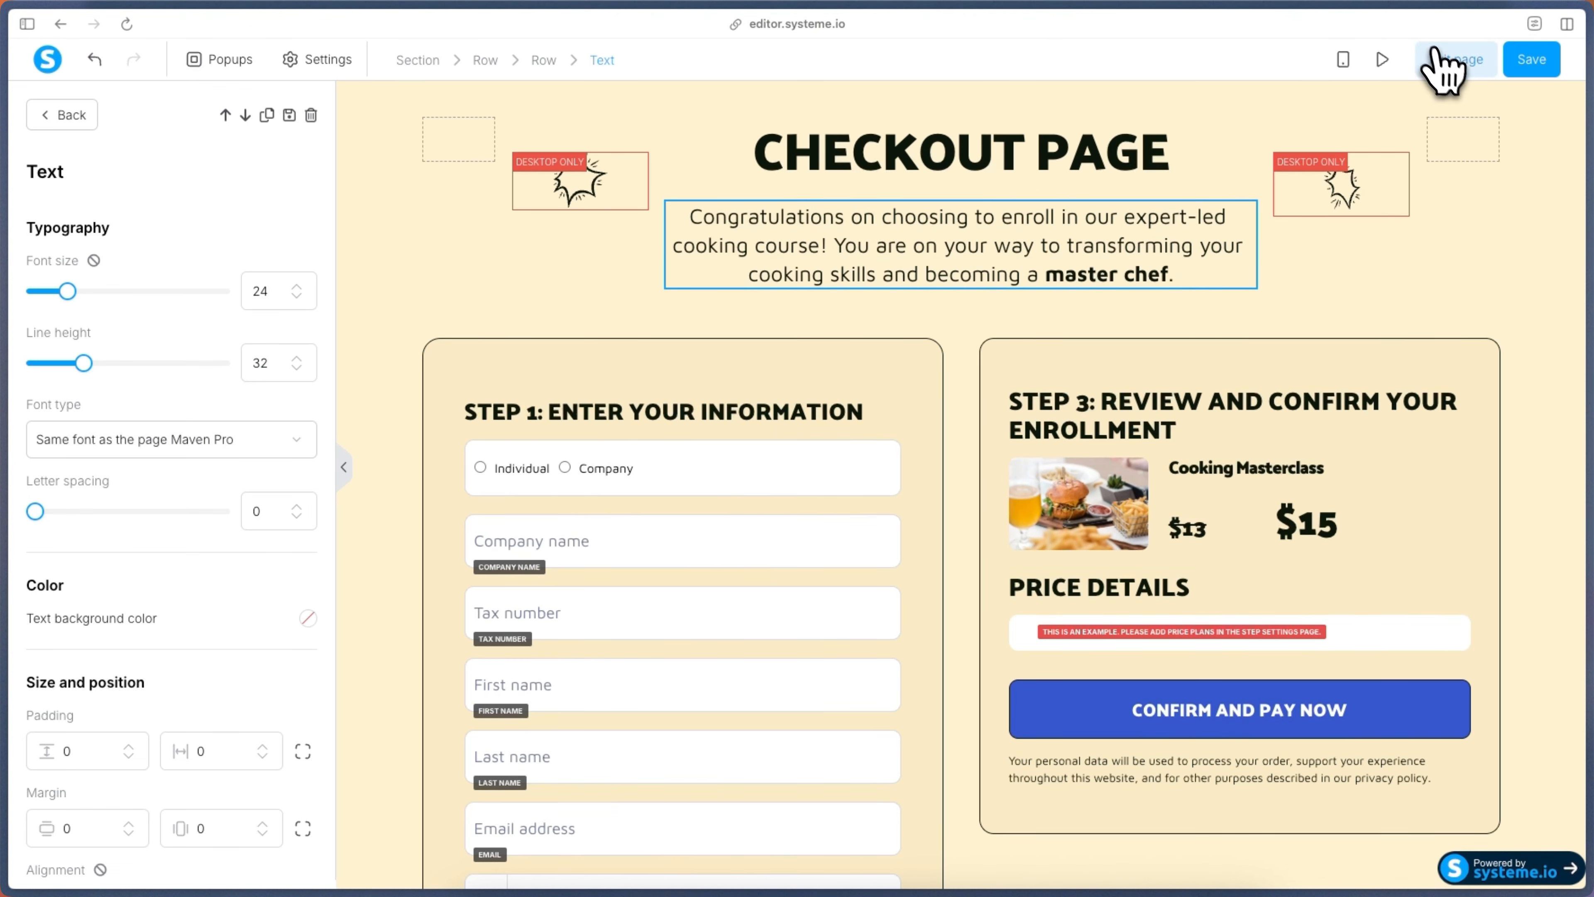
Exit the page editor and review the Order Form step's automation rules, A/B test, stats, leads, sales and deadline settings.
{"action": "left_click", "coordinate": [1450, 60]}
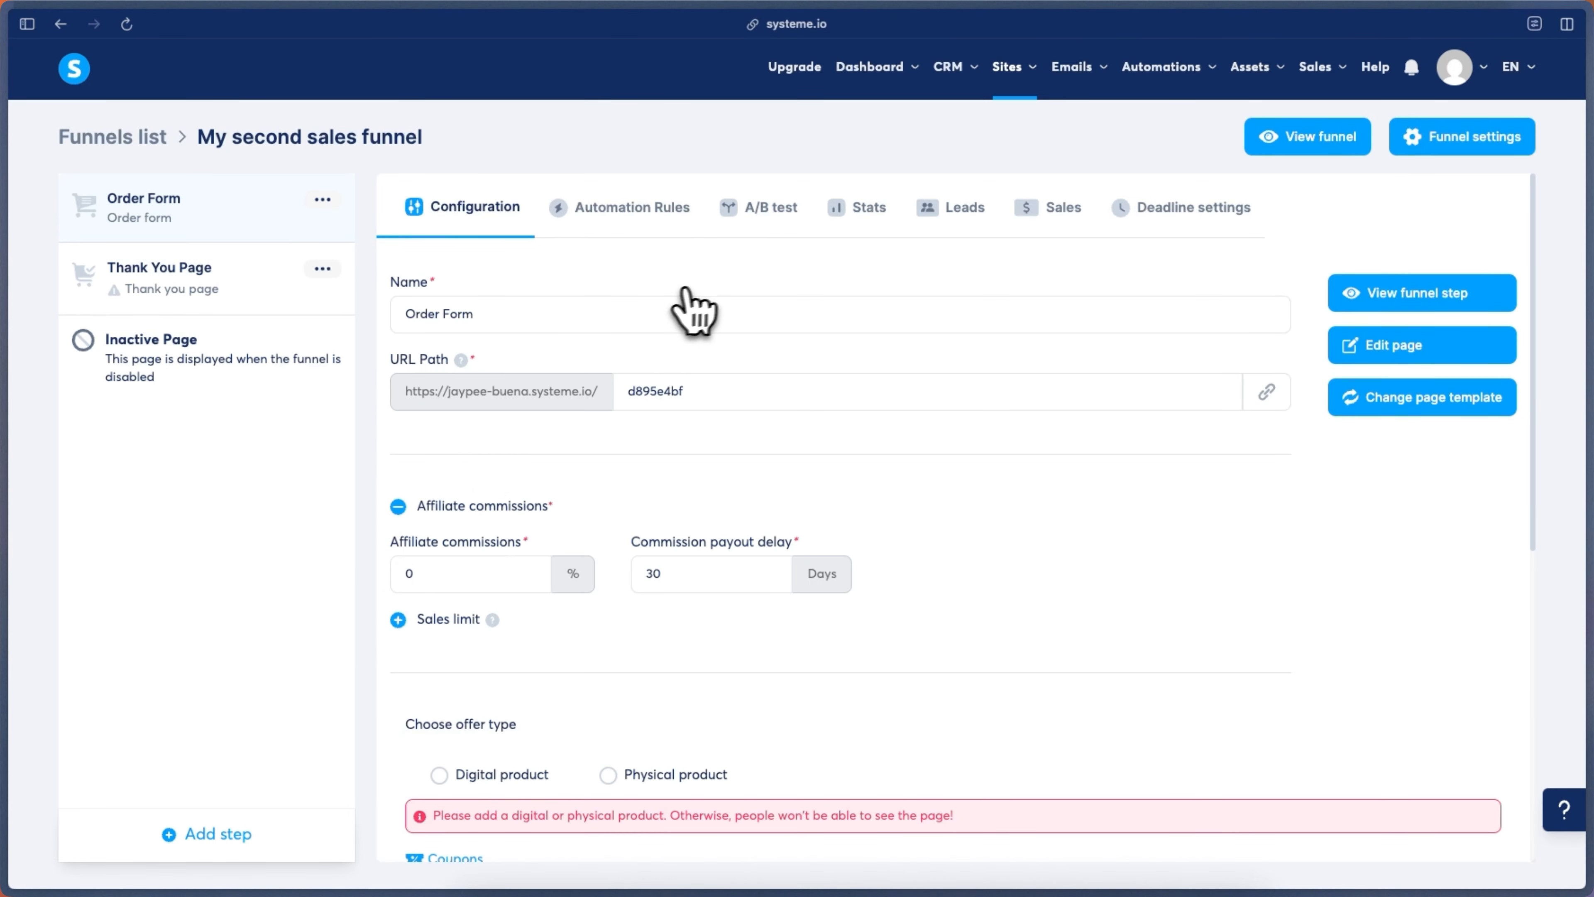
{"action": "left_click", "coordinate": [627, 211]}
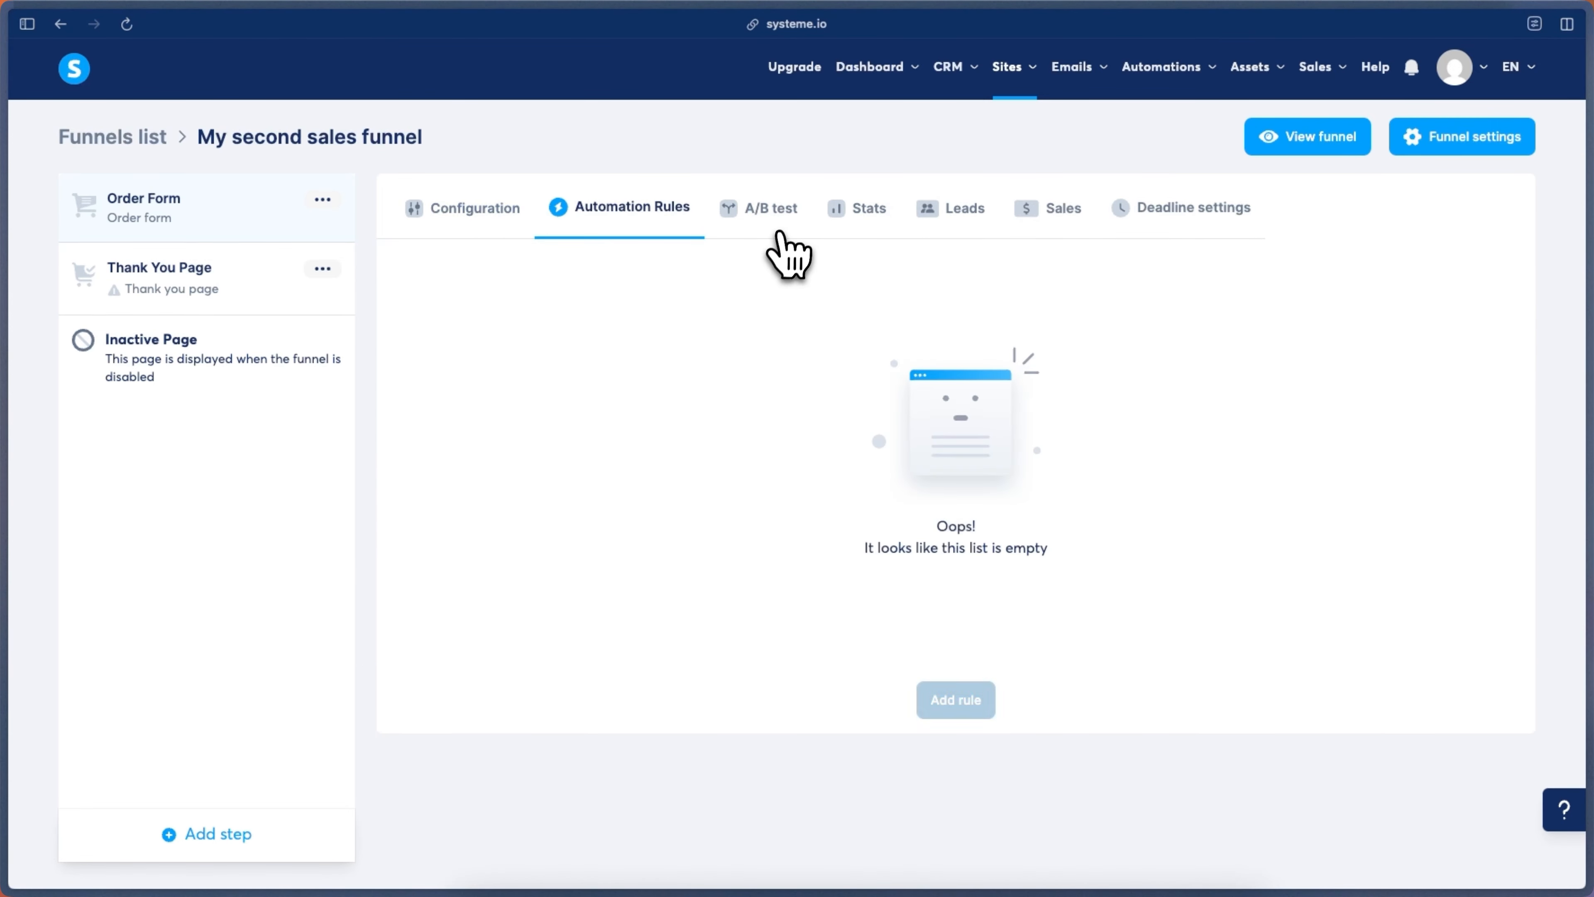
{"action": "left_click", "coordinate": [771, 214]}
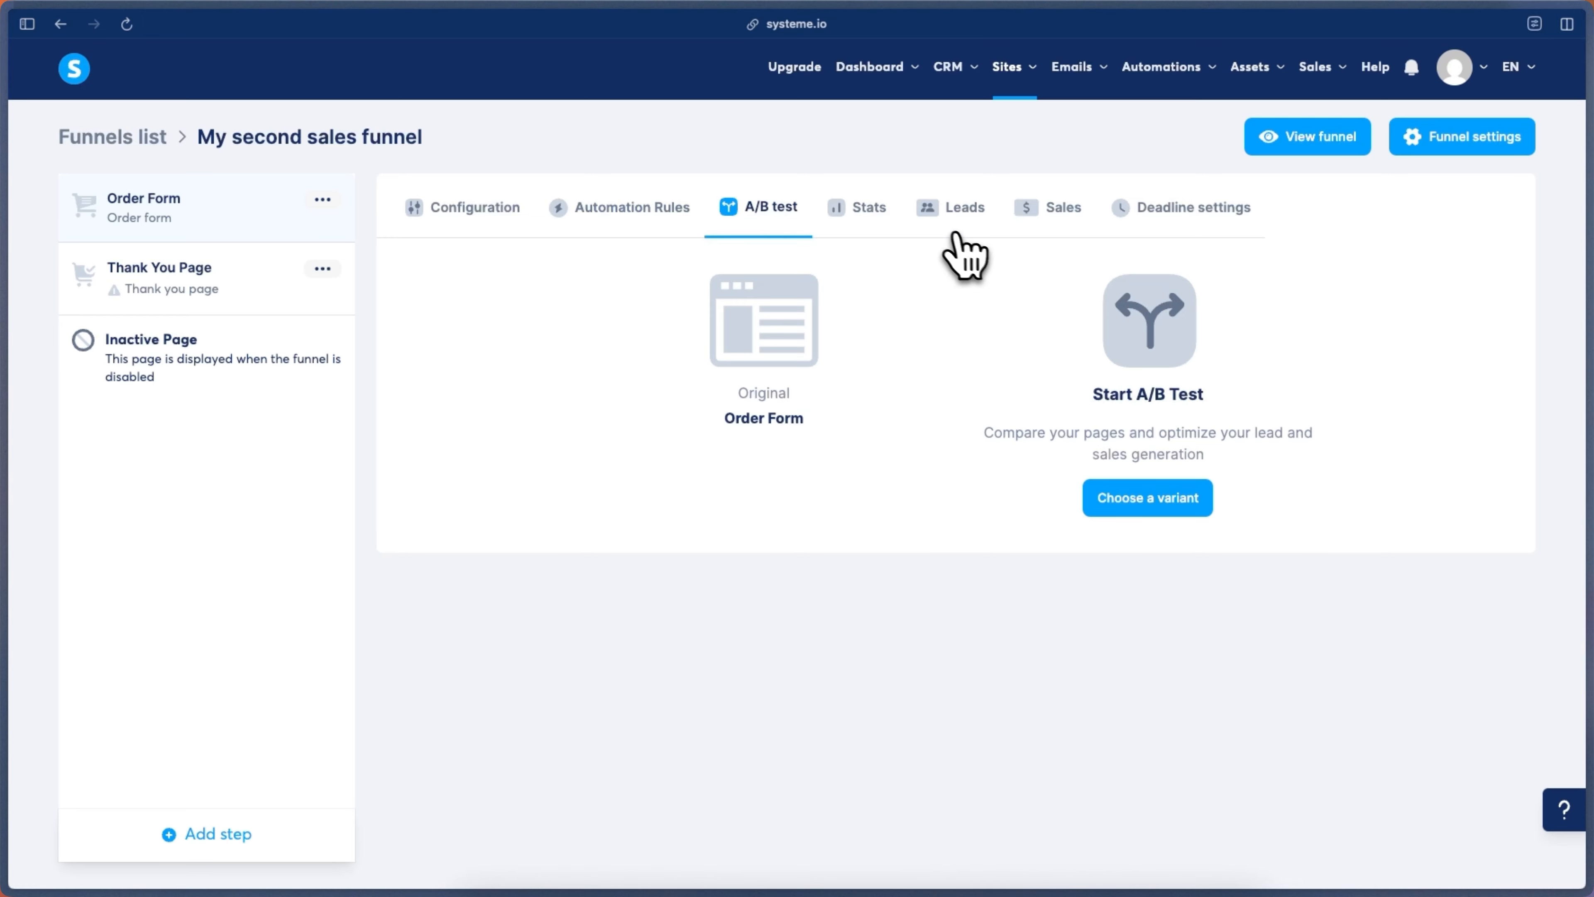
{"action": "left_click", "coordinate": [861, 214]}
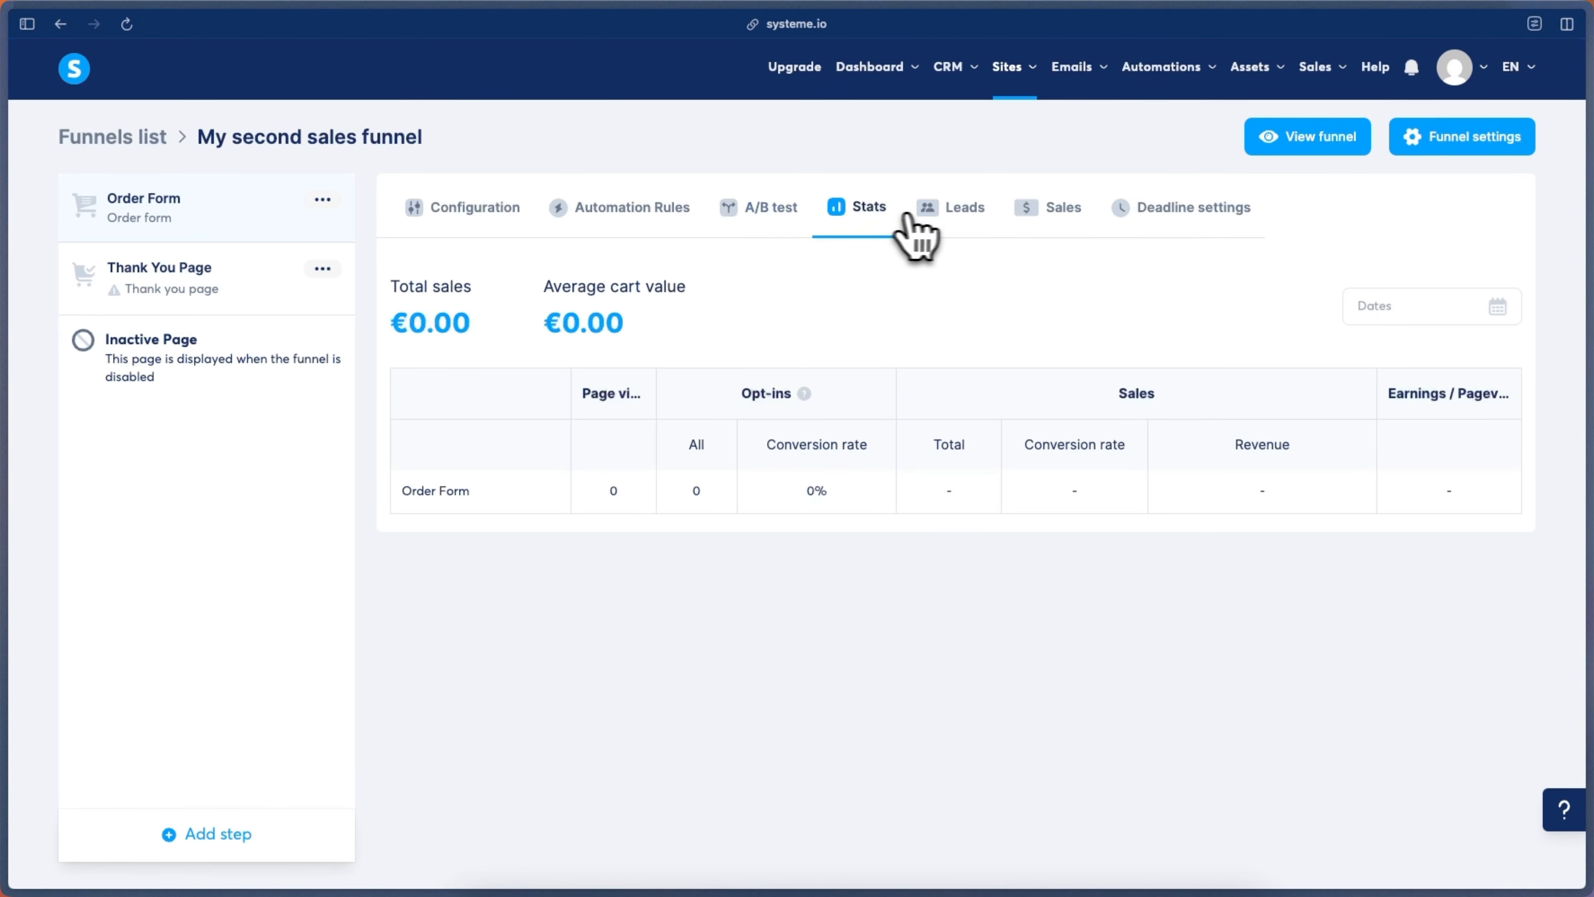
{"action": "left_click", "coordinate": [951, 214]}
{"action": "left_click", "coordinate": [1045, 213]}
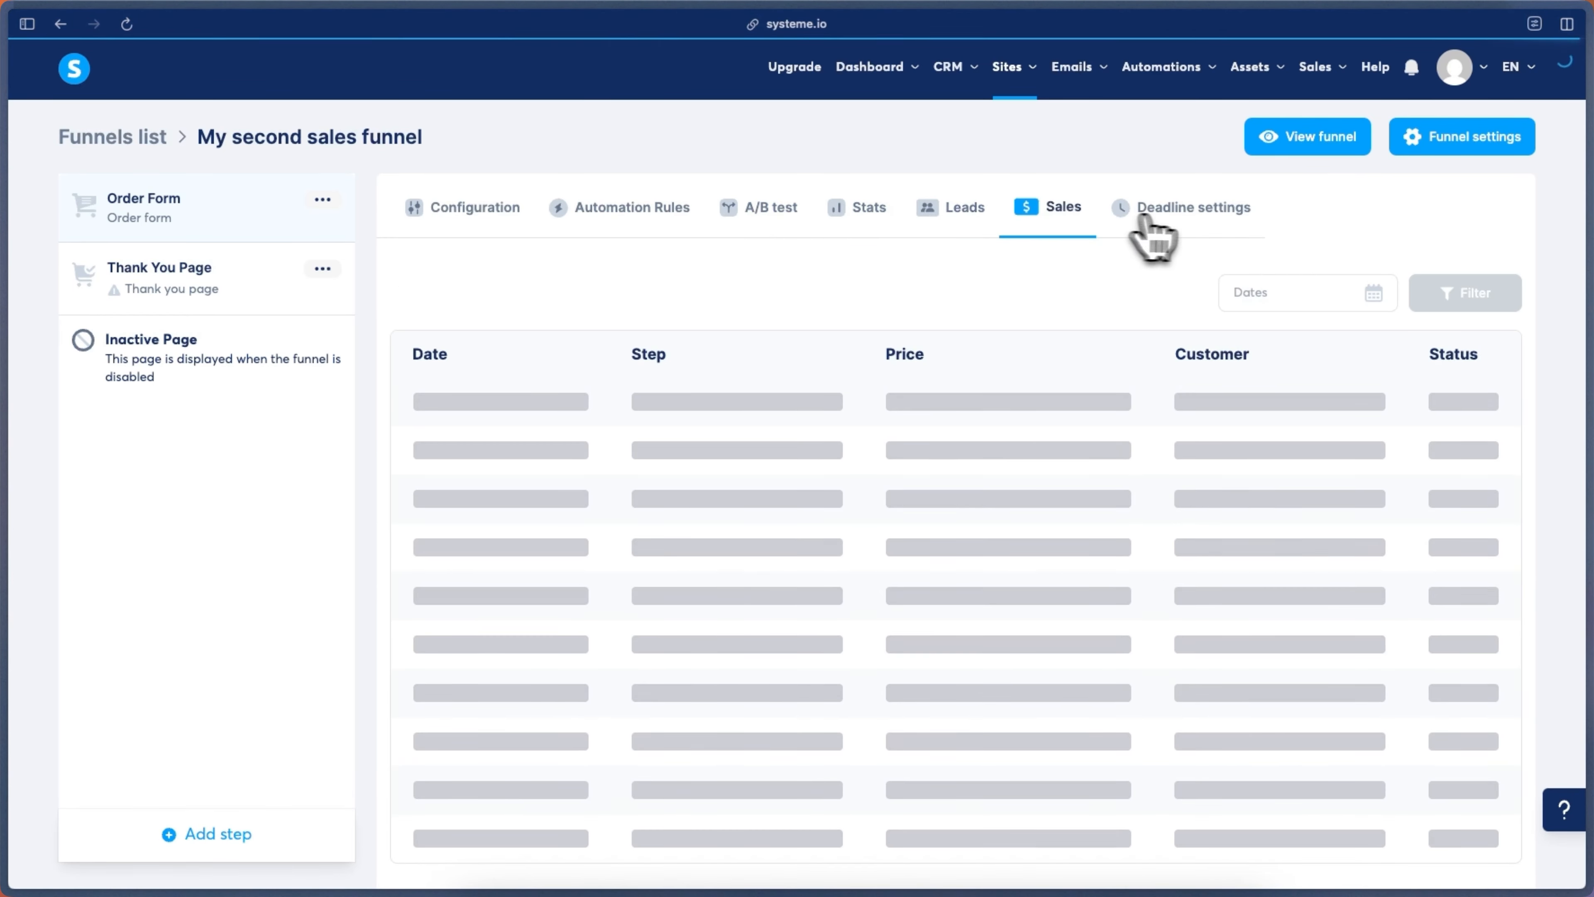
{"action": "left_click", "coordinate": [1185, 216]}
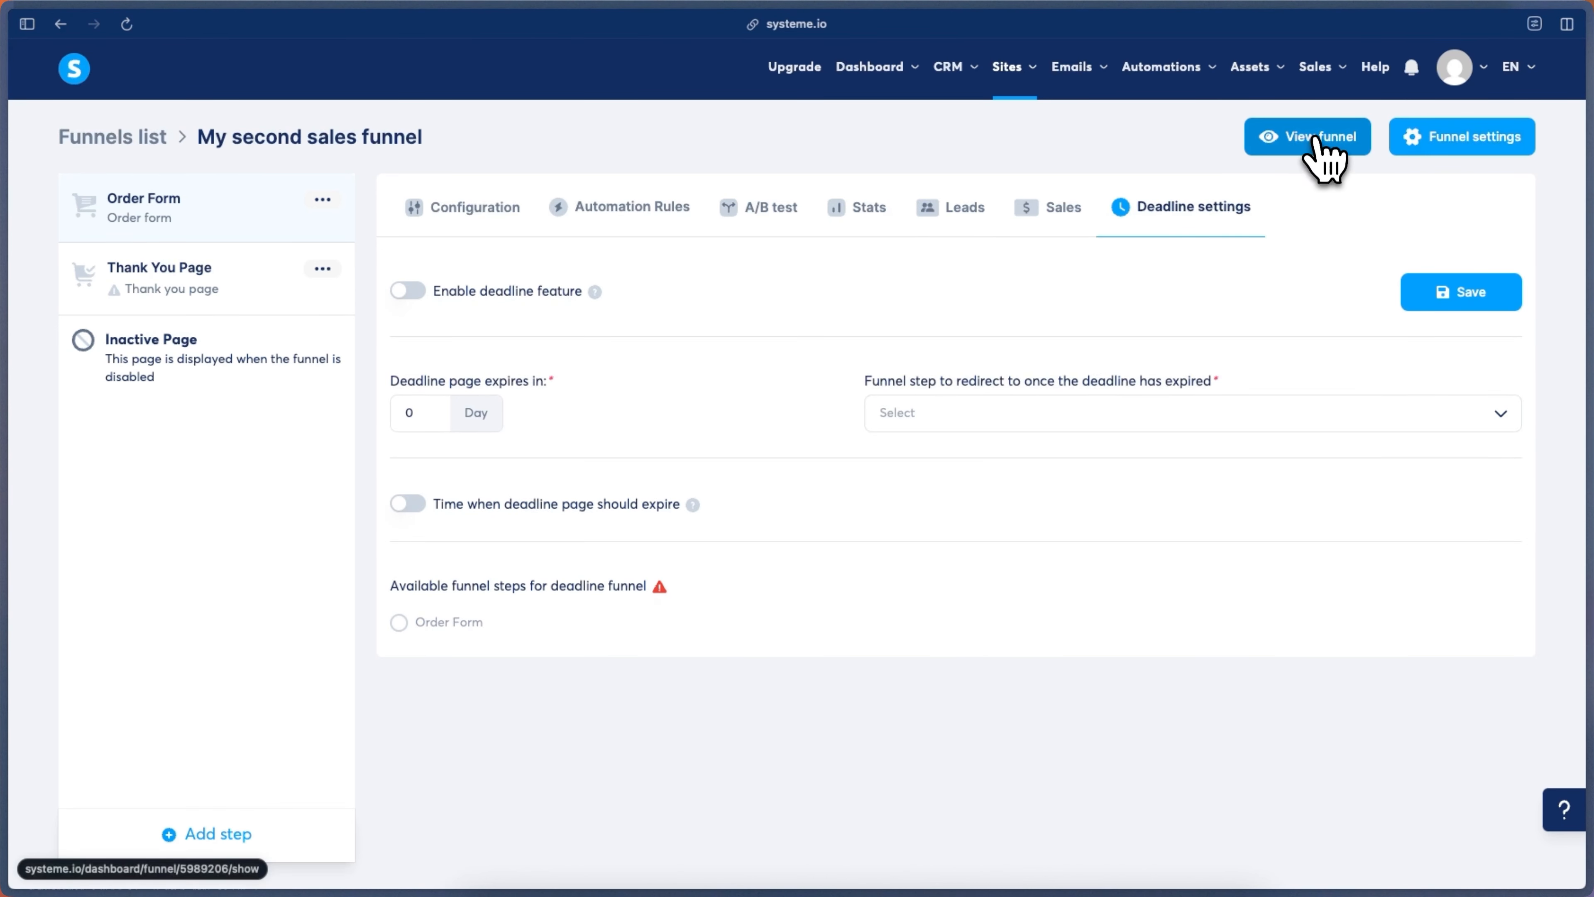
Select the cream "Thank you for your purchase!" template for the funnel's Thank You Page step.
{"action": "left_click", "coordinate": [201, 306]}
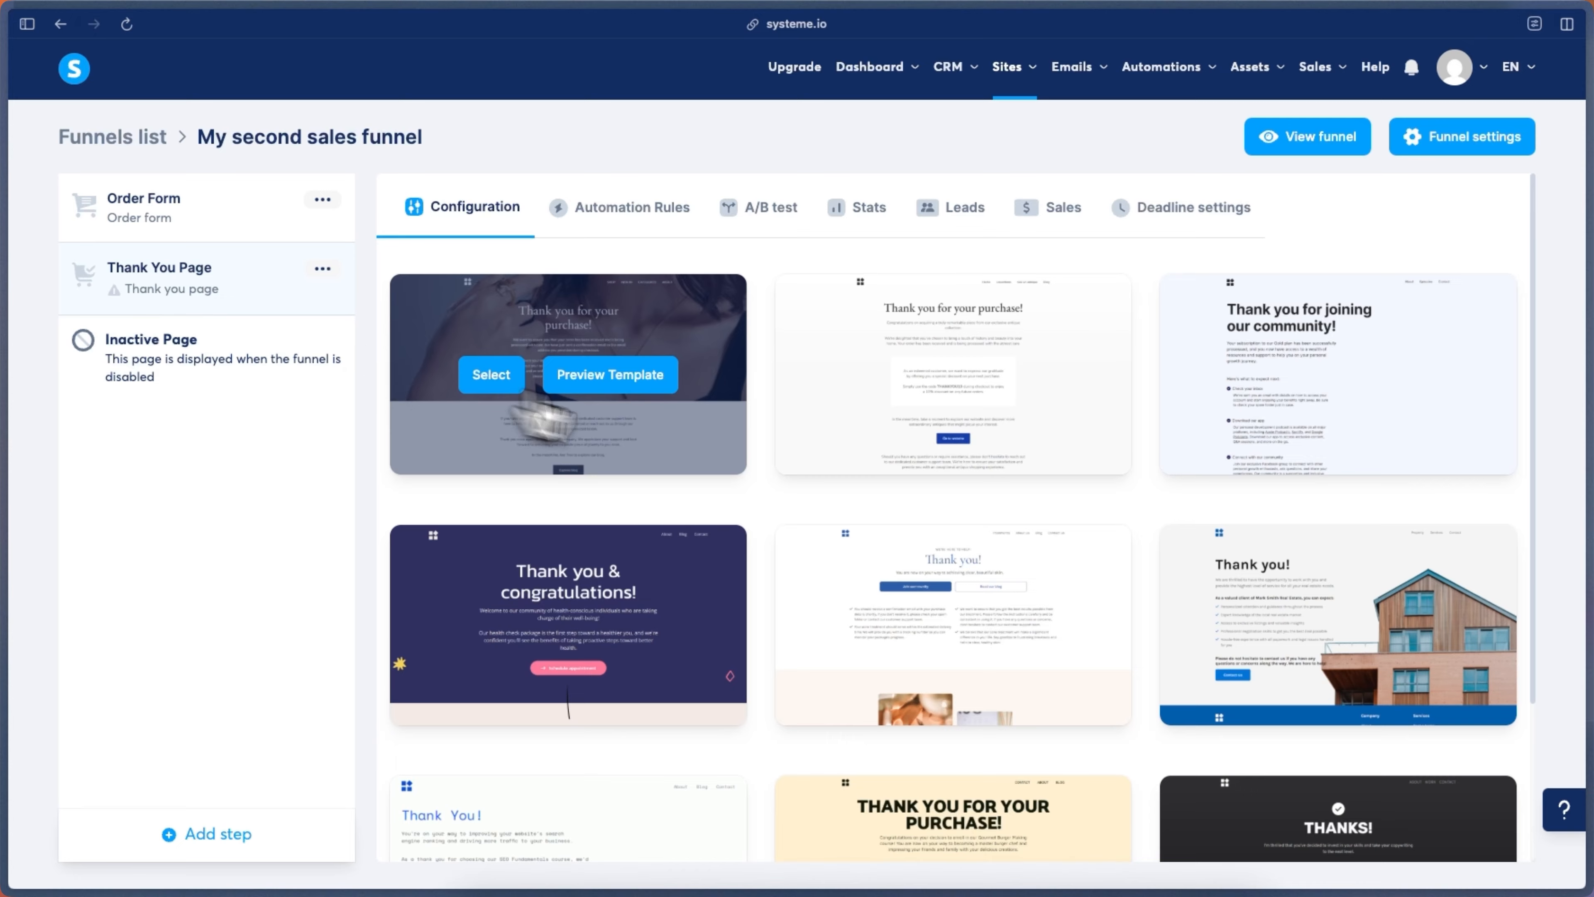
{"action": "scroll", "coordinate": [758, 463], "scroll_direction": "down", "scroll_amount": 3}
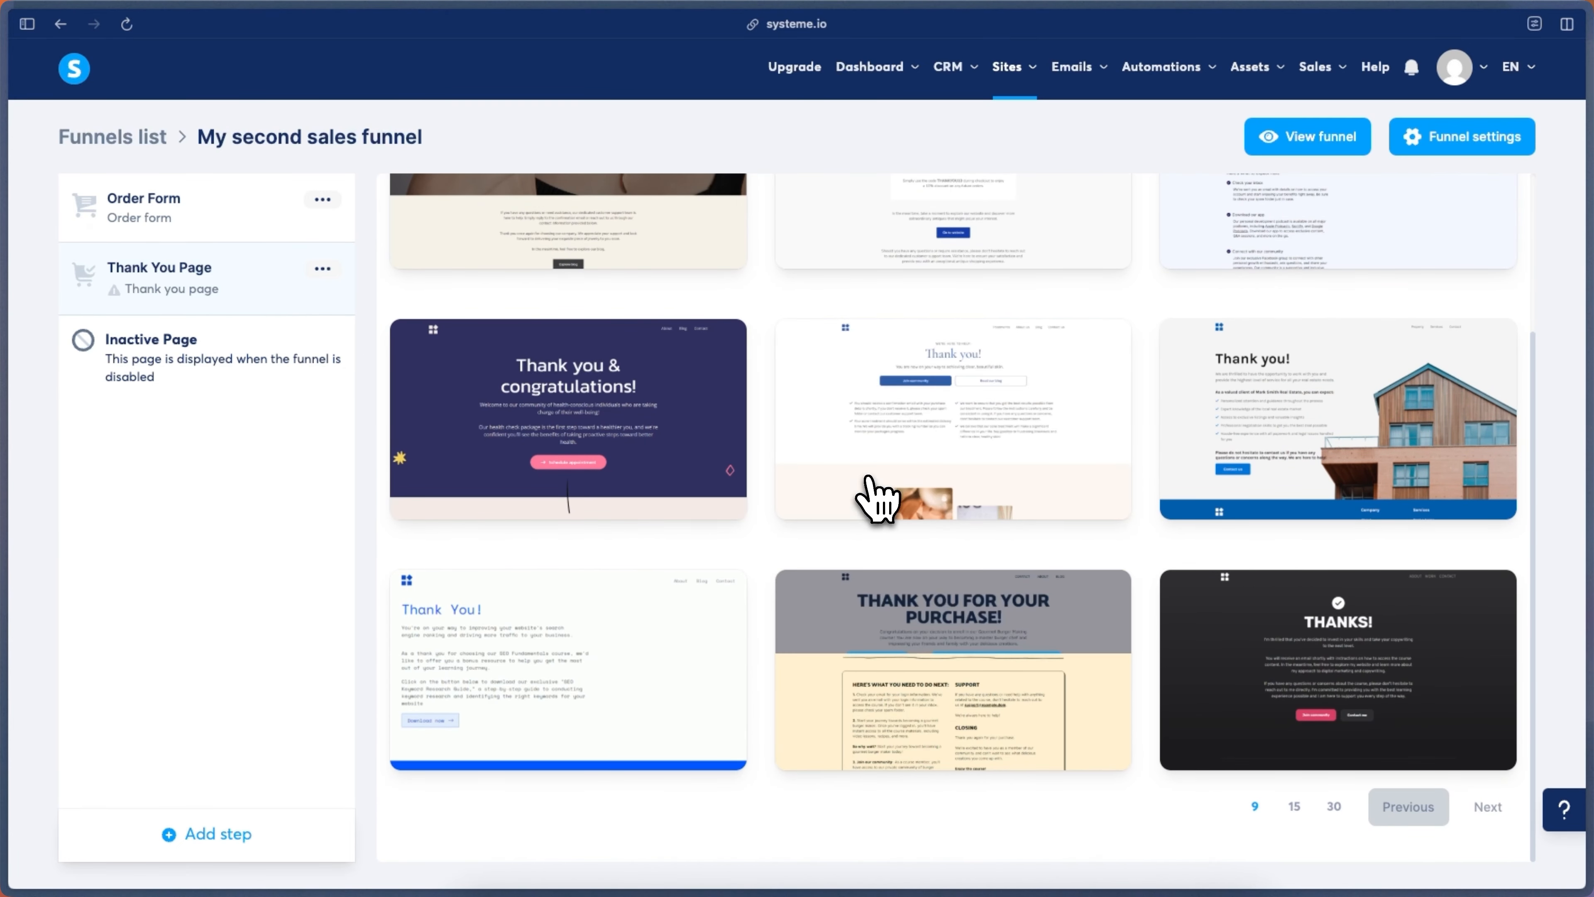
{"action": "left_click", "coordinate": [882, 675]}
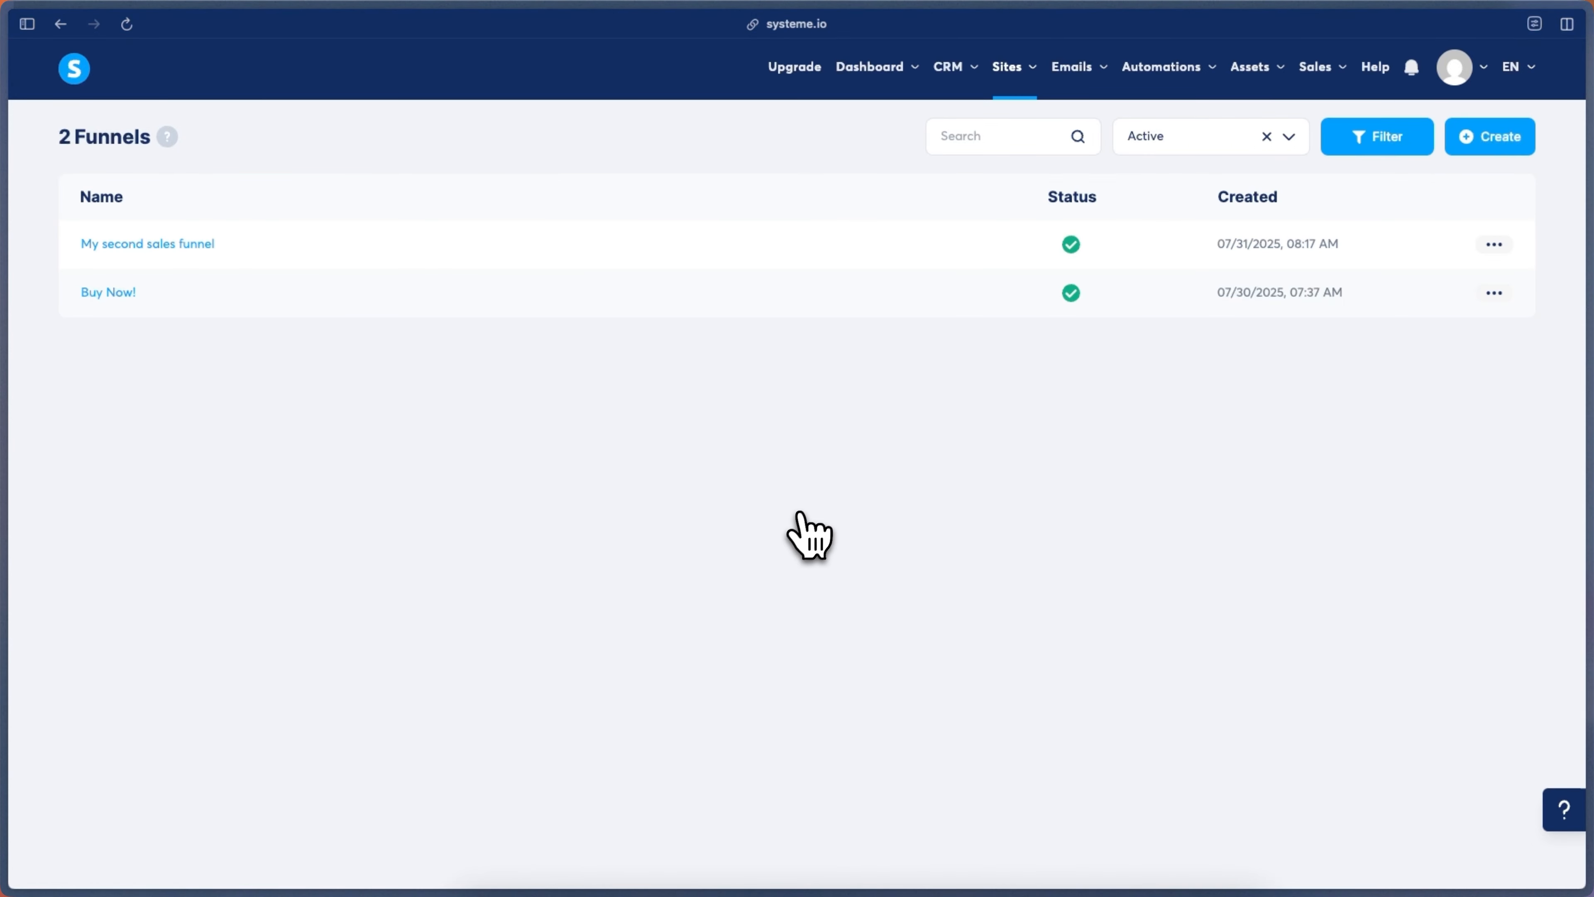
View the live page of "My second sales funnel" from the funnels list and look through its checkout content.
{"action": "left_click", "coordinate": [1494, 245]}
{"action": "left_click", "coordinate": [1405, 252]}
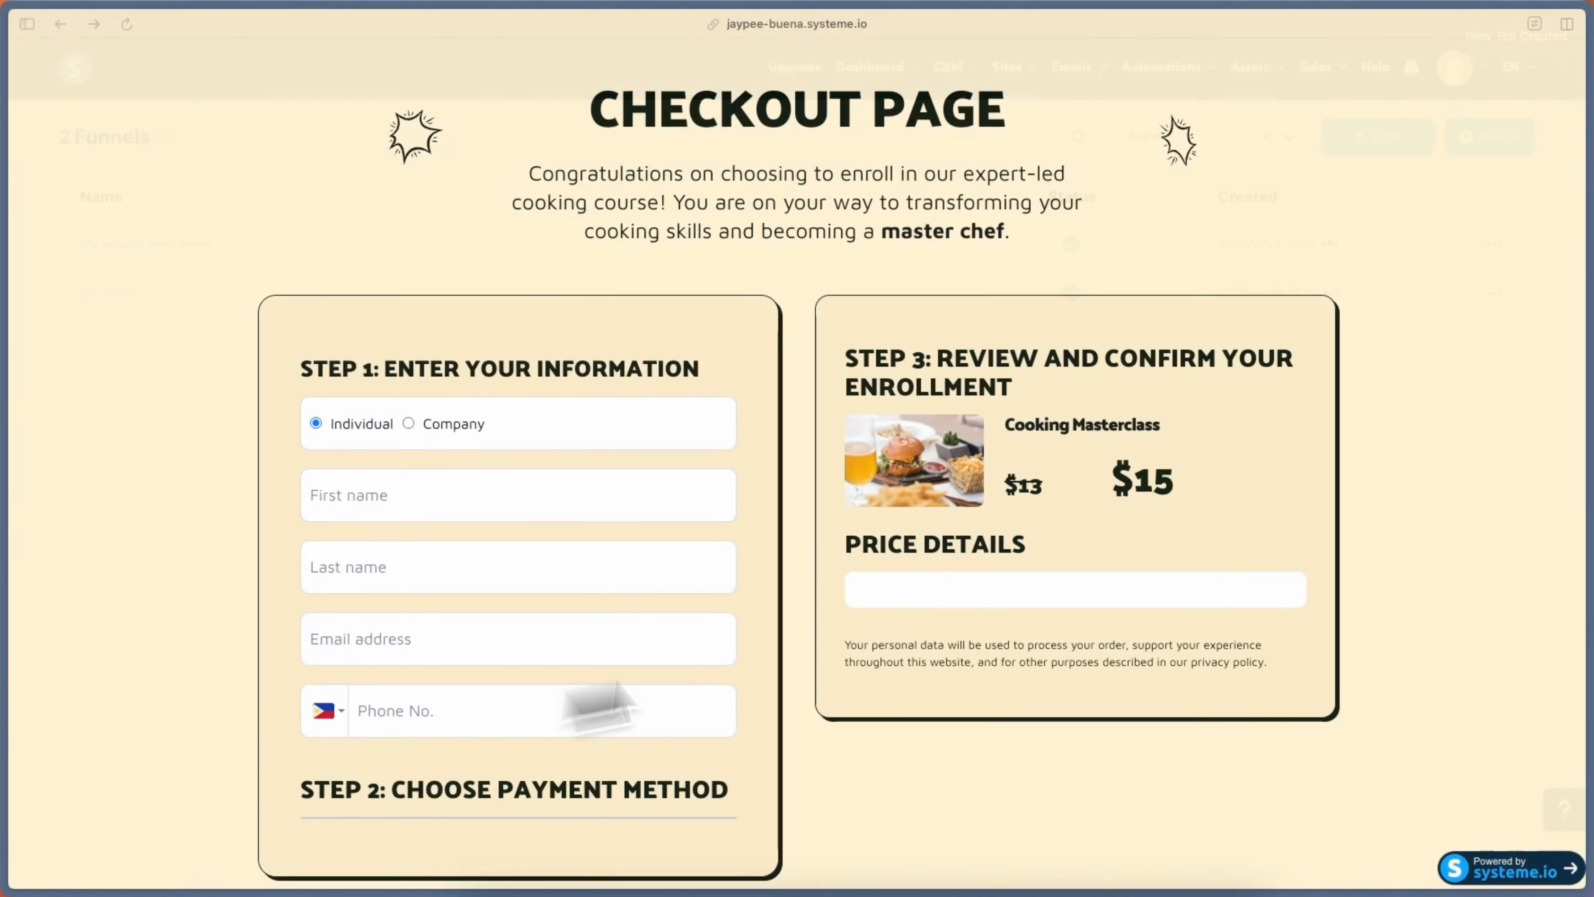
{"action": "scroll", "coordinate": [963, 609], "scroll_direction": "down", "scroll_amount": 3}
{"action": "scroll", "coordinate": [970, 631], "scroll_direction": "down", "scroll_amount": 5}
{"action": "scroll", "coordinate": [969, 631], "scroll_direction": "up", "scroll_amount": 8}
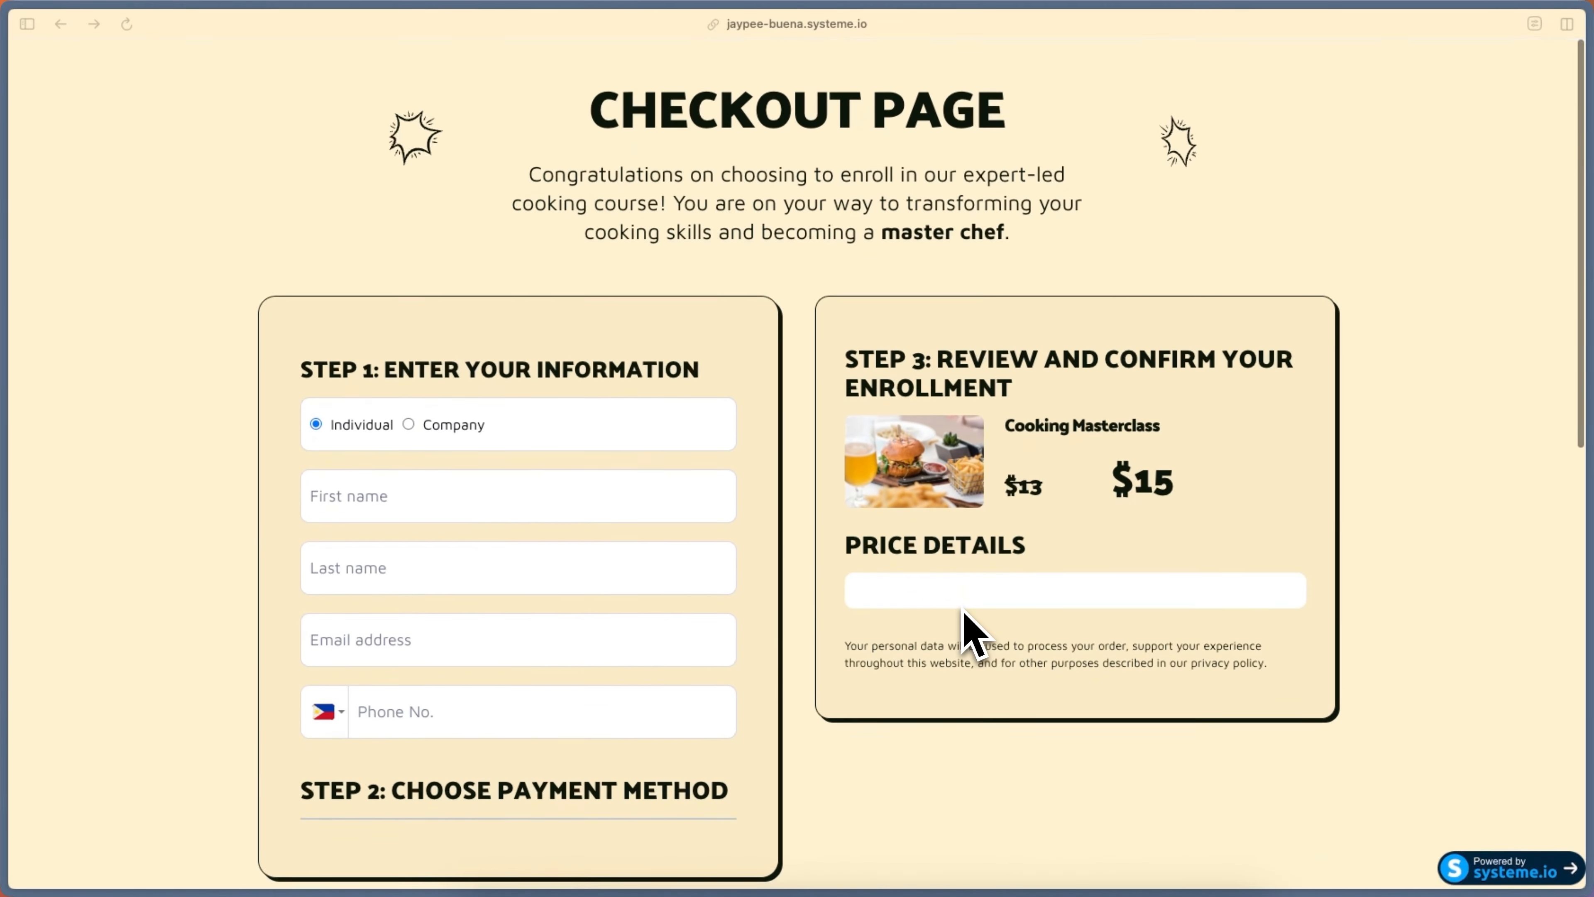
{"action": "scroll", "coordinate": [966, 628], "scroll_direction": "down", "scroll_amount": 3}
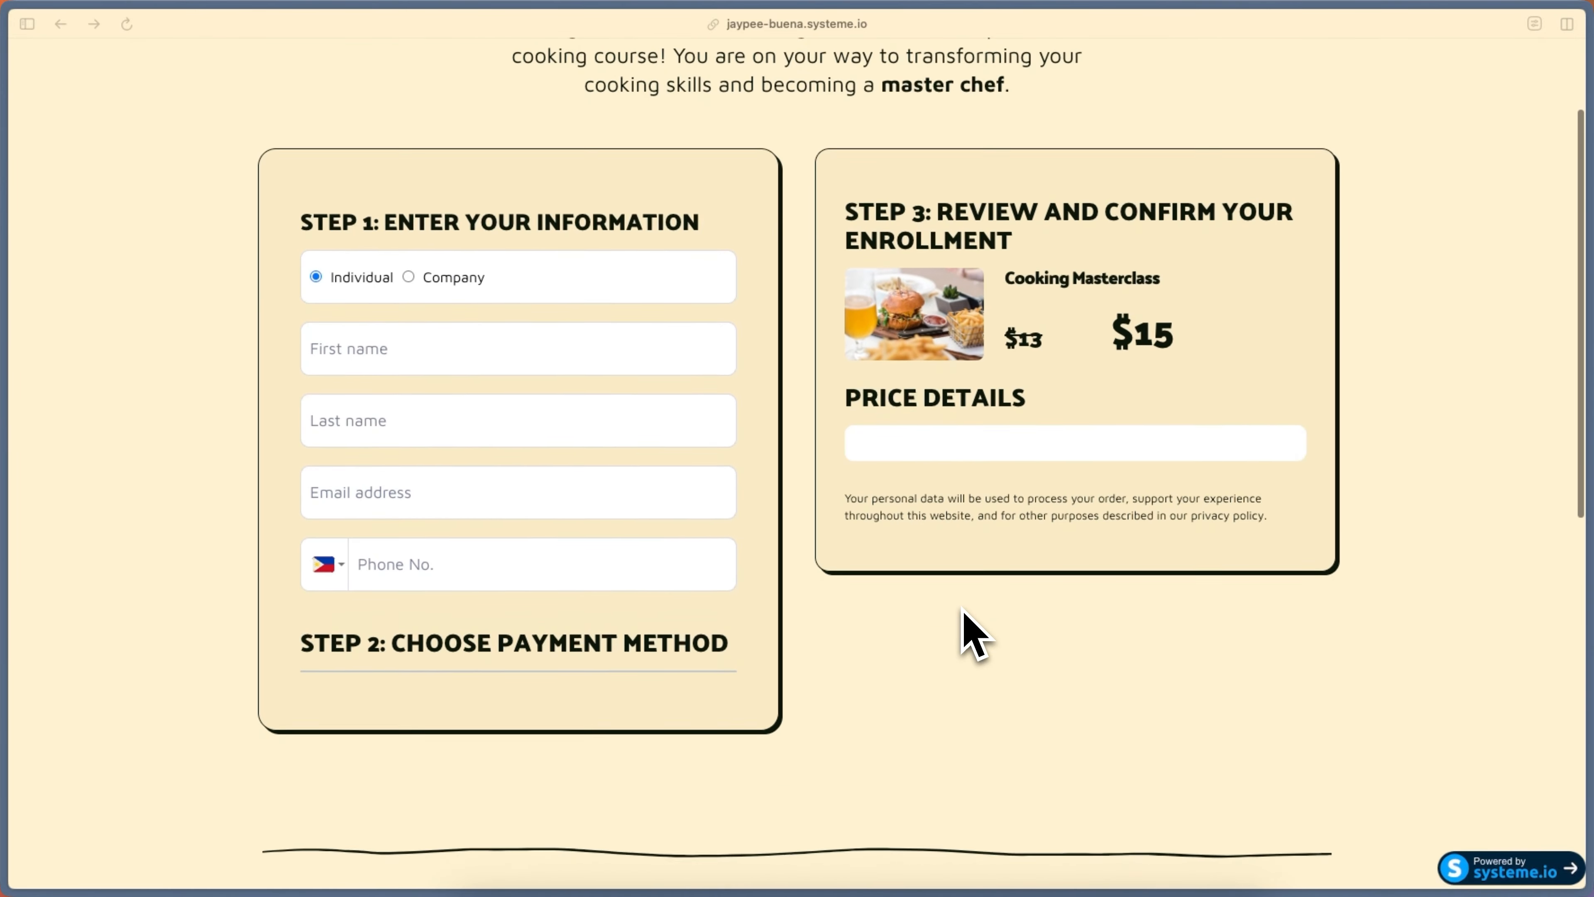
{"action": "scroll", "coordinate": [968, 627], "scroll_direction": "up", "scroll_amount": 3}
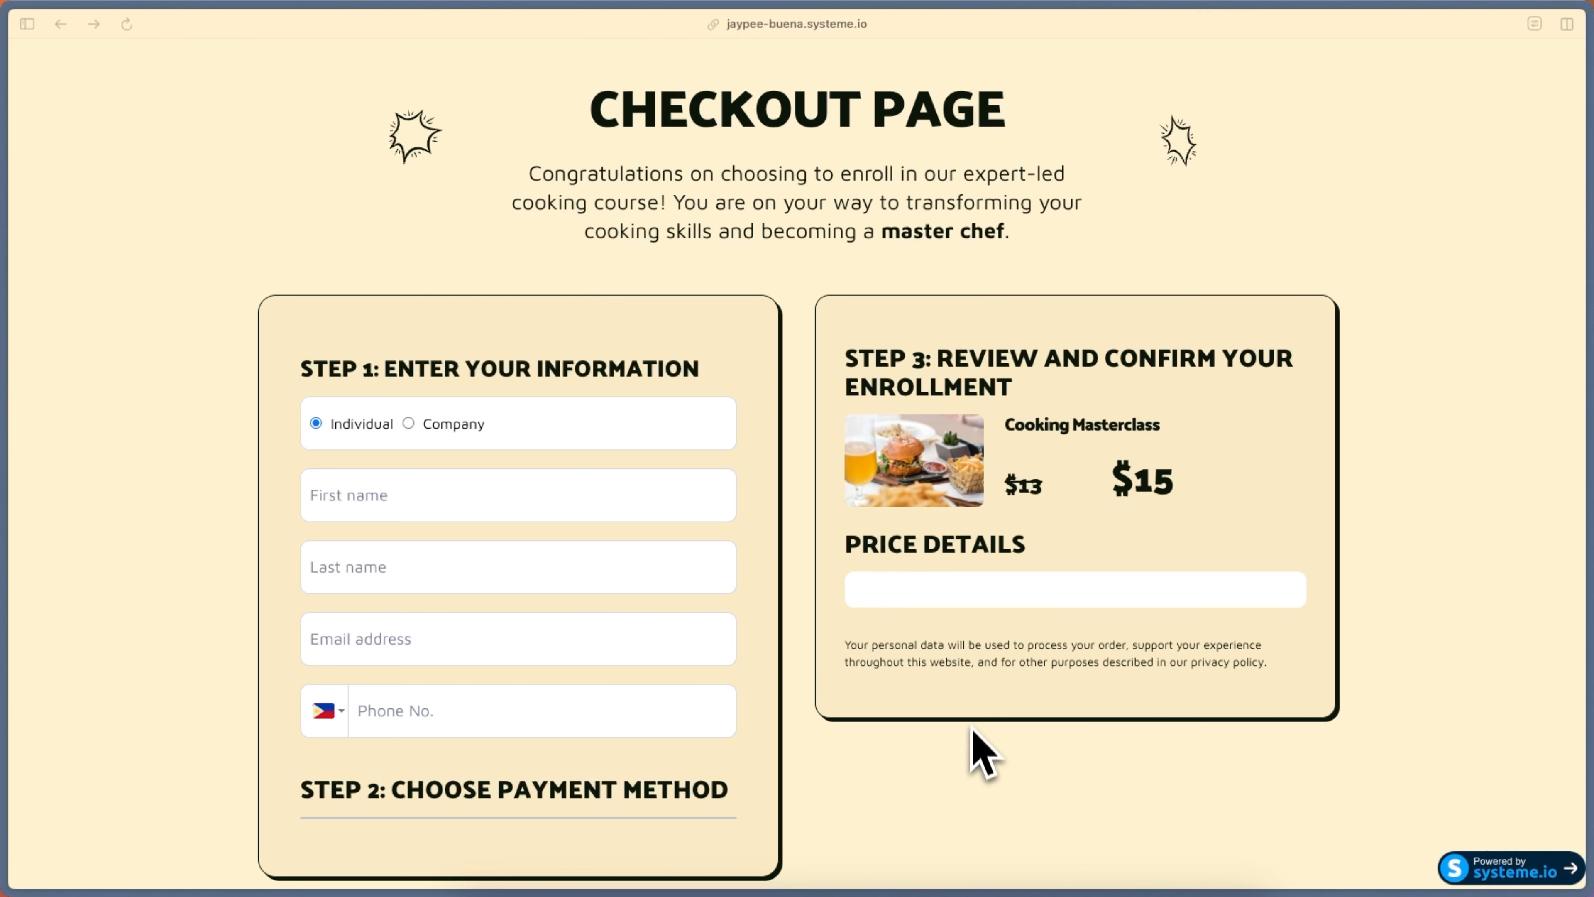
{"action": "scroll", "coordinate": [970, 748], "scroll_direction": "down", "scroll_amount": 1}
{"action": "scroll", "coordinate": [979, 737], "scroll_direction": "up", "scroll_amount": 1}
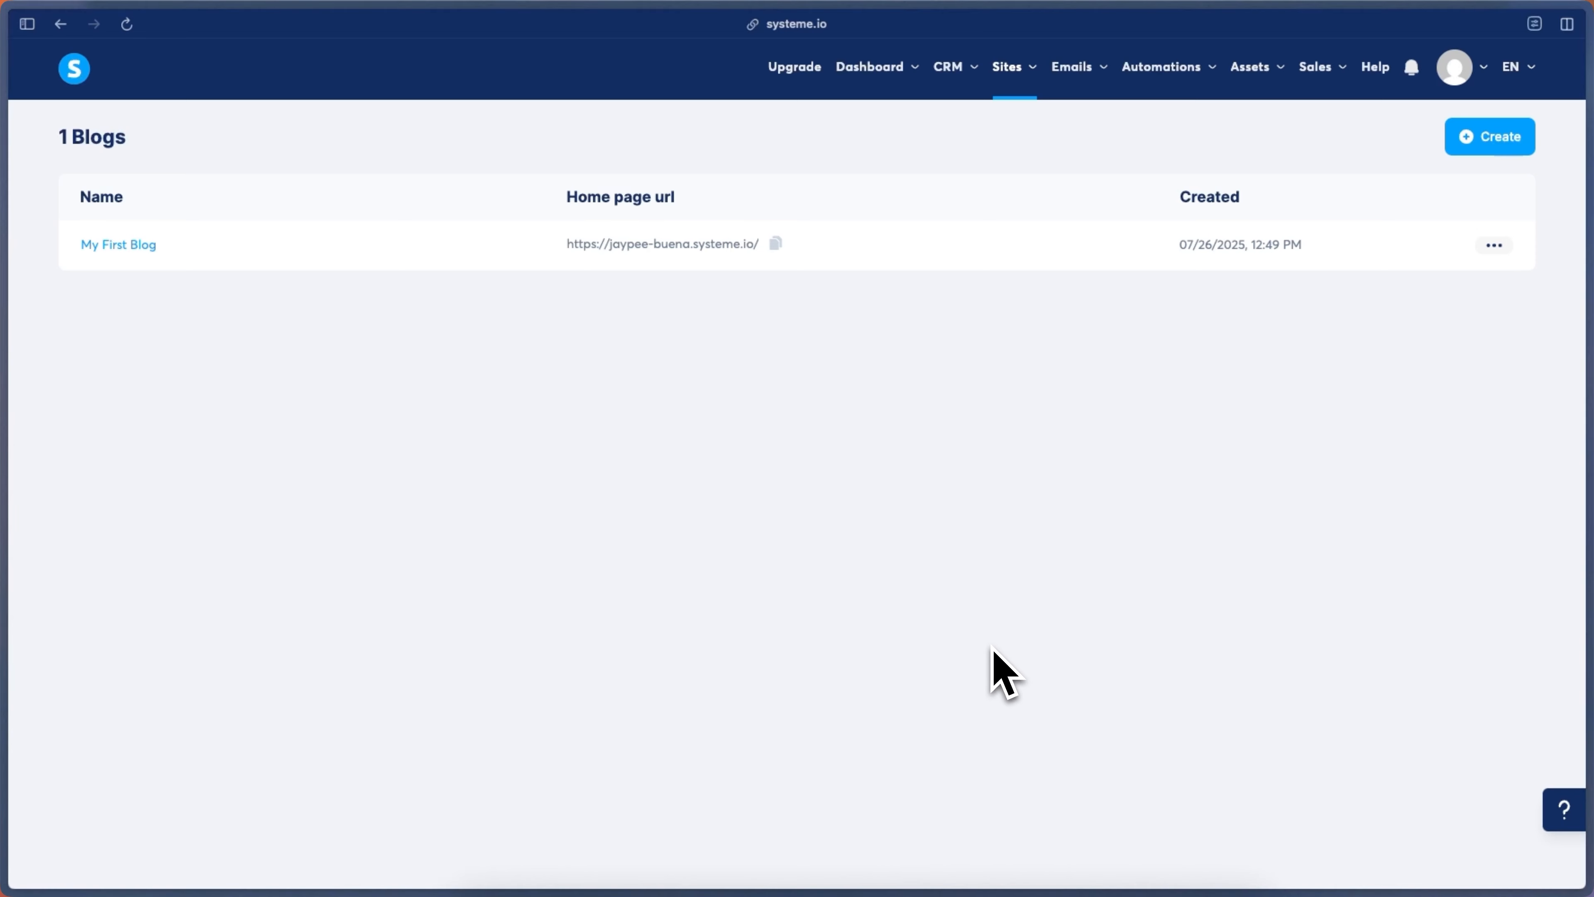
Open the home page of "My First Blog" in a new browser tab and look it over.
{"action": "key", "text": "super+t"}
{"action": "key", "text": "Return"}
{"action": "scroll", "coordinate": [907, 570], "scroll_direction": "up", "scroll_amount": 10}
{"action": "scroll", "coordinate": [816, 415], "scroll_direction": "left", "scroll_amount": 3}
{"action": "scroll", "coordinate": [801, 399], "scroll_direction": "up", "scroll_amount": 10}
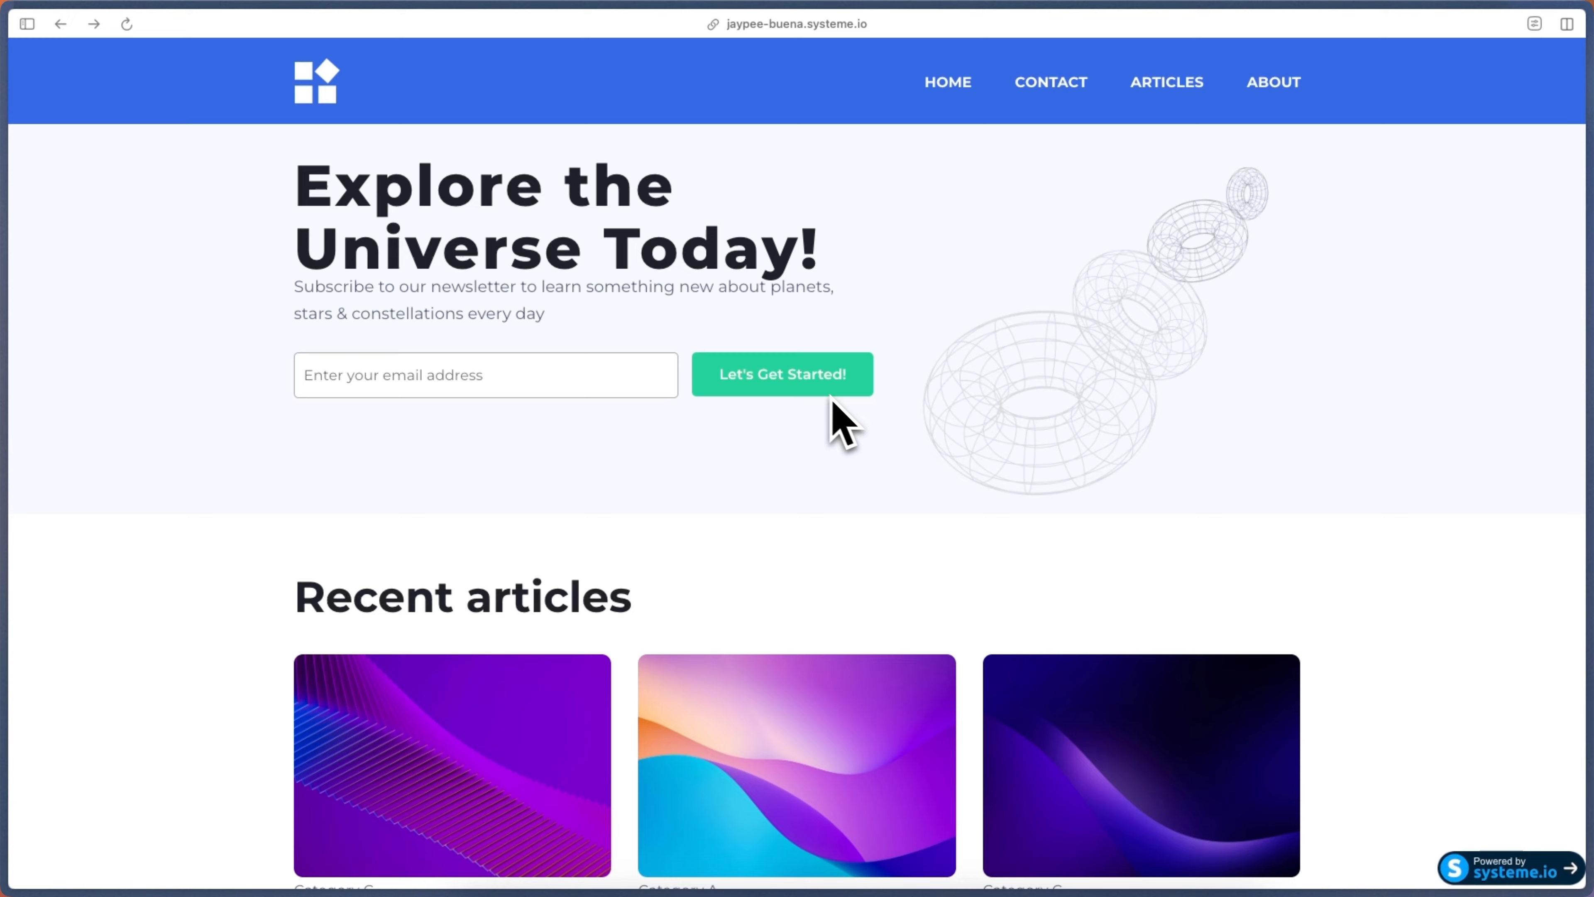
Open the recent article "Sed ut perspiciatis unde omnis iste natus" on the blog and read through its content and layout.
{"action": "scroll", "coordinate": [847, 412], "scroll_direction": "down", "scroll_amount": 6}
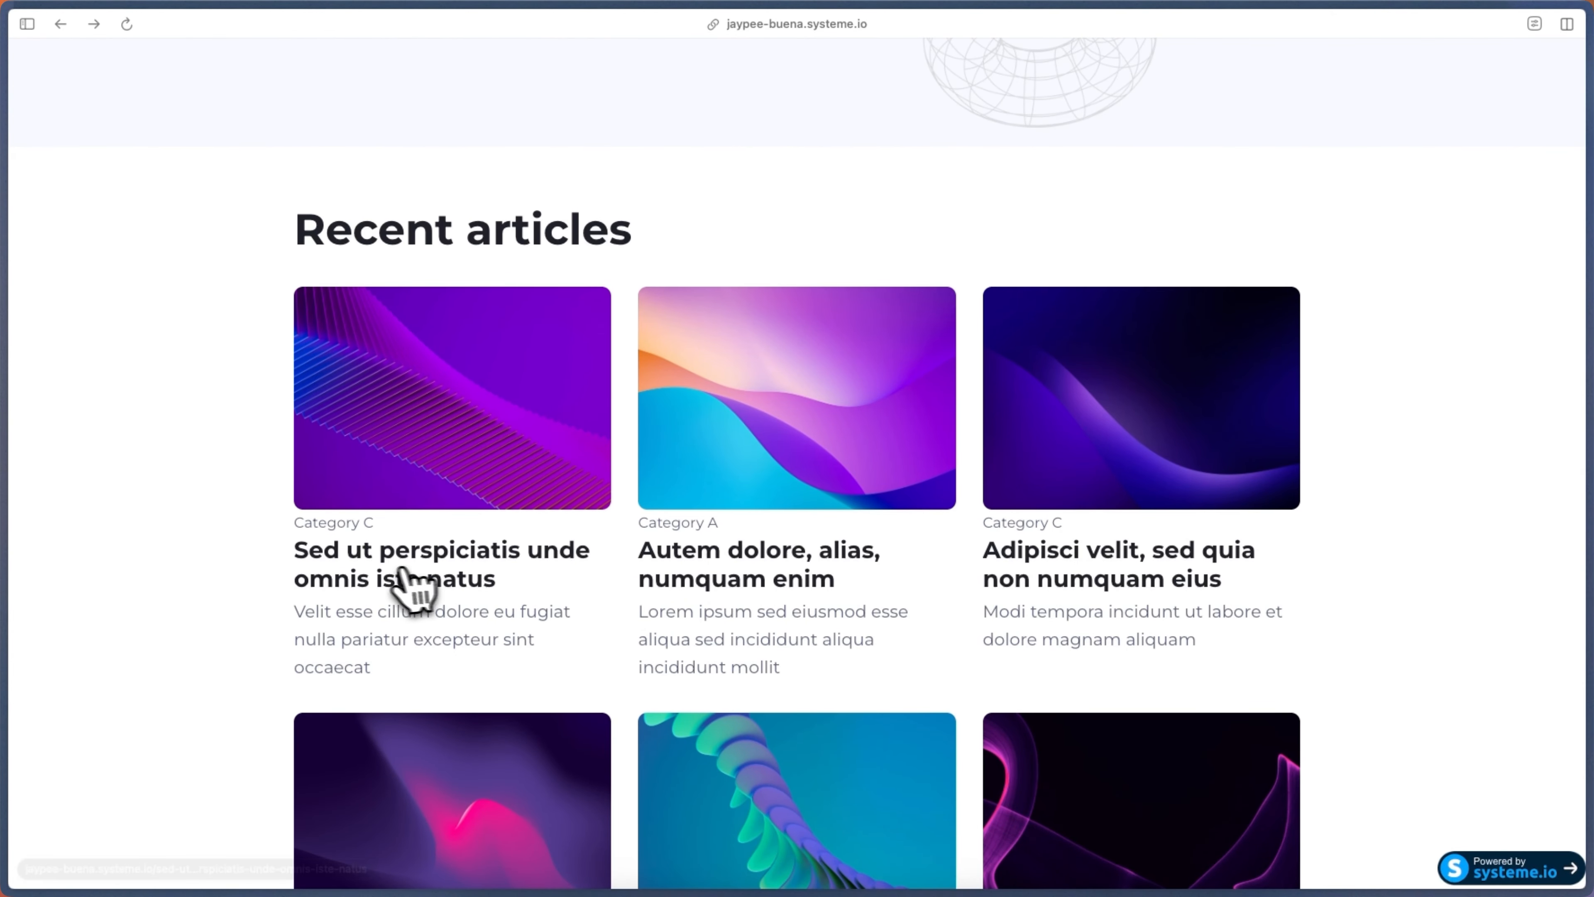
{"action": "left_click", "coordinate": [467, 587]}
{"action": "scroll", "coordinate": [706, 458], "scroll_direction": "down", "scroll_amount": 3}
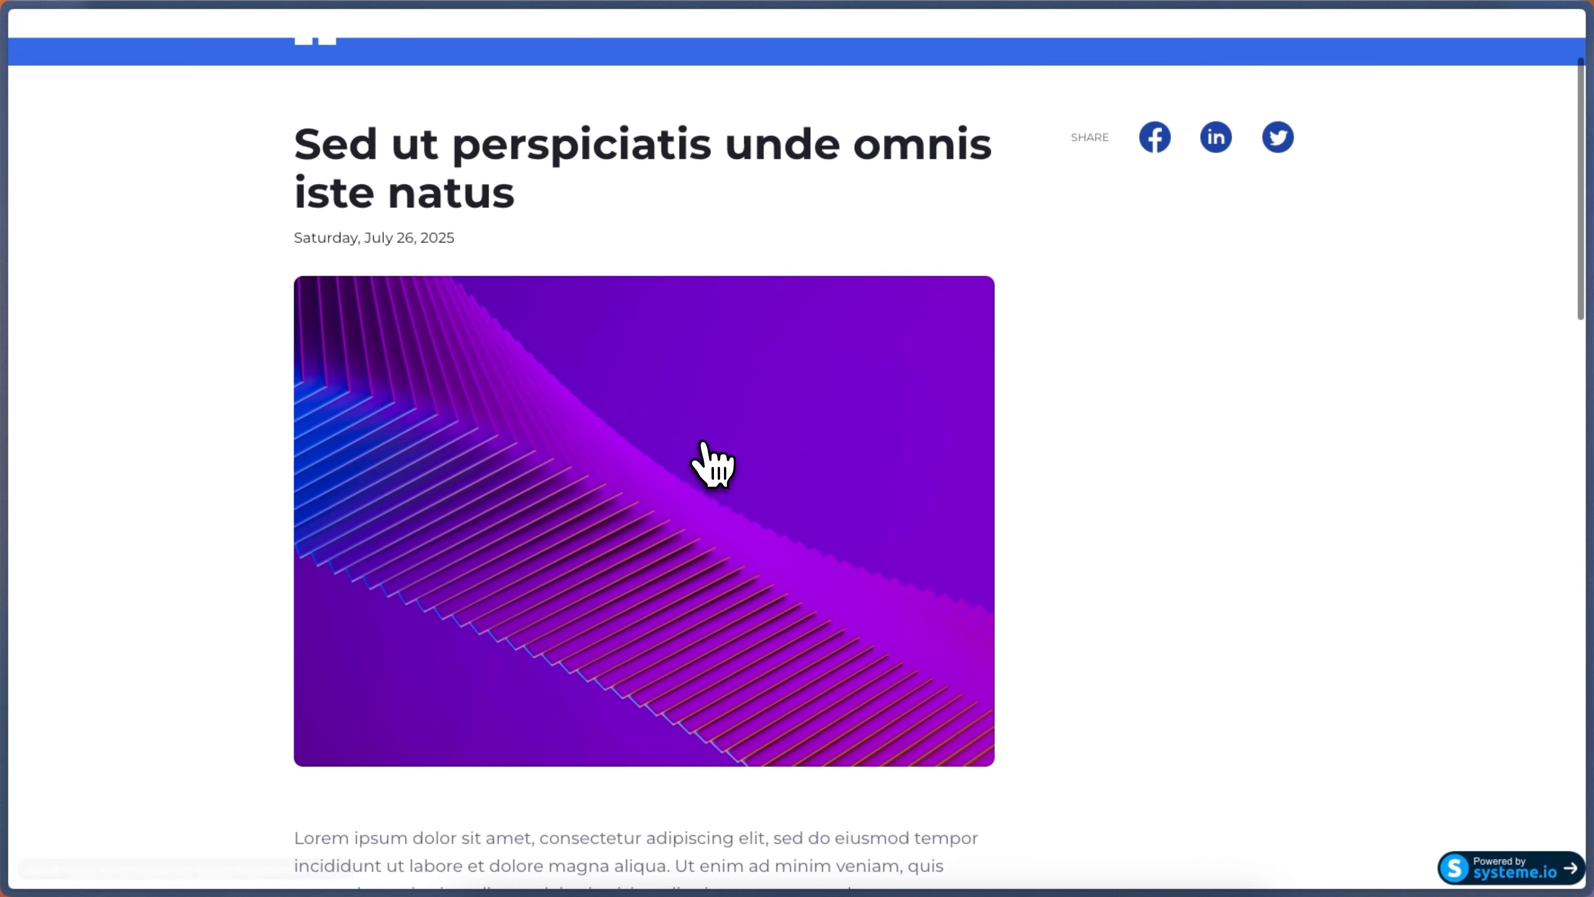
{"action": "scroll", "coordinate": [713, 465], "scroll_direction": "down", "scroll_amount": 15}
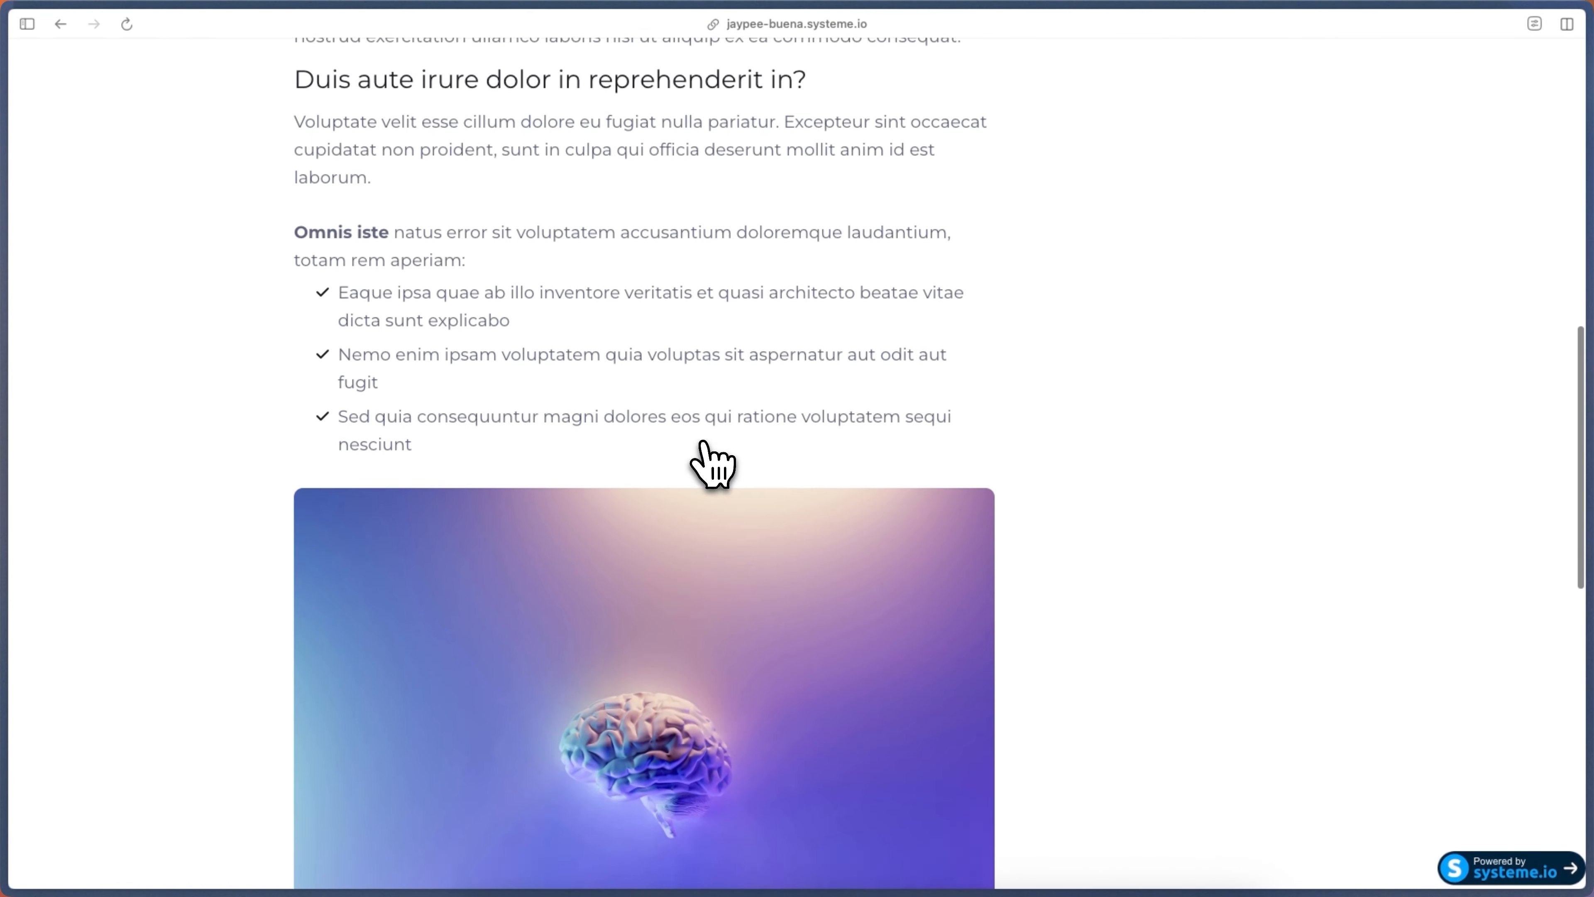
{"action": "scroll", "coordinate": [713, 465], "scroll_direction": "up", "scroll_amount": 10}
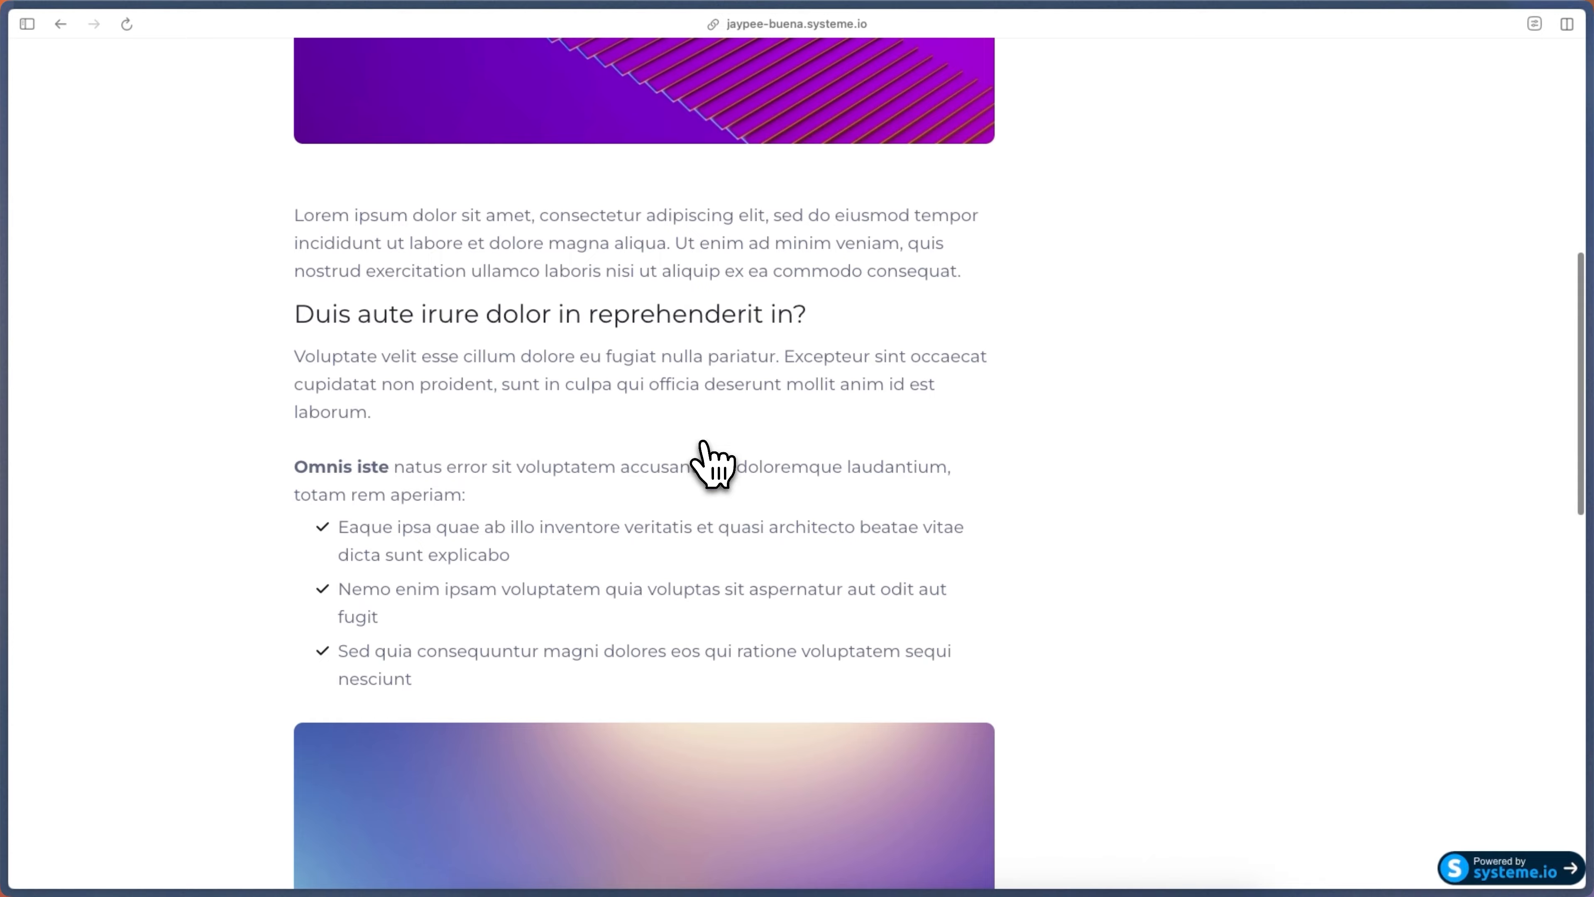
{"action": "scroll", "coordinate": [712, 465], "scroll_direction": "up", "scroll_amount": 9}
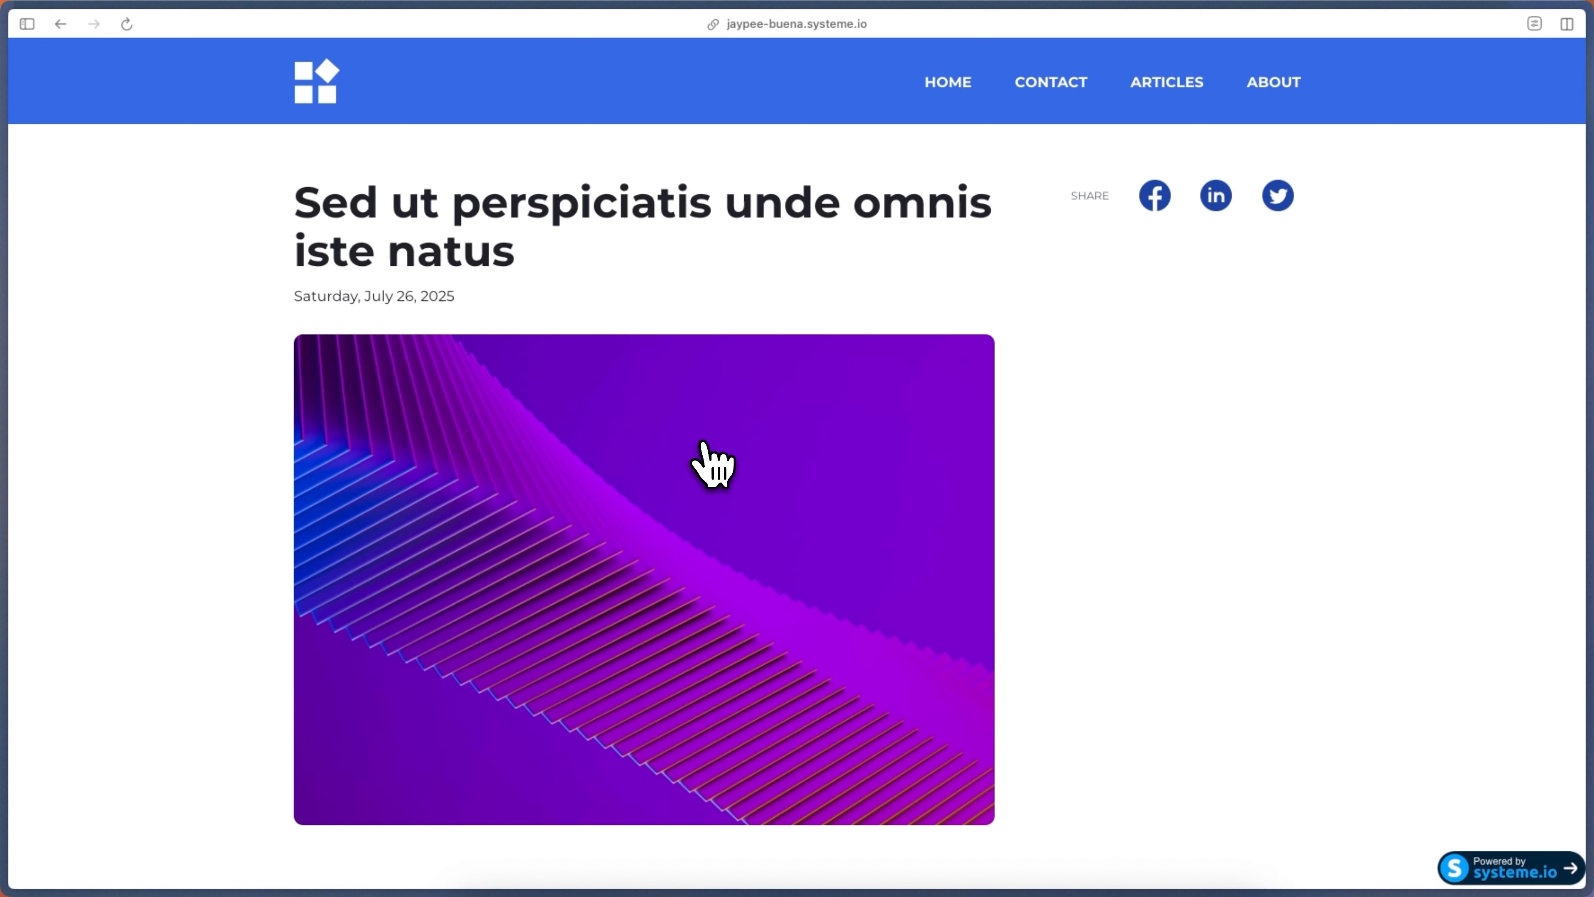
Return to the blog's home page and examine its category sections, newsletter sign-up and footer.
{"action": "scroll", "coordinate": [713, 465], "scroll_direction": "left", "scroll_amount": 5}
{"action": "scroll", "coordinate": [929, 417], "scroll_direction": "down", "scroll_amount": 5}
{"action": "scroll", "coordinate": [934, 414], "scroll_direction": "down", "scroll_amount": 10}
{"action": "scroll", "coordinate": [934, 414], "scroll_direction": "down", "scroll_amount": 1}
{"action": "scroll", "coordinate": [1067, 552], "scroll_direction": "down", "scroll_amount": 12}
{"action": "scroll", "coordinate": [1067, 552], "scroll_direction": "down", "scroll_amount": 18}
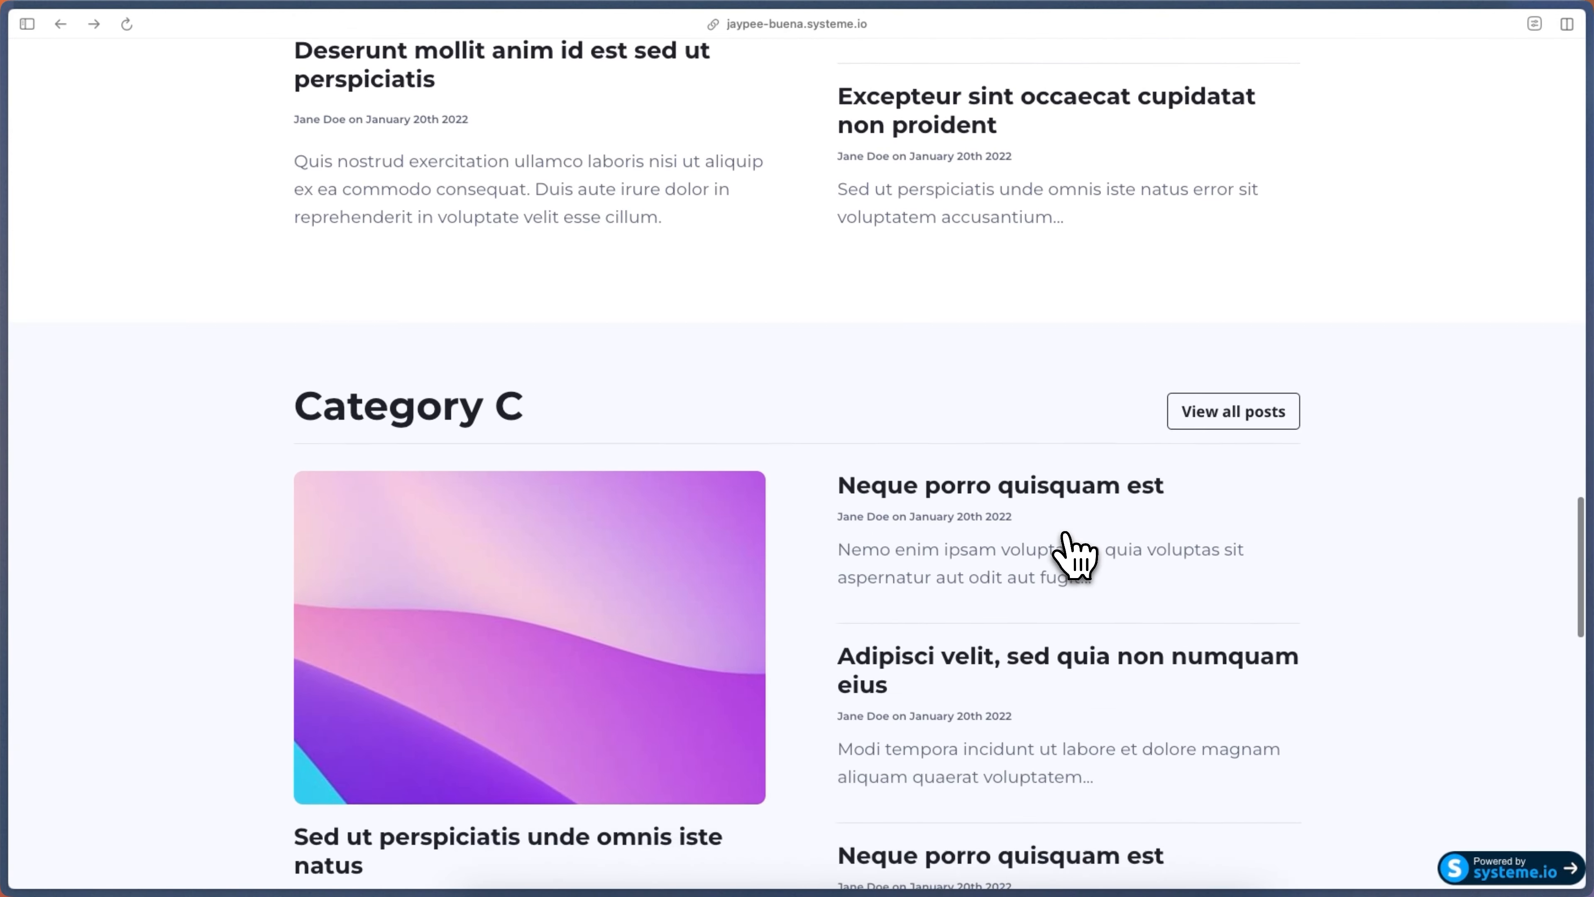
{"action": "scroll", "coordinate": [1067, 552], "scroll_direction": "down", "scroll_amount": 8}
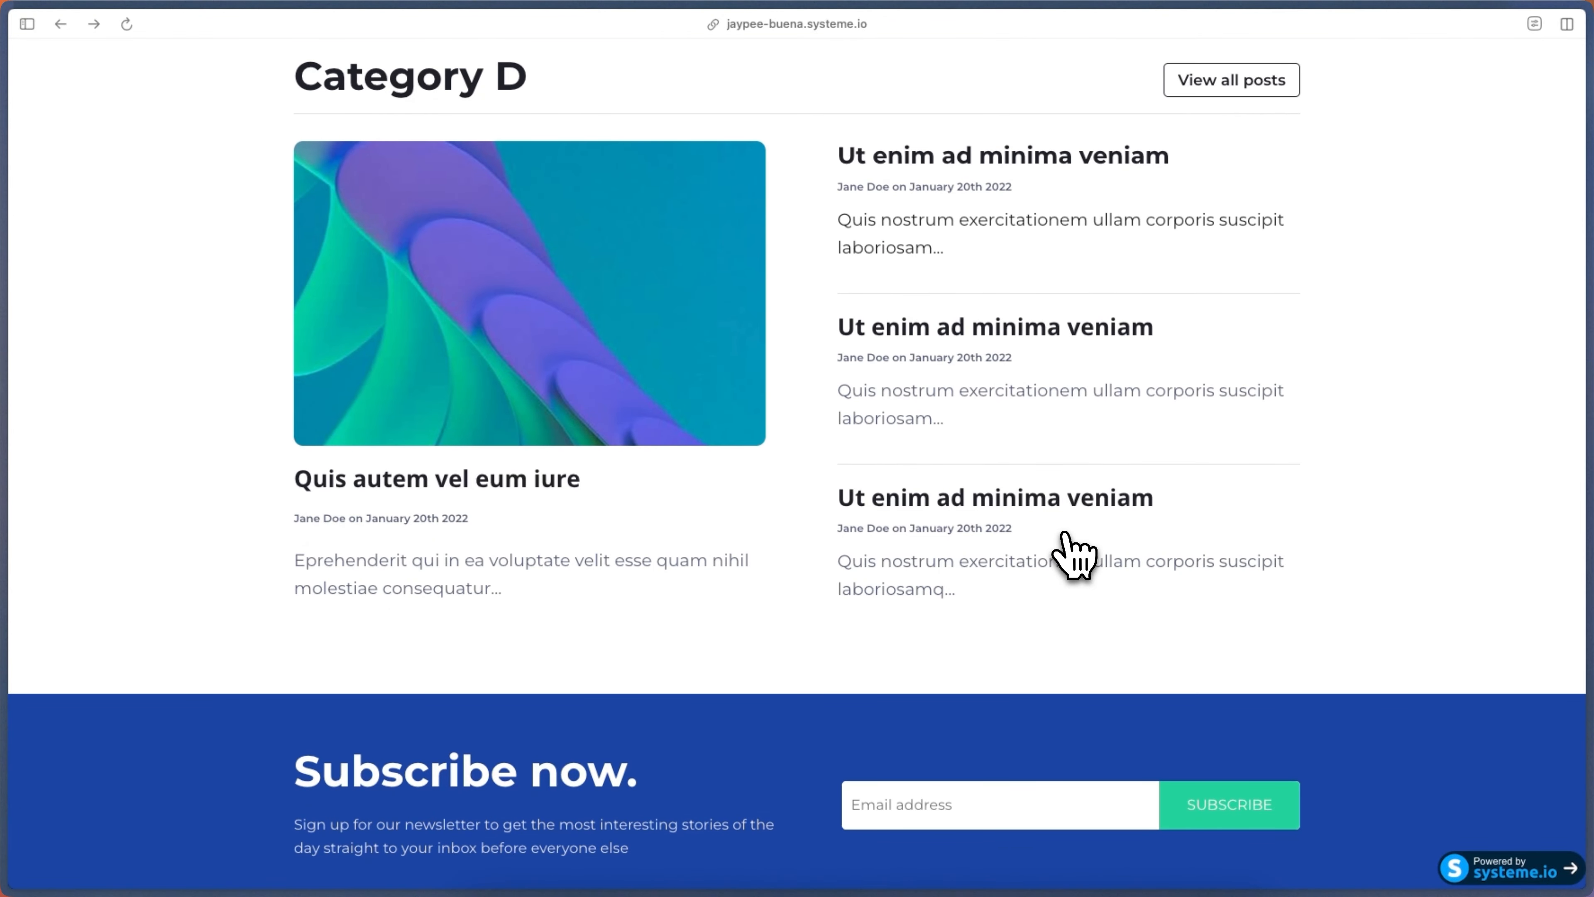
{"action": "scroll", "coordinate": [1075, 556], "scroll_direction": "down", "scroll_amount": 3}
{"action": "scroll", "coordinate": [1074, 556], "scroll_direction": "down", "scroll_amount": 1}
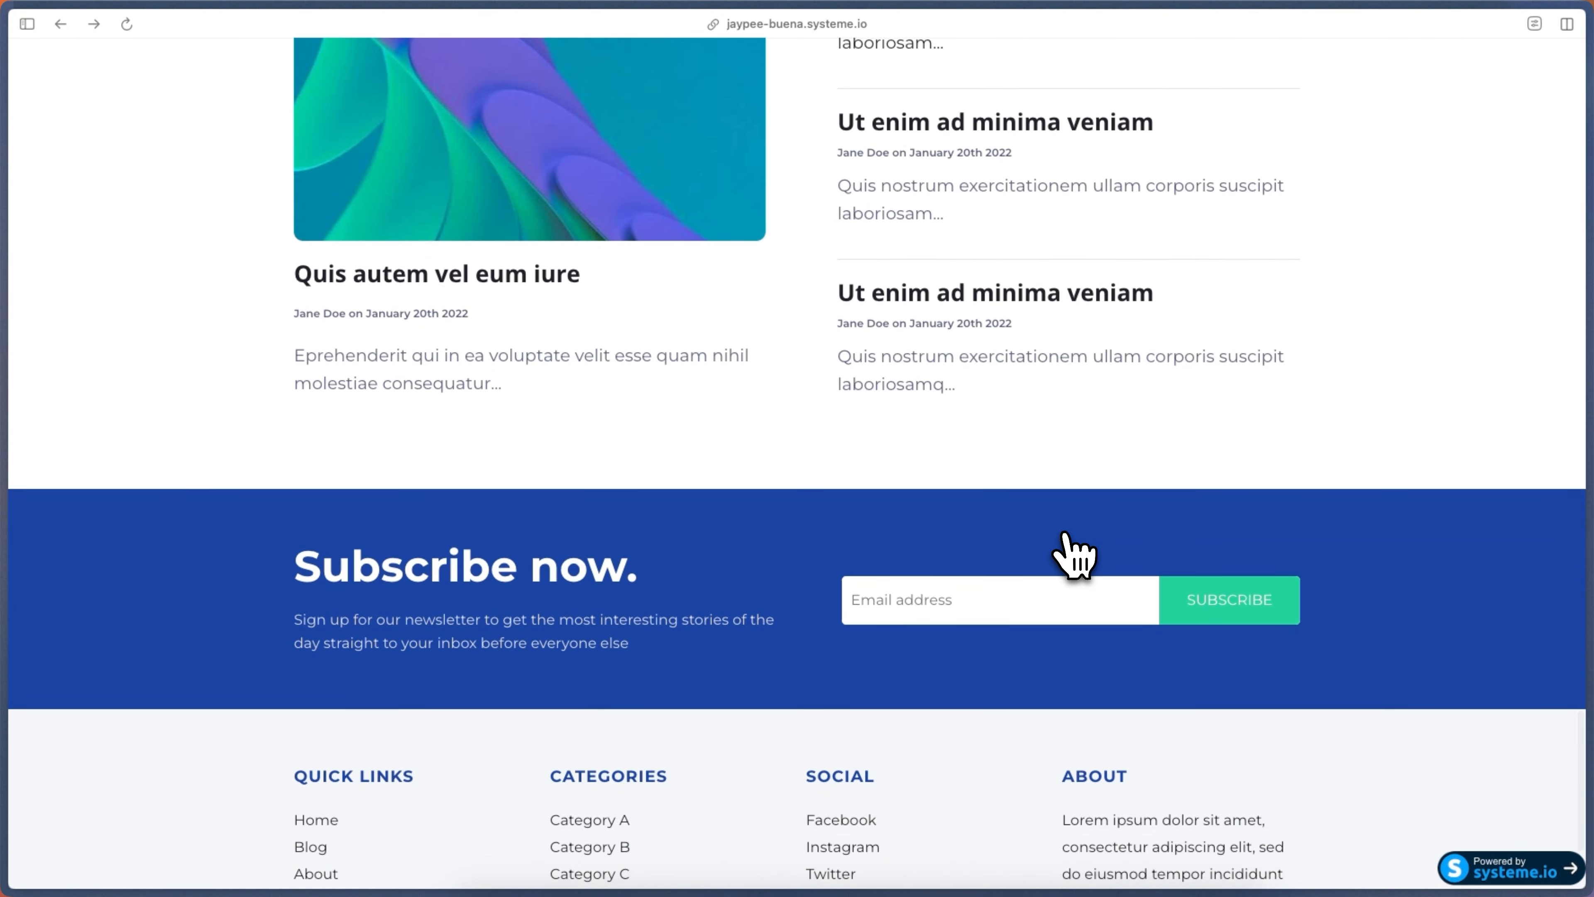
{"action": "scroll", "coordinate": [1075, 556], "scroll_direction": "up", "scroll_amount": 20}
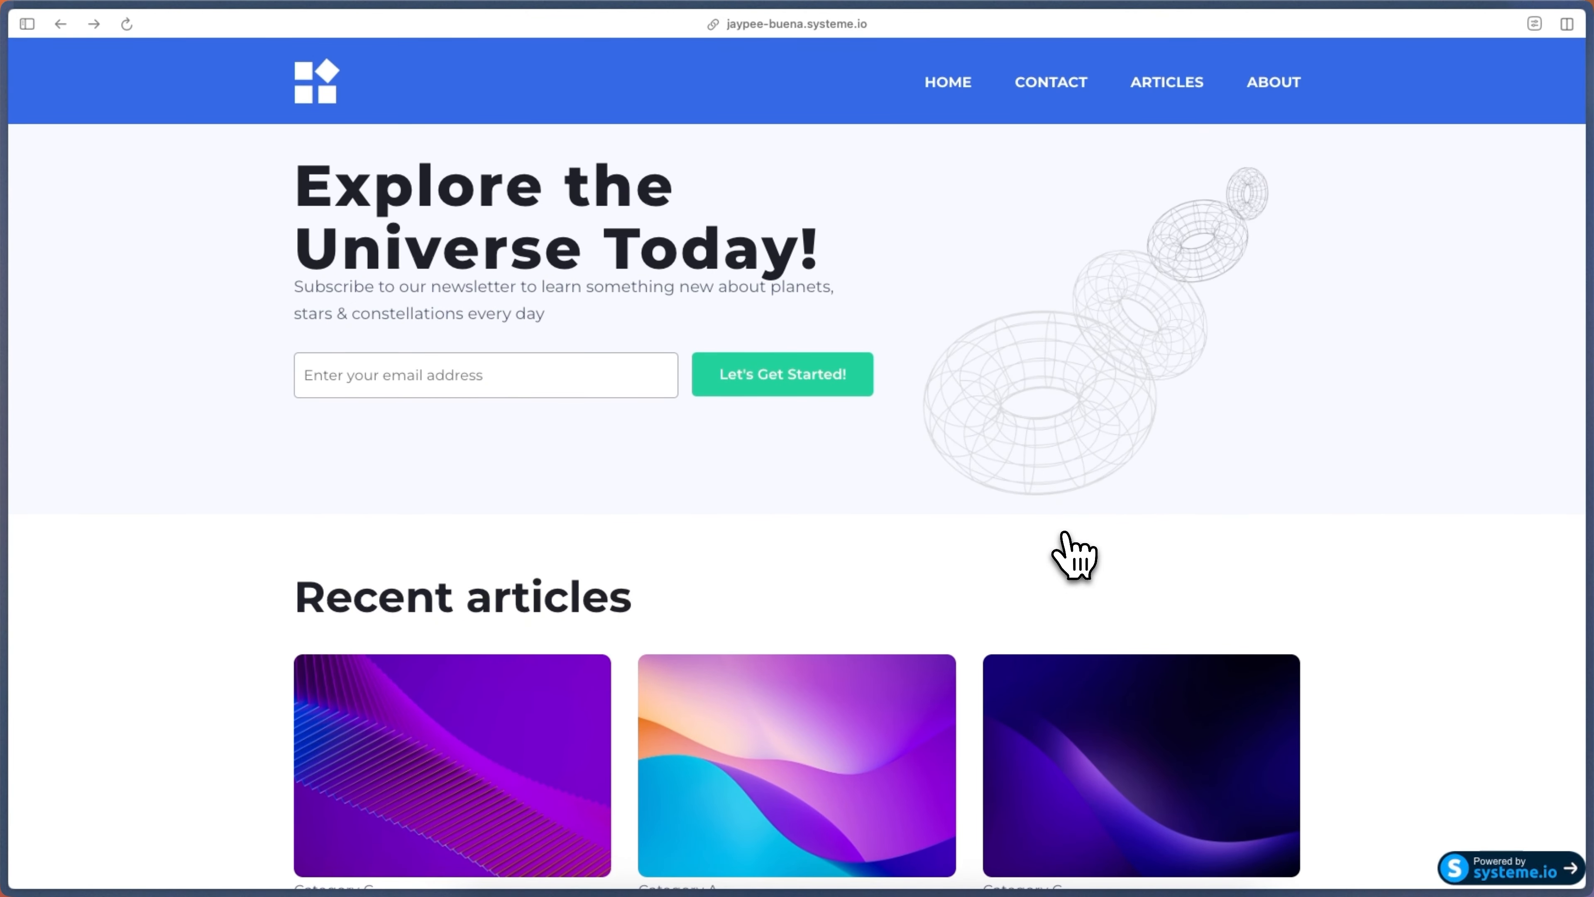
Go back to the Blogs dashboard and start a new blog named "My First Blog" on the existing systeme.io domain with URL path "second".
{"action": "key", "text": "ctrl+Tab"}
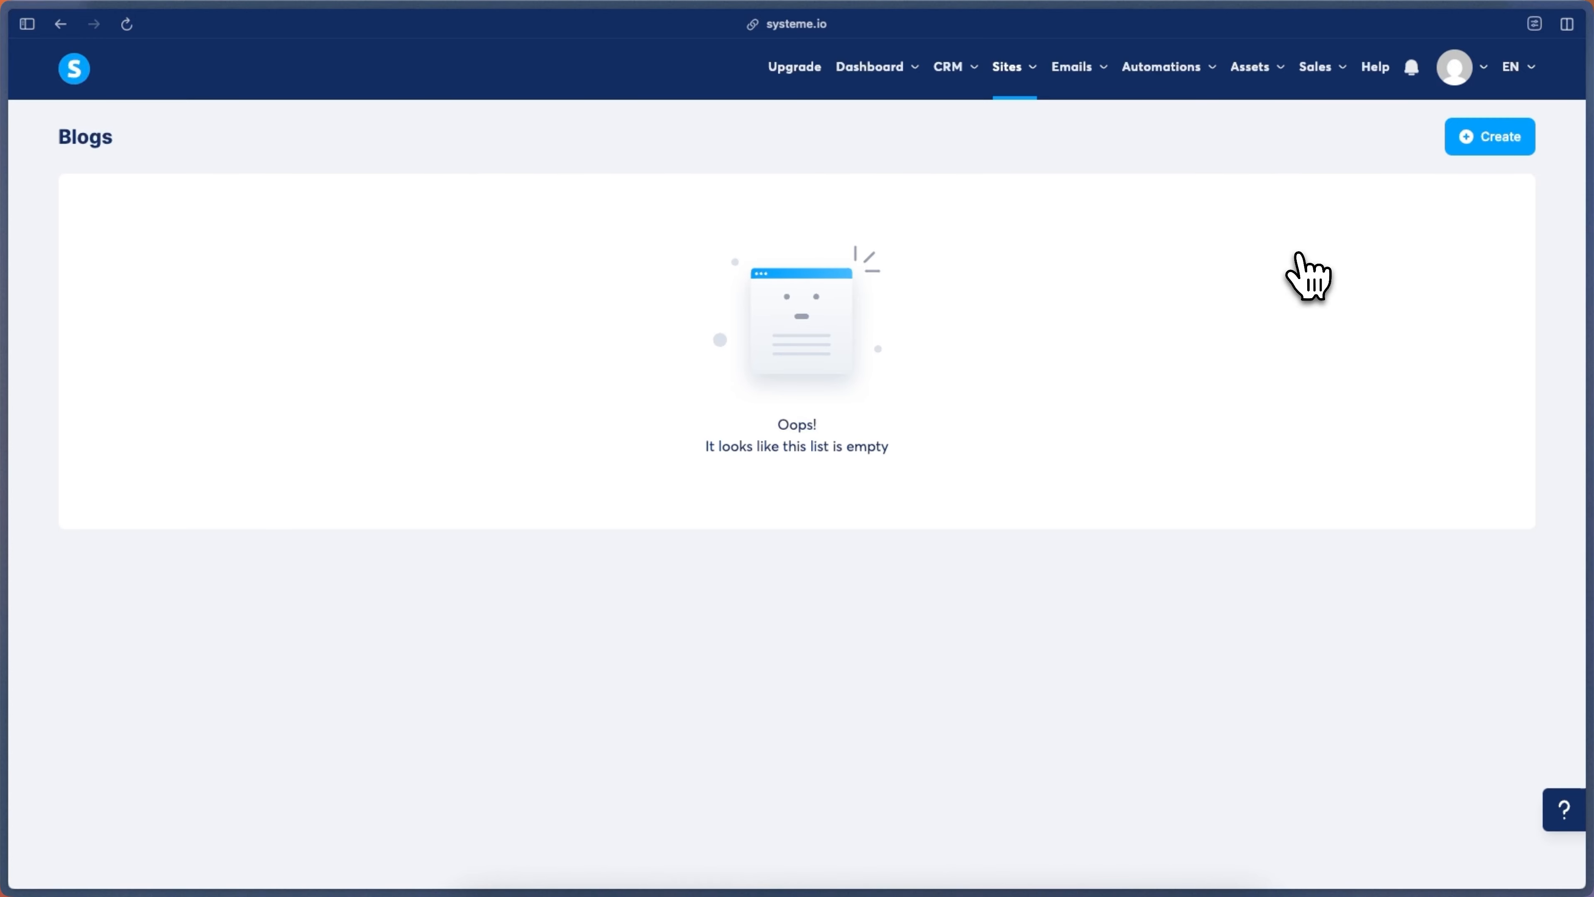
{"action": "mouse_move", "coordinate": [1023, 85]}
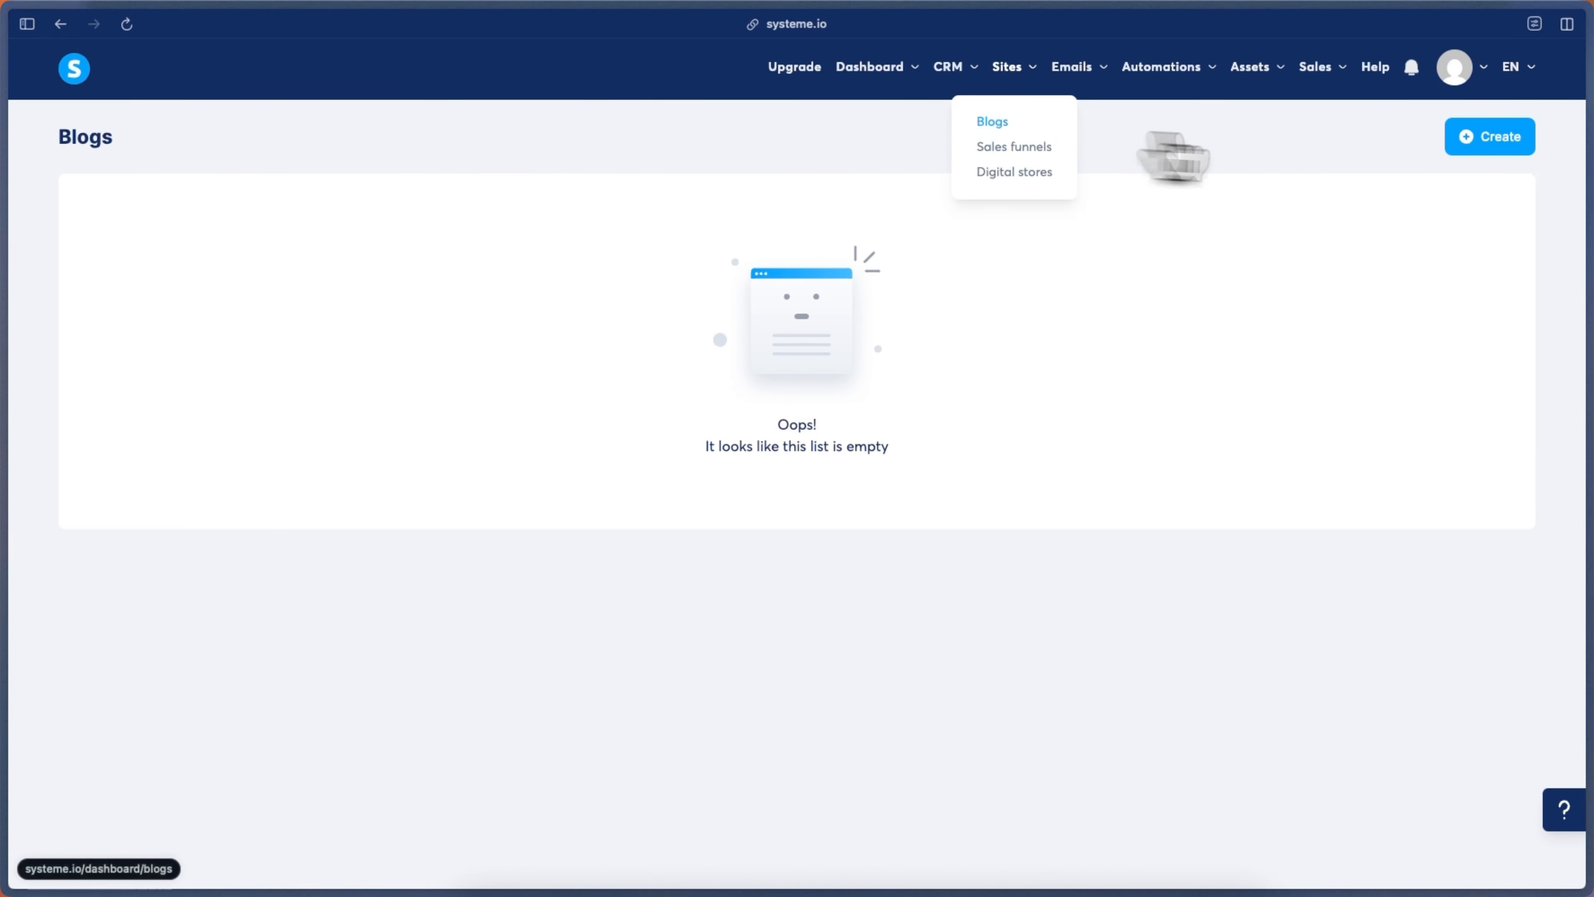
{"action": "left_click", "coordinate": [1488, 140]}
{"action": "left_click", "coordinate": [734, 229]}
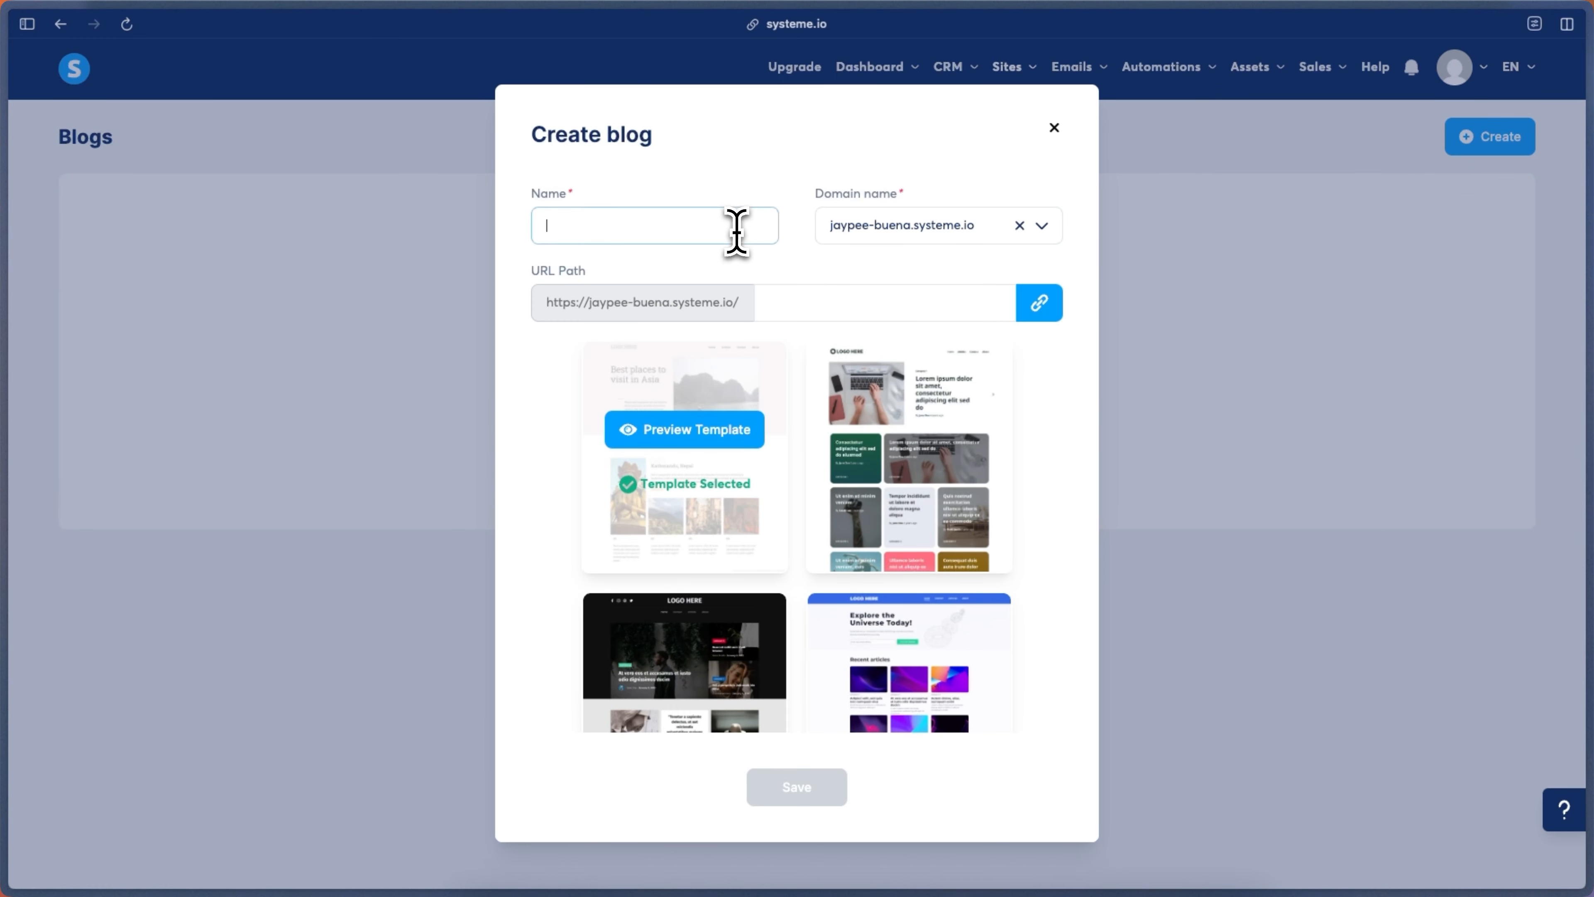
{"action": "type", "text": "My First Blog"}
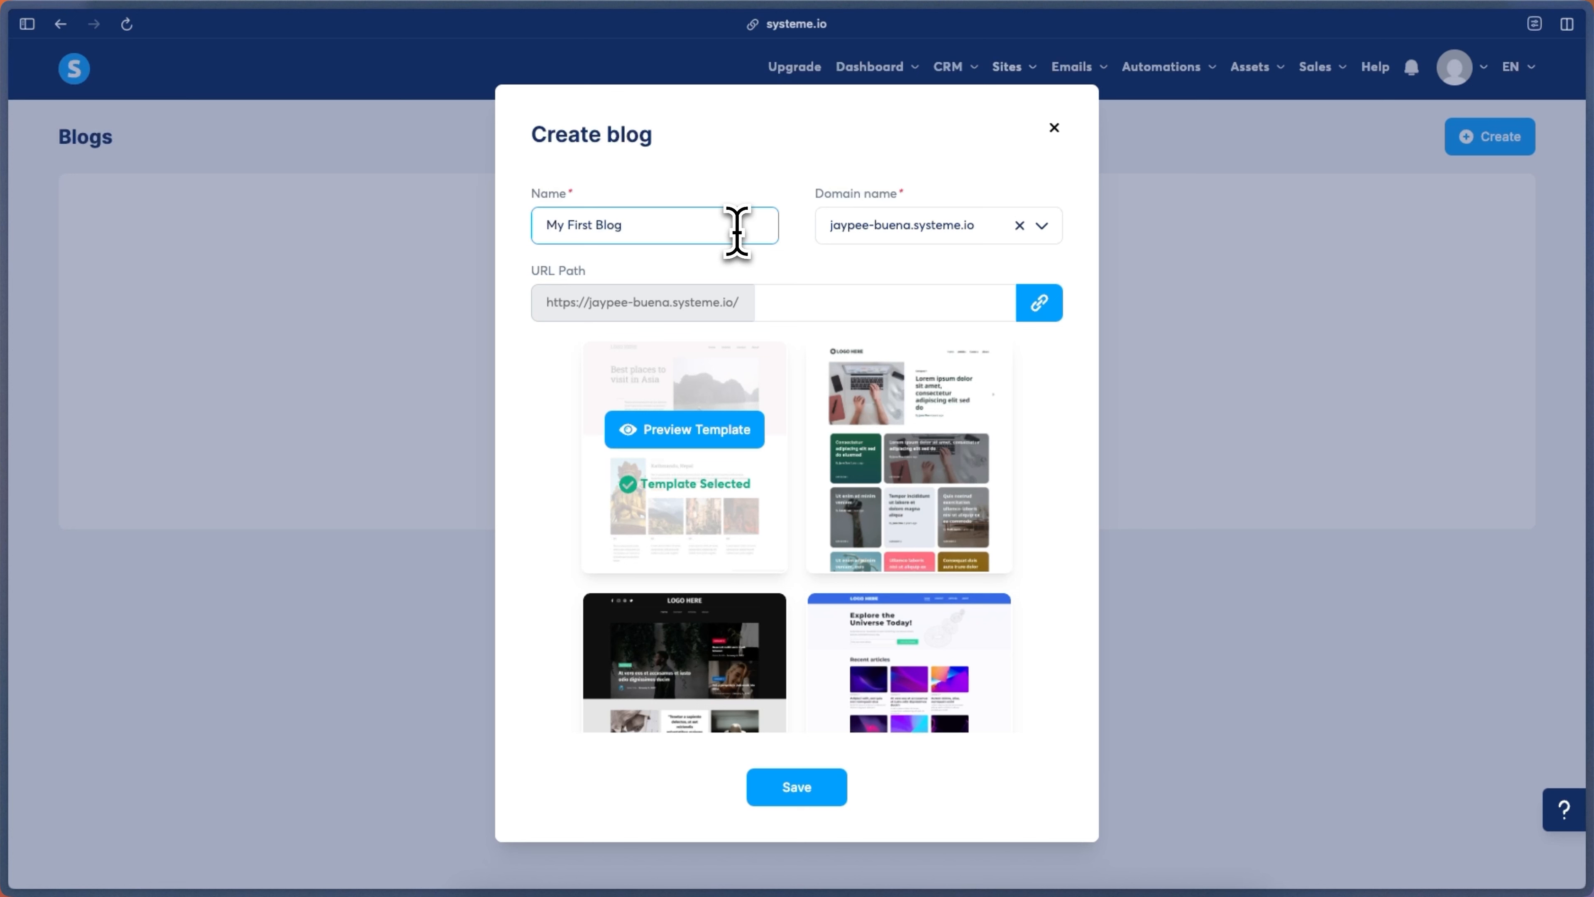
{"action": "left_click", "coordinate": [936, 236]}
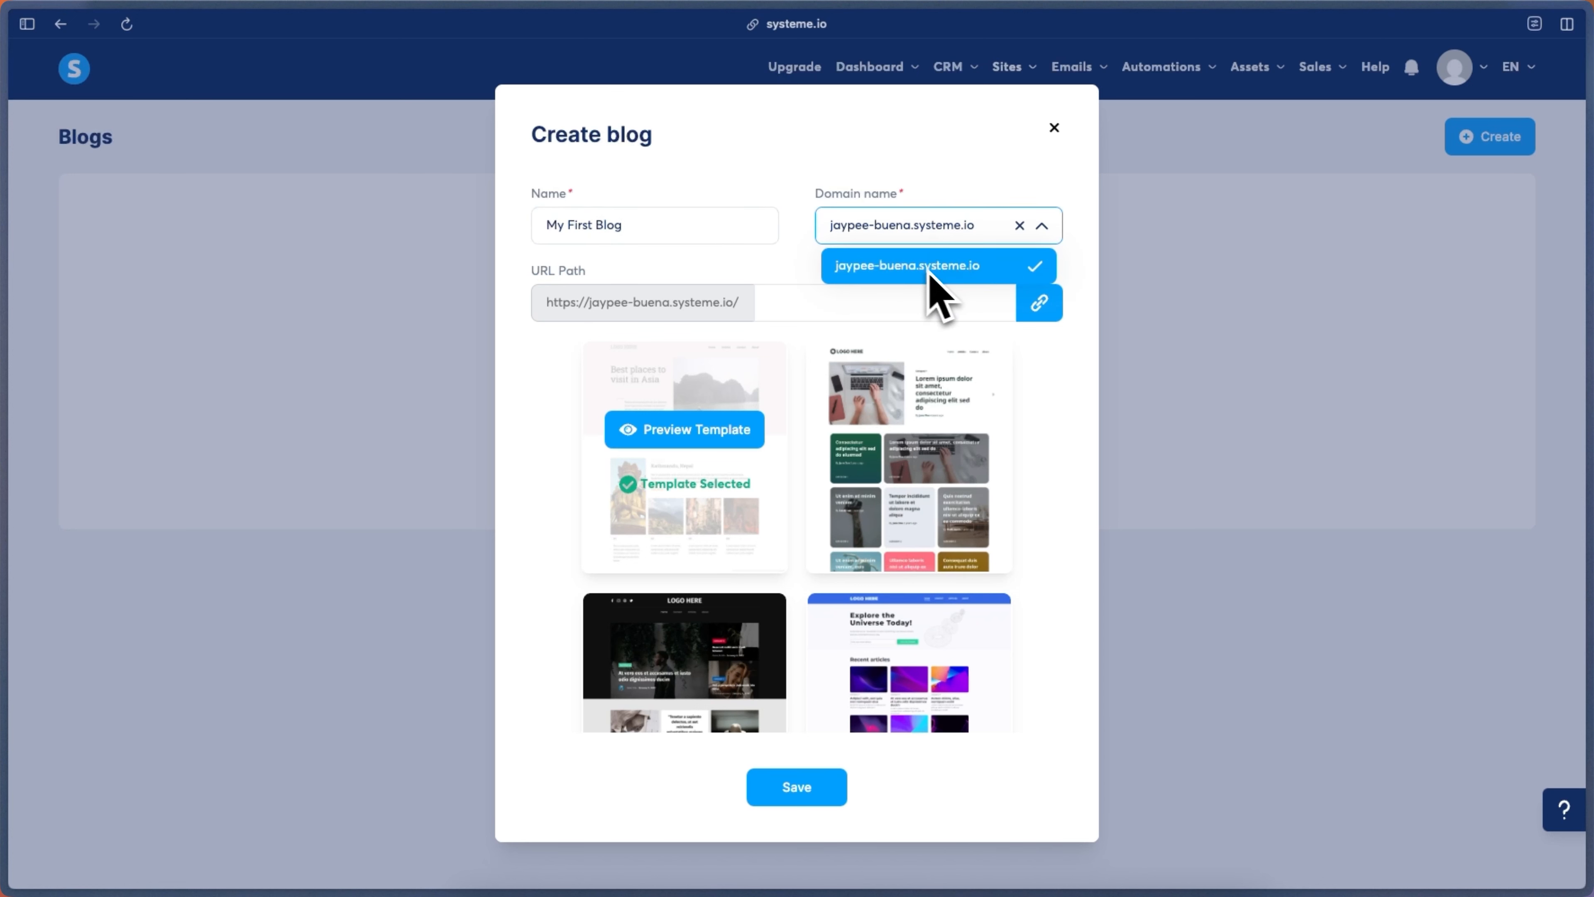
{"action": "left_click", "coordinate": [1039, 271]}
{"action": "left_click", "coordinate": [819, 302]}
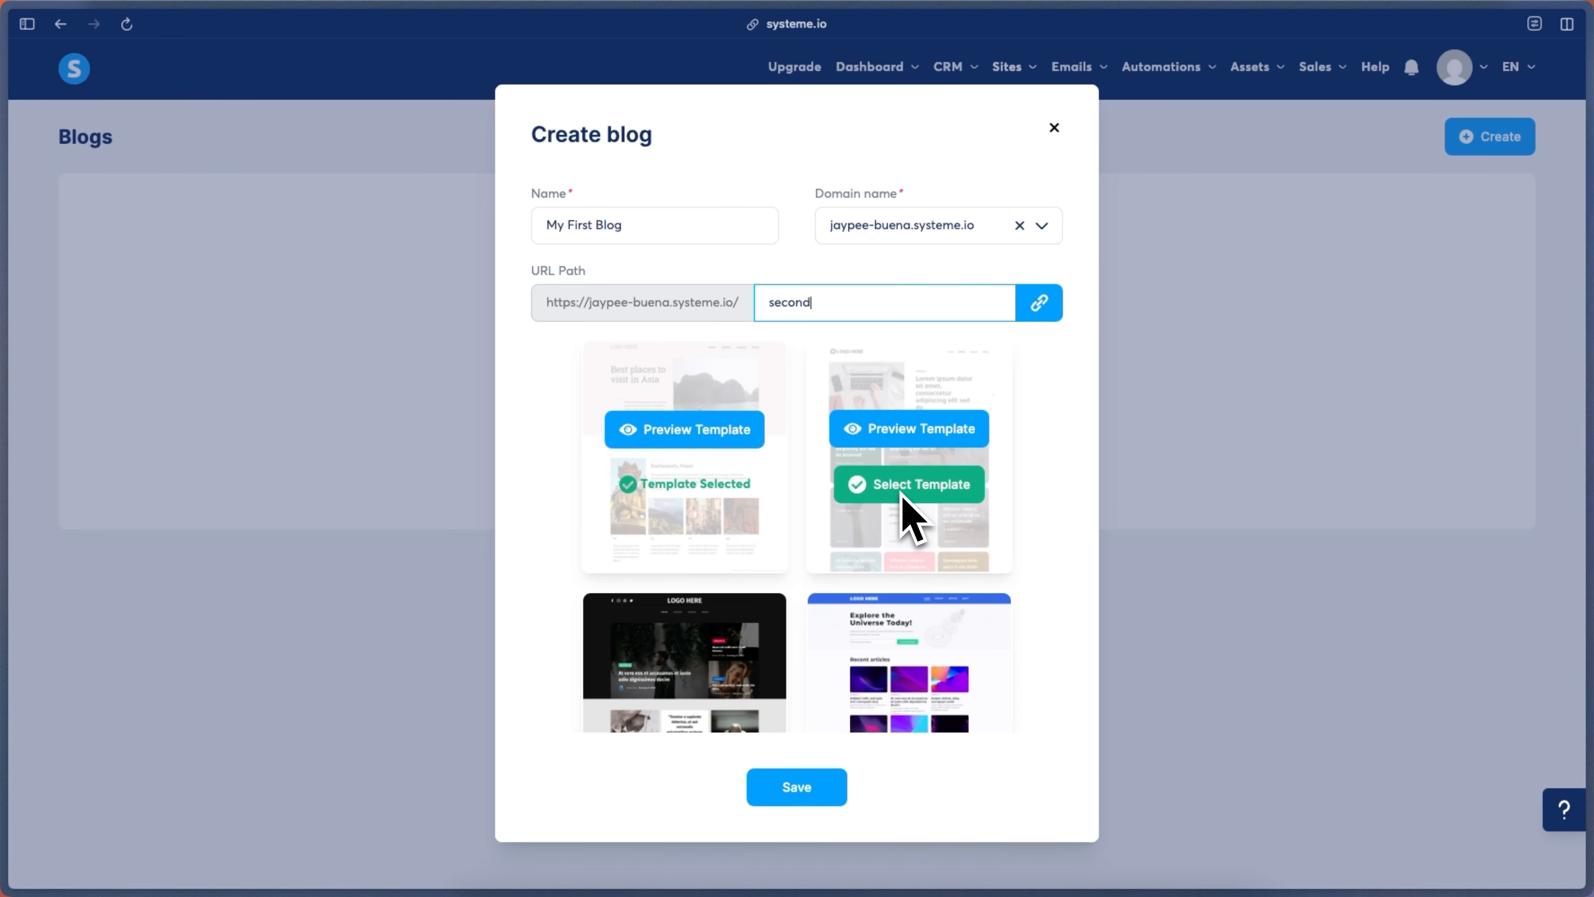
Browse the blog templates, select the one with the black header and dark hero image, and save the new blog.
{"action": "scroll", "coordinate": [902, 512], "scroll_direction": "down", "scroll_amount": 3}
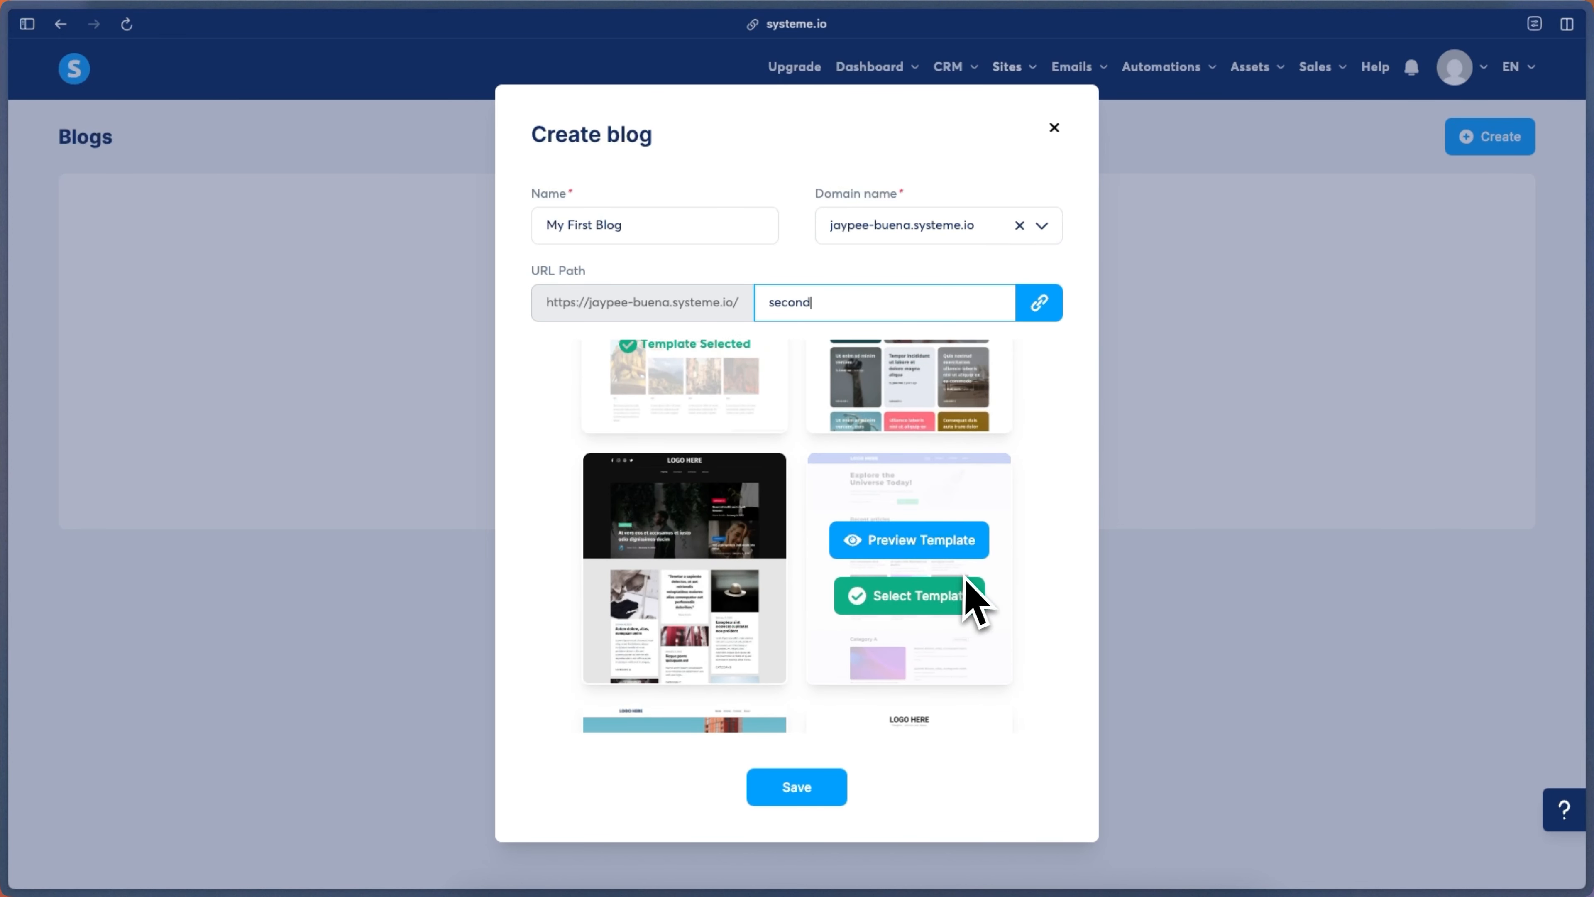
{"action": "scroll", "coordinate": [970, 594], "scroll_direction": "down", "scroll_amount": 5}
{"action": "scroll", "coordinate": [970, 594], "scroll_direction": "down", "scroll_amount": 5}
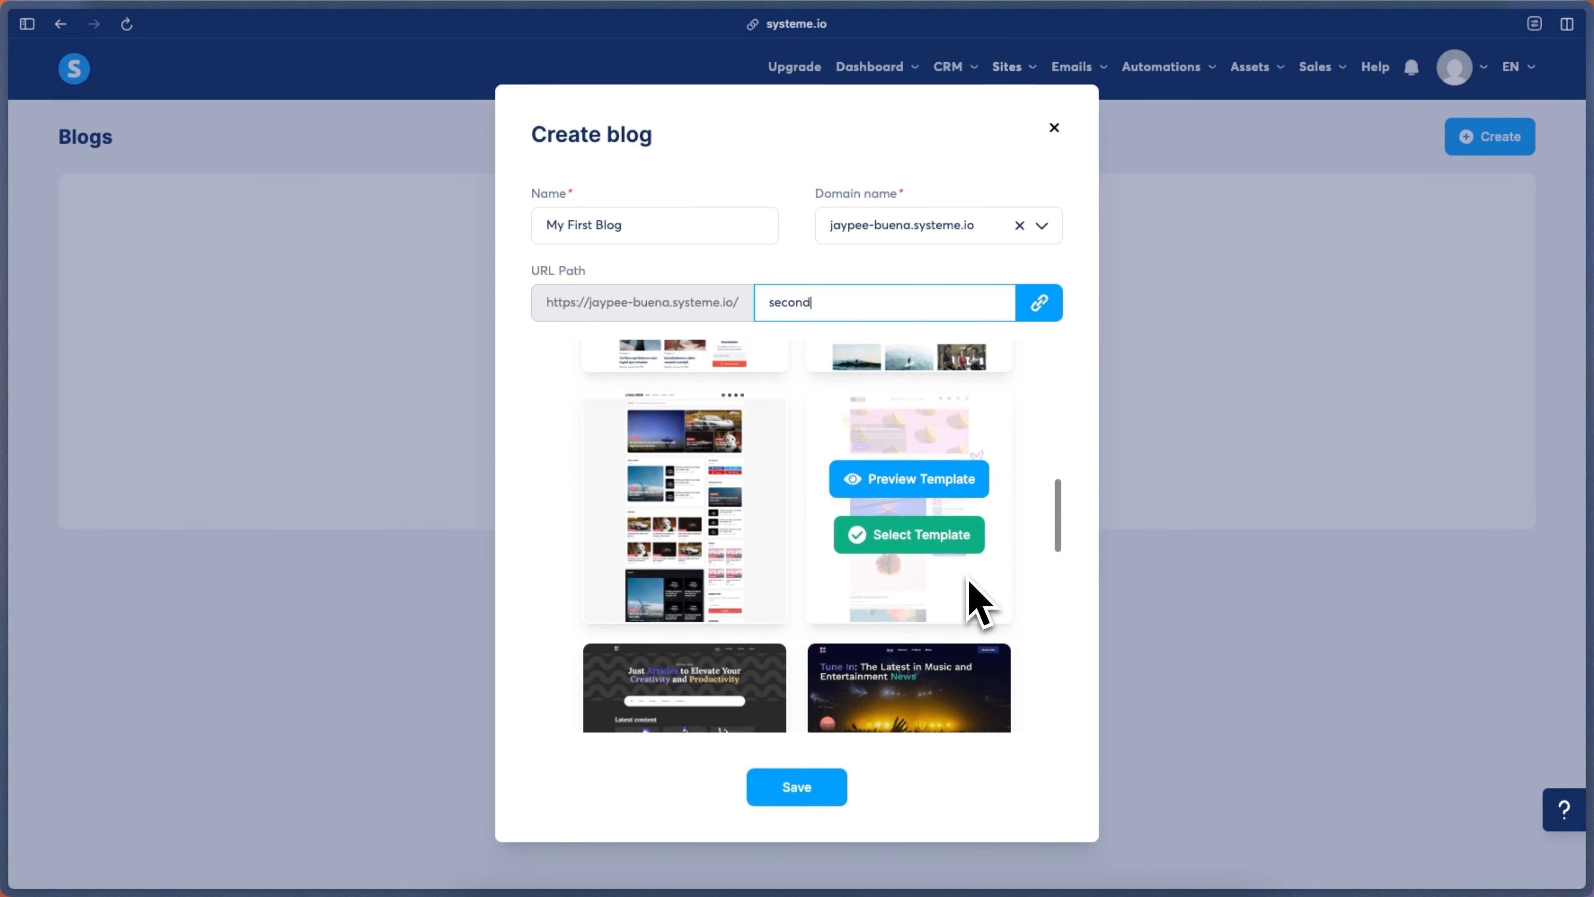
{"action": "scroll", "coordinate": [970, 593], "scroll_direction": "up", "scroll_amount": 5}
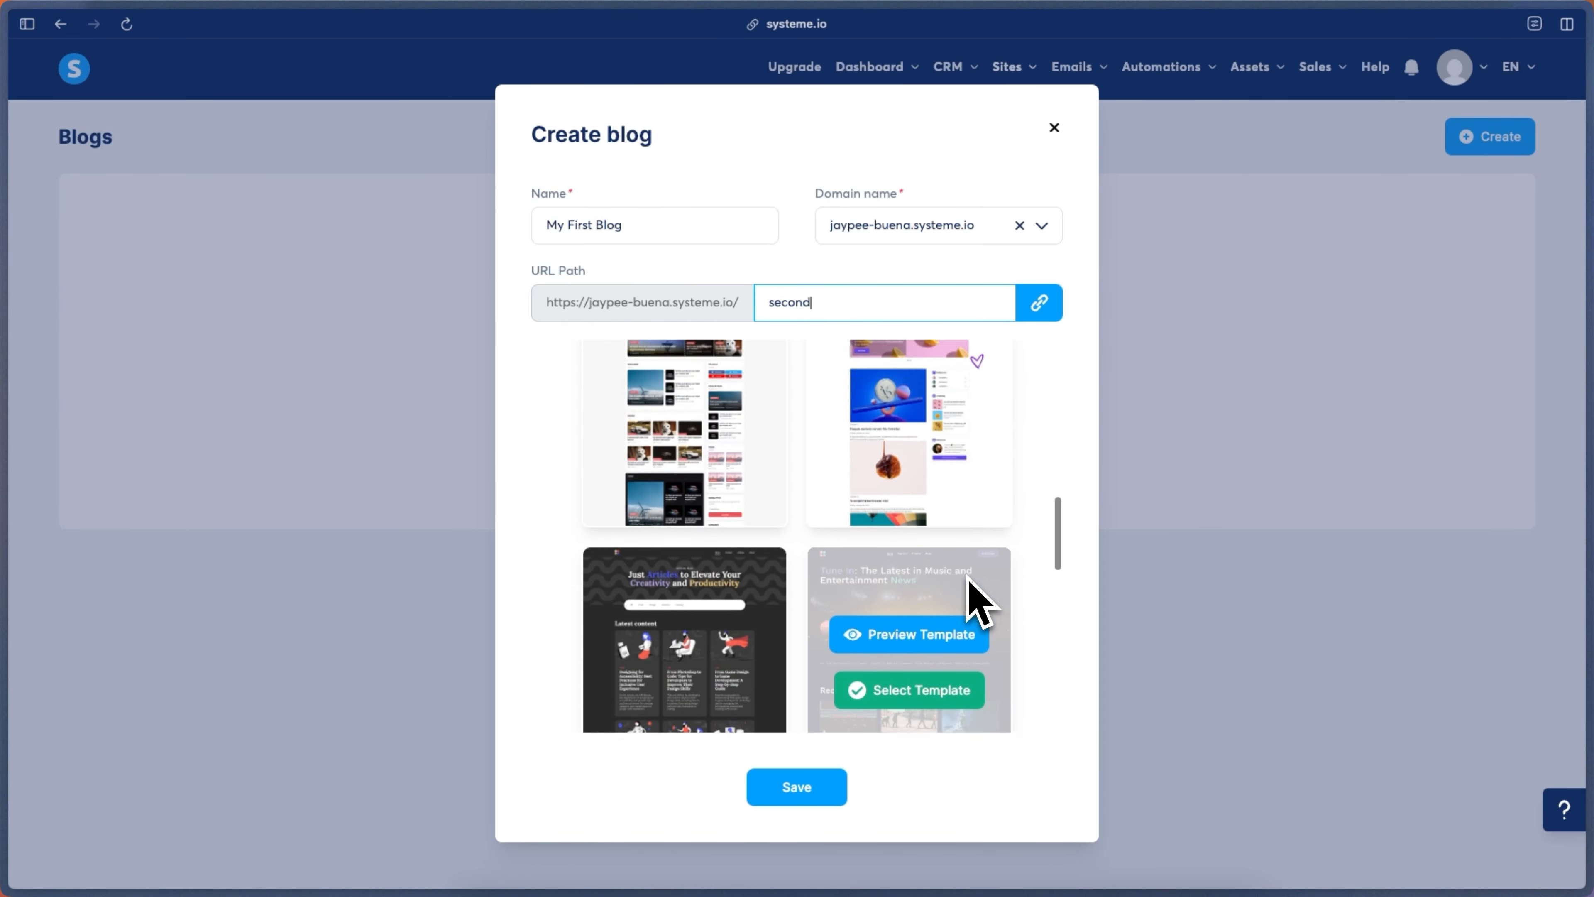
{"action": "scroll", "coordinate": [699, 471], "scroll_direction": "up", "scroll_amount": 2}
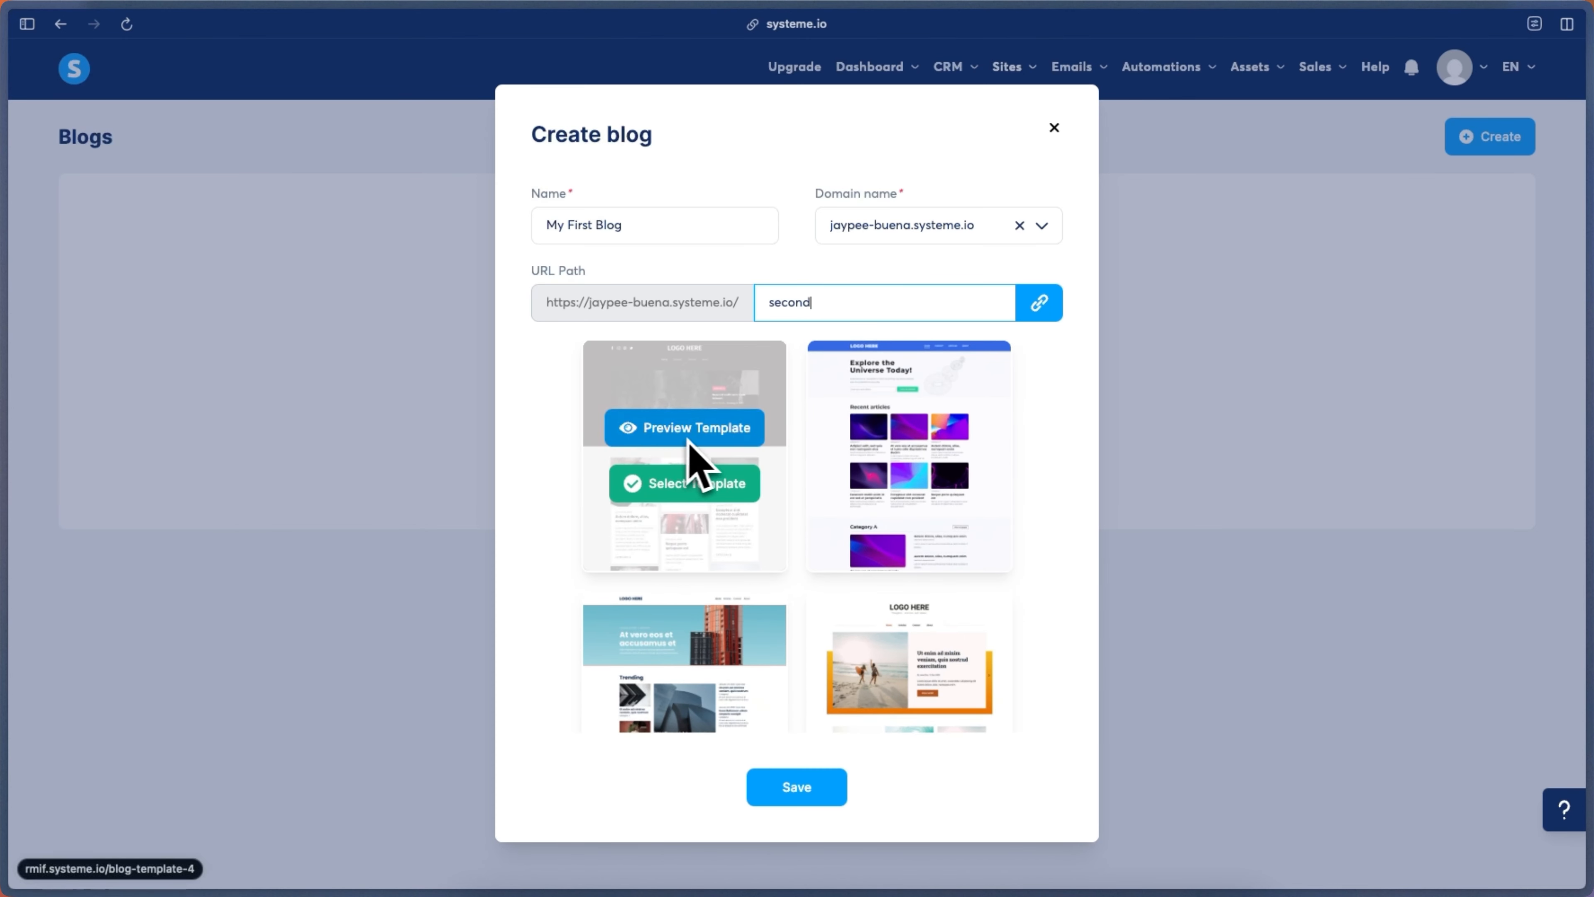
{"action": "left_click", "coordinate": [672, 485]}
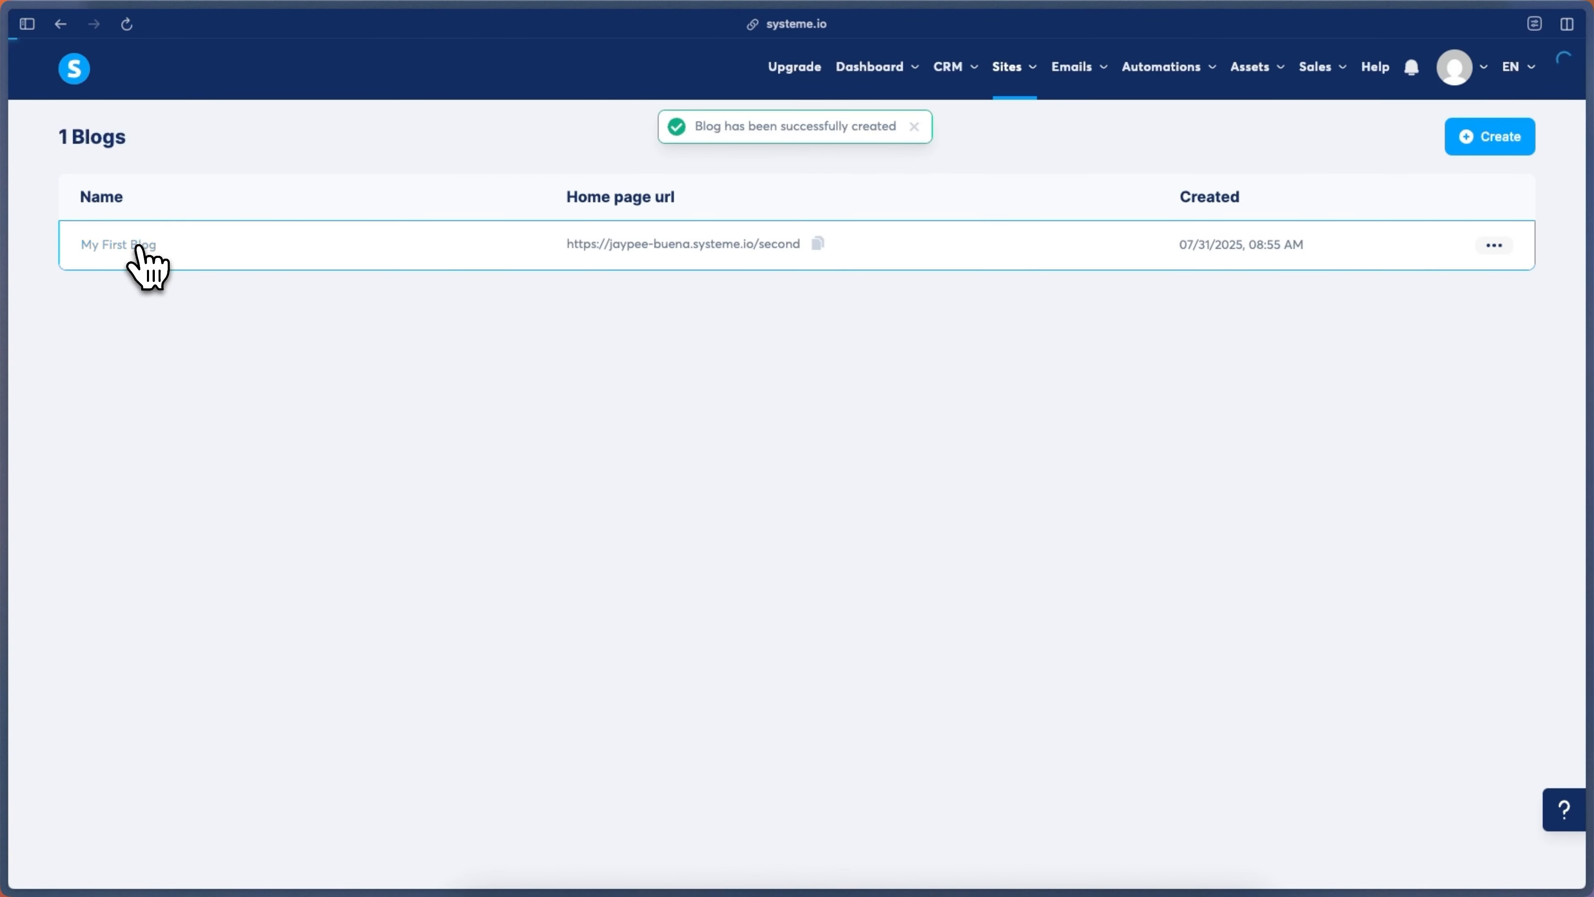
Open "My First Blog" and review its blog settings and the actions available for the first post.
{"action": "left_click", "coordinate": [134, 246]}
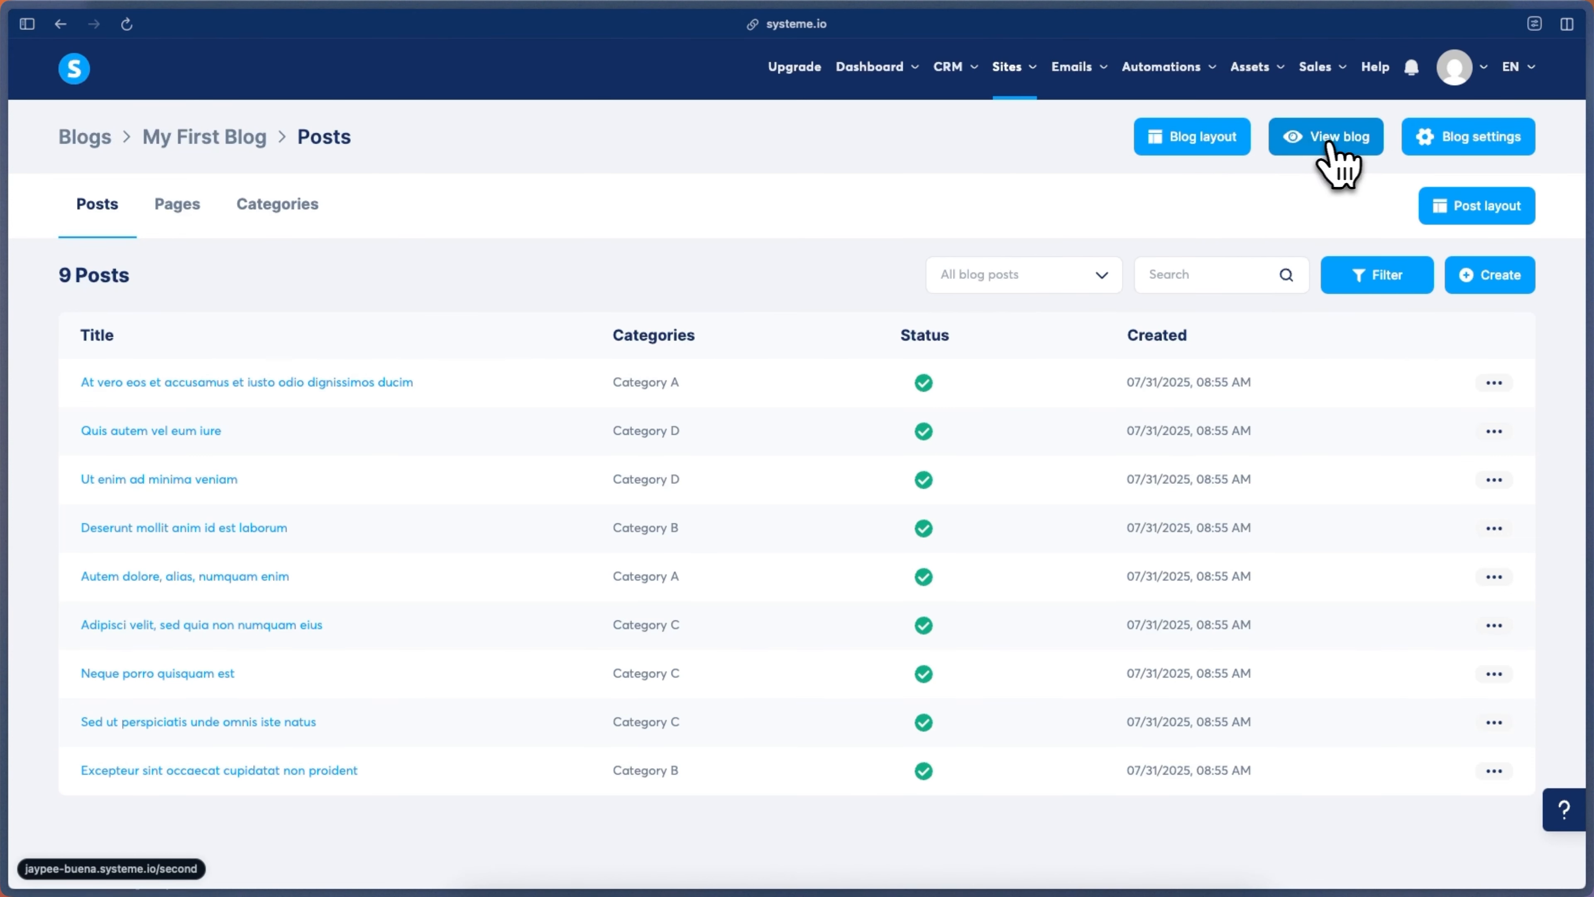
{"action": "left_click", "coordinate": [1475, 145]}
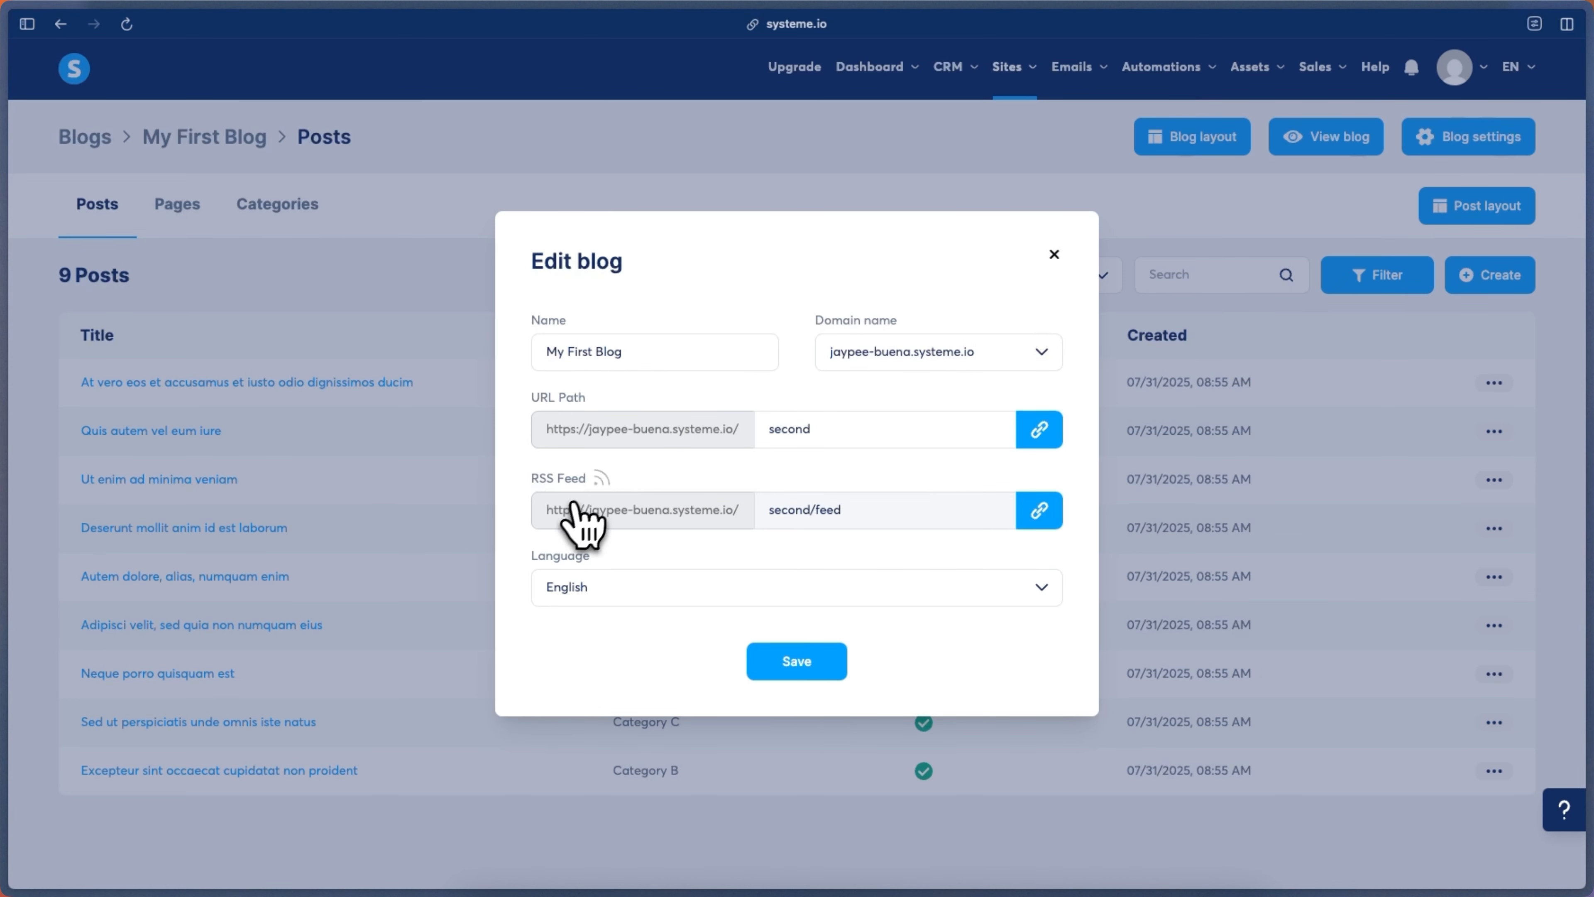
{"action": "left_click", "coordinate": [1055, 254]}
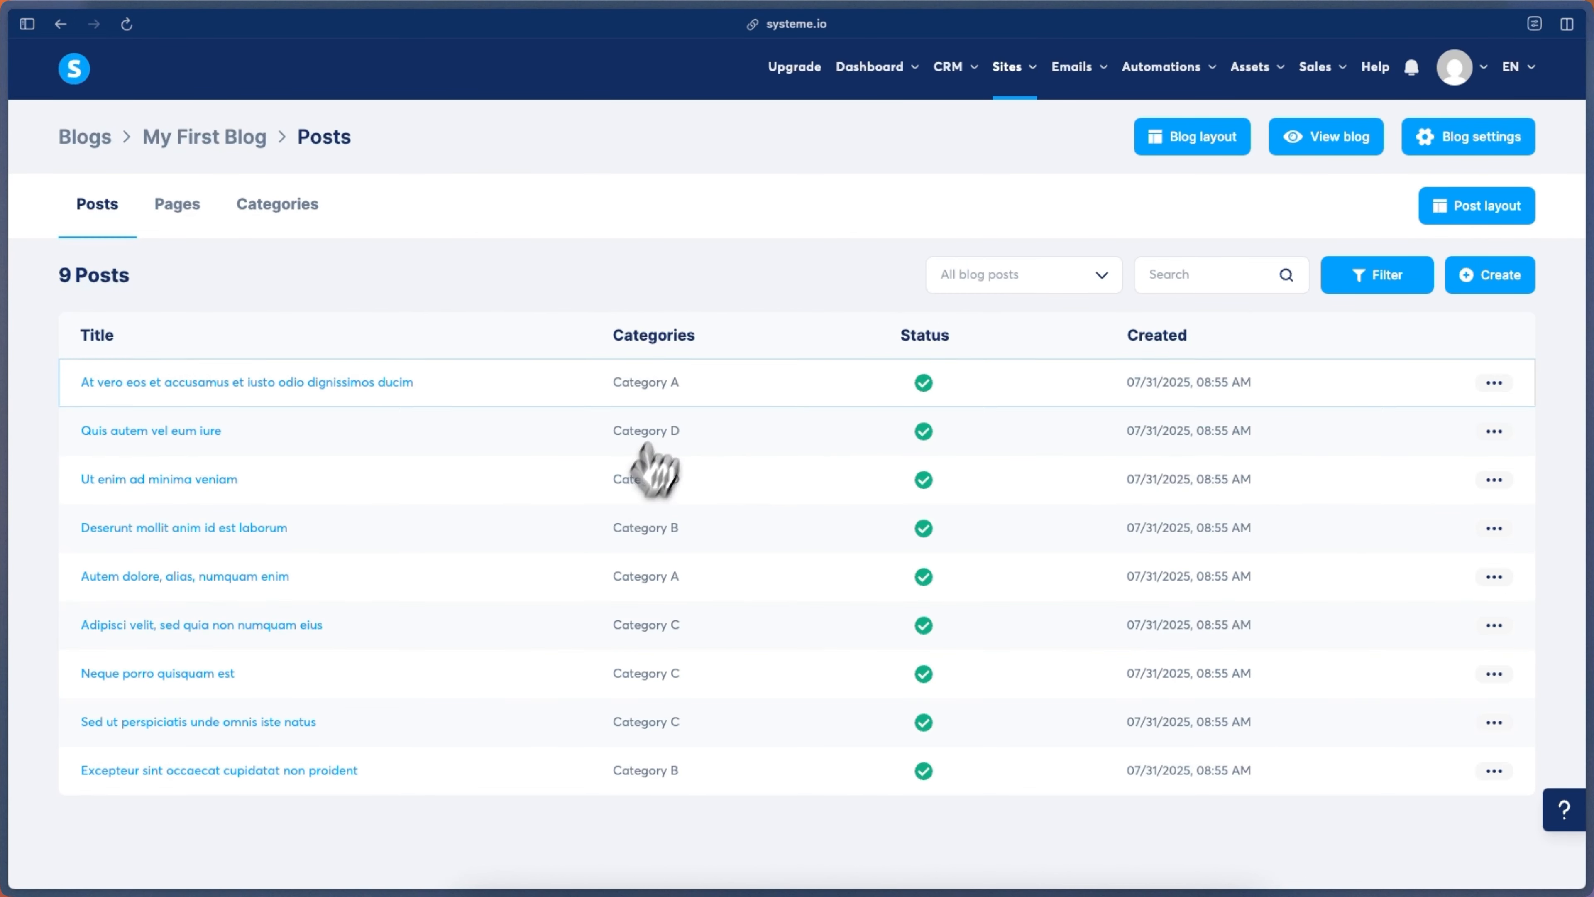
{"action": "left_click", "coordinate": [1494, 383]}
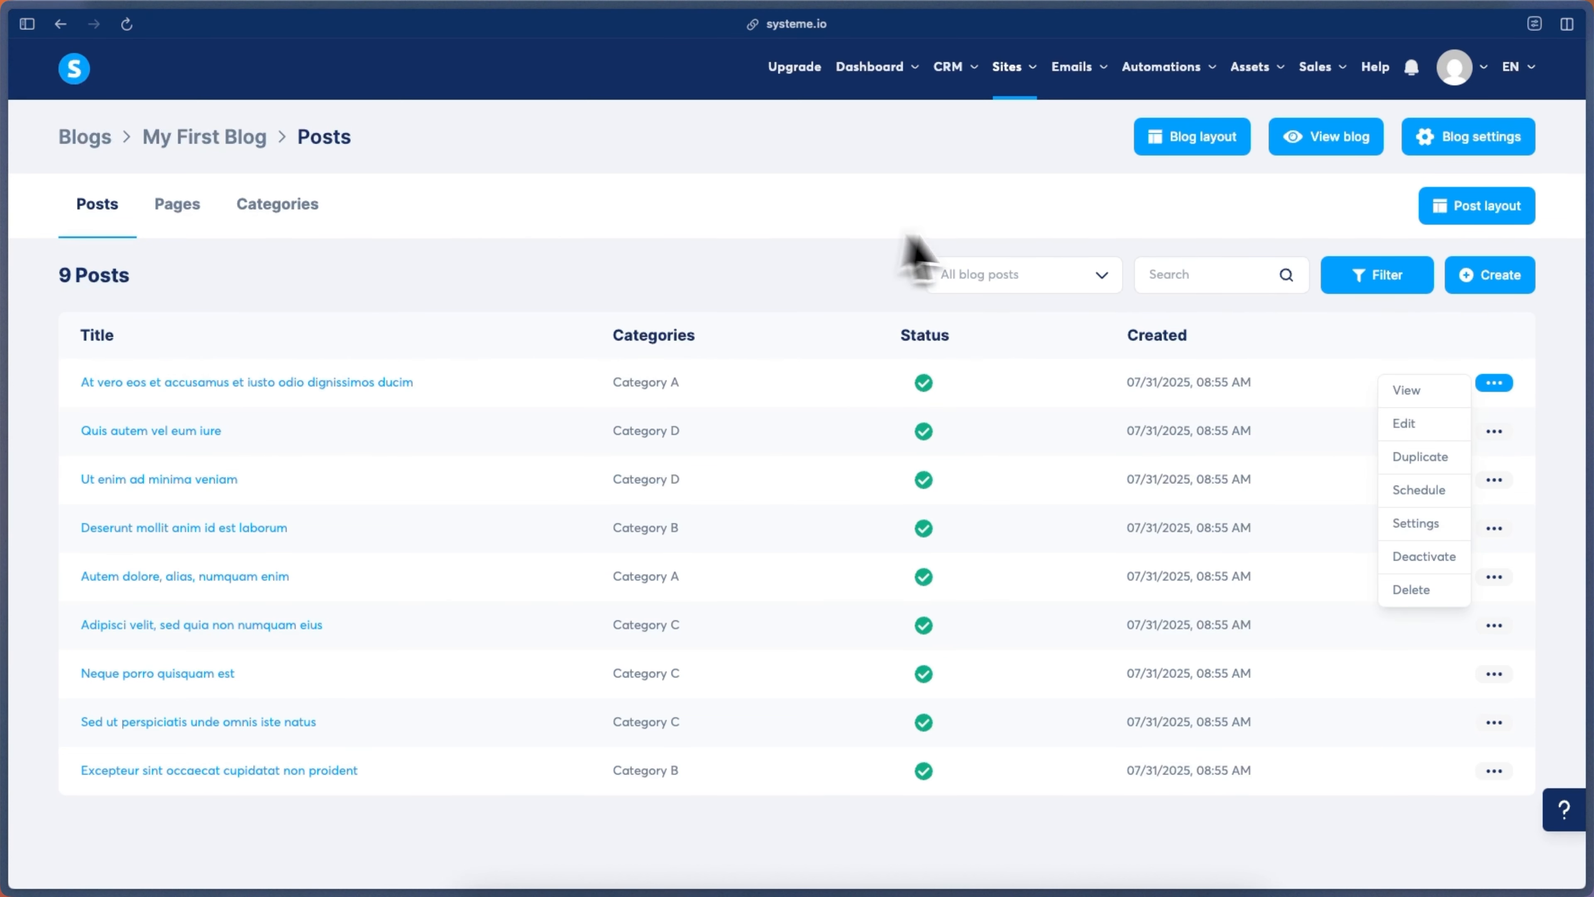
Open the blog's layout in the editor and look over its header, blog content area, popular posts and footer.
{"action": "left_click", "coordinate": [1186, 151]}
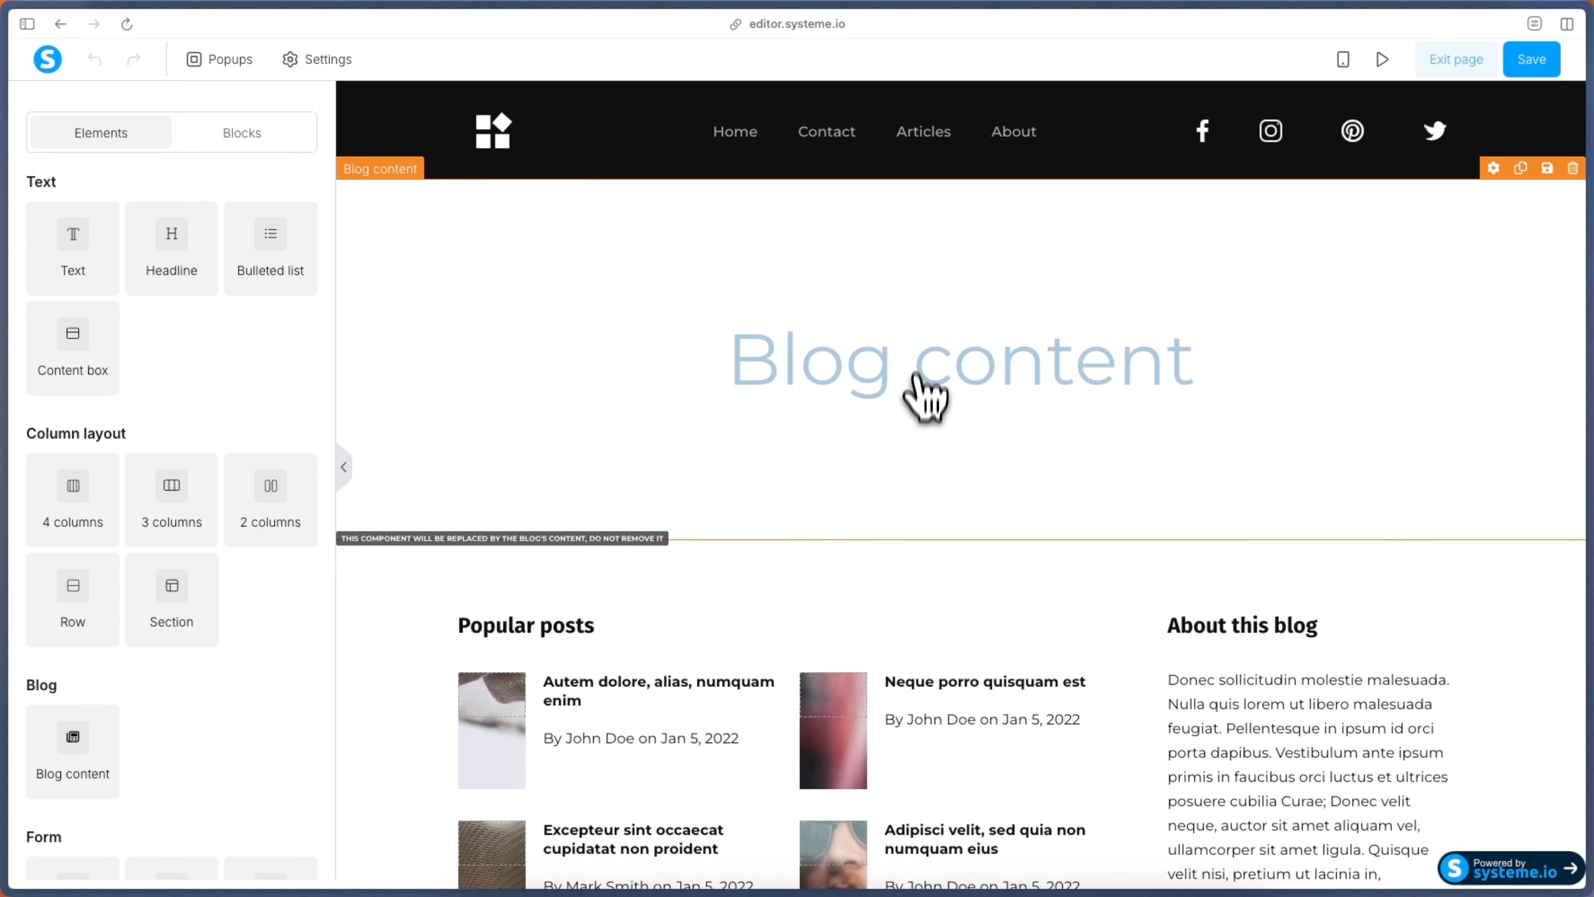
{"action": "scroll", "coordinate": [1014, 641], "scroll_direction": "down", "scroll_amount": 10}
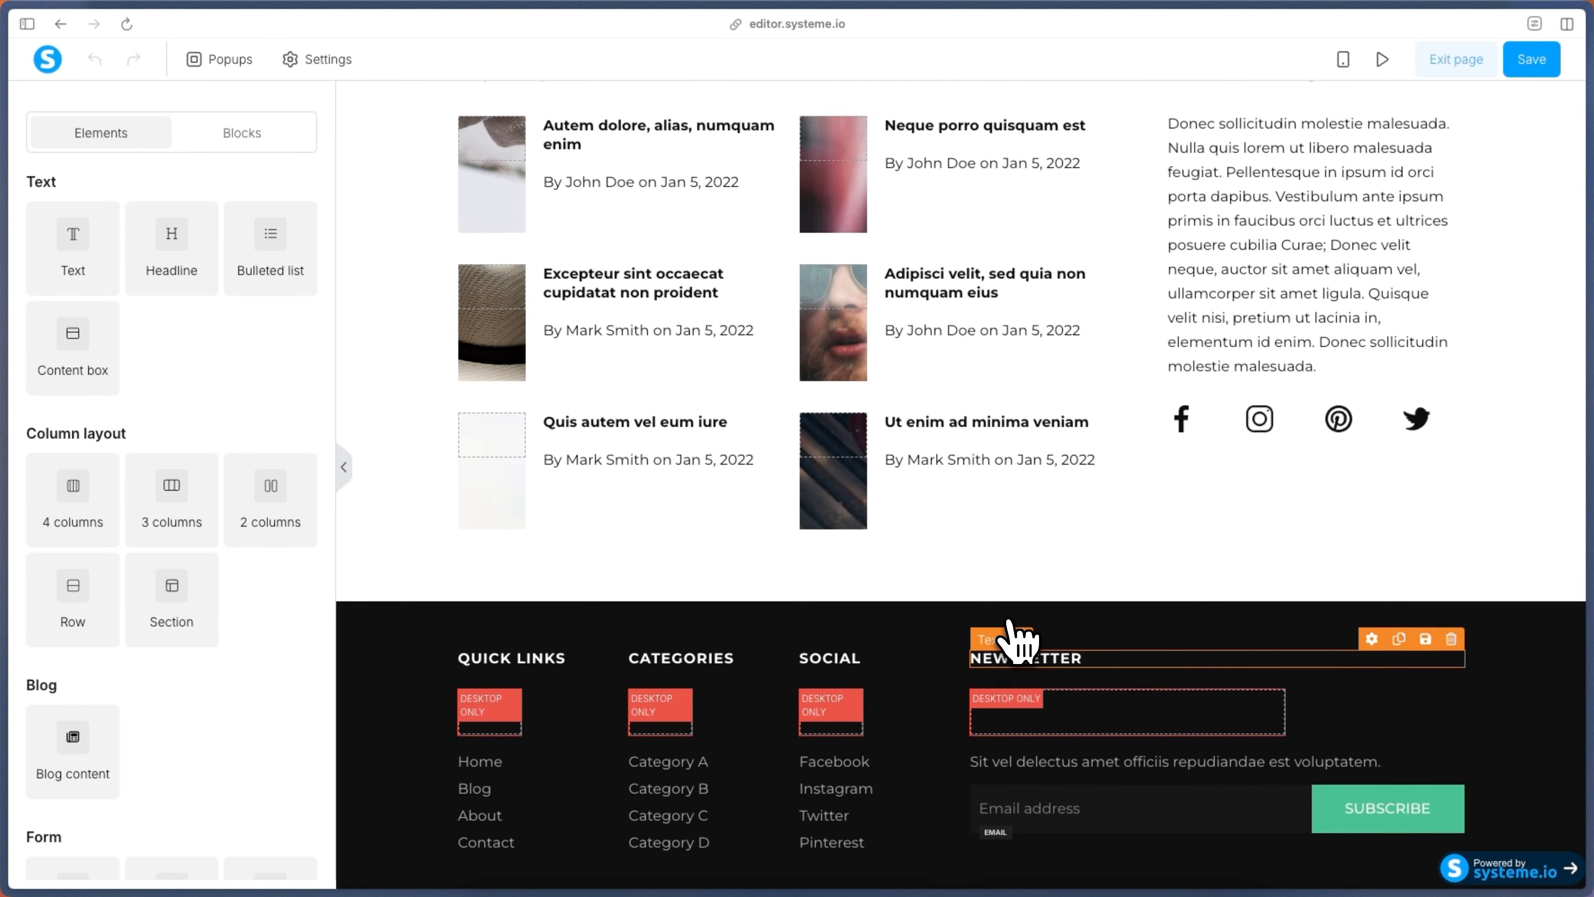
{"action": "scroll", "coordinate": [1014, 640], "scroll_direction": "up", "scroll_amount": 10}
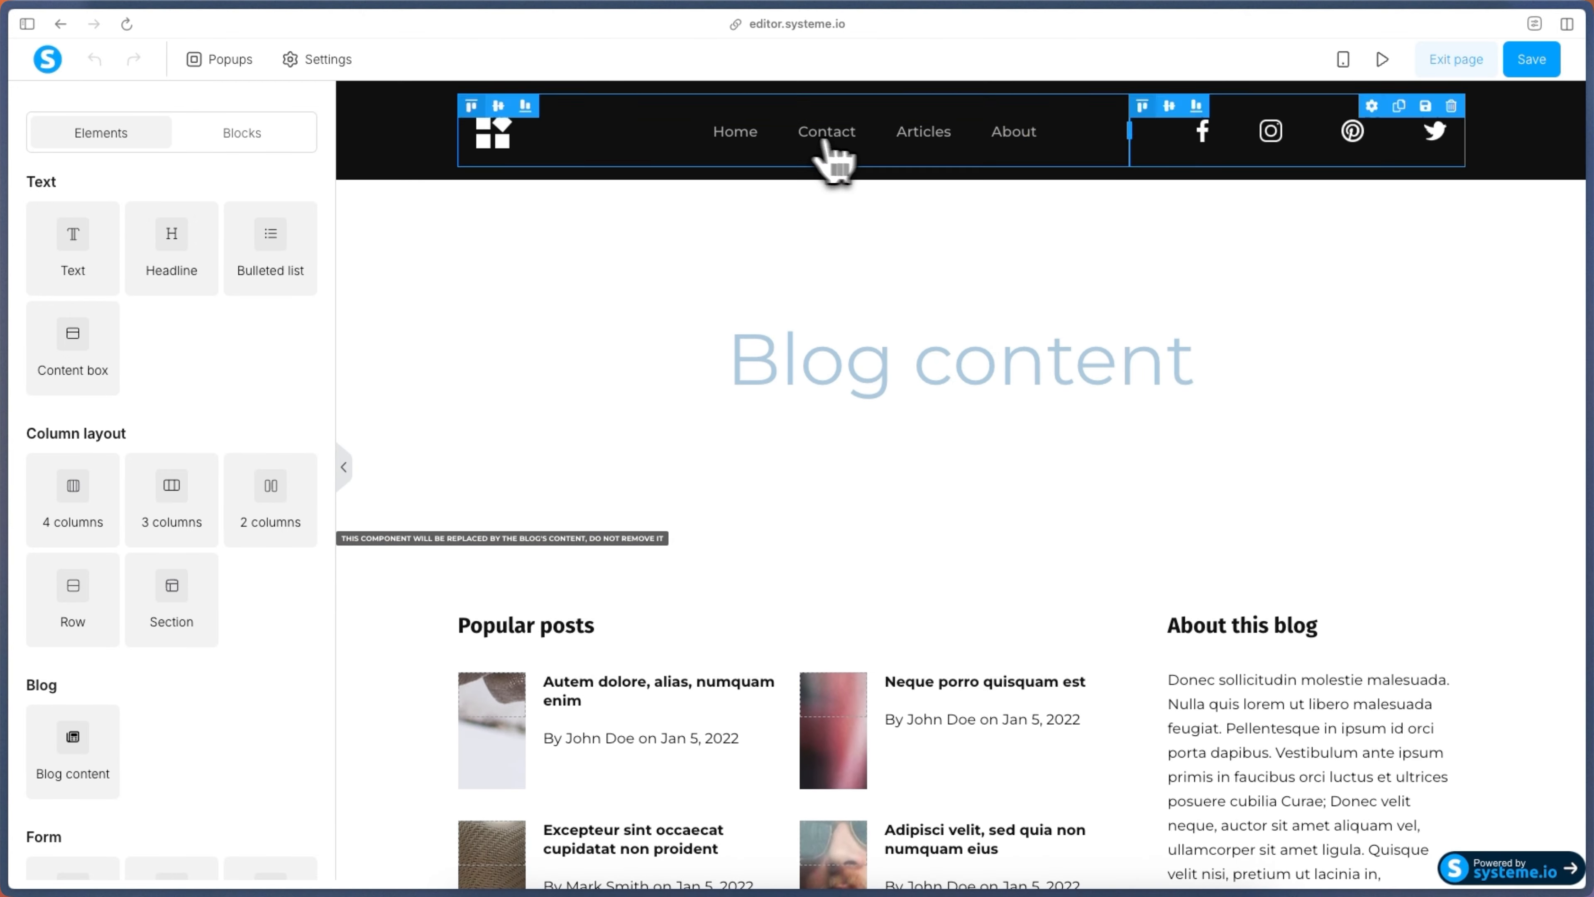
{"action": "scroll", "coordinate": [933, 776], "scroll_direction": "down", "scroll_amount": 5}
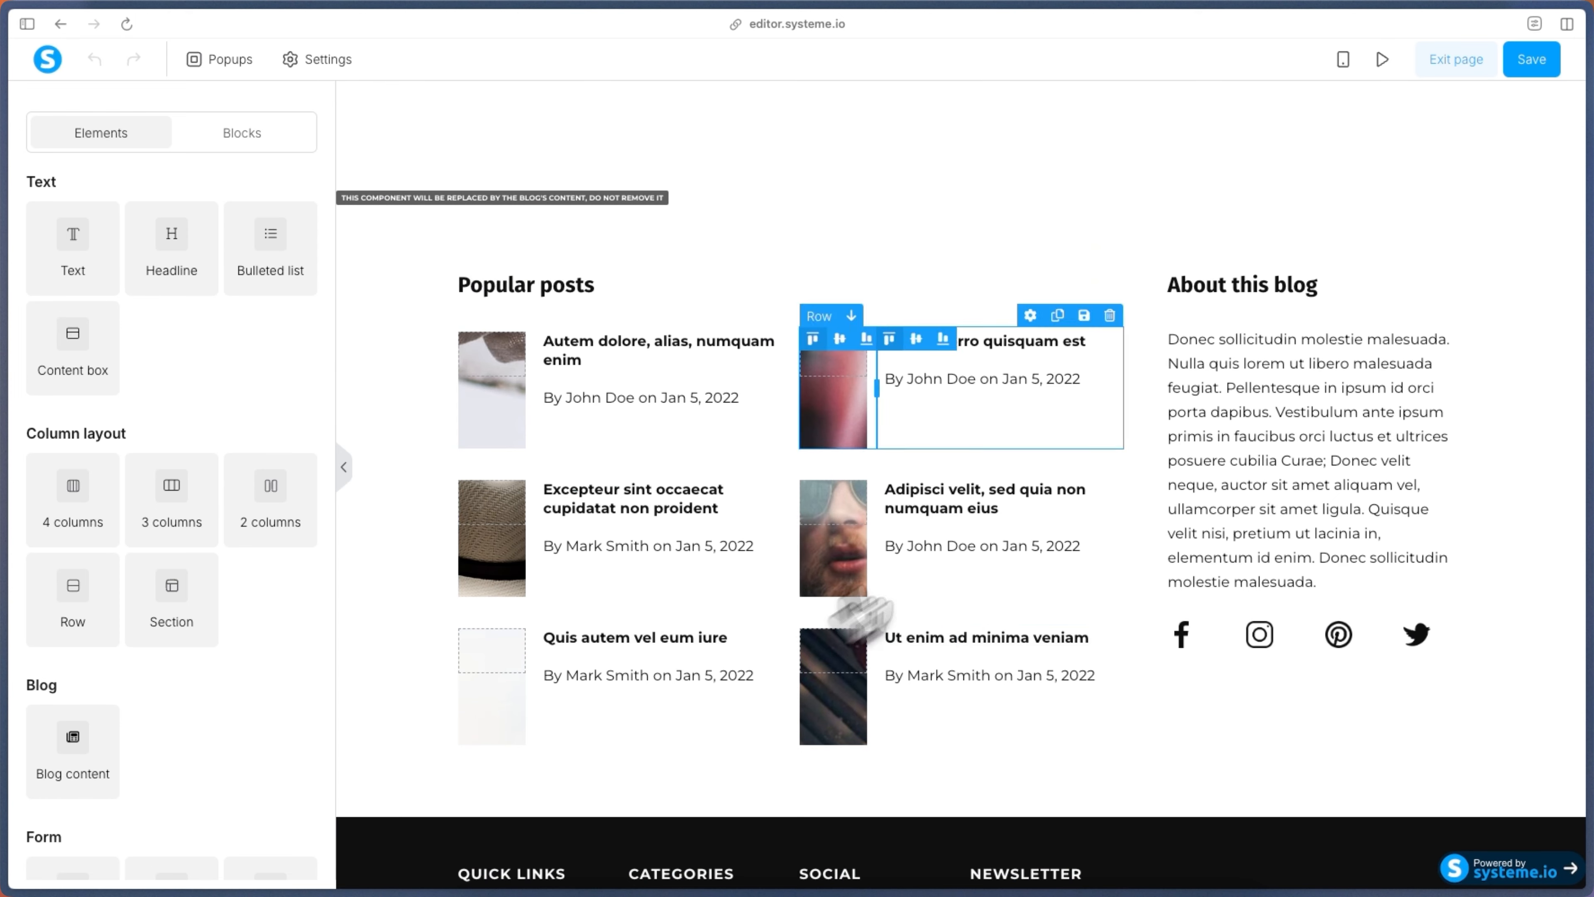
{"action": "scroll", "coordinate": [1263, 384], "scroll_direction": "down", "scroll_amount": 4}
{"action": "scroll", "coordinate": [865, 655], "scroll_direction": "up", "scroll_amount": 10}
Inspect the settings of the header navigation menu's items, then close them without changes.
{"action": "left_click", "coordinate": [715, 135]}
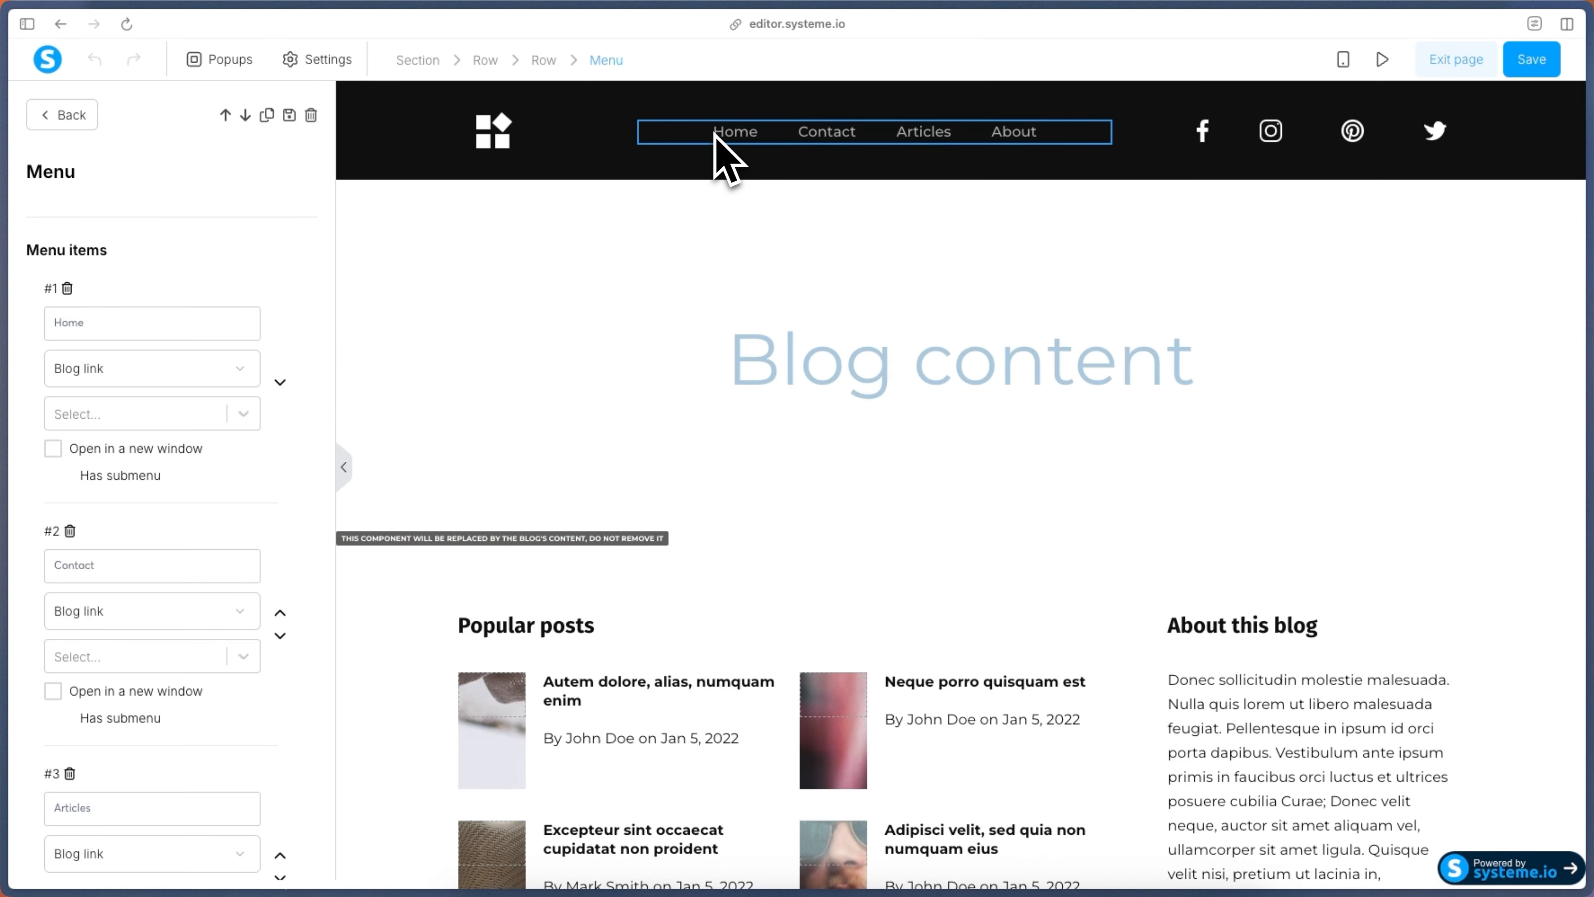
{"action": "scroll", "coordinate": [142, 409], "scroll_direction": "down", "scroll_amount": 15}
{"action": "scroll", "coordinate": [142, 410], "scroll_direction": "up", "scroll_amount": 15}
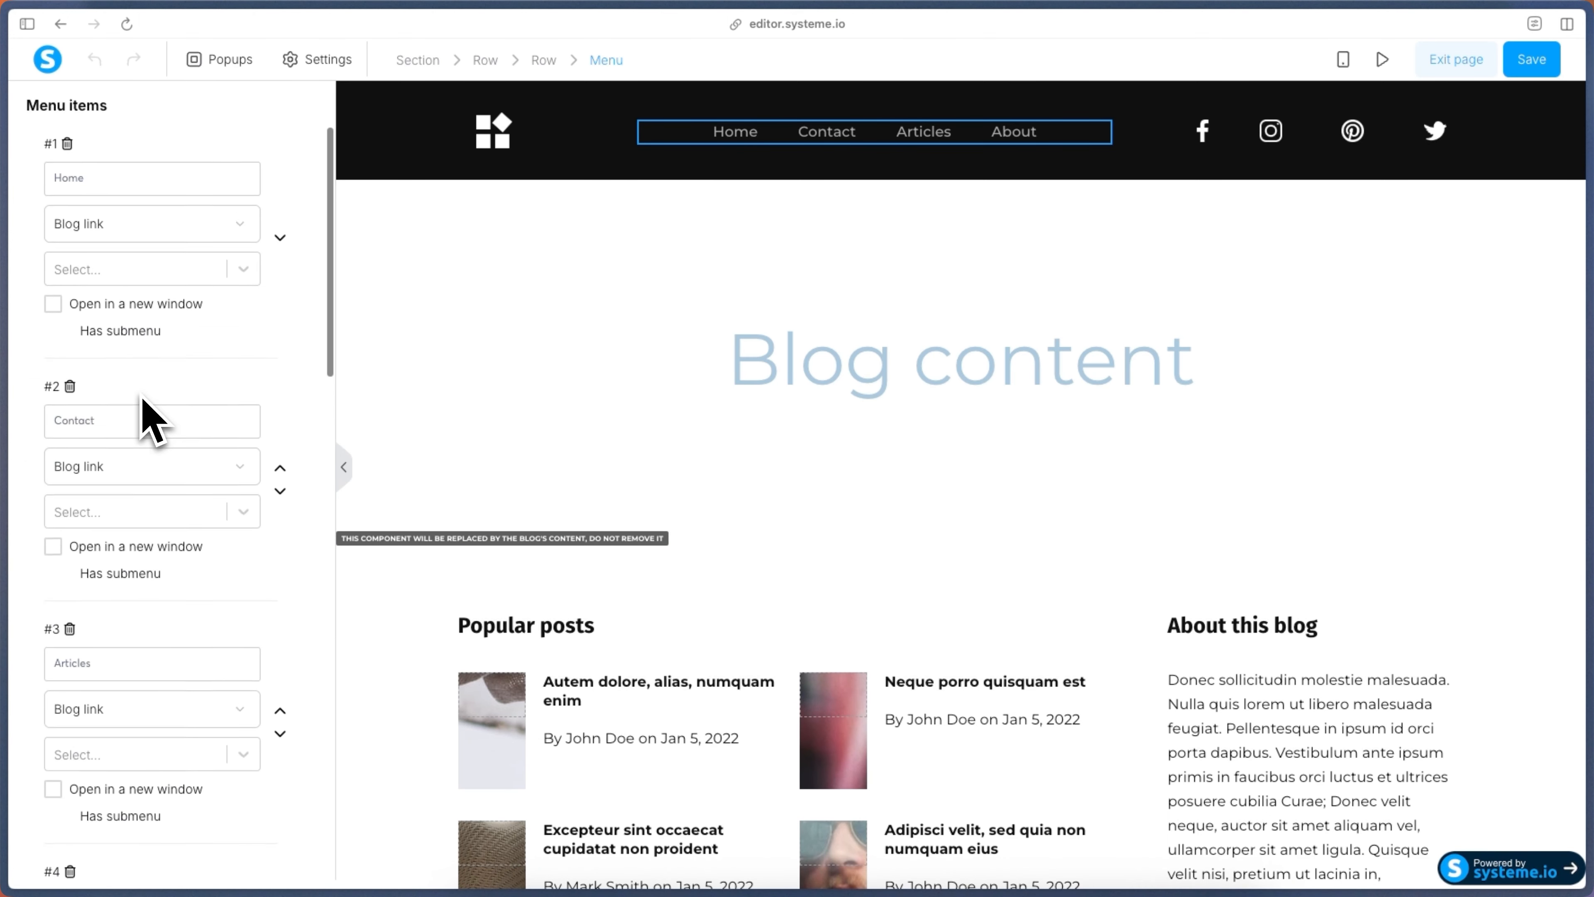
{"action": "scroll", "coordinate": [149, 419], "scroll_direction": "up", "scroll_amount": 3}
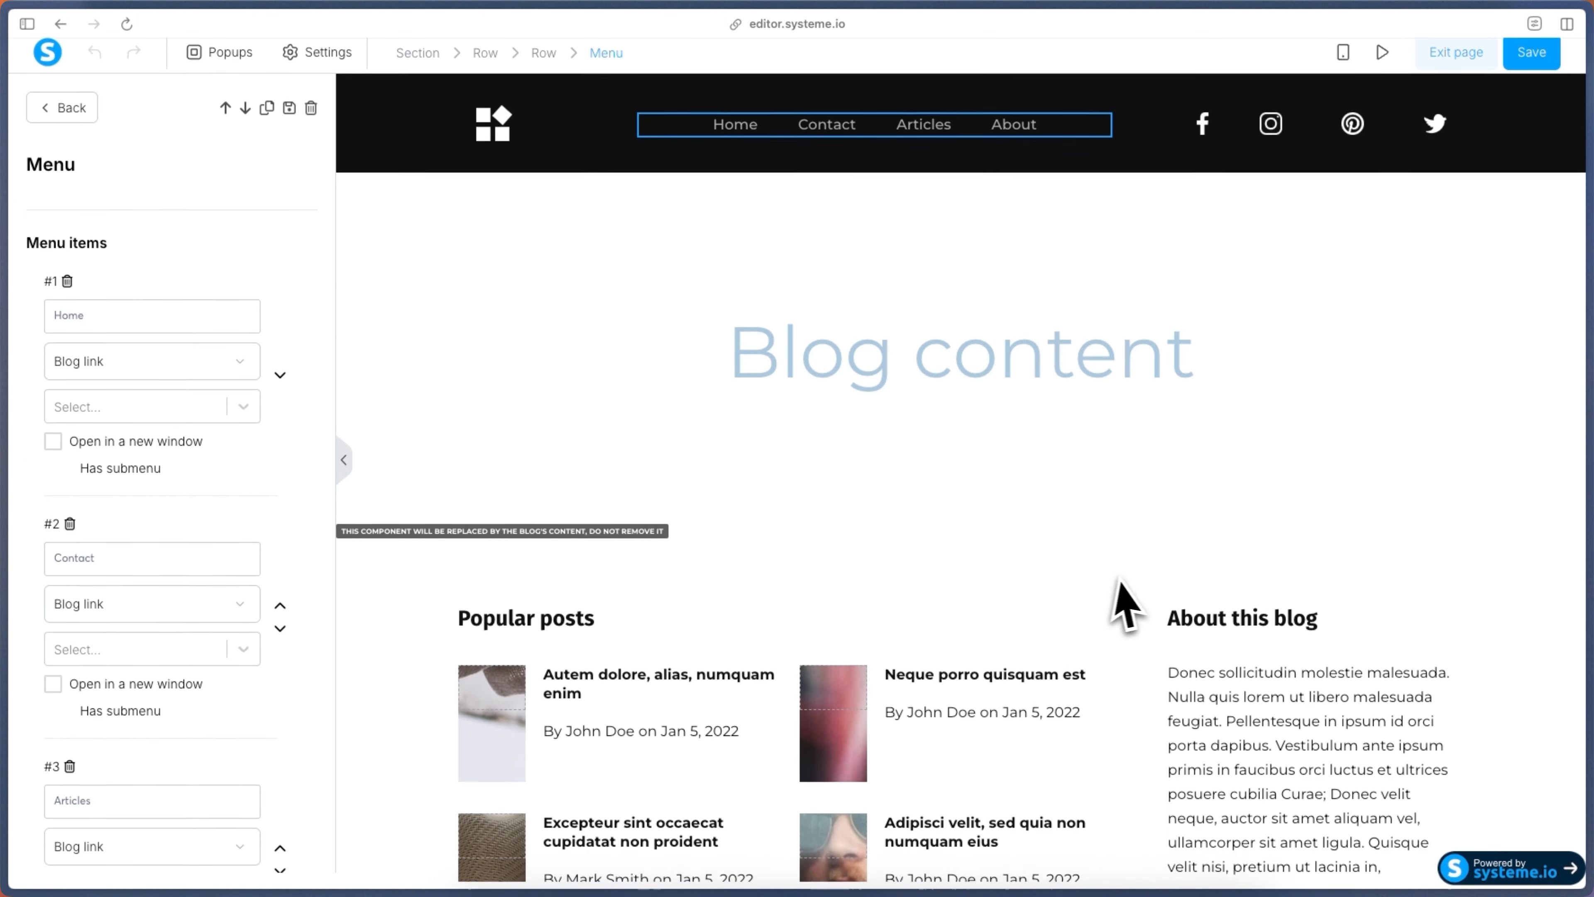
{"action": "left_click", "coordinate": [66, 118]}
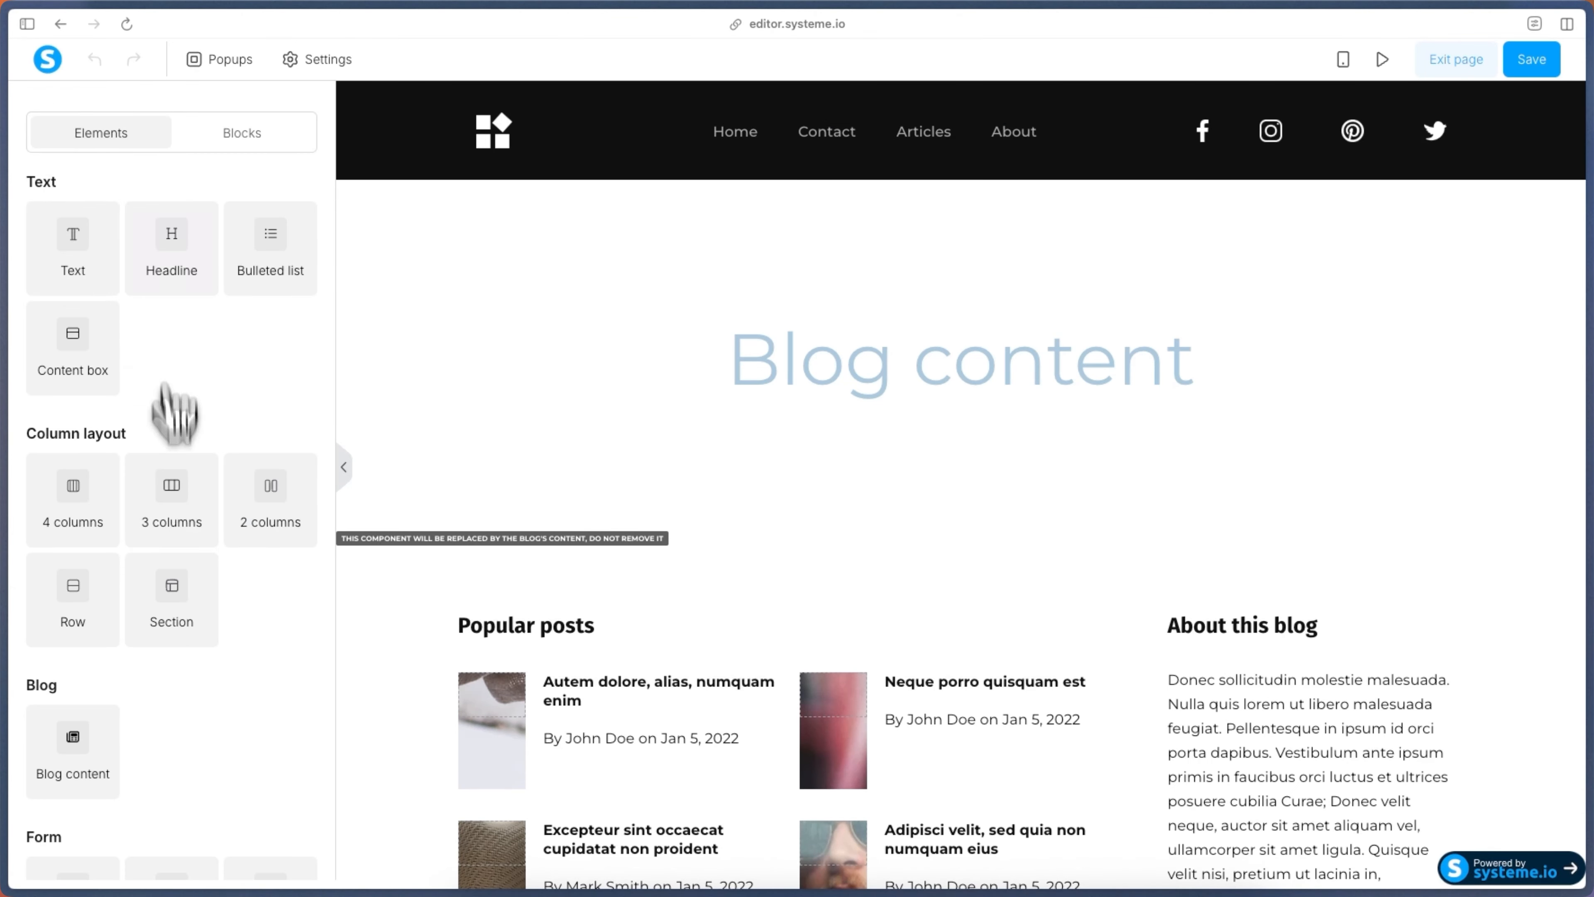
Look through the available layout elements and check the blog layout in the mobile view.
{"action": "scroll", "coordinate": [257, 568], "scroll_direction": "down", "scroll_amount": 6}
{"action": "scroll", "coordinate": [257, 567], "scroll_direction": "down", "scroll_amount": 5}
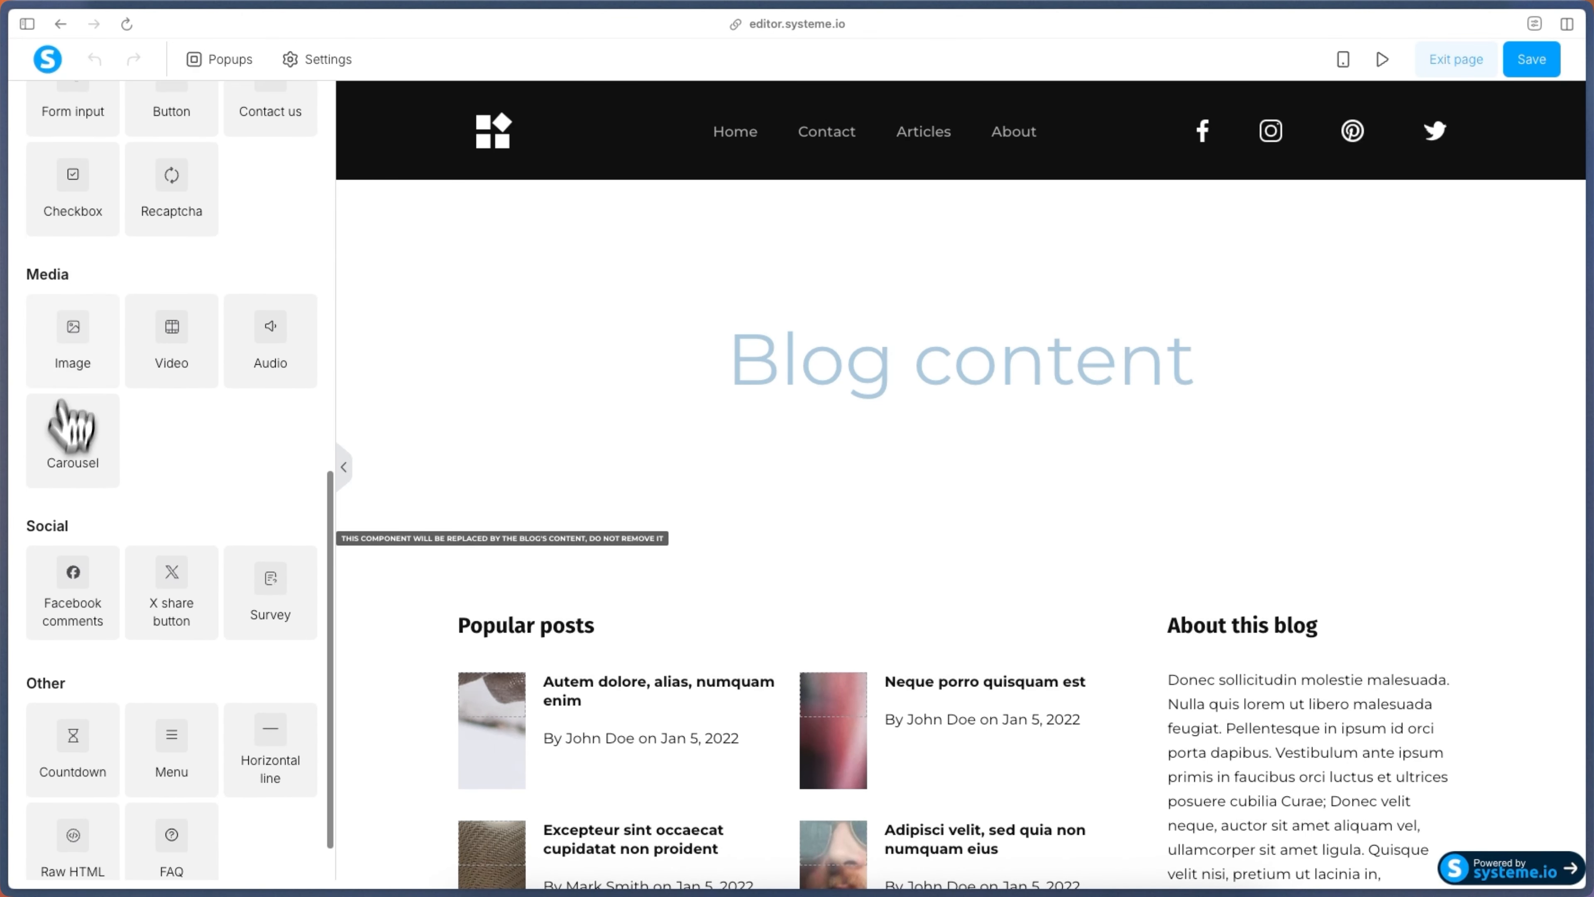
{"action": "scroll", "coordinate": [1029, 722], "scroll_direction": "down", "scroll_amount": 3}
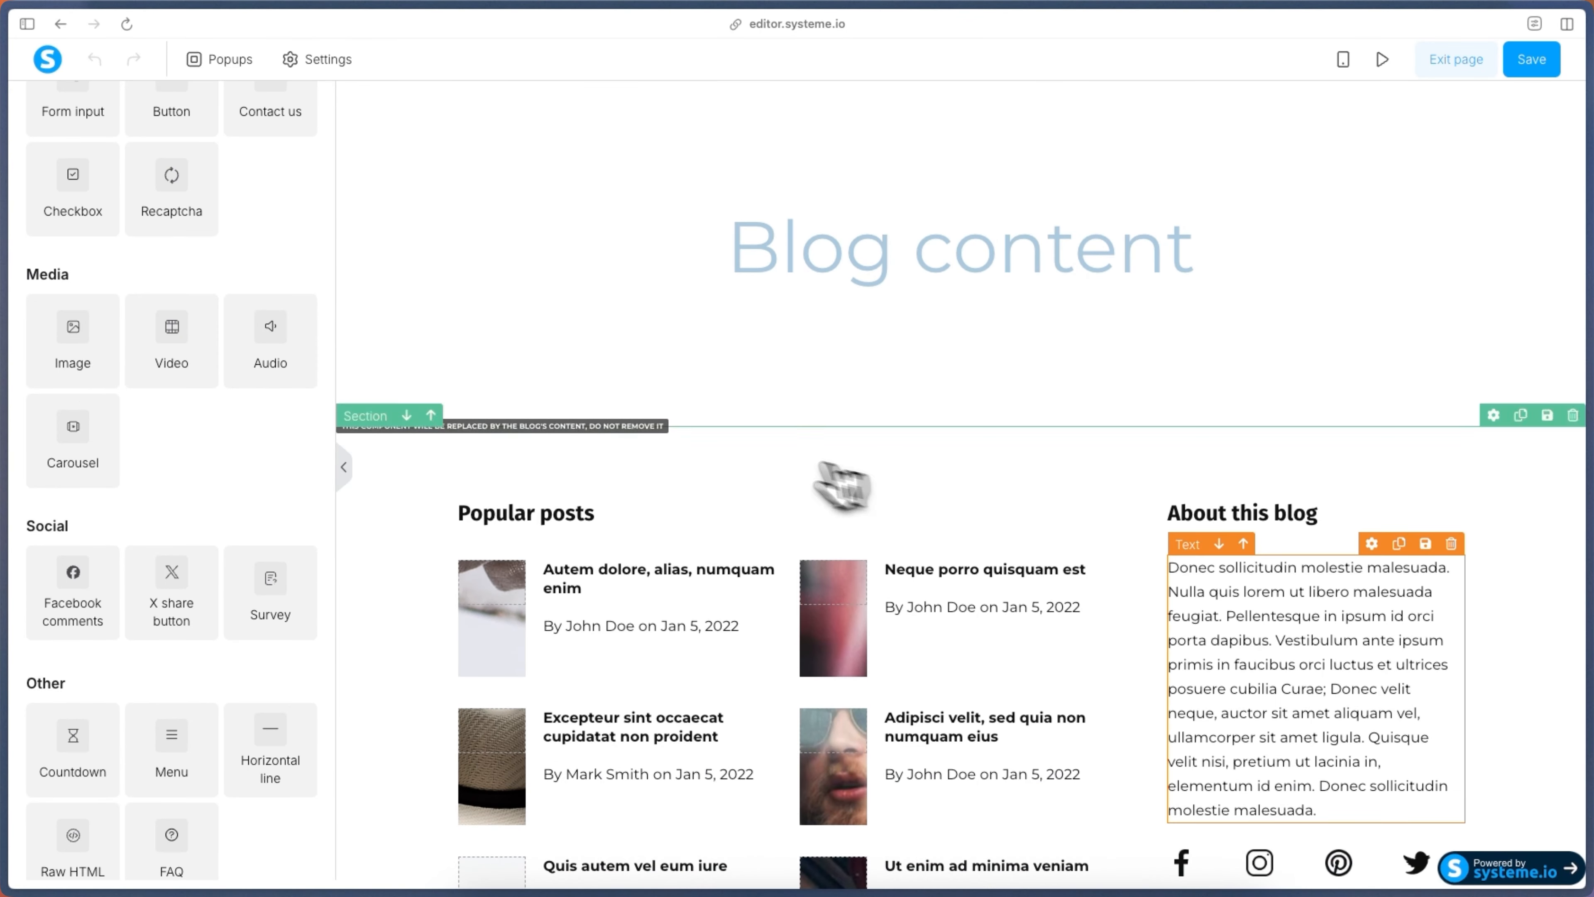
{"action": "left_click", "coordinate": [1343, 60]}
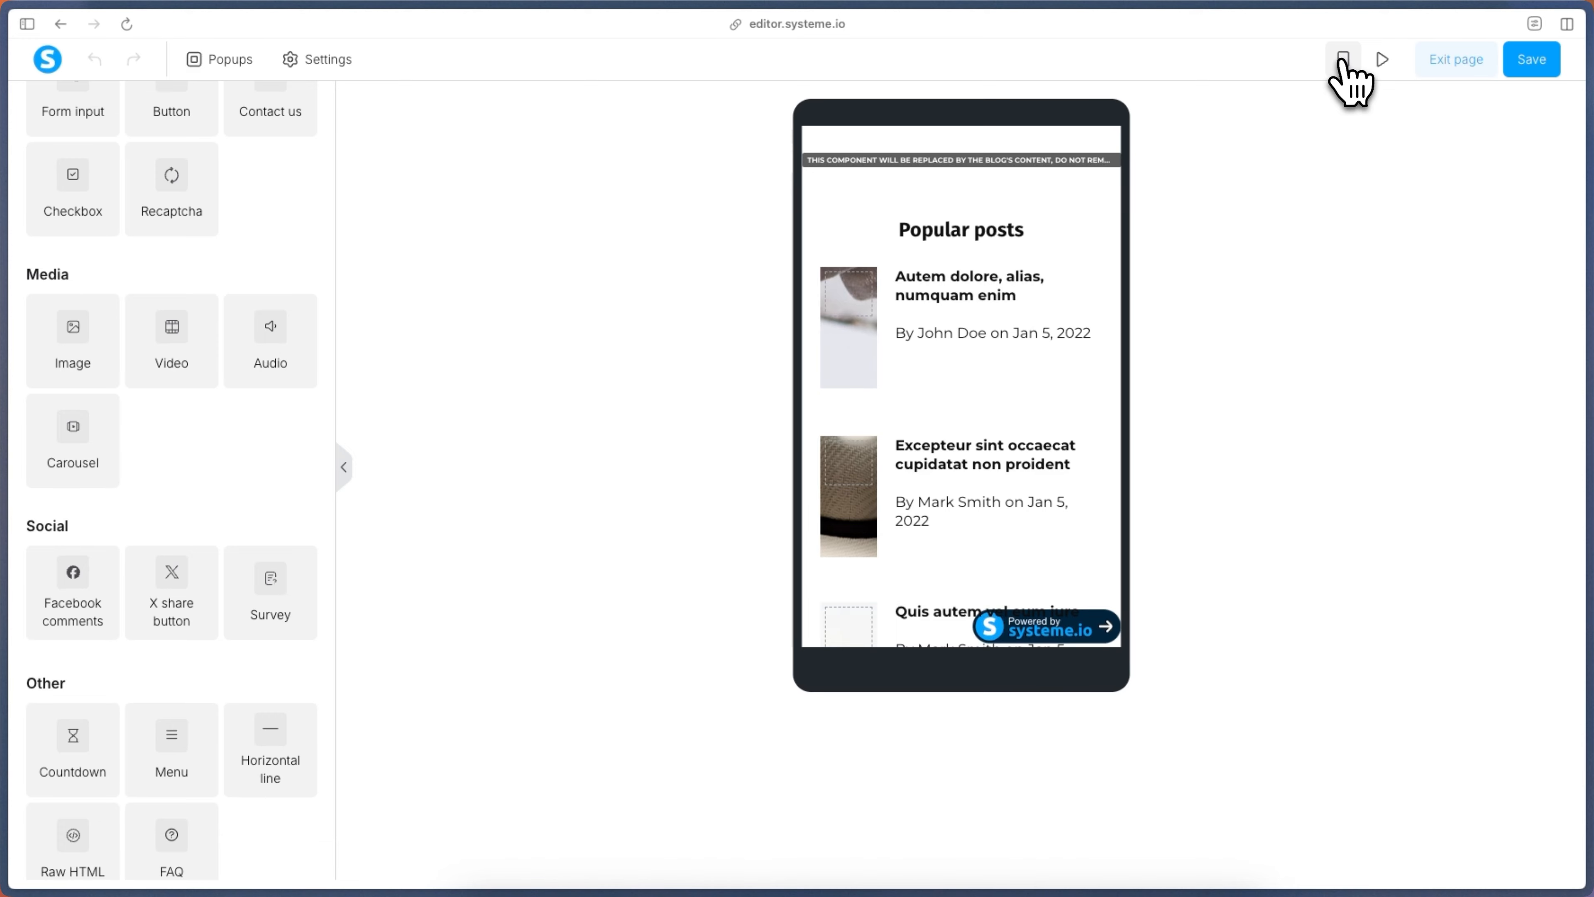
Switch the blog layout back to the desktop view, save it and return to the blog's posts.
{"action": "left_click", "coordinate": [1343, 60]}
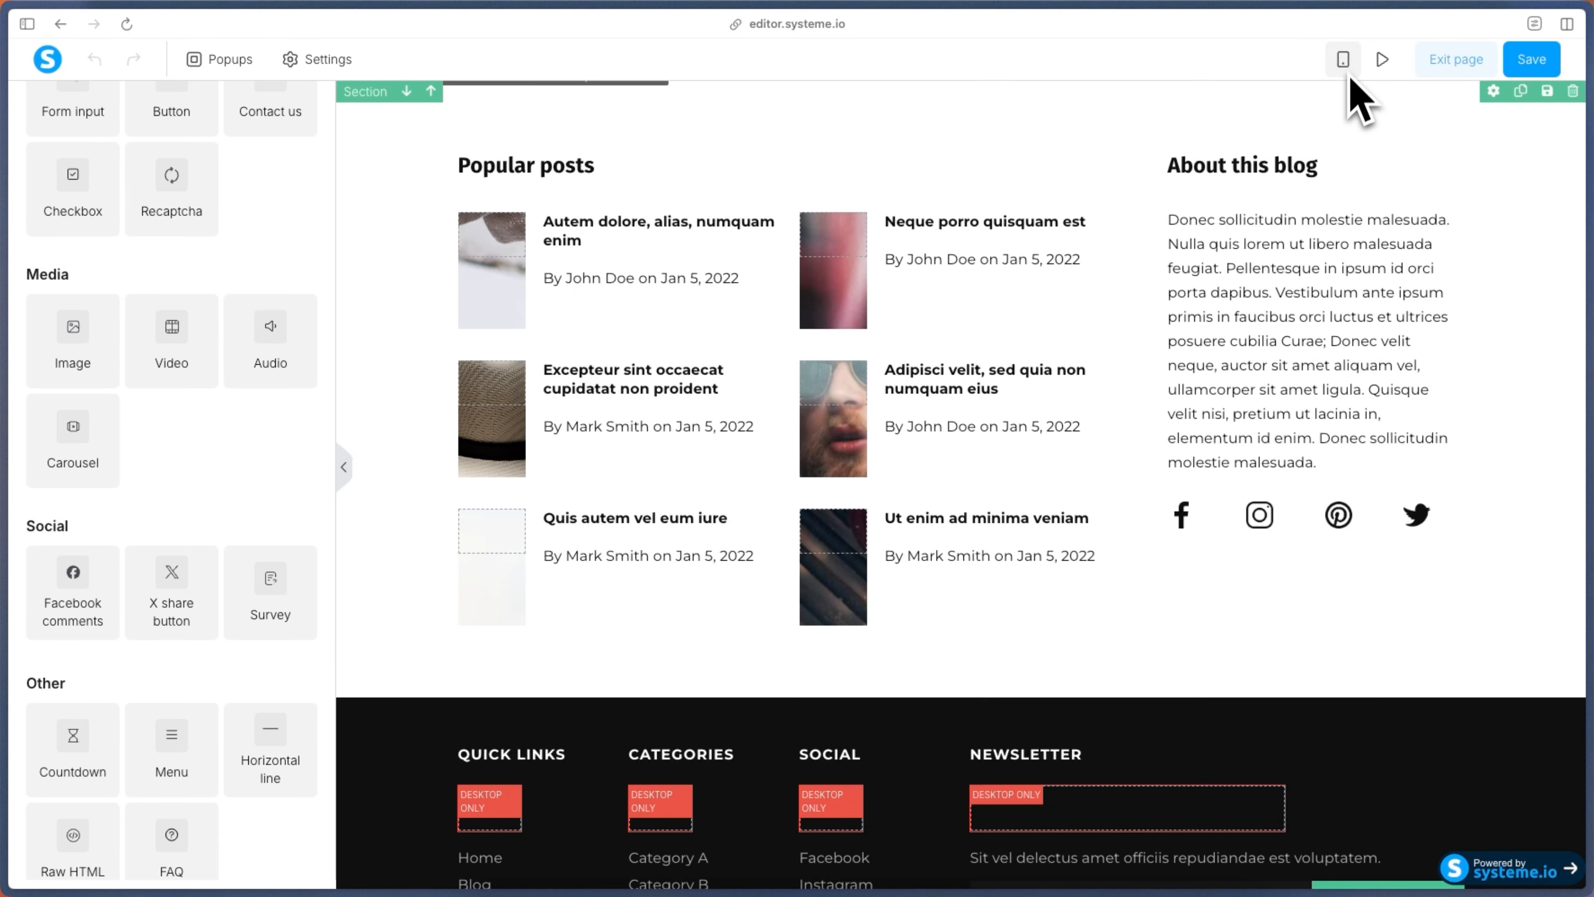
{"action": "scroll", "coordinate": [1334, 256], "scroll_direction": "up", "scroll_amount": 5}
{"action": "left_click", "coordinate": [1531, 61]}
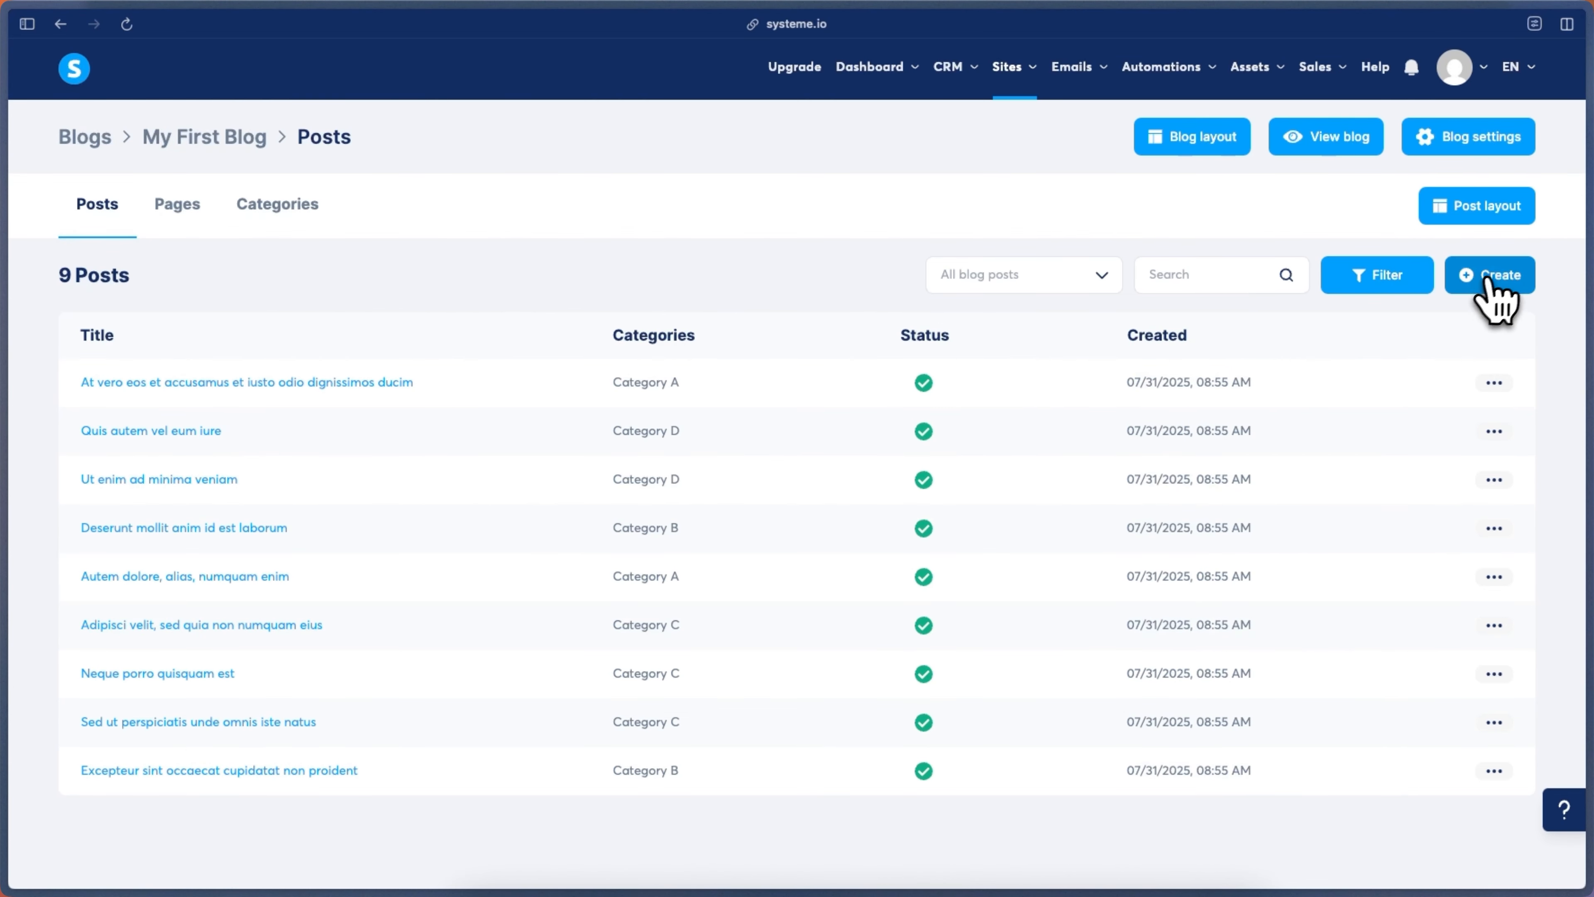
Create a blog post titled "My First Post" with the short description "This is my first post".
{"action": "left_click", "coordinate": [1506, 298]}
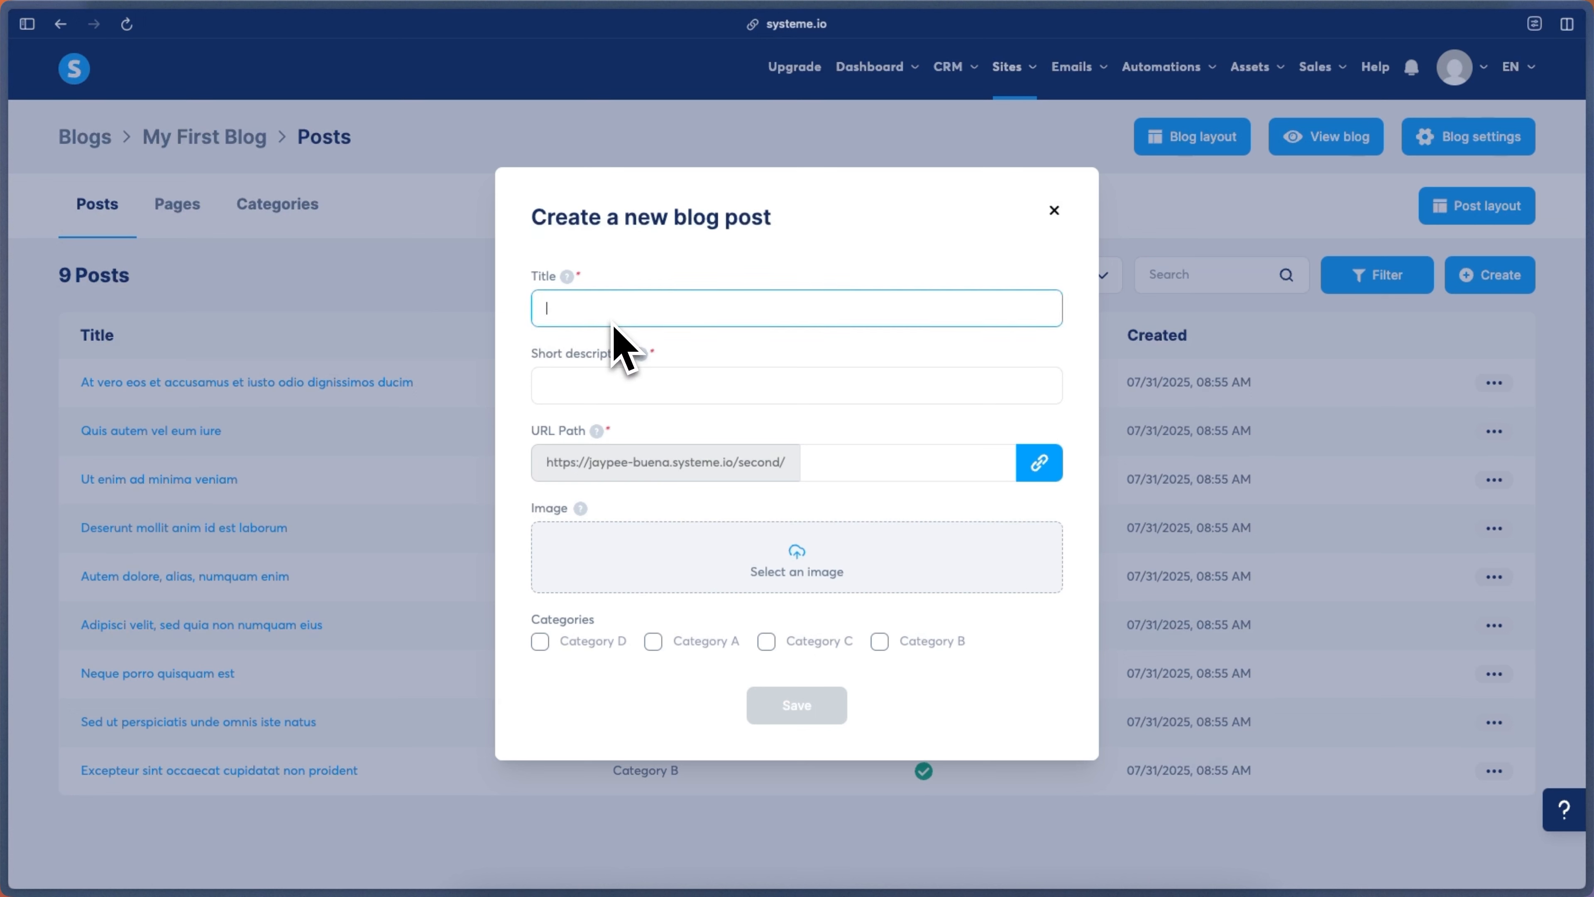
{"action": "type", "text": "My First Post"}
{"action": "type", "text": "This is my first post"}
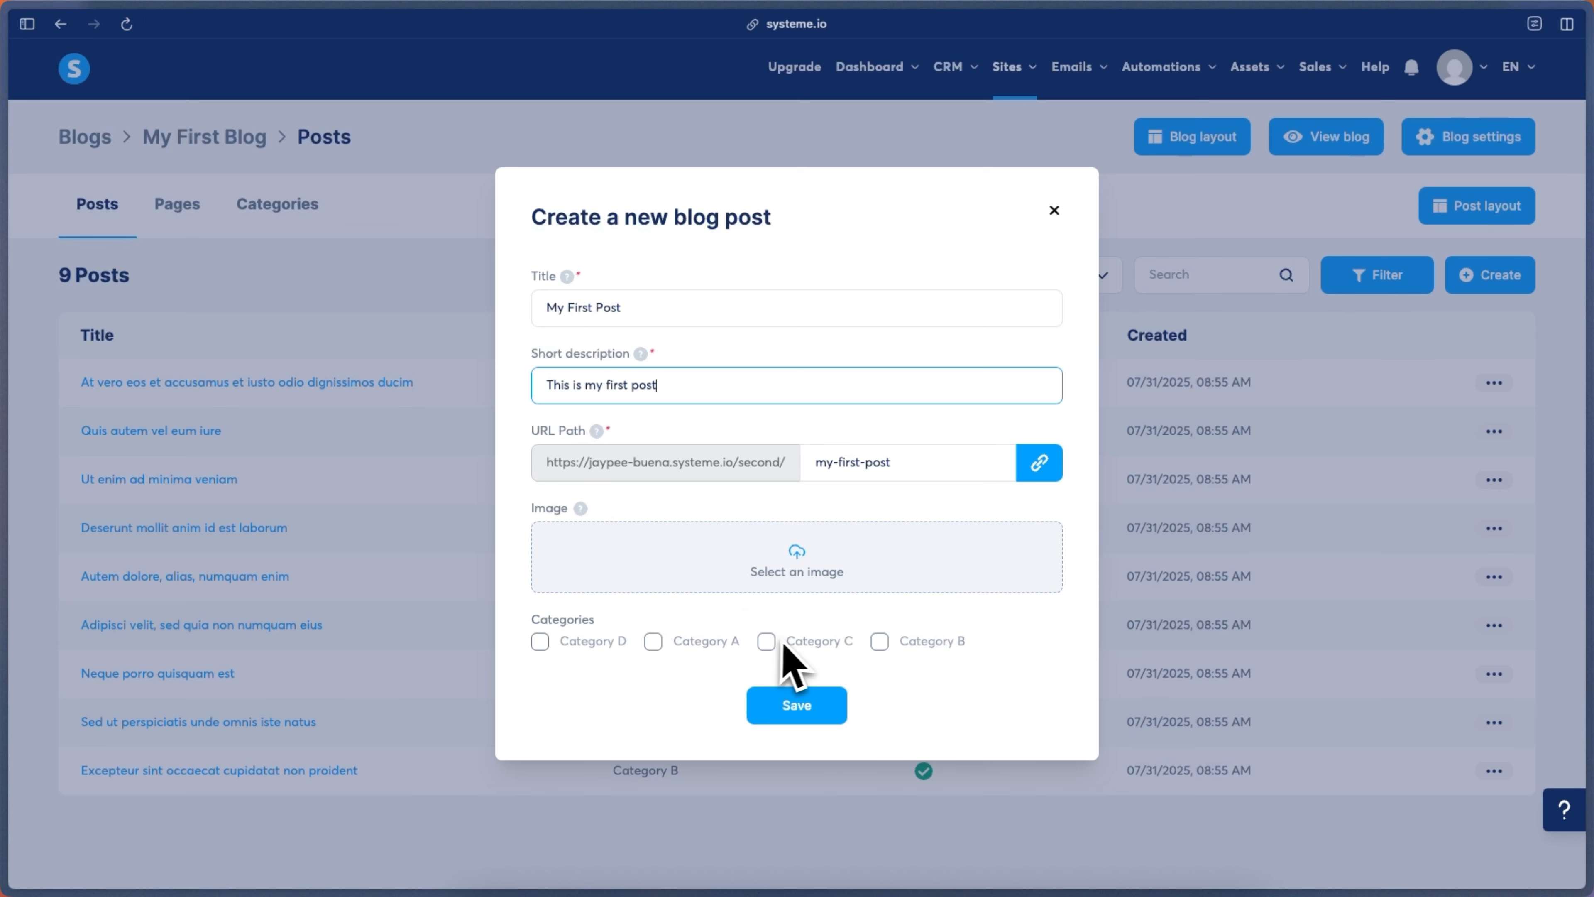
{"action": "left_click", "coordinate": [805, 711]}
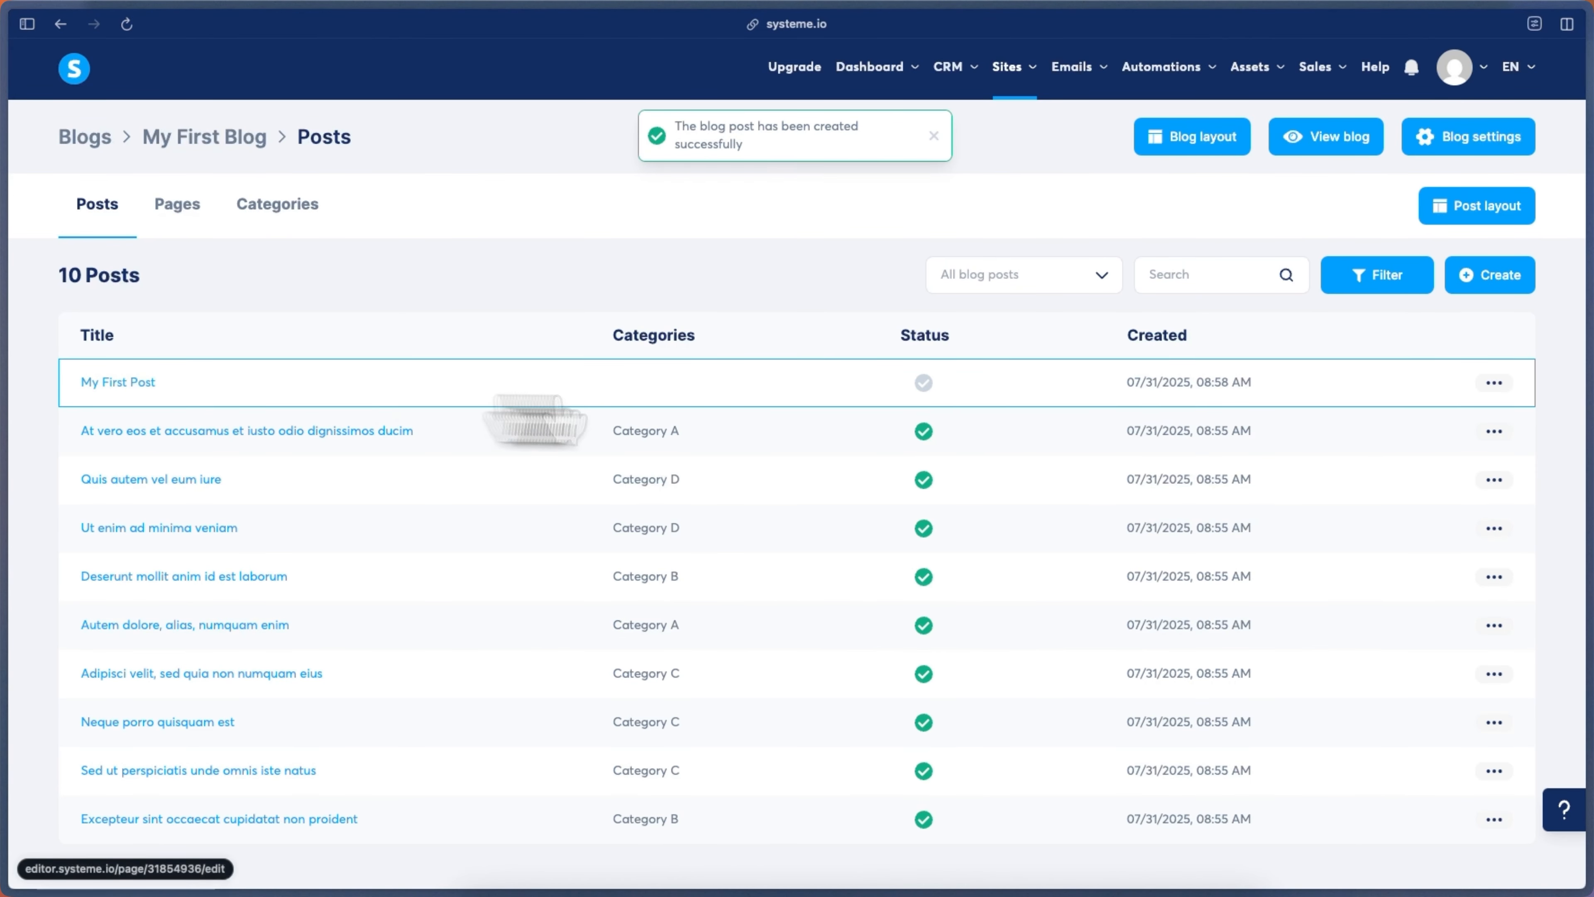
{"action": "mouse_move", "coordinate": [925, 385]}
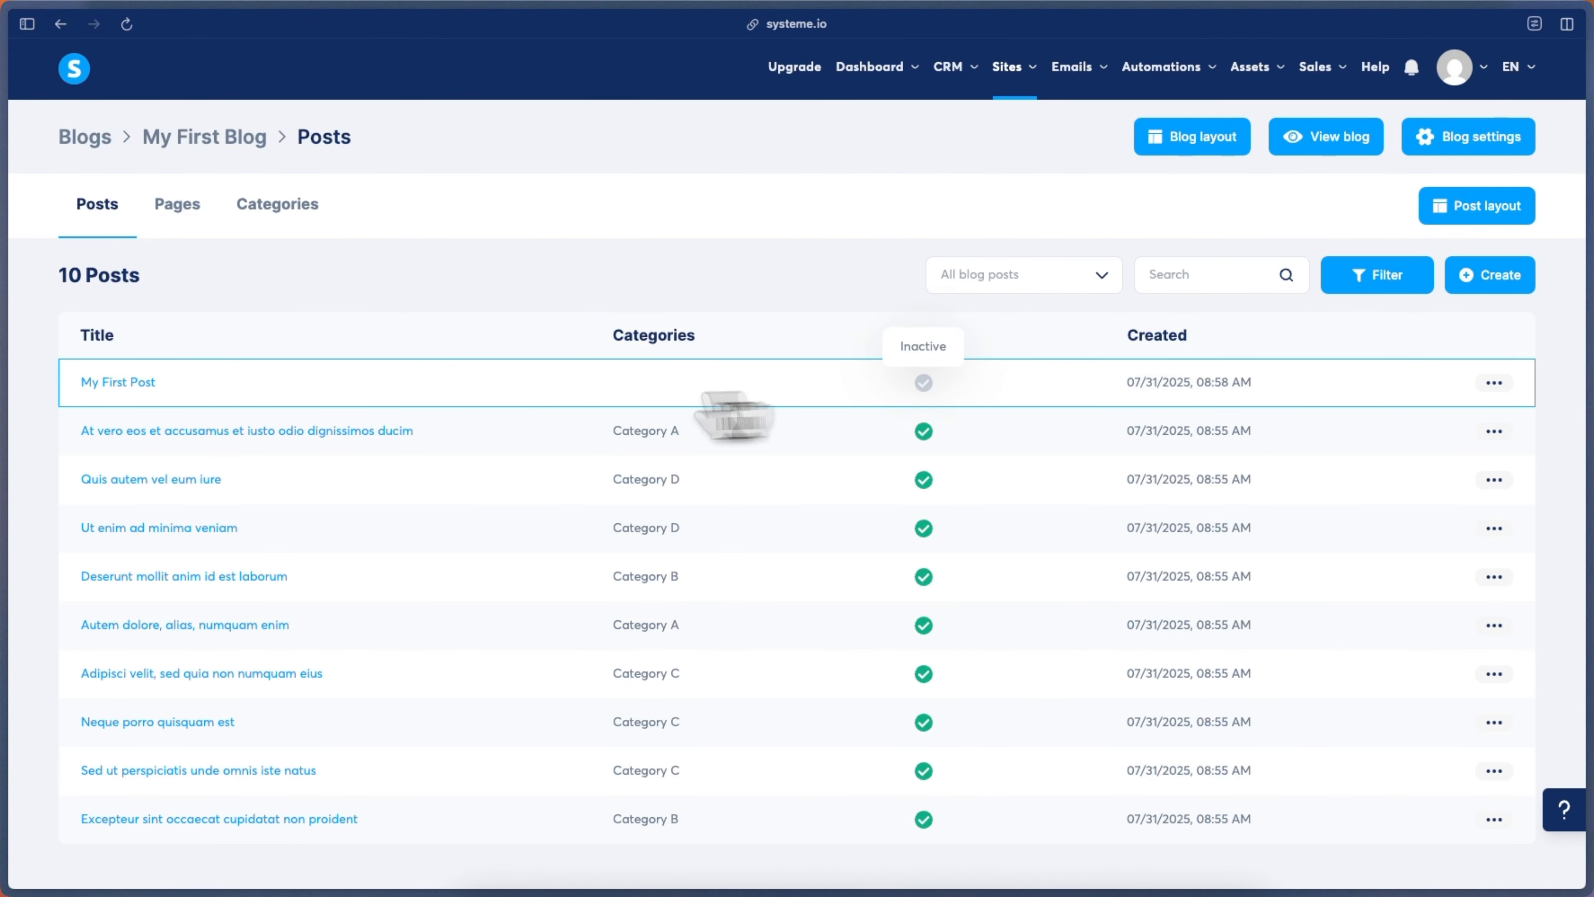
Open "My First Post" in the editor and place a Text element in its empty content area.
{"action": "left_click", "coordinate": [100, 383]}
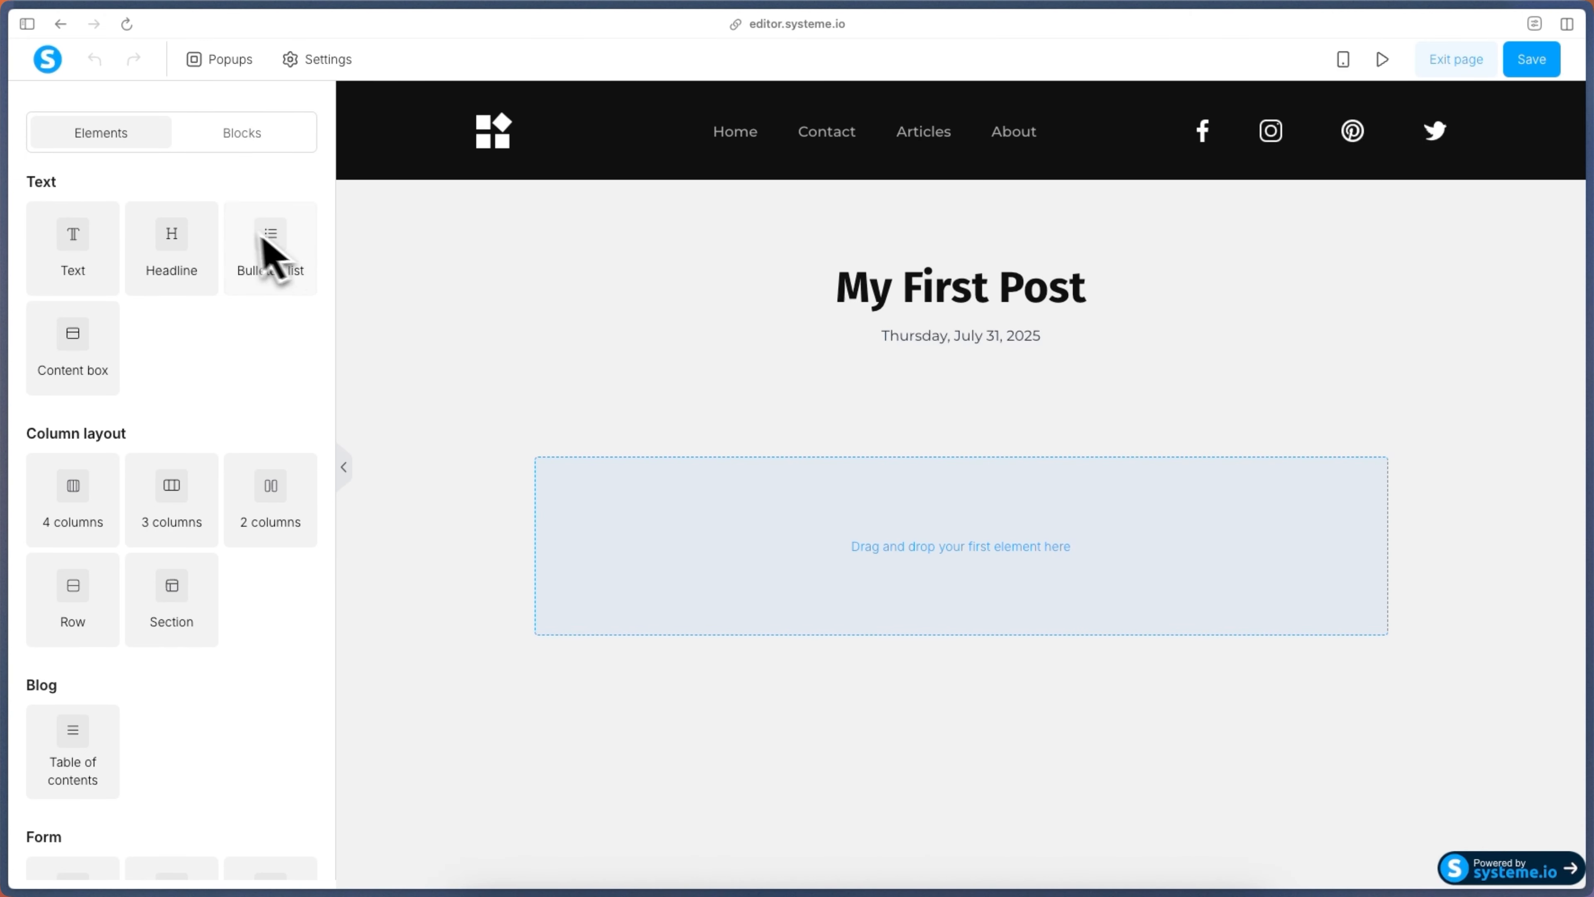
{"action": "scroll", "coordinate": [220, 474], "scroll_direction": "down", "scroll_amount": 2}
{"action": "scroll", "coordinate": [213, 474], "scroll_direction": "up", "scroll_amount": 2}
{"action": "left_click_drag", "start_coordinate": [81, 279], "coordinate": [932, 545]}
{"action": "left_click", "coordinate": [935, 545]}
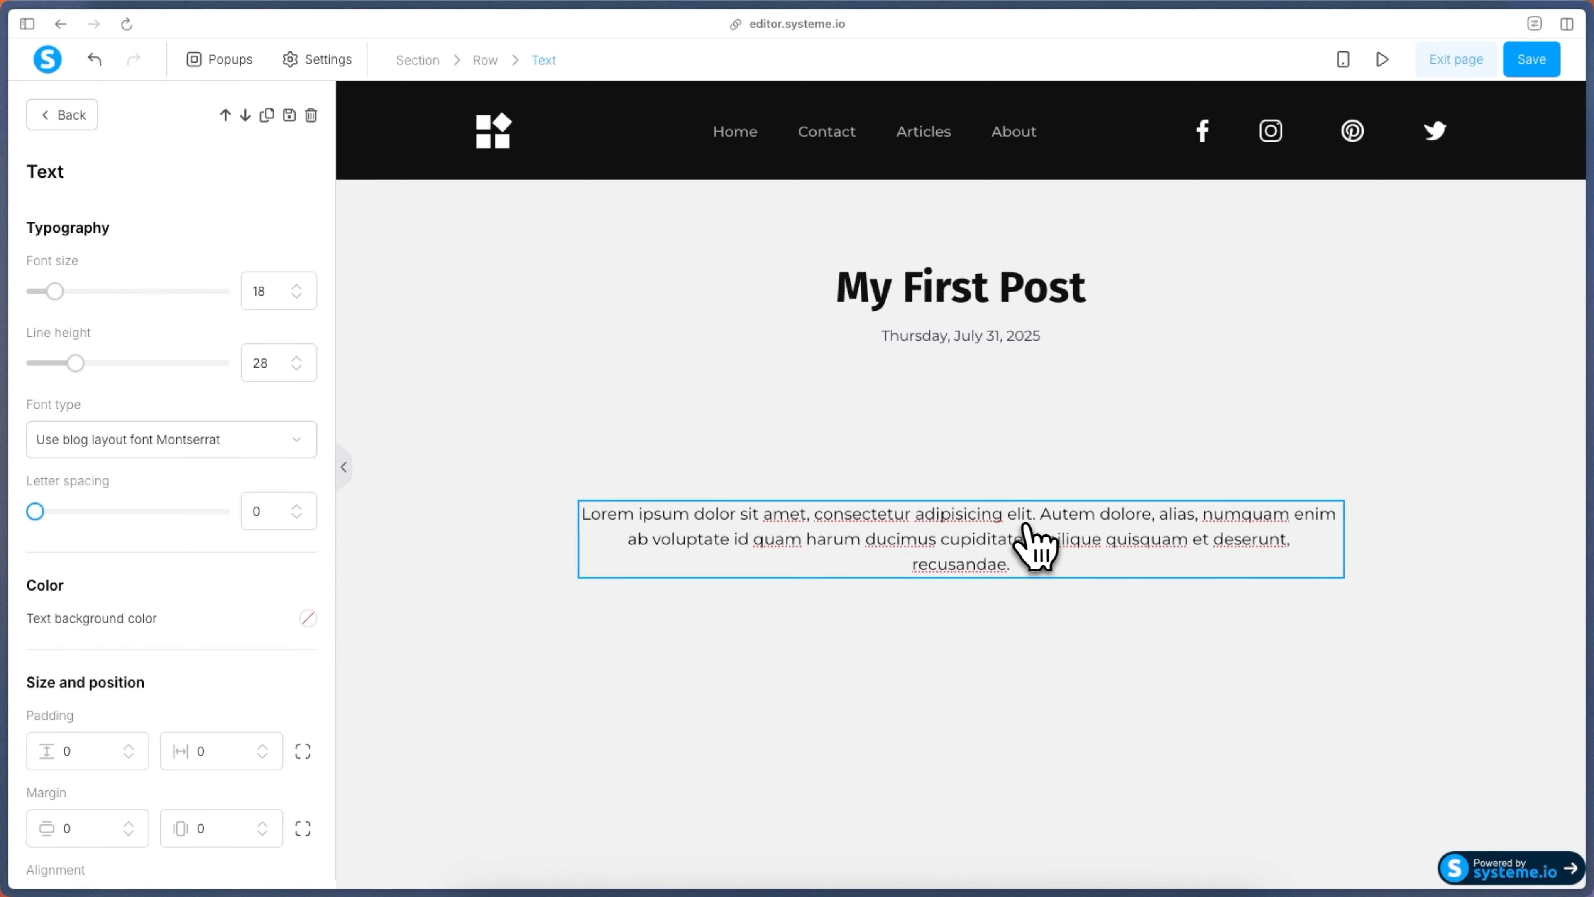
{"action": "left_click", "coordinate": [66, 116]}
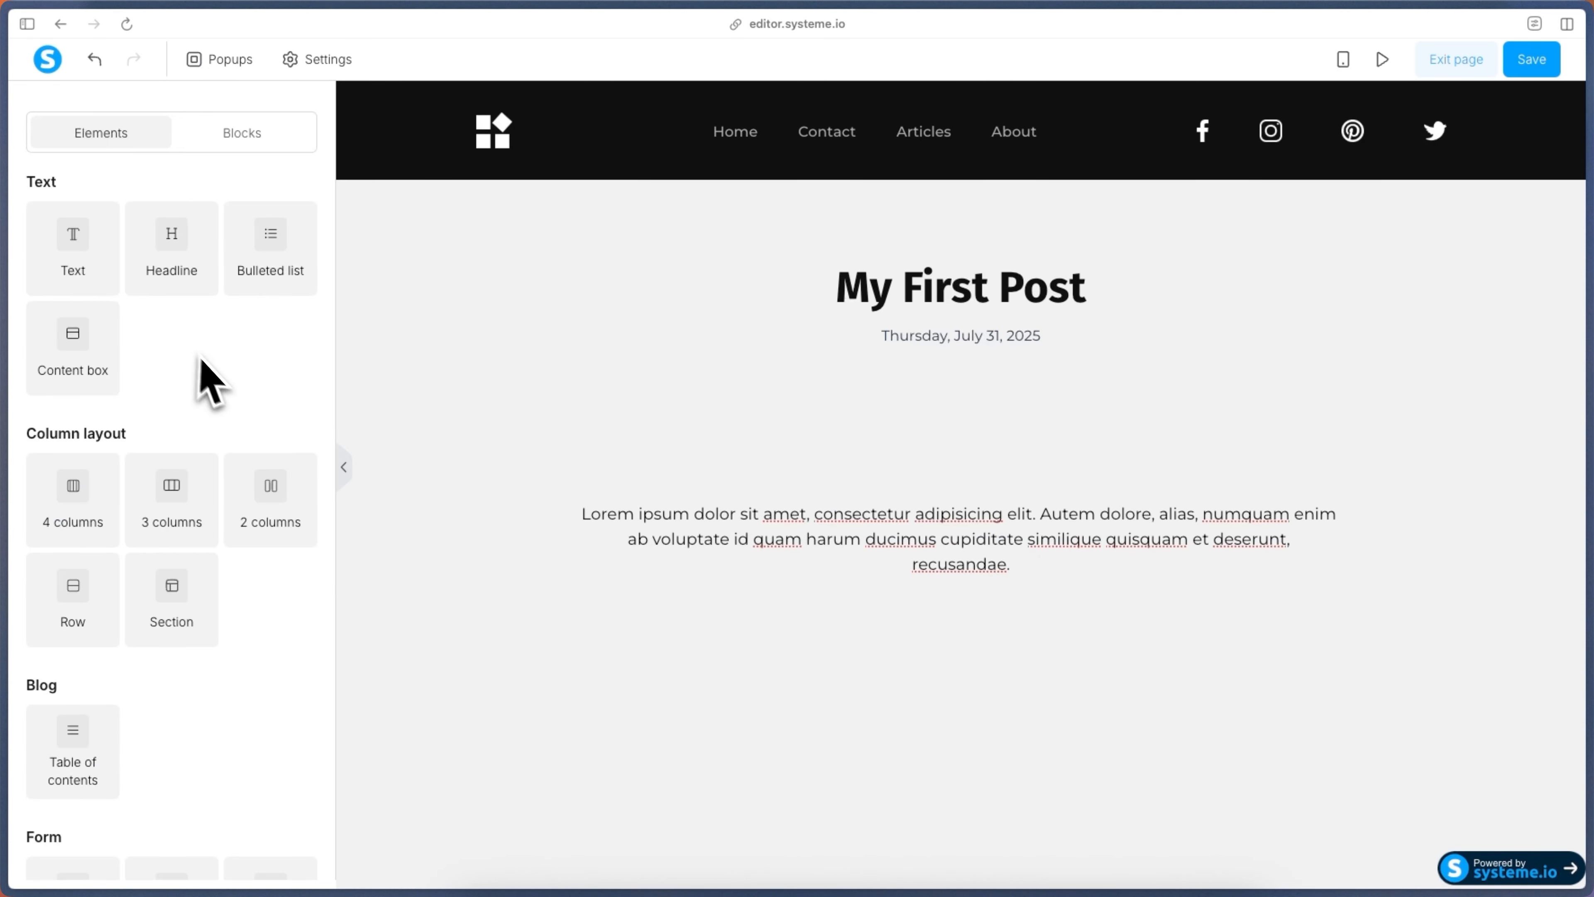
Add an Image element below the post's text, save the post and exit the editor.
{"action": "scroll", "coordinate": [221, 370], "scroll_direction": "down", "scroll_amount": 10}
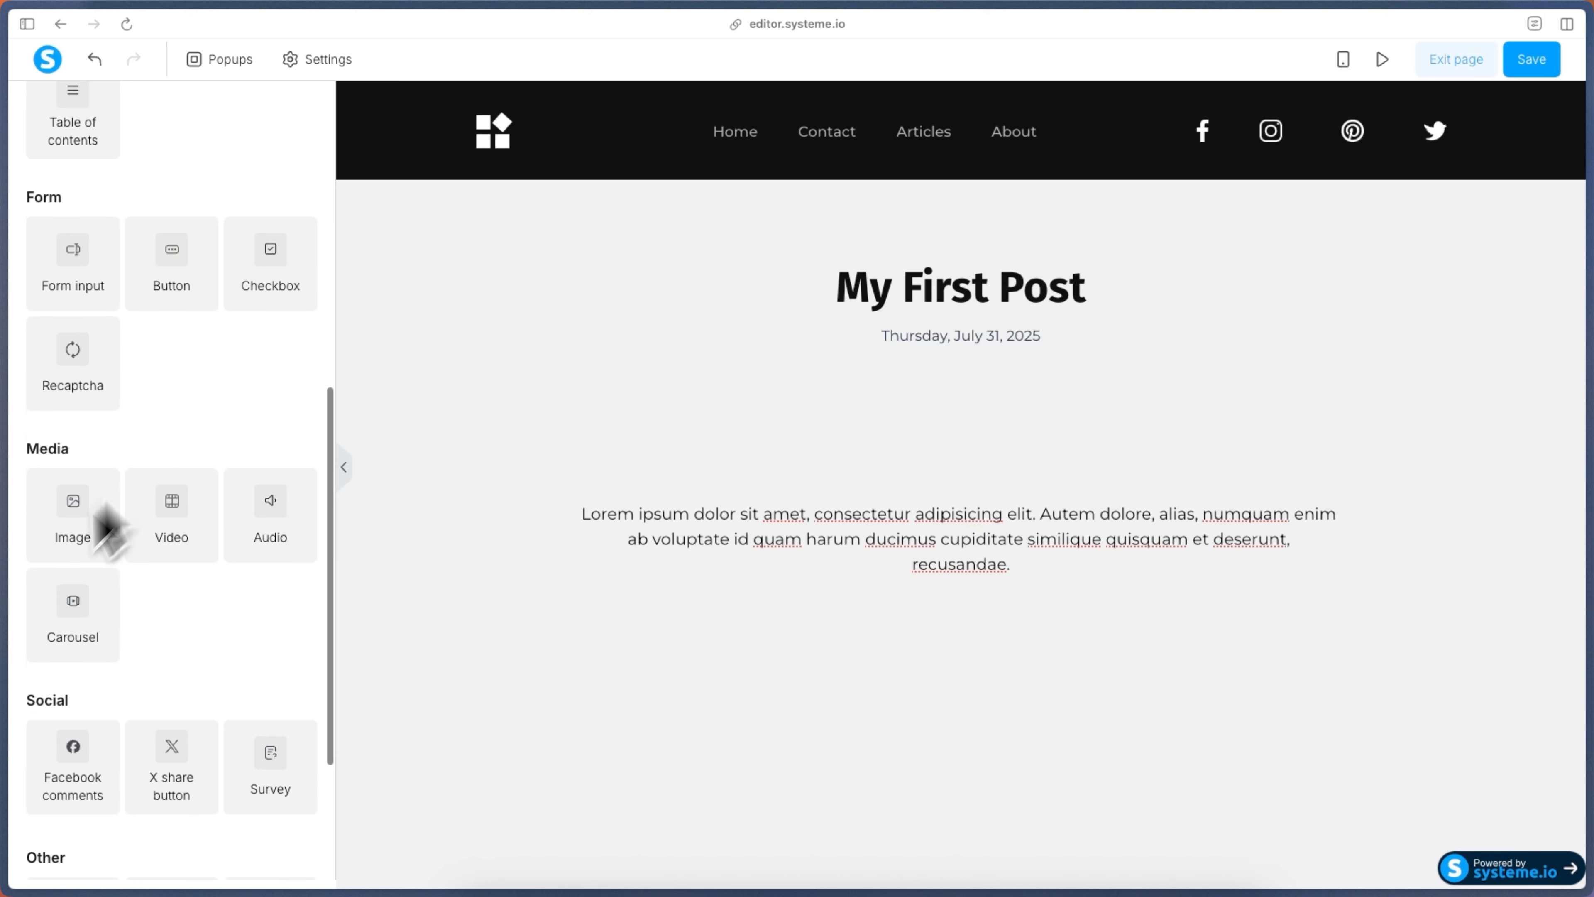
{"action": "left_click_drag", "start_coordinate": [79, 552], "coordinate": [665, 591]}
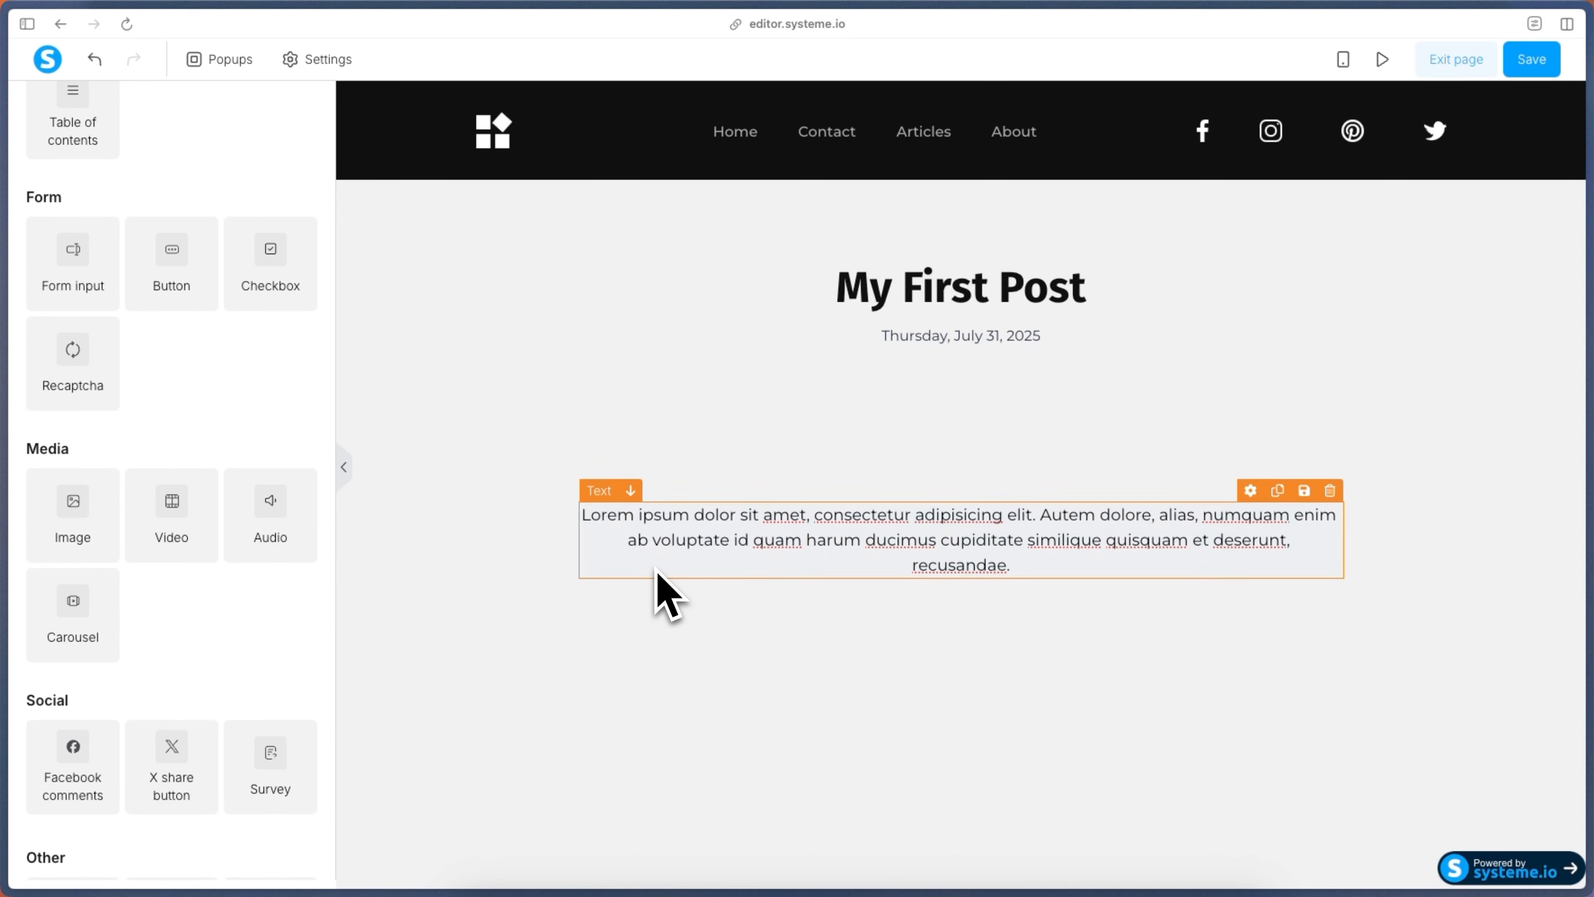
{"action": "scroll", "coordinate": [901, 634], "scroll_direction": "down", "scroll_amount": 5}
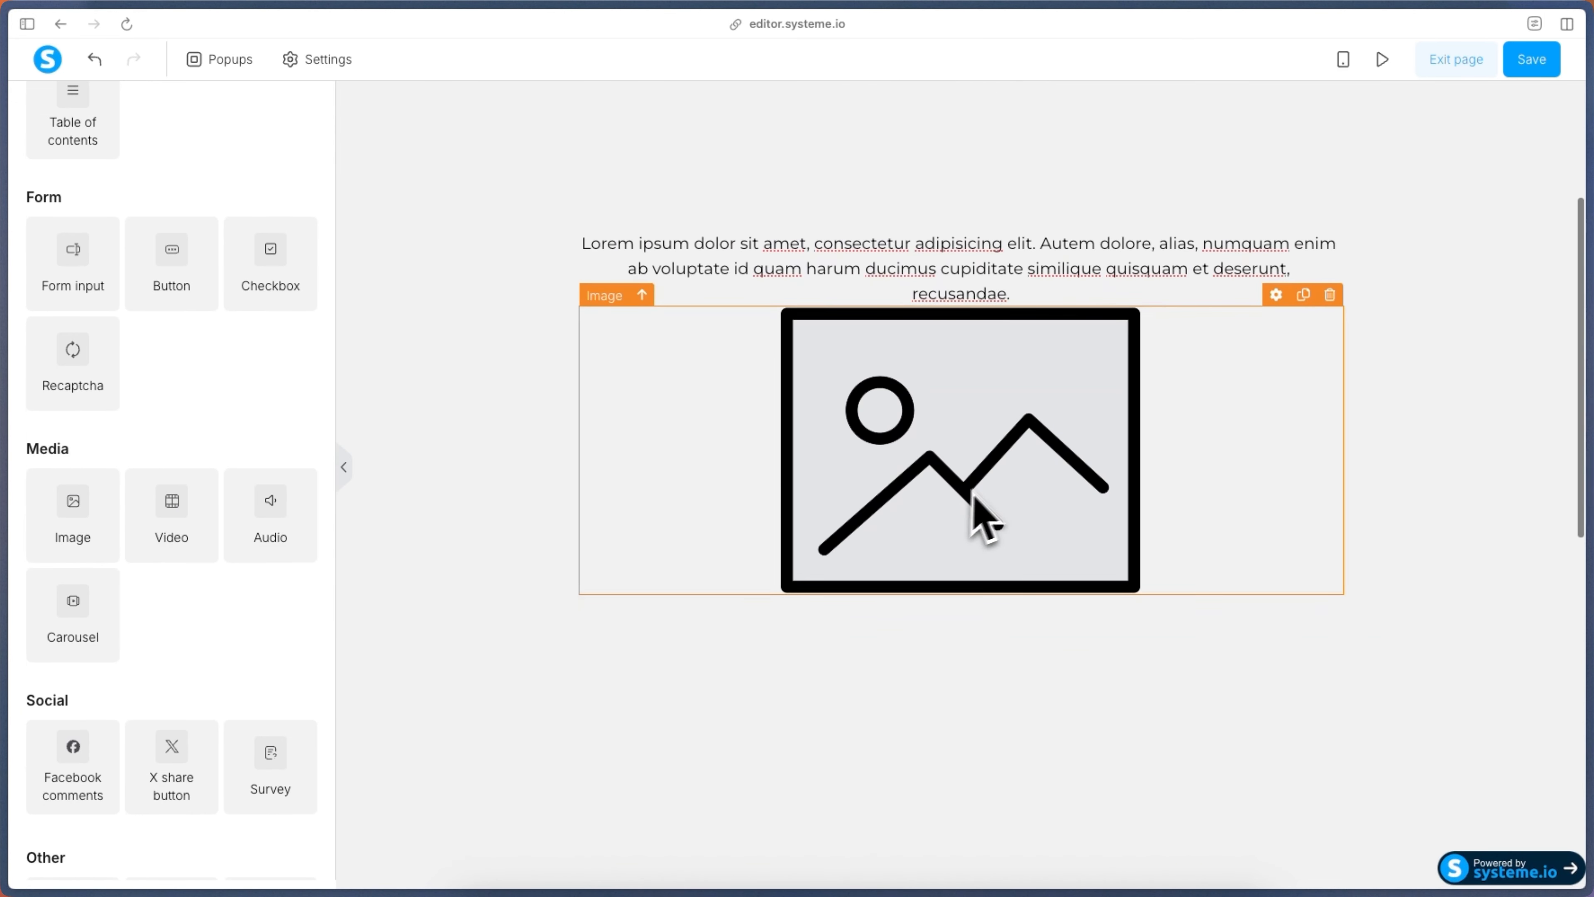
{"action": "scroll", "coordinate": [848, 528], "scroll_direction": "up", "scroll_amount": 5}
{"action": "left_click", "coordinate": [1541, 62]}
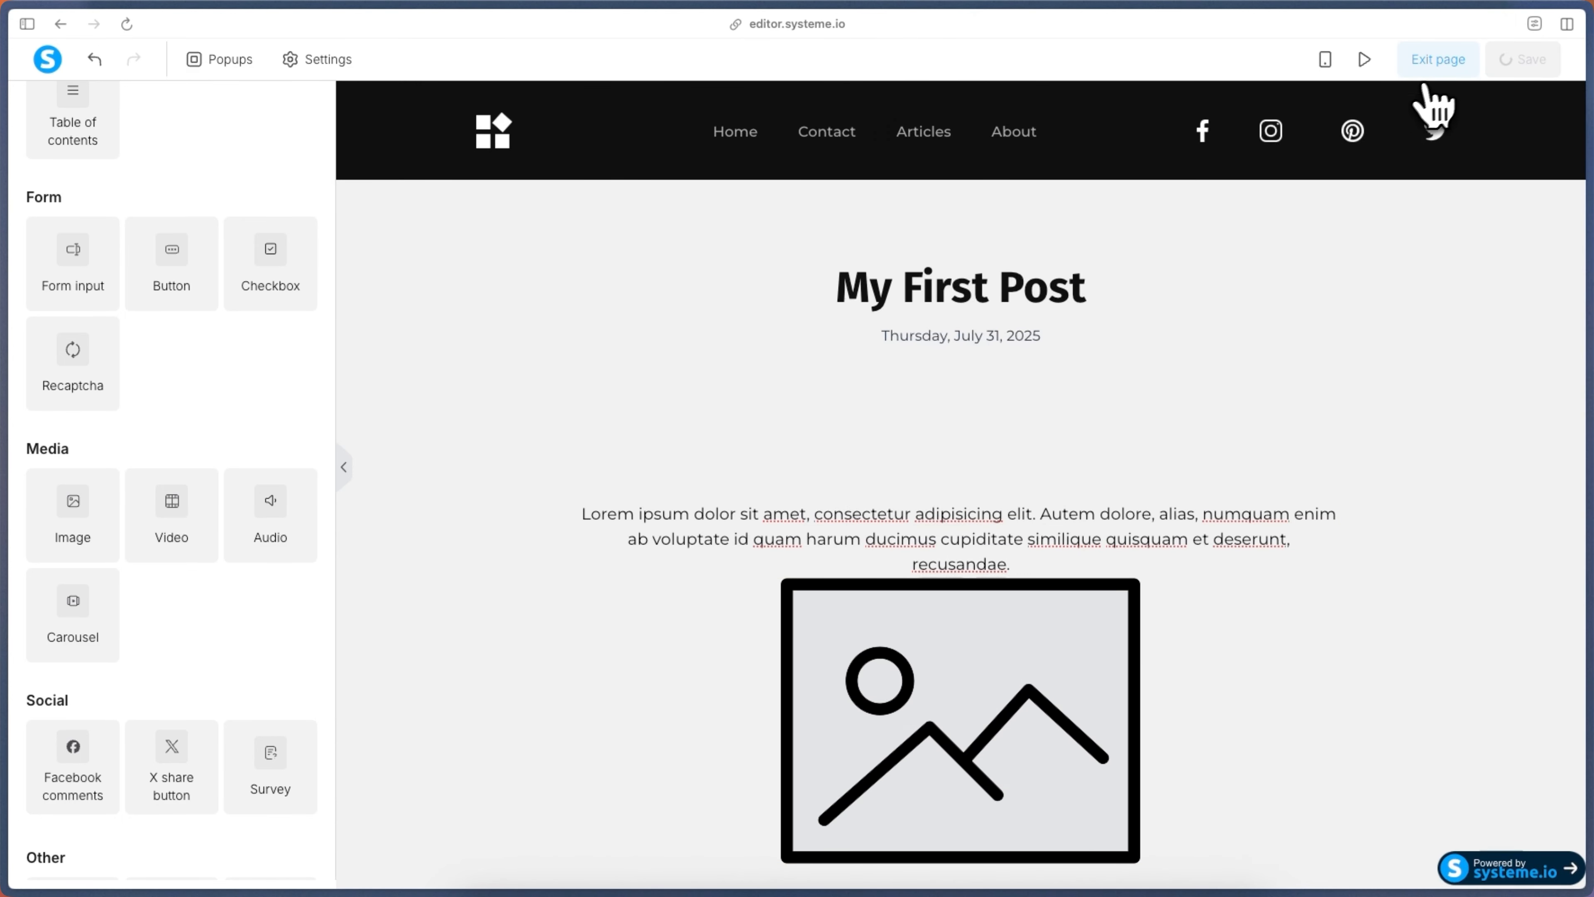
{"action": "left_click", "coordinate": [1463, 63]}
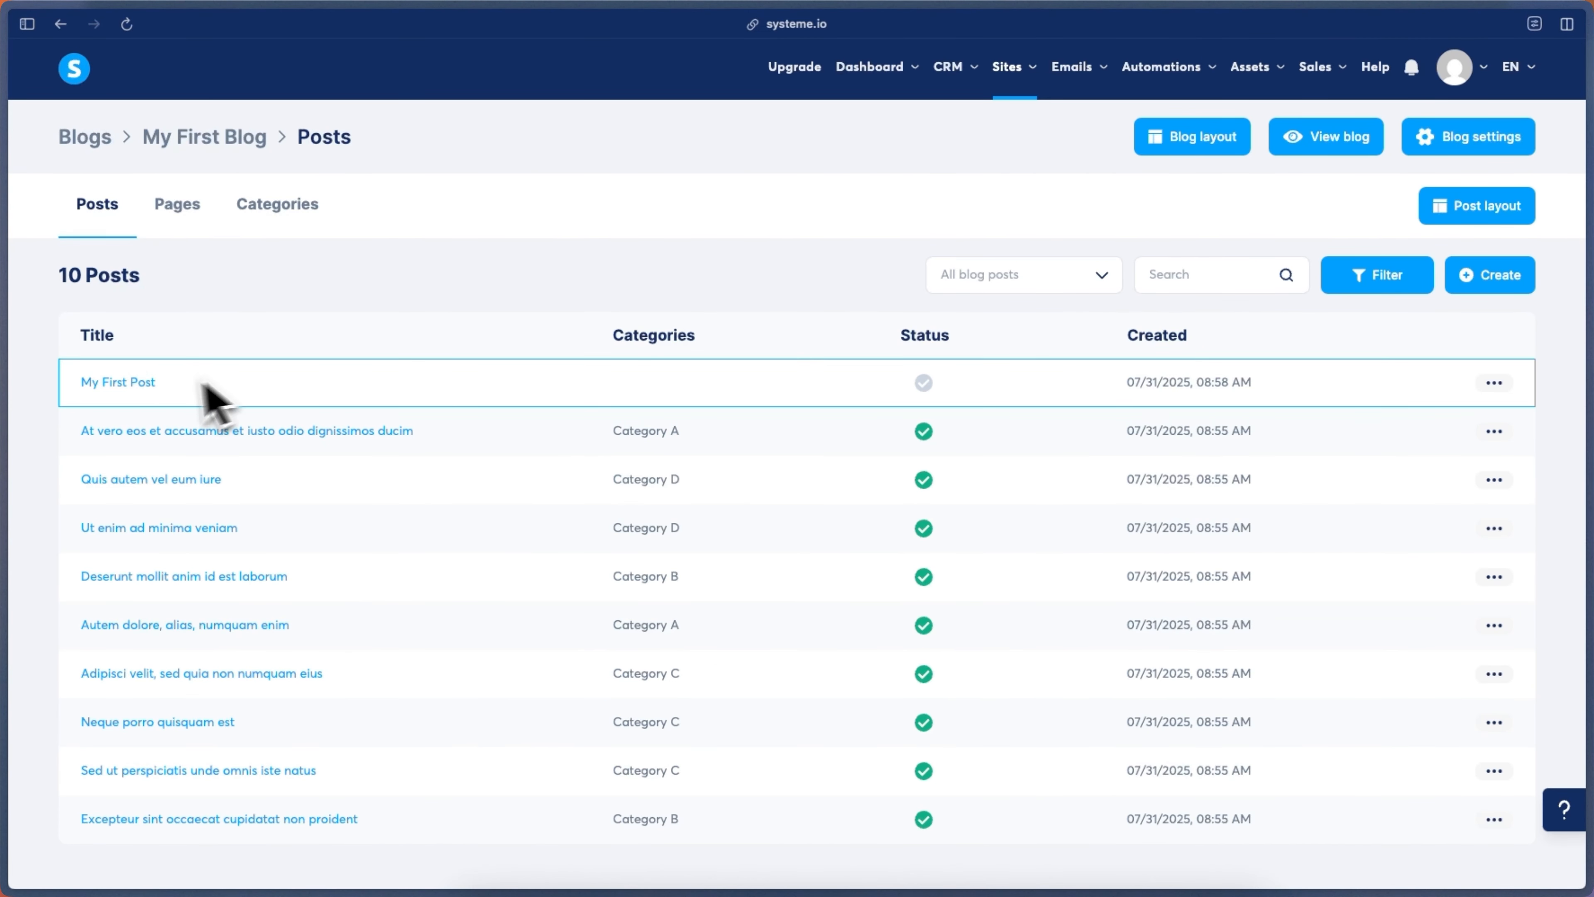
Review the actions available for "My First Post" and browse the live blog's home page and its "Autem dolore, alias, numquam enim" article.
{"action": "left_click", "coordinate": [1495, 384]}
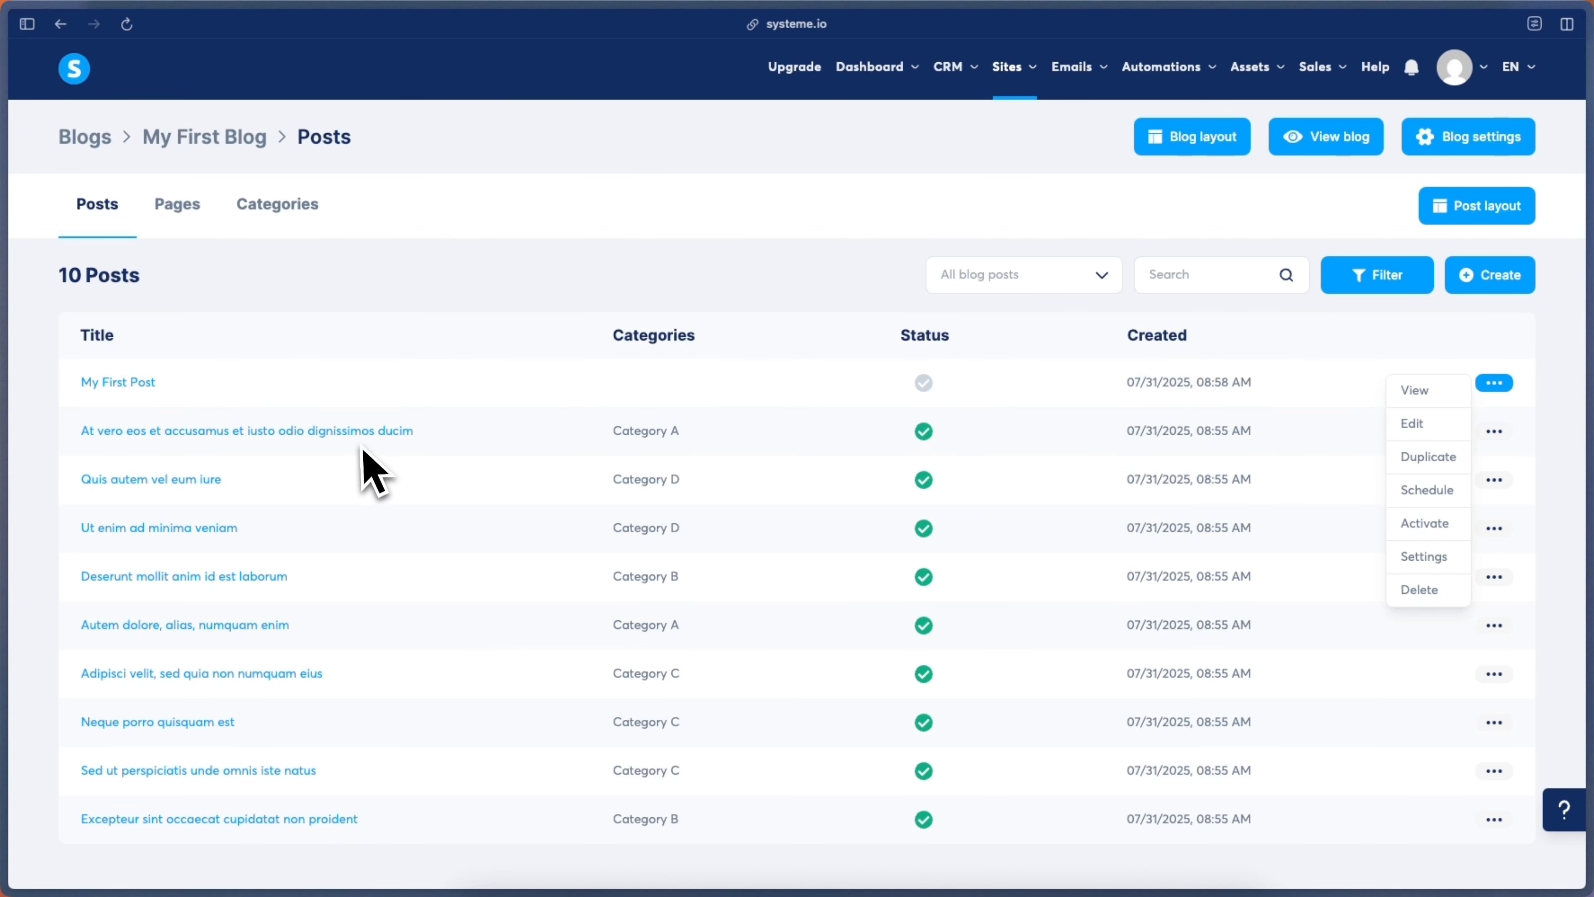
{"action": "left_click", "coordinate": [1306, 143]}
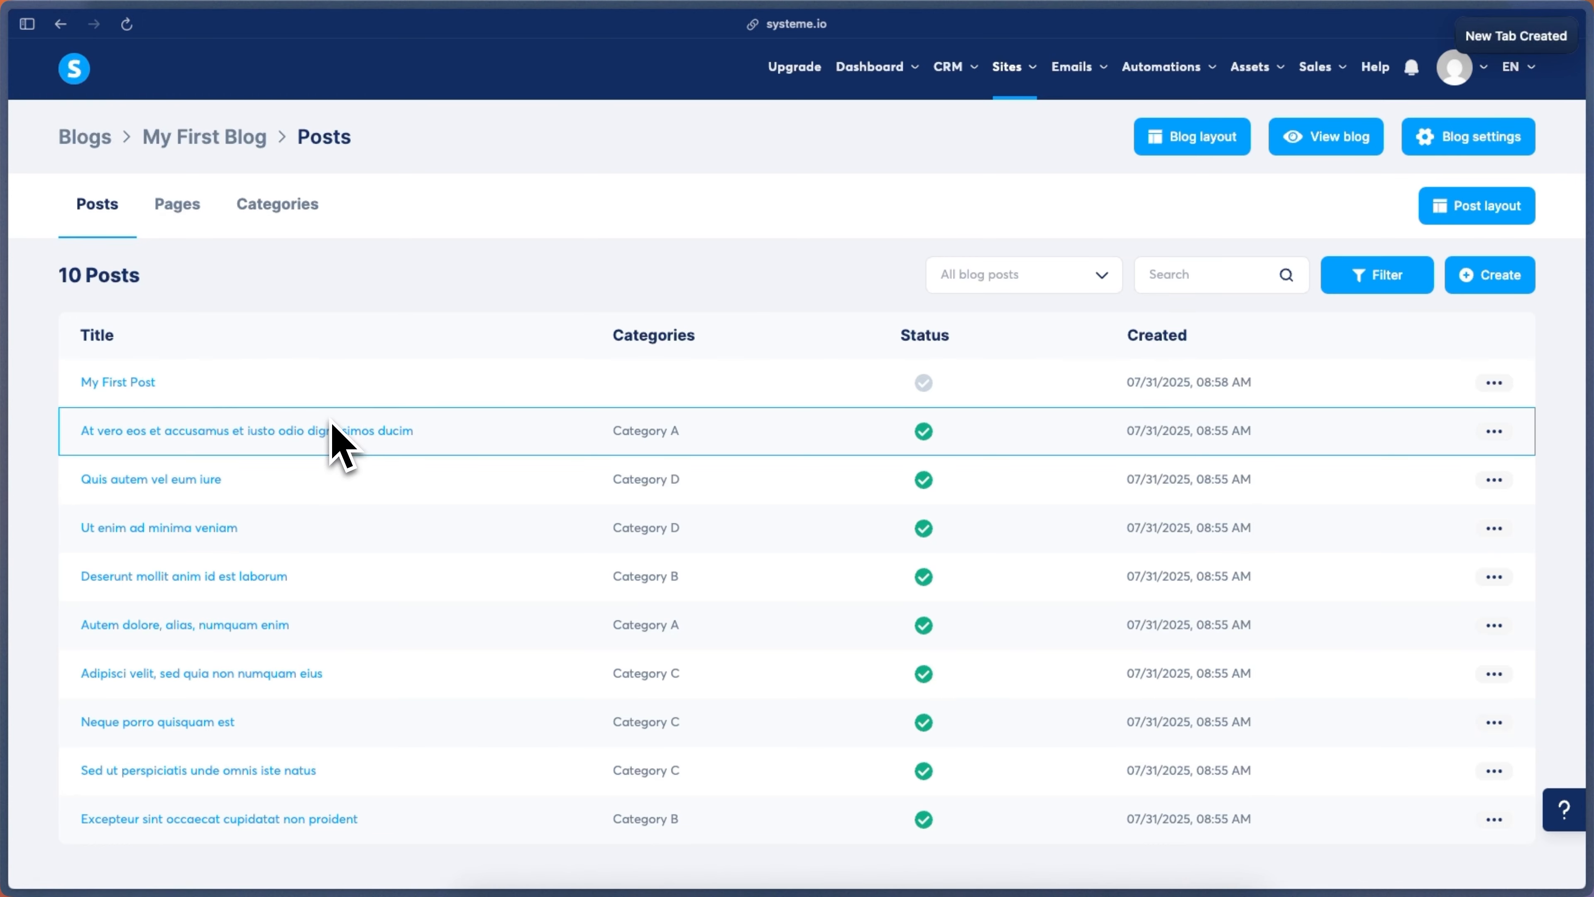
{"action": "mouse_move", "coordinate": [6, 579]}
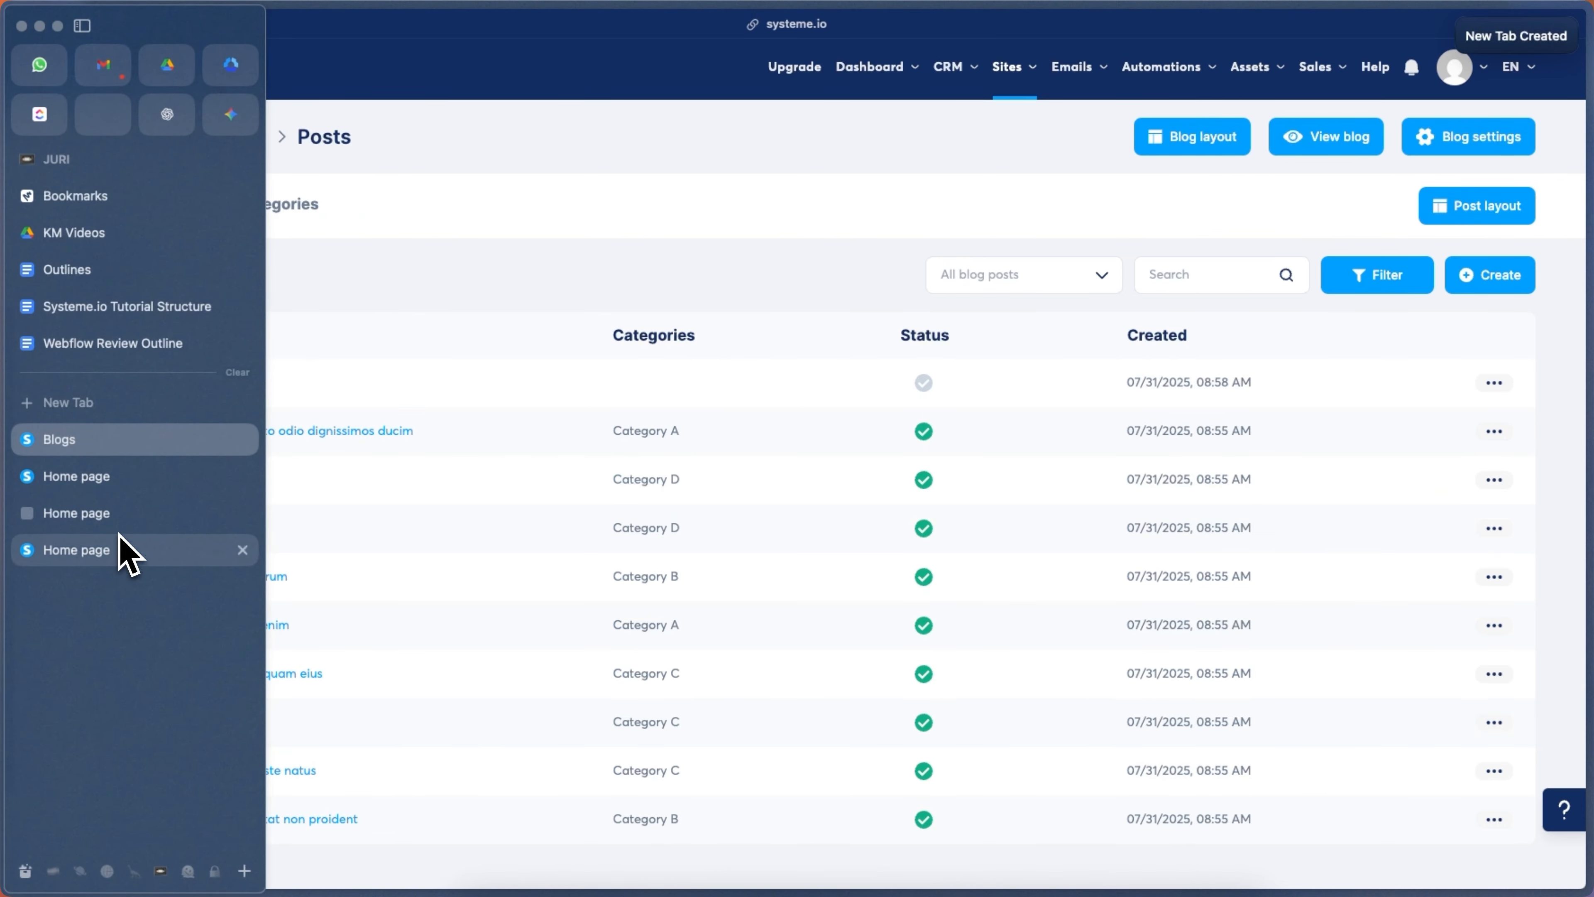
{"action": "left_click", "coordinate": [154, 523]}
{"action": "scroll", "coordinate": [847, 367], "scroll_direction": "up", "scroll_amount": 10}
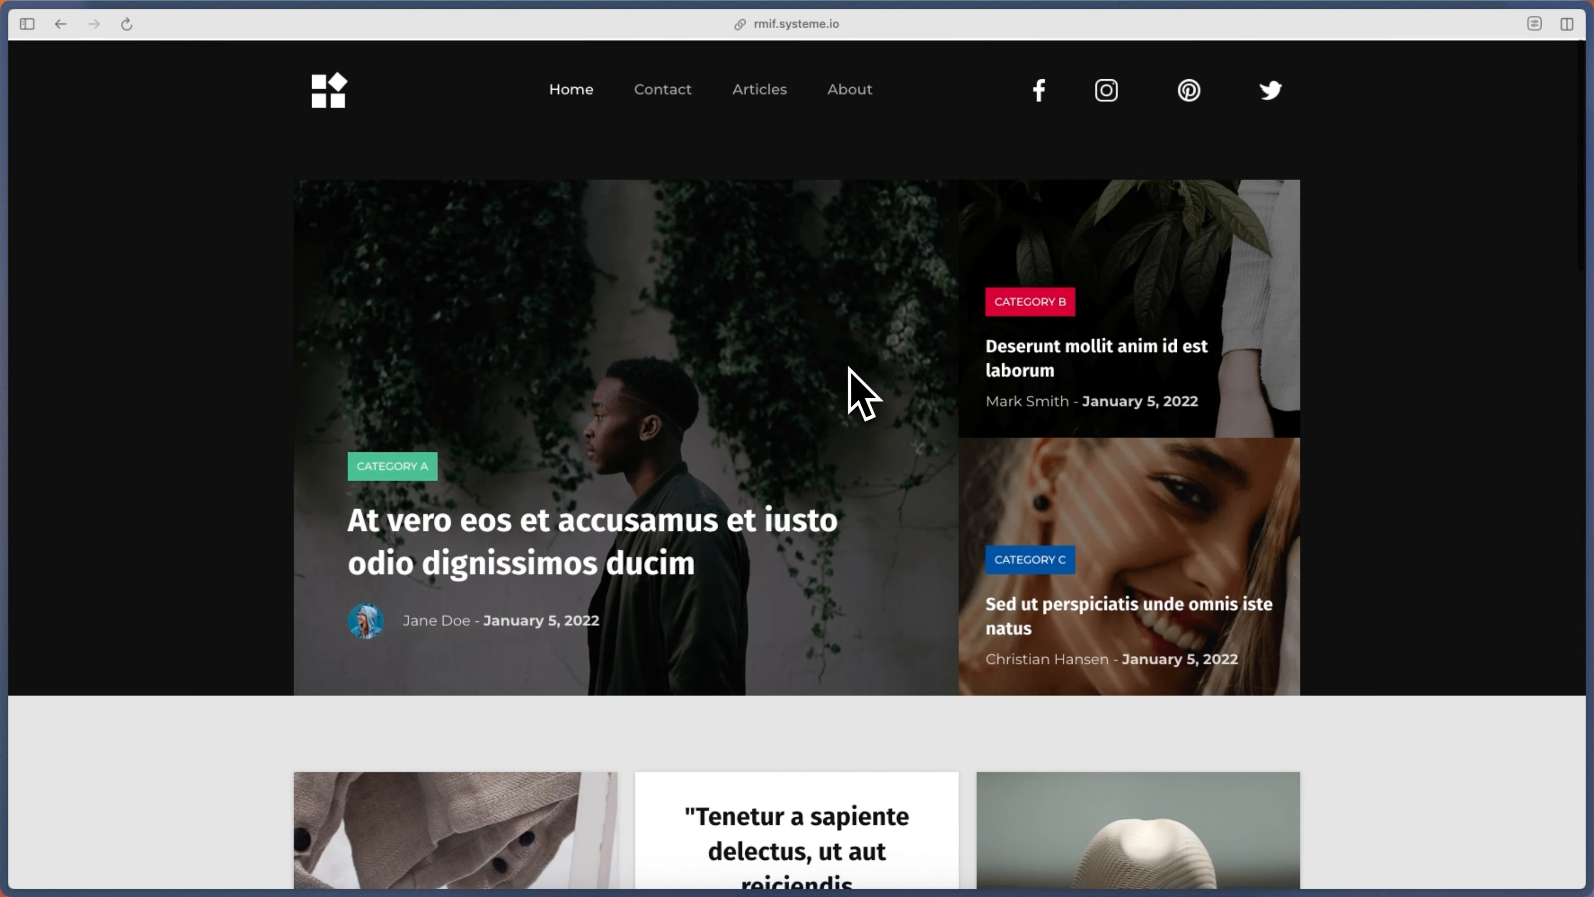
{"action": "scroll", "coordinate": [849, 369], "scroll_direction": "down", "scroll_amount": 6}
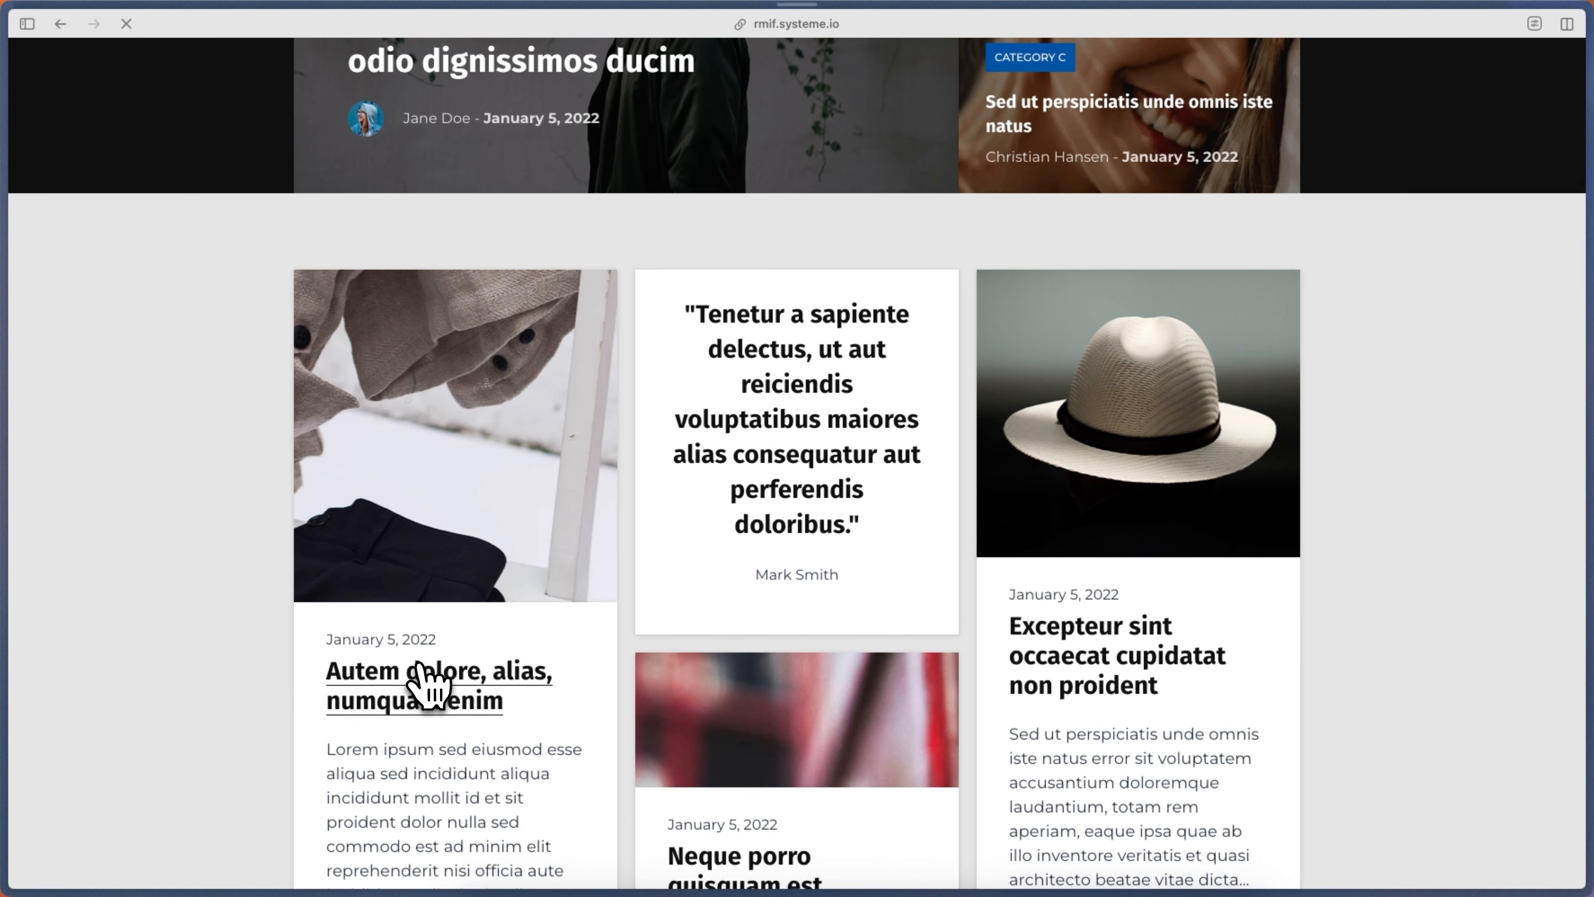
{"action": "left_click", "coordinate": [430, 685]}
{"action": "scroll", "coordinate": [1280, 600], "scroll_direction": "down", "scroll_amount": 5}
{"action": "scroll", "coordinate": [1281, 600], "scroll_direction": "down", "scroll_amount": 15}
{"action": "scroll", "coordinate": [1280, 600], "scroll_direction": "up", "scroll_amount": 8}
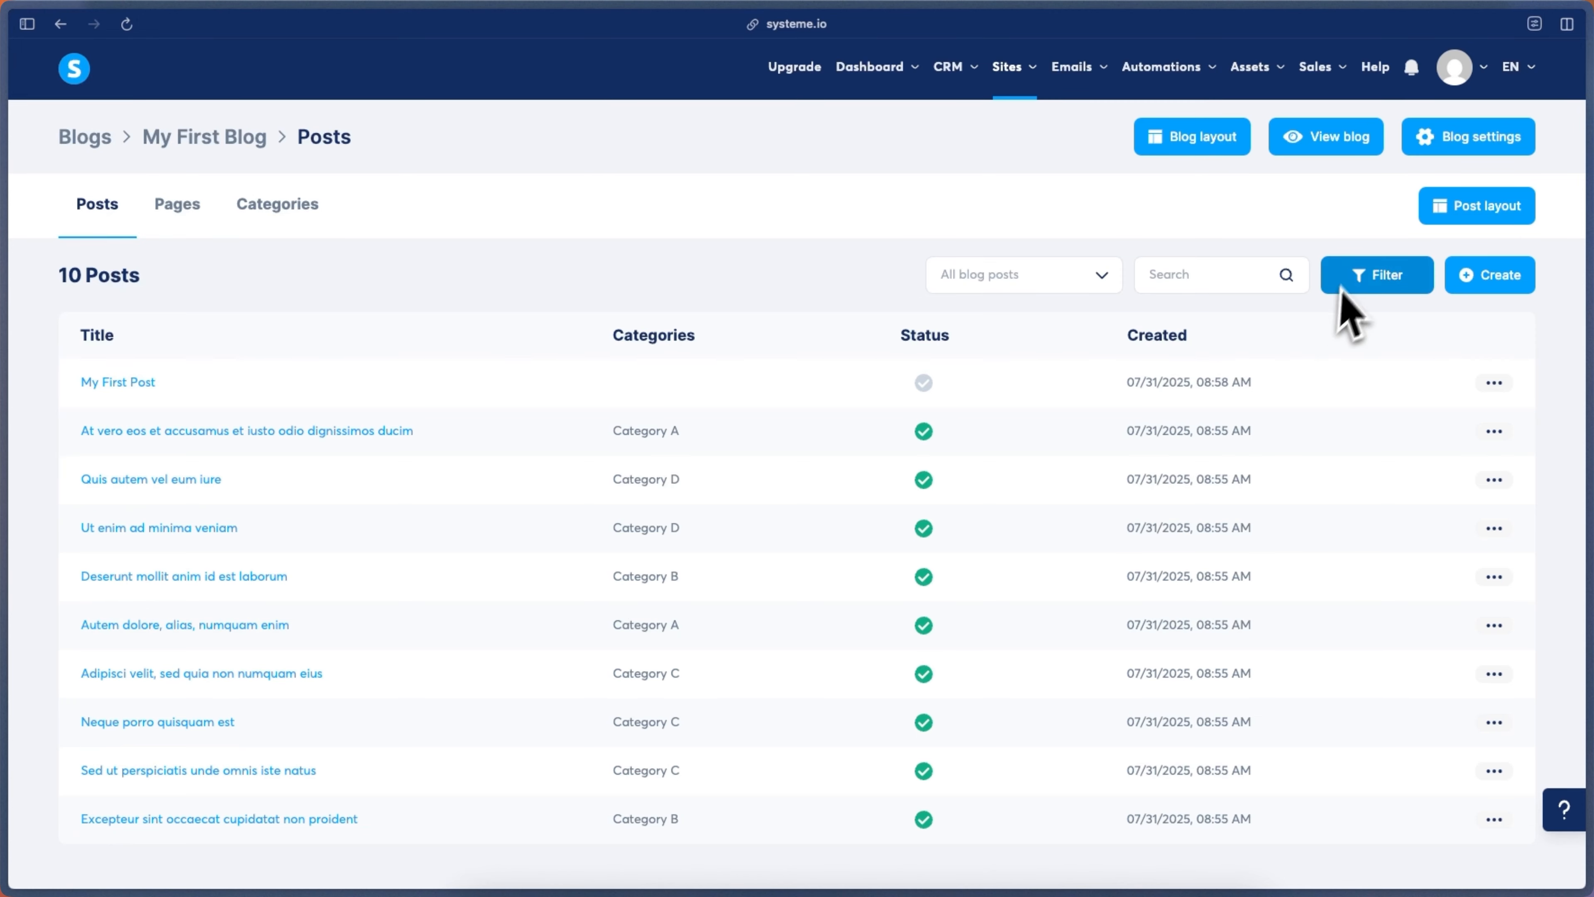
Open the post layout, look over its title, date, image, content and popular posts areas, and save it.
{"action": "mouse_move", "coordinate": [1462, 138]}
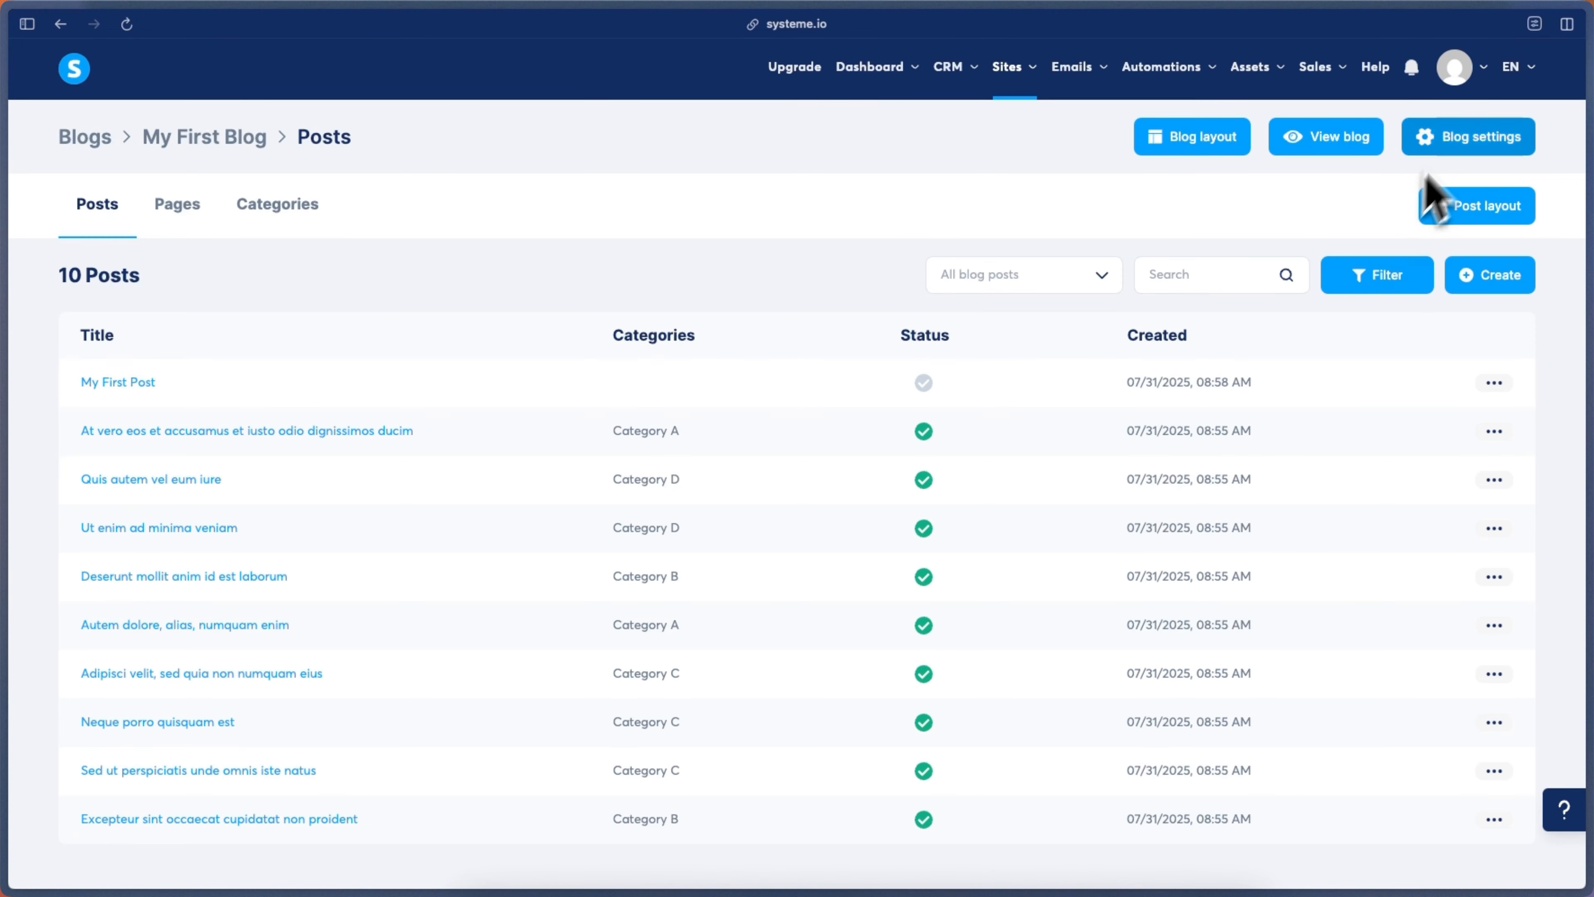
{"action": "left_click", "coordinate": [1471, 216]}
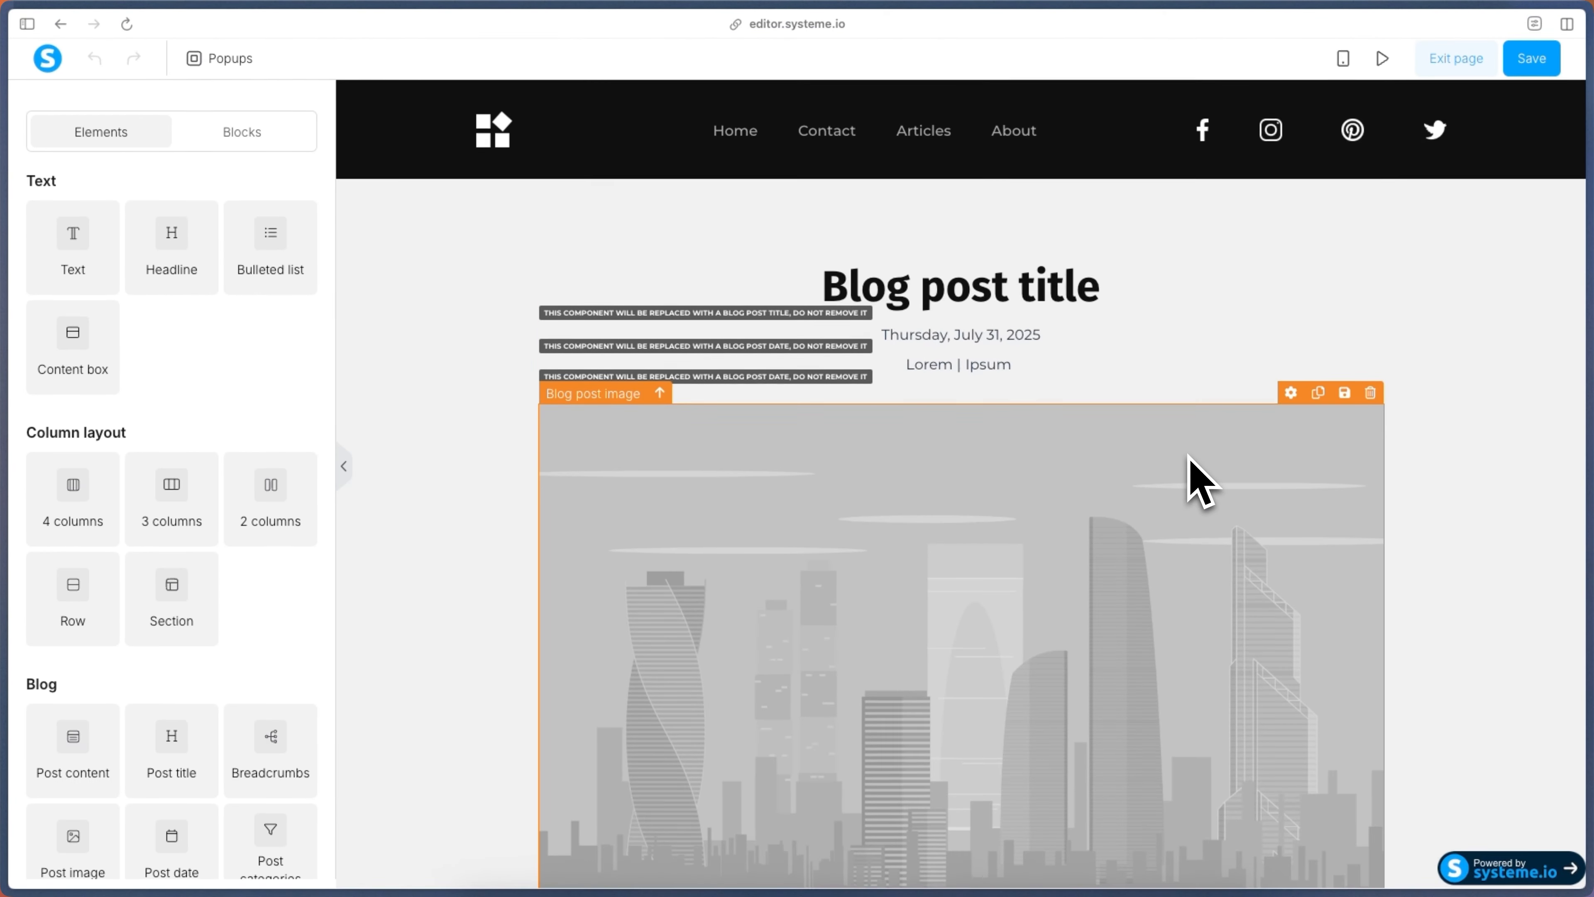
{"action": "scroll", "coordinate": [1441, 510], "scroll_direction": "down", "scroll_amount": 10}
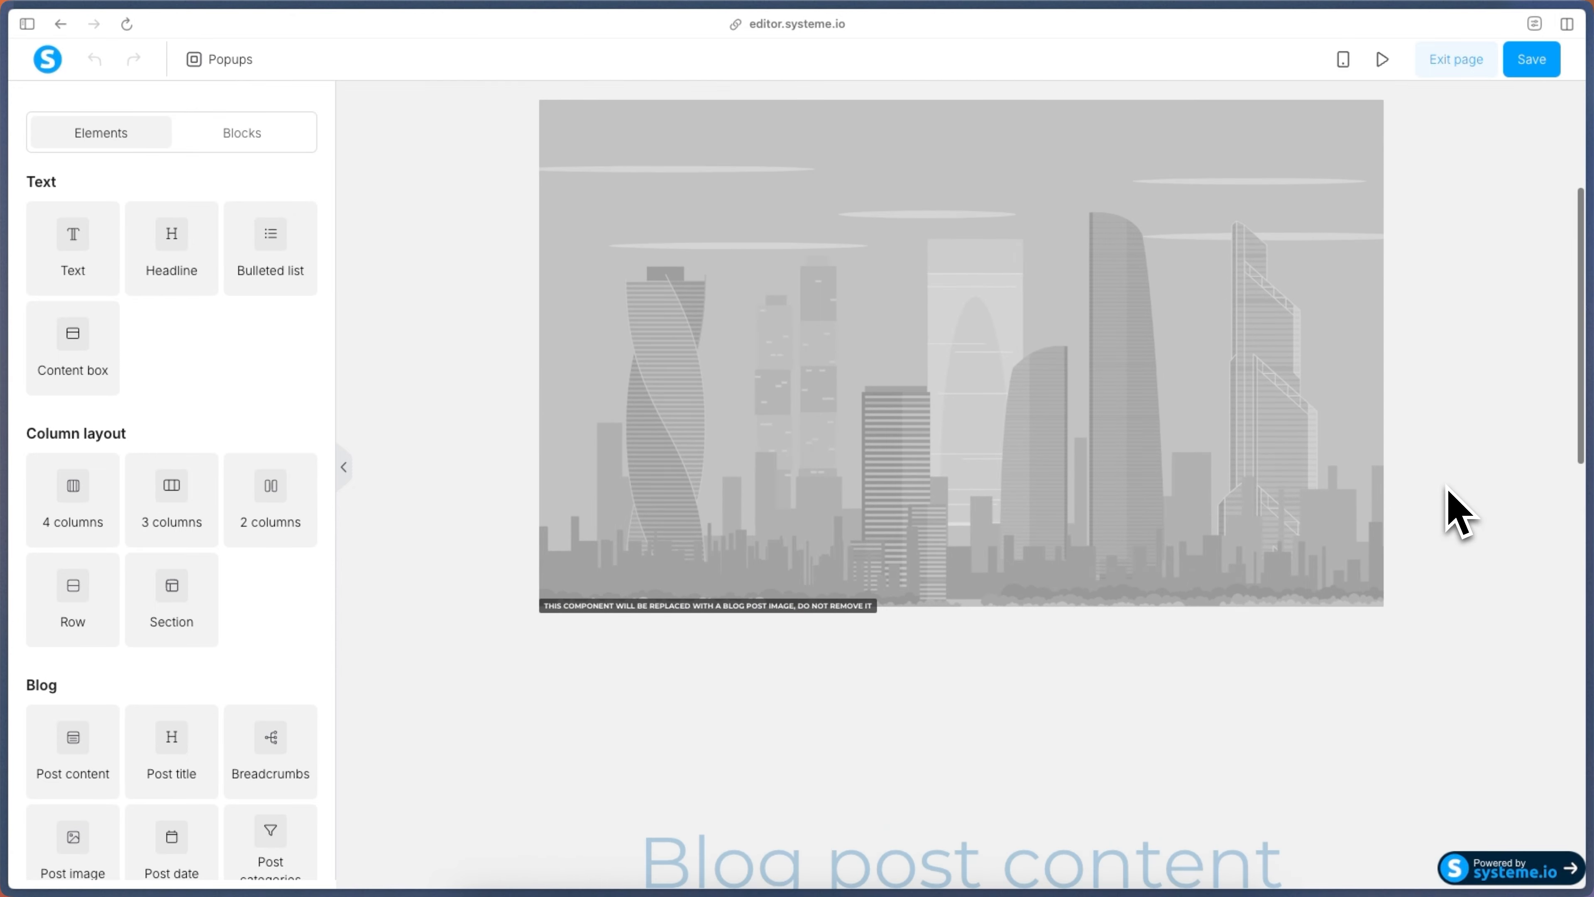
{"action": "scroll", "coordinate": [1455, 509], "scroll_direction": "down", "scroll_amount": 5}
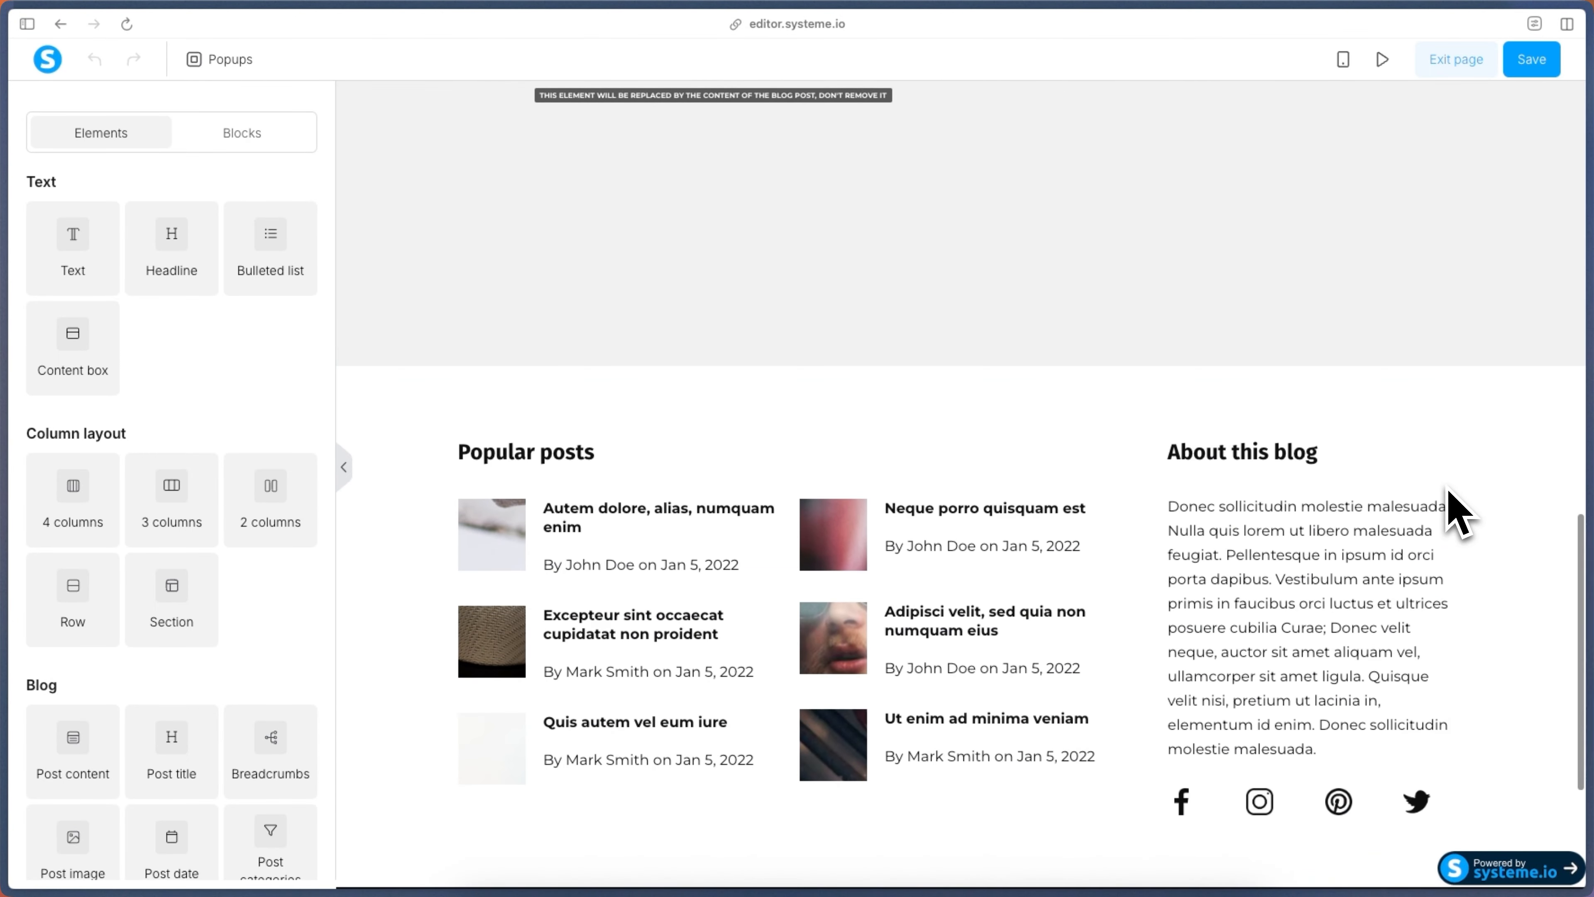
{"action": "scroll", "coordinate": [1453, 510], "scroll_direction": "up", "scroll_amount": 12}
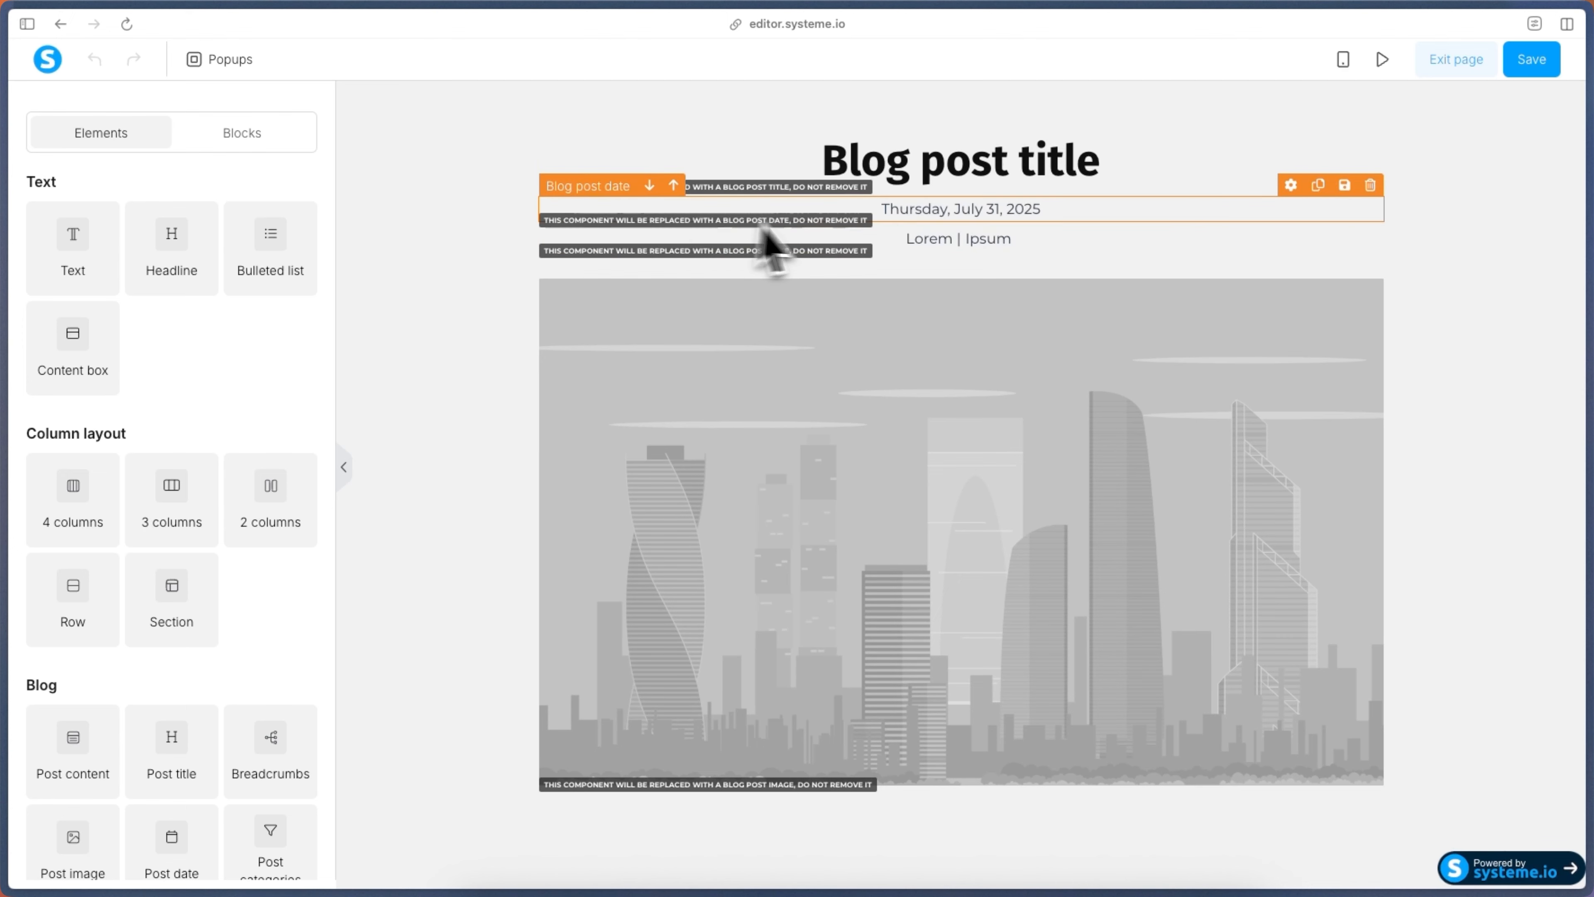
{"action": "scroll", "coordinate": [1220, 469], "scroll_direction": "down", "scroll_amount": 7}
{"action": "scroll", "coordinate": [1221, 470], "scroll_direction": "down", "scroll_amount": 3}
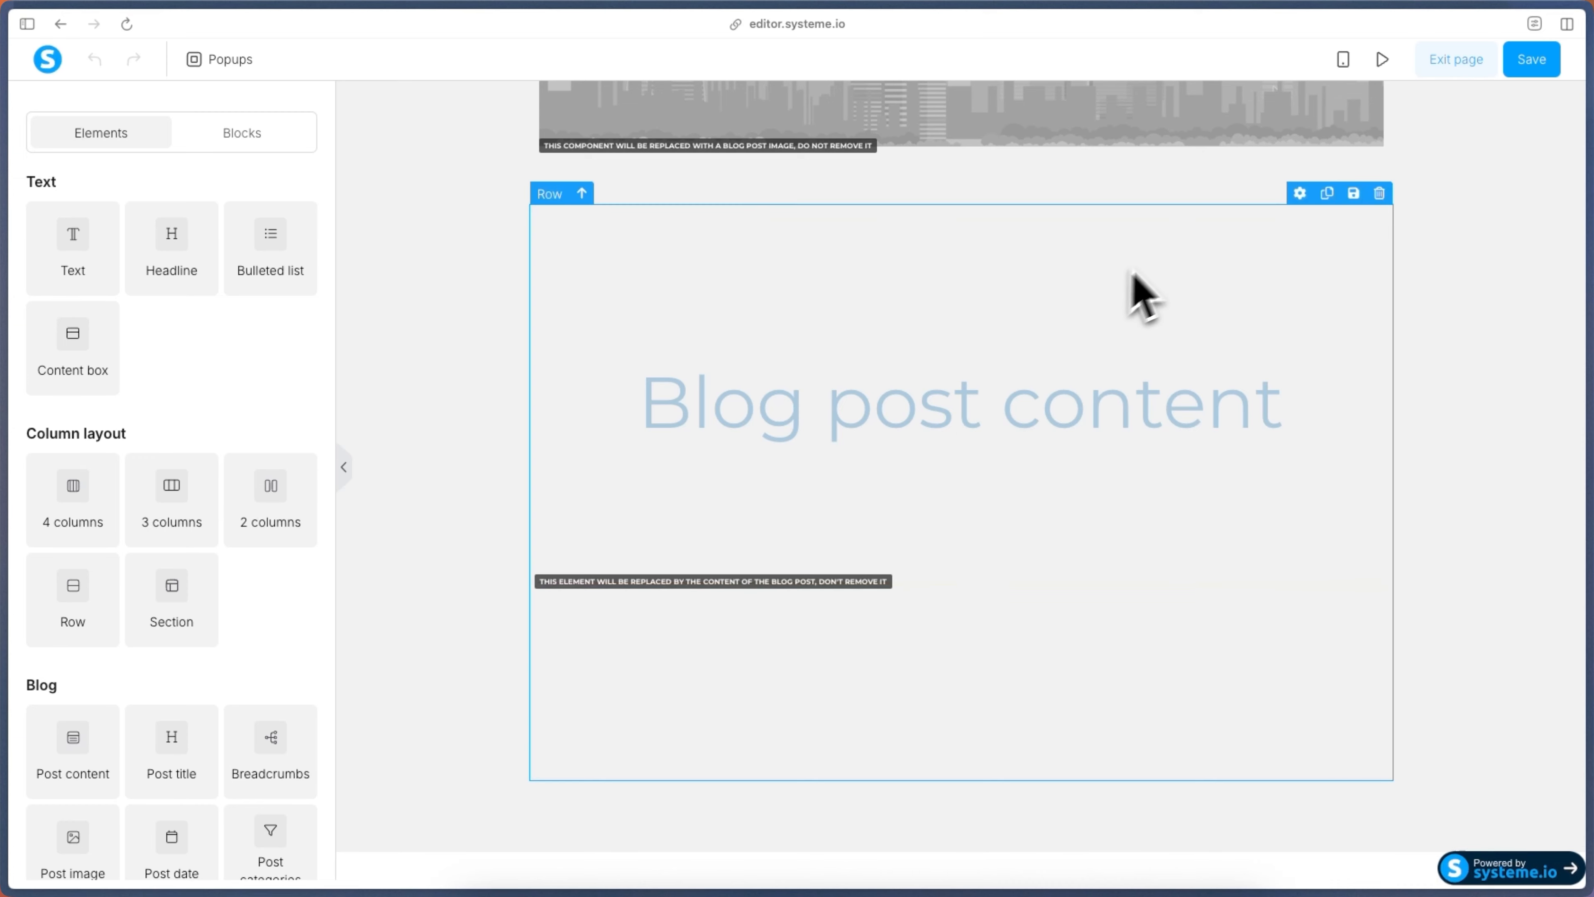
{"action": "left_click", "coordinate": [1531, 61]}
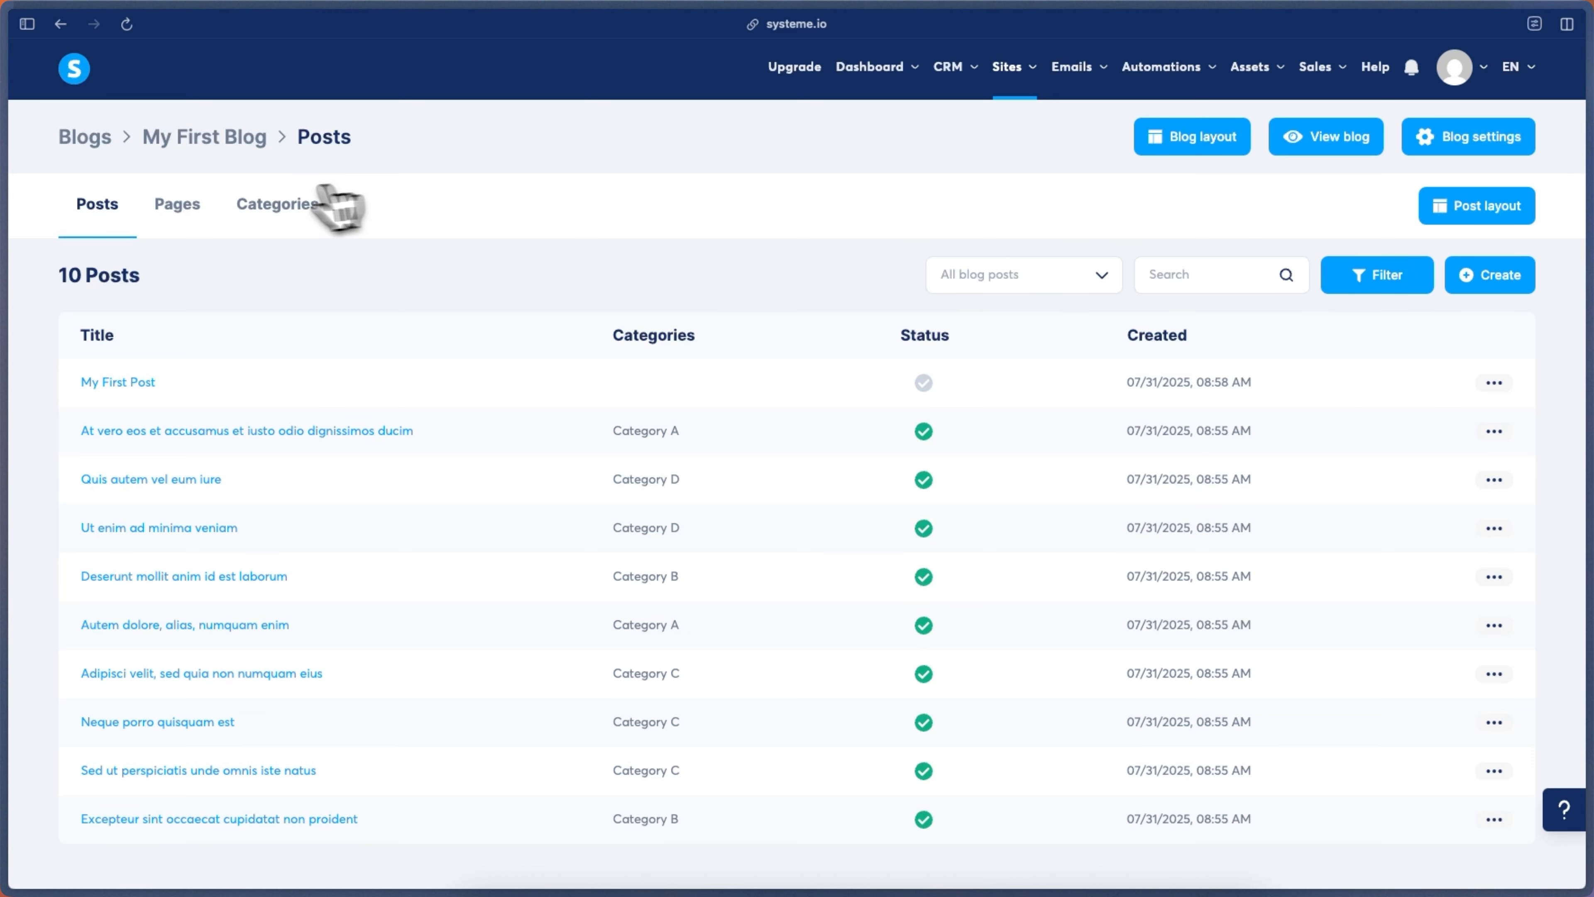
Review the blog's list of pages alongside the live site and open the Home page for editing.
{"action": "left_click", "coordinate": [189, 211]}
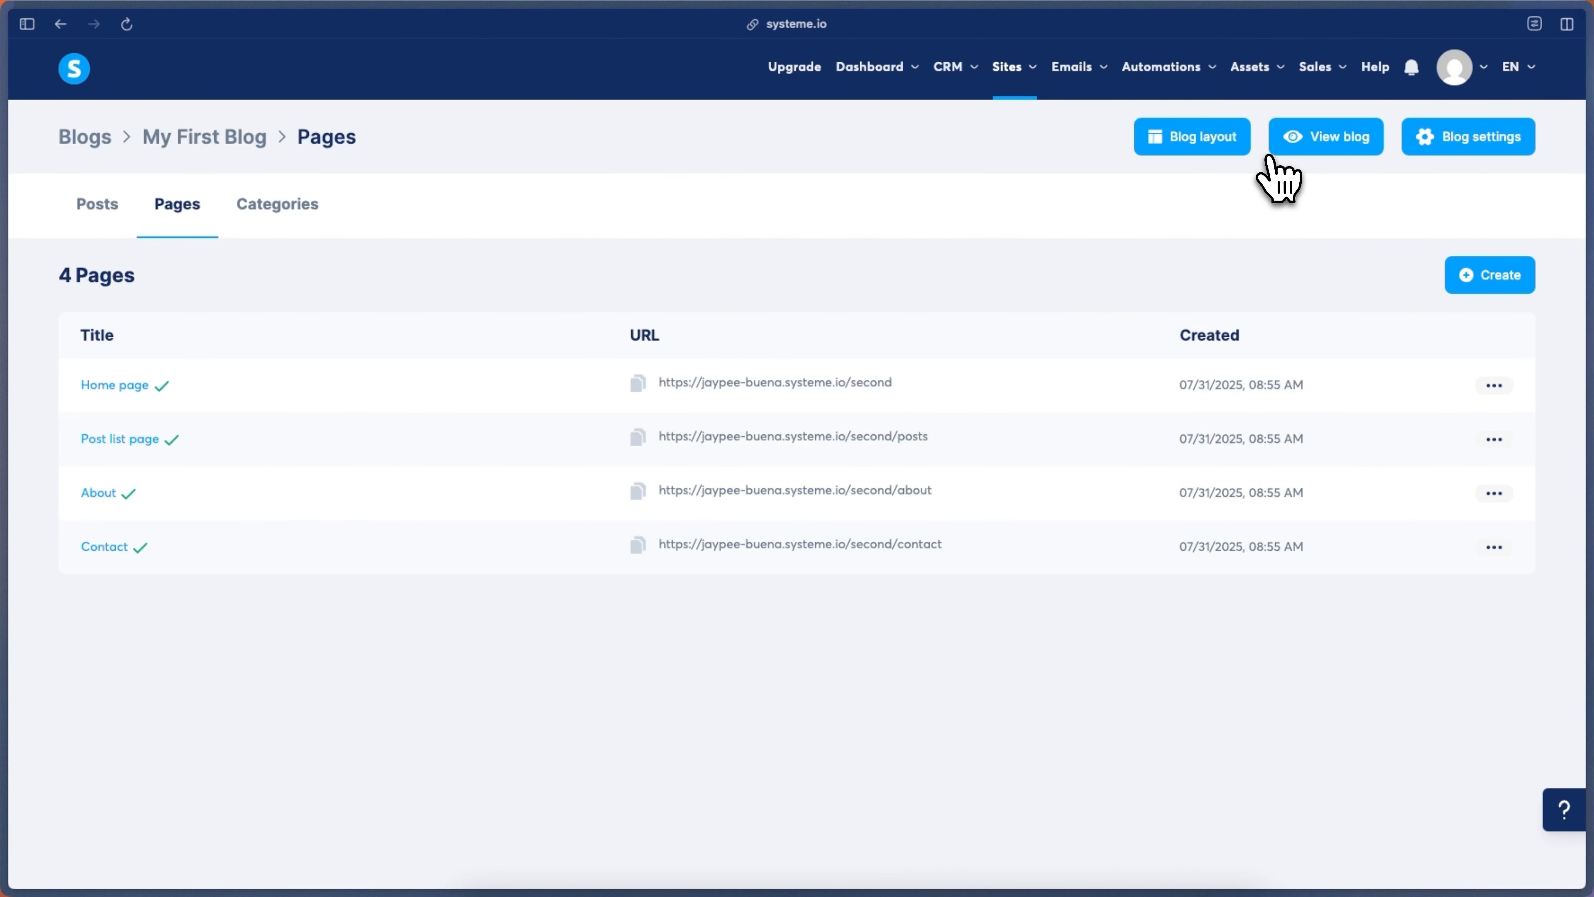
{"action": "key", "text": "super+t"}
{"action": "key", "text": "Return"}
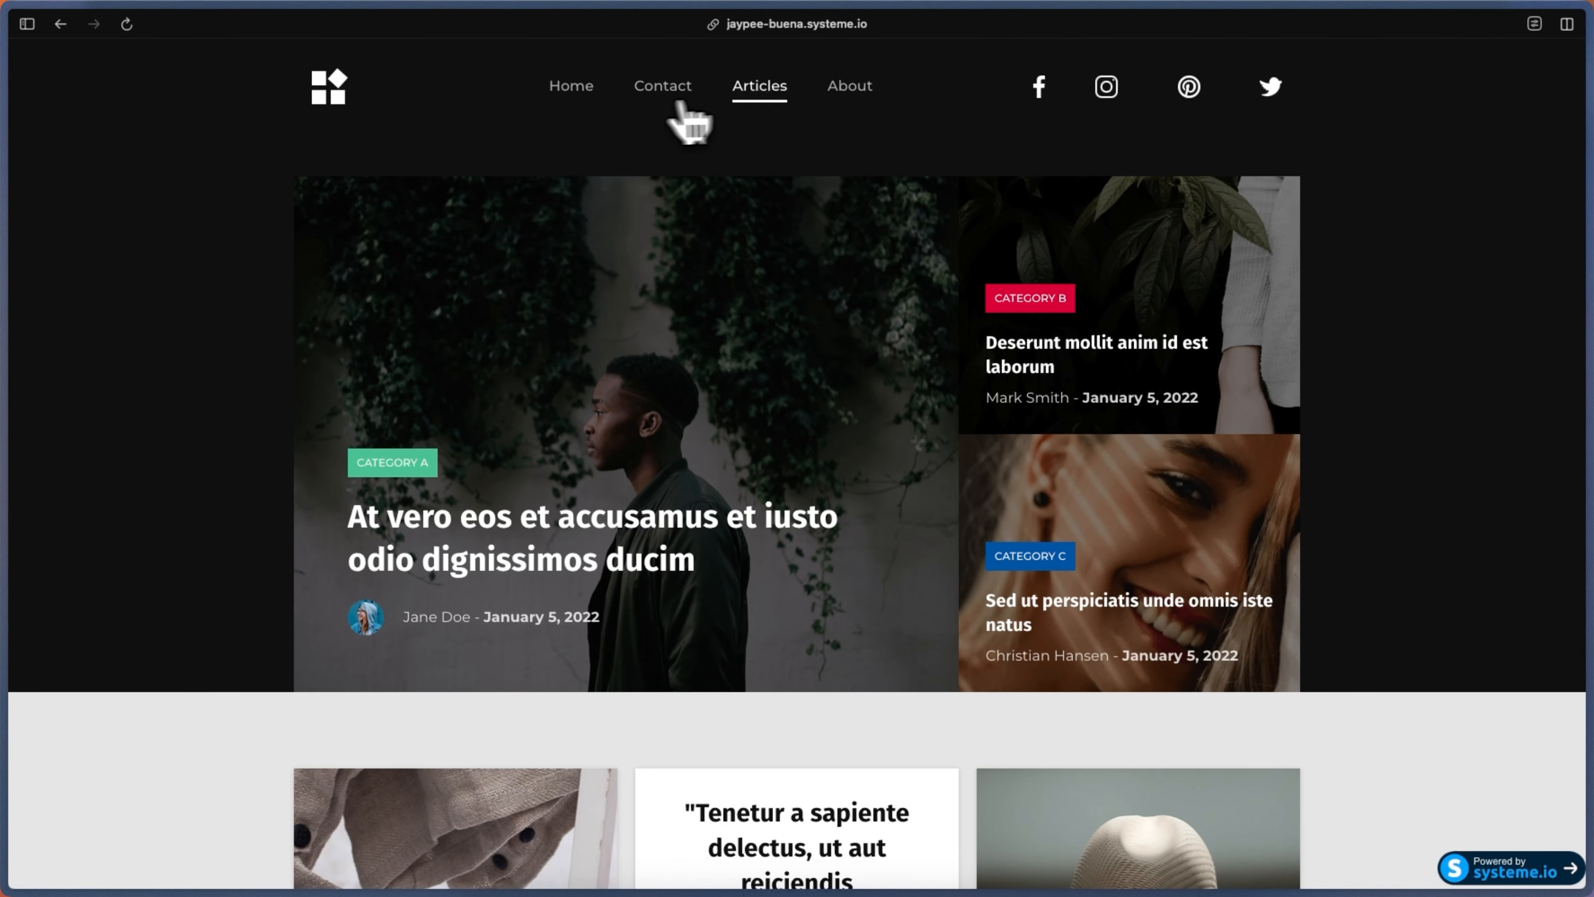
{"action": "key", "text": "super+t"}
{"action": "key", "text": "Return"}
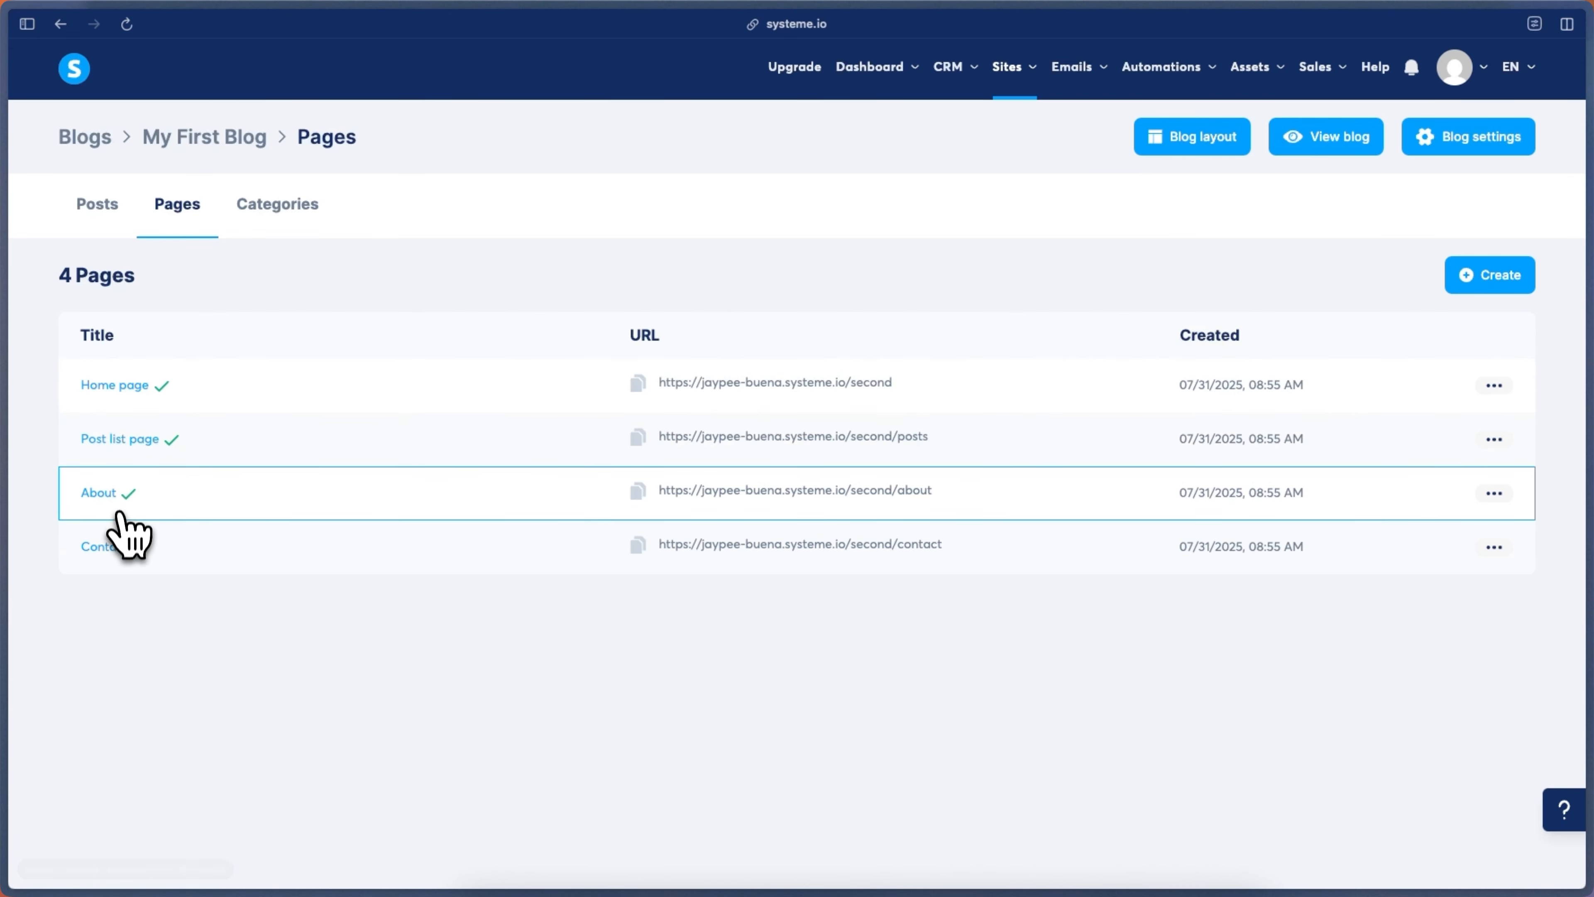
{"action": "left_click", "coordinate": [1495, 385]}
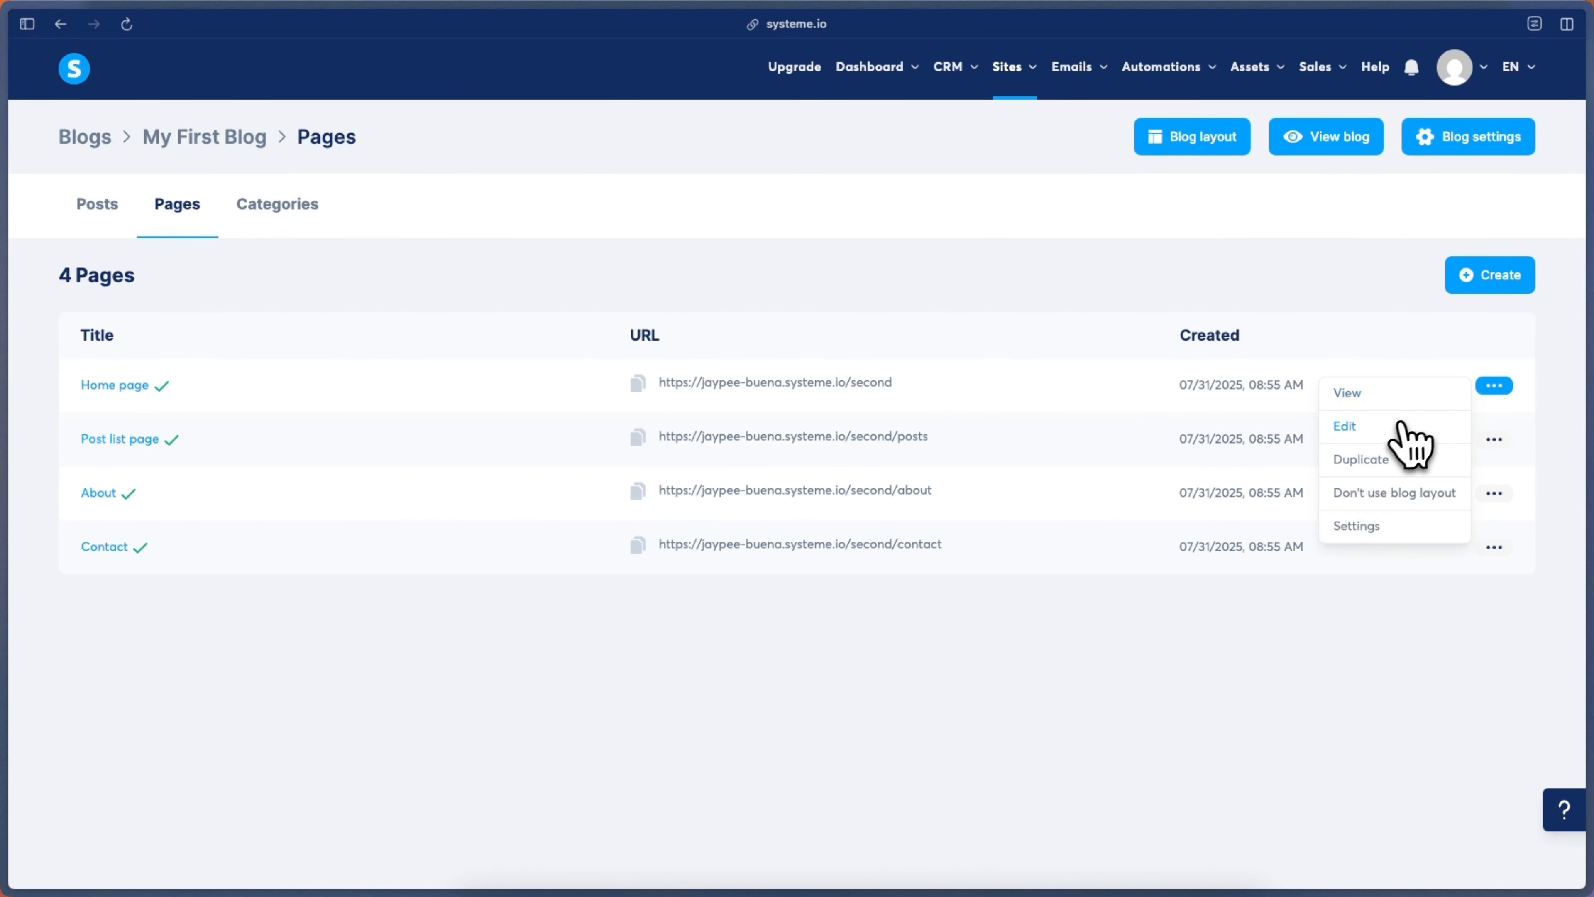
{"action": "left_click", "coordinate": [1387, 429]}
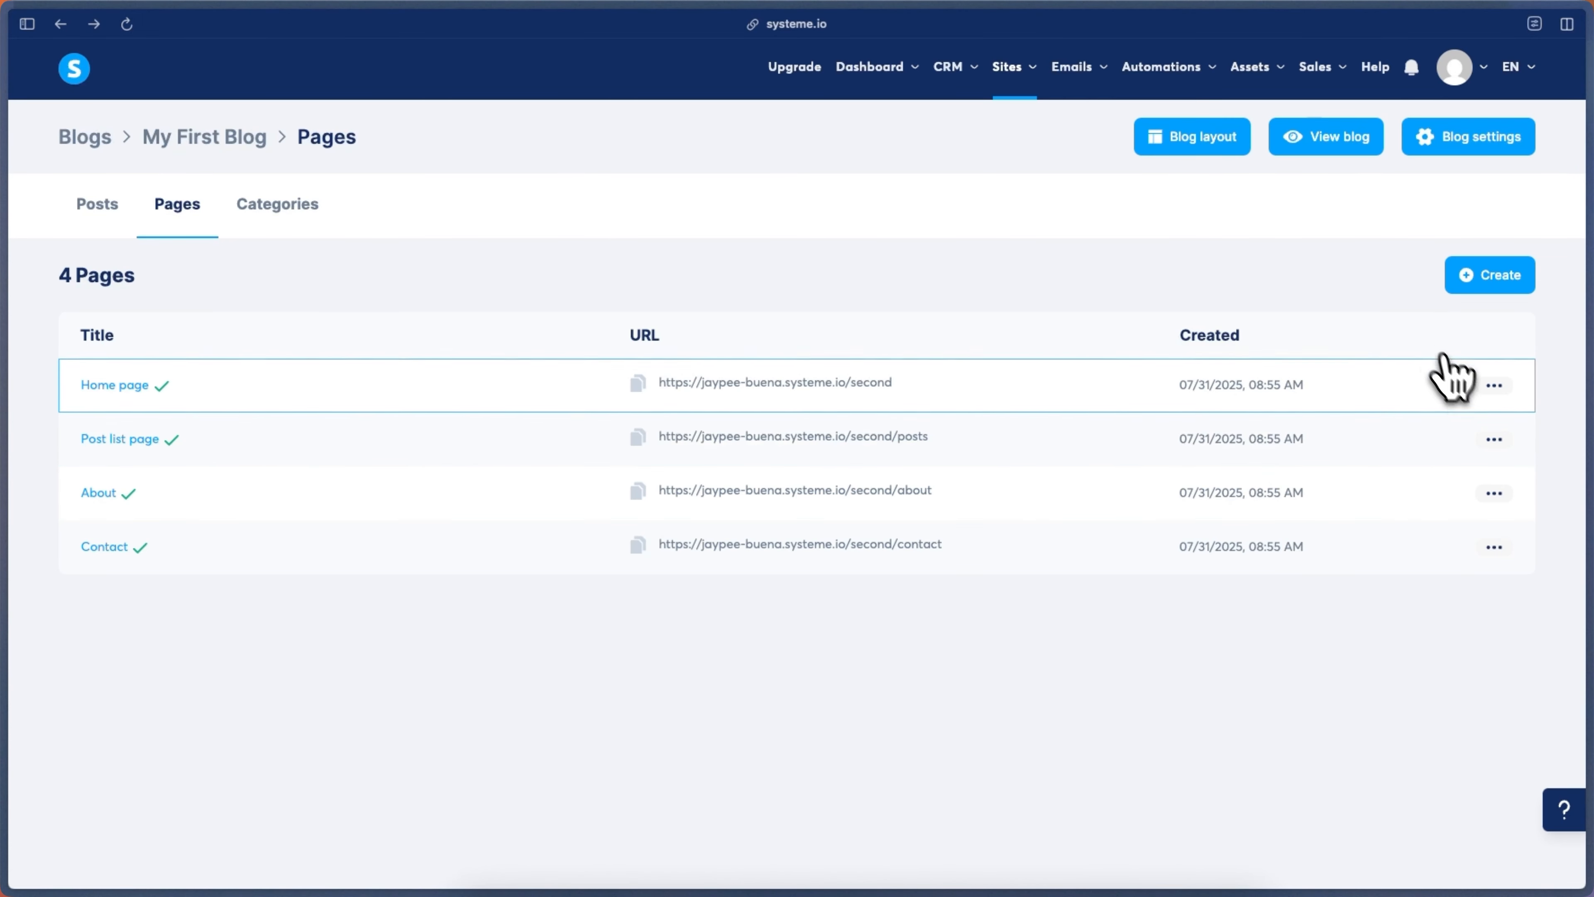
Open the blog's categories and inspect the fields for a new category, closing the form without creating one.
{"action": "left_click", "coordinate": [294, 204]}
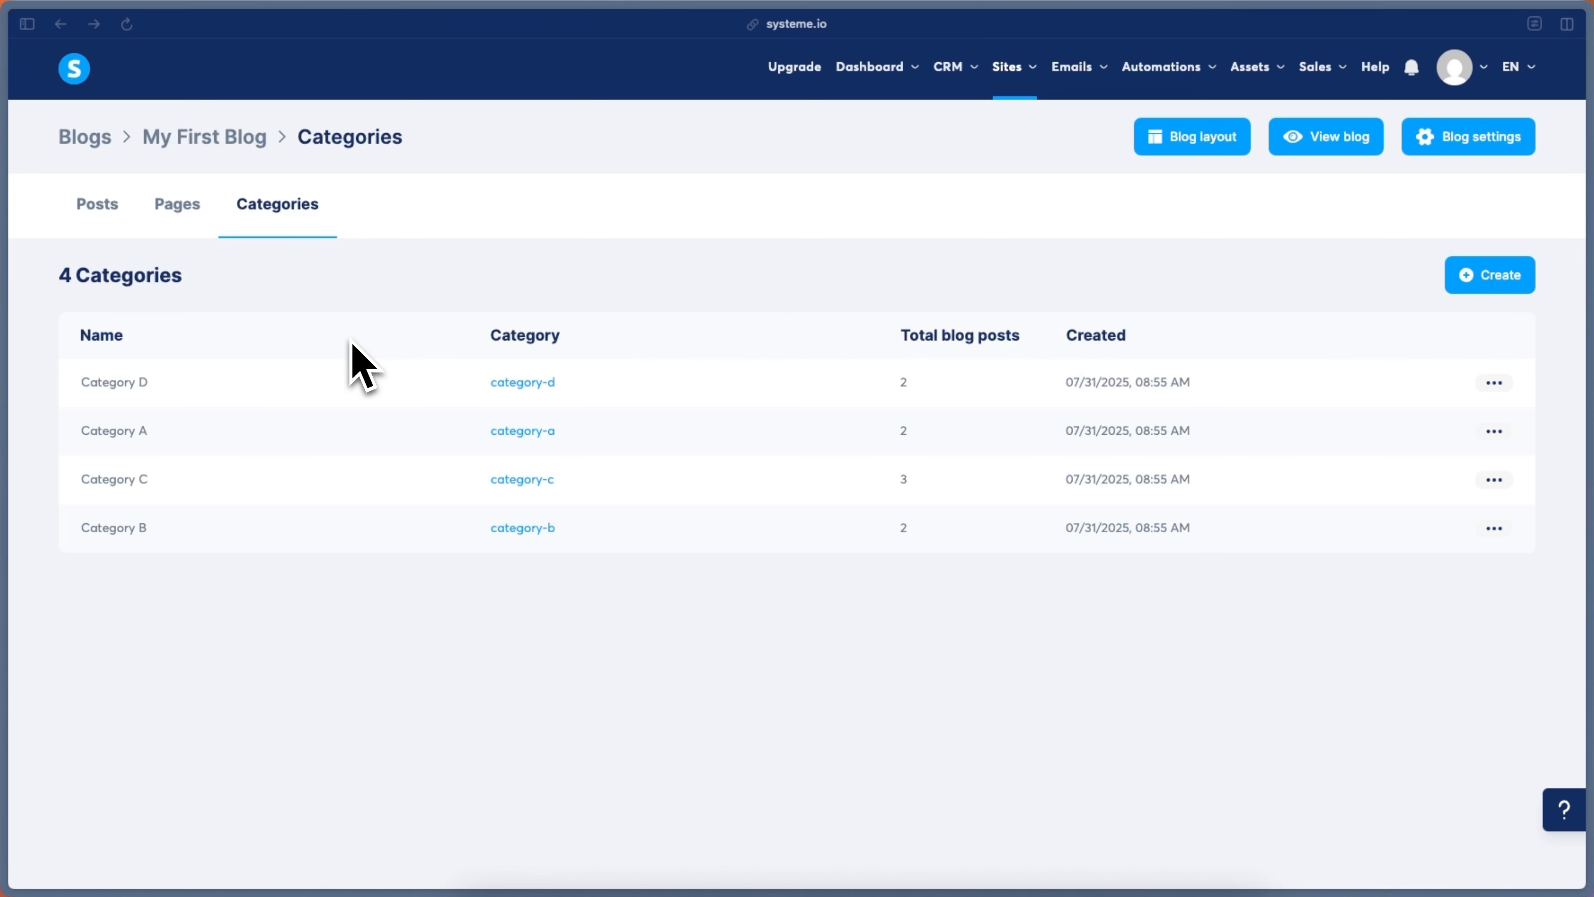
{"action": "left_click", "coordinate": [1504, 283]}
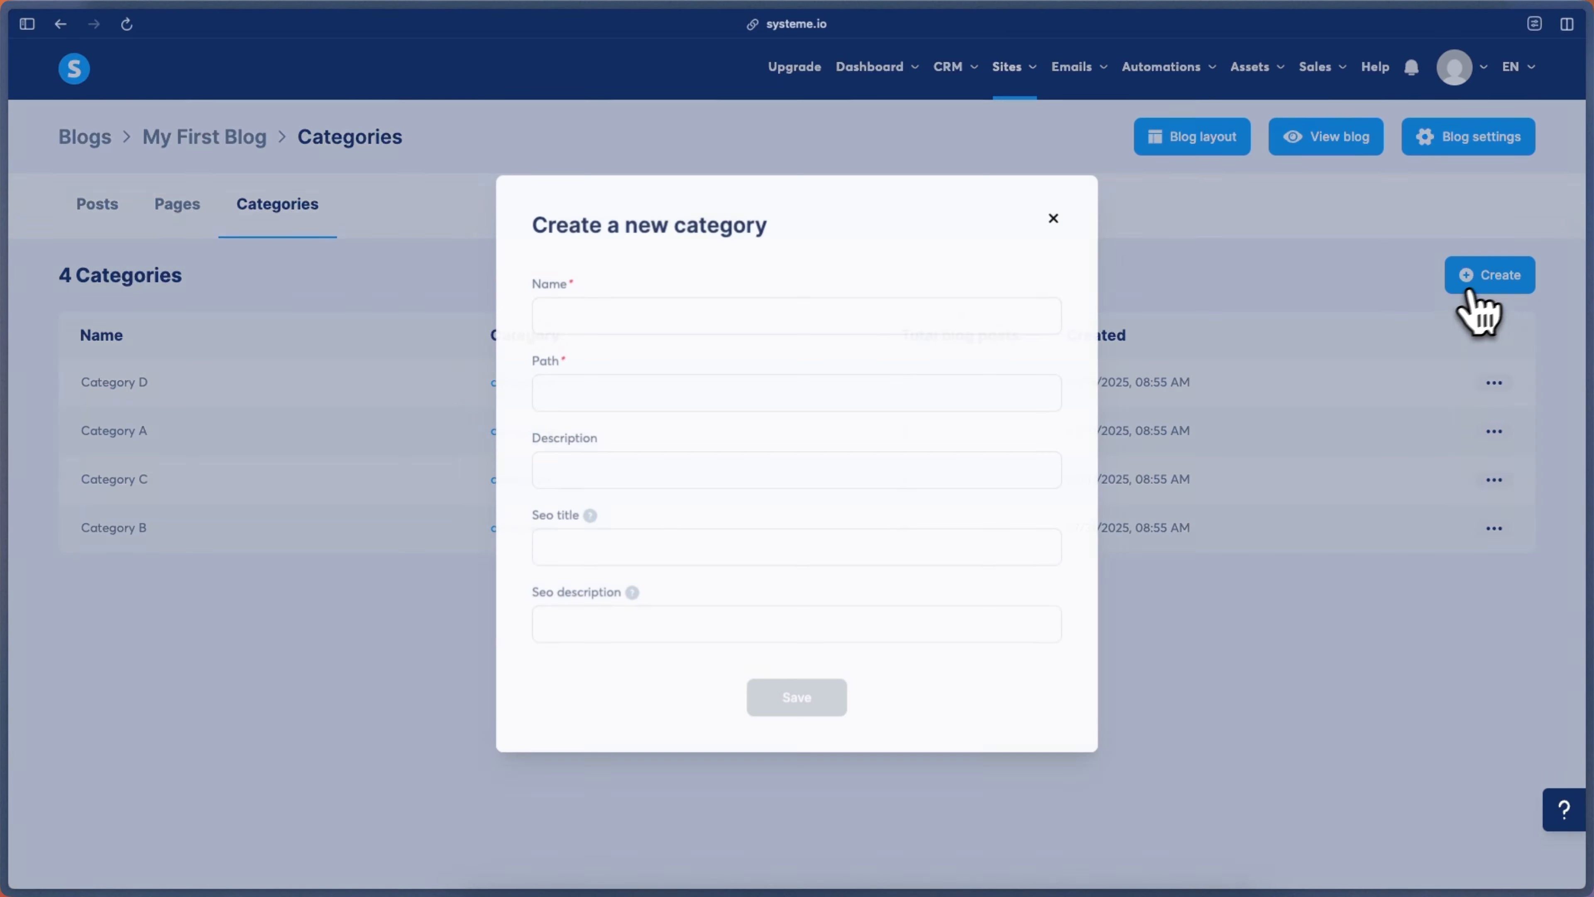
{"action": "left_click", "coordinate": [587, 465]}
{"action": "left_click", "coordinate": [608, 546]}
{"action": "left_click", "coordinate": [595, 625]}
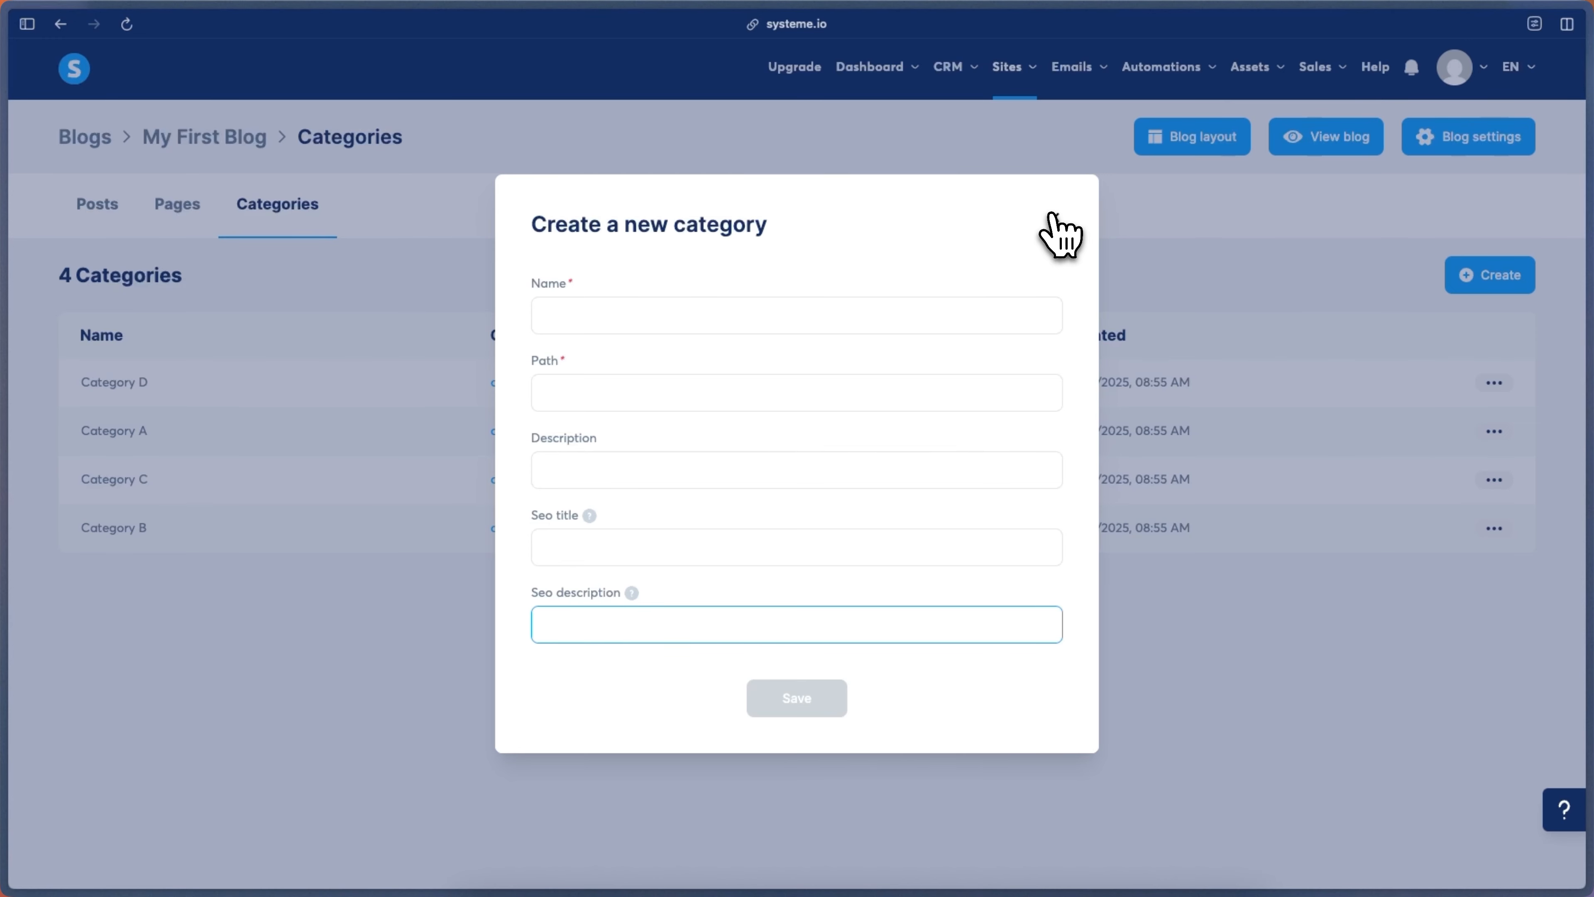
{"action": "left_click", "coordinate": [1061, 235]}
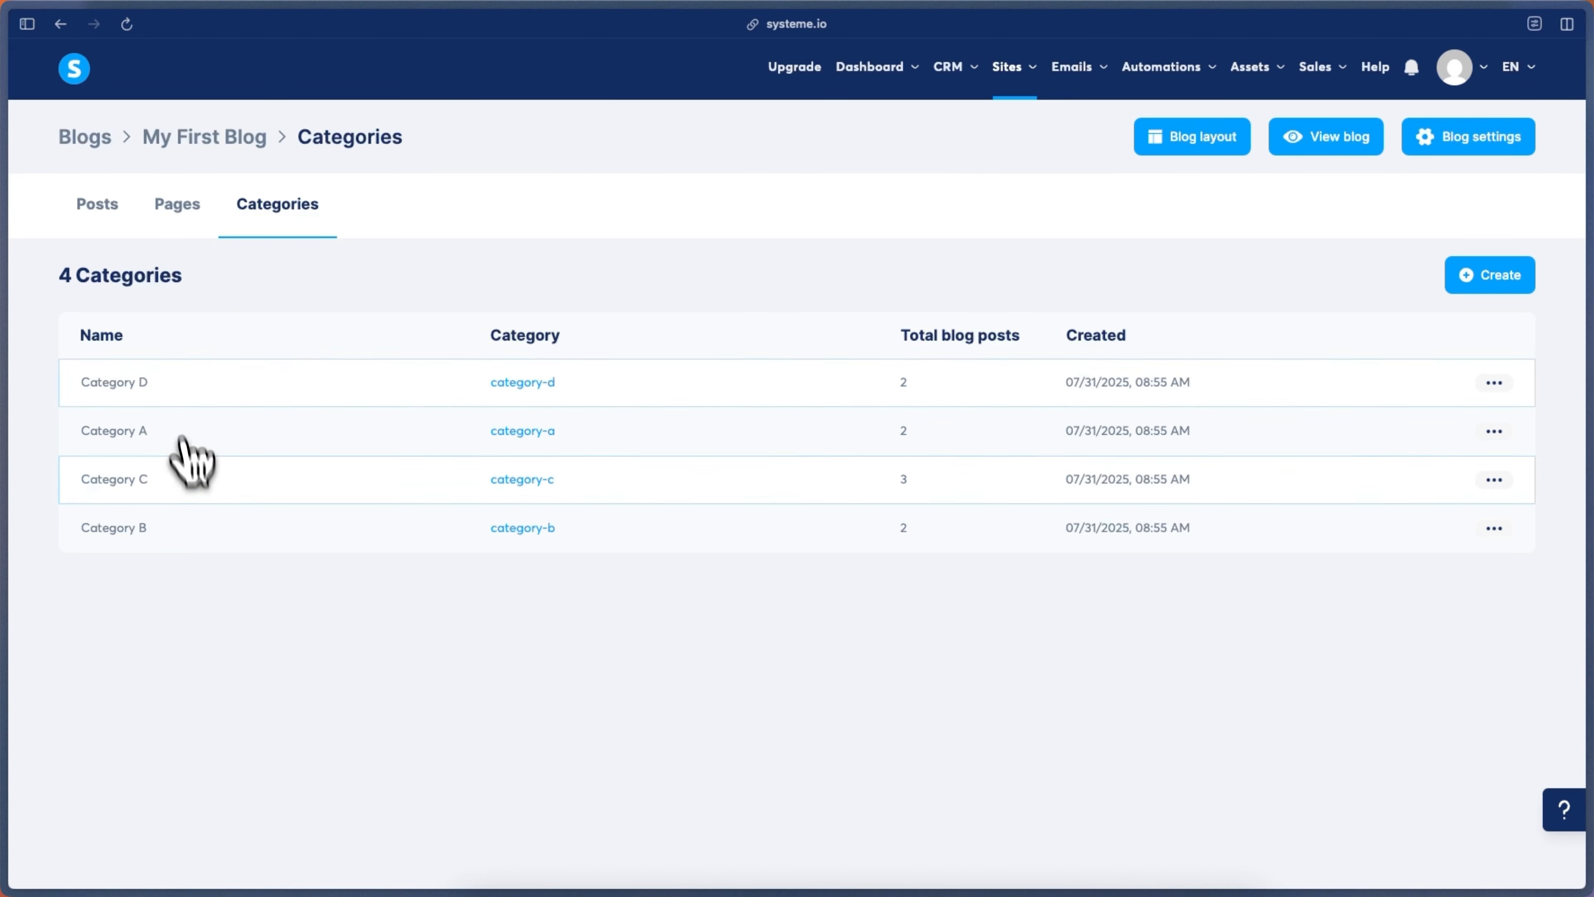
Check the actions available for the Home page in the blog's pages, close them and return to the posts.
{"action": "left_click", "coordinate": [191, 207]}
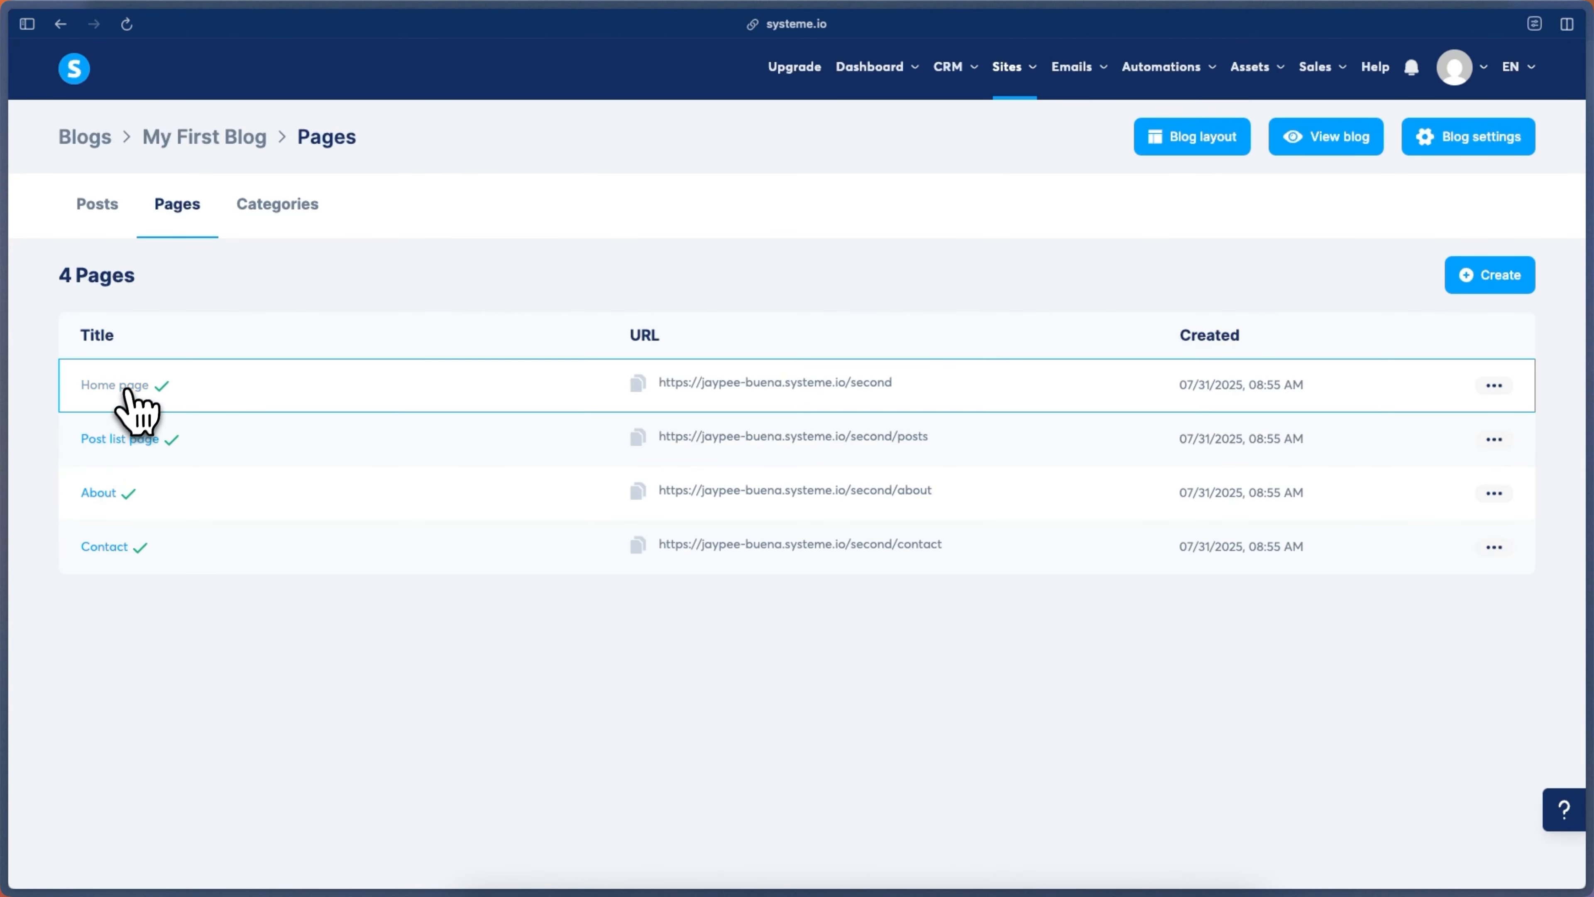
{"action": "left_click", "coordinate": [1512, 394]}
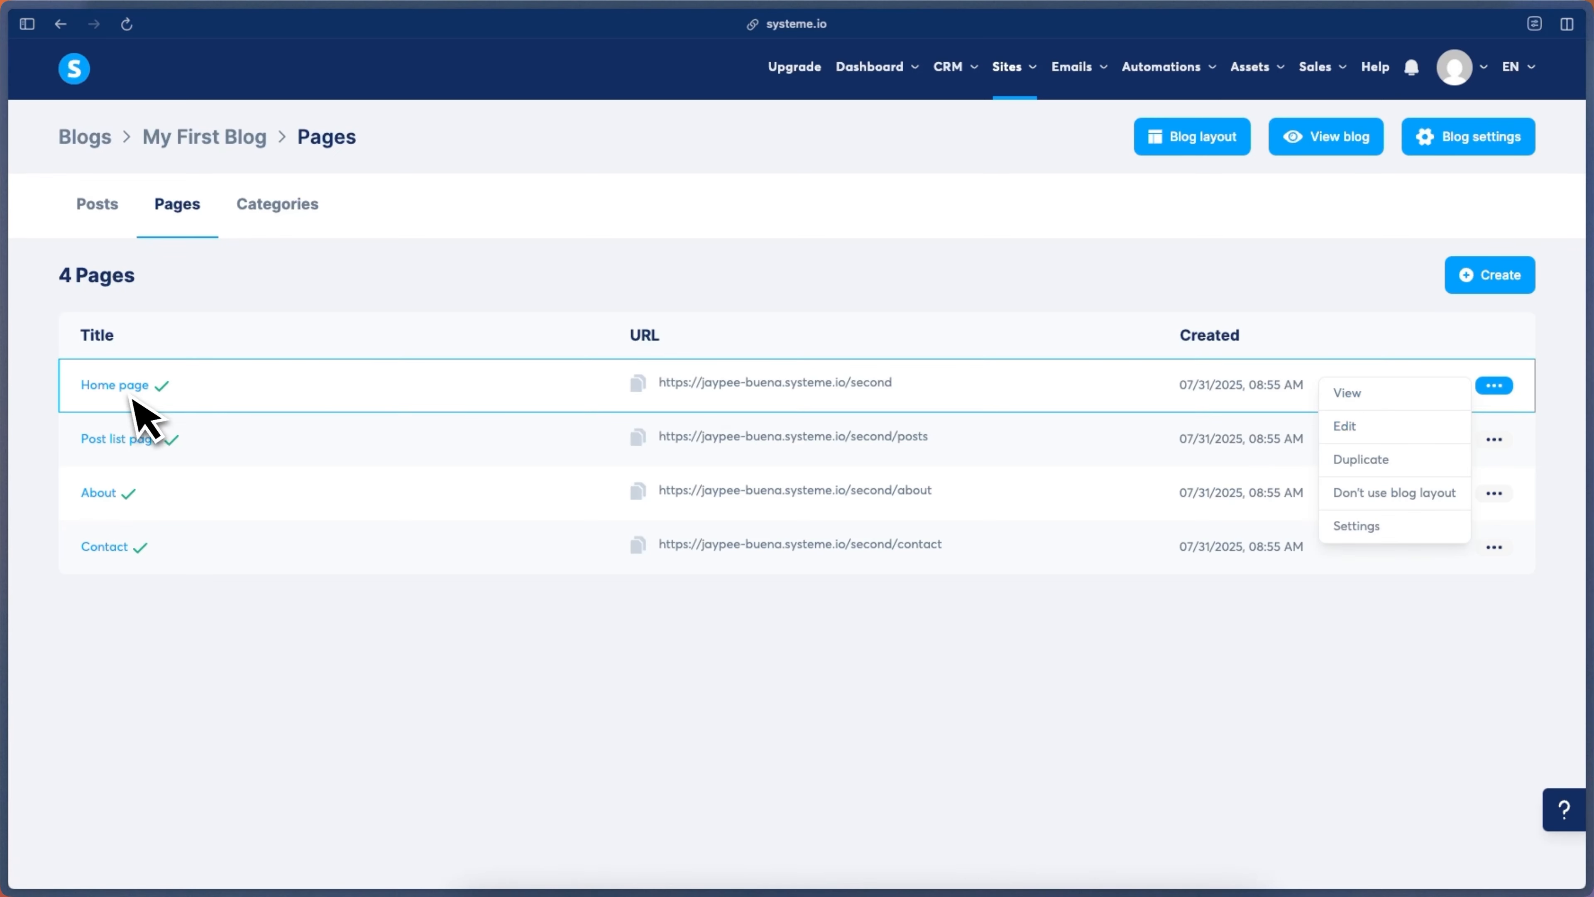
{"action": "left_click", "coordinate": [890, 528]}
{"action": "left_click", "coordinate": [125, 208]}
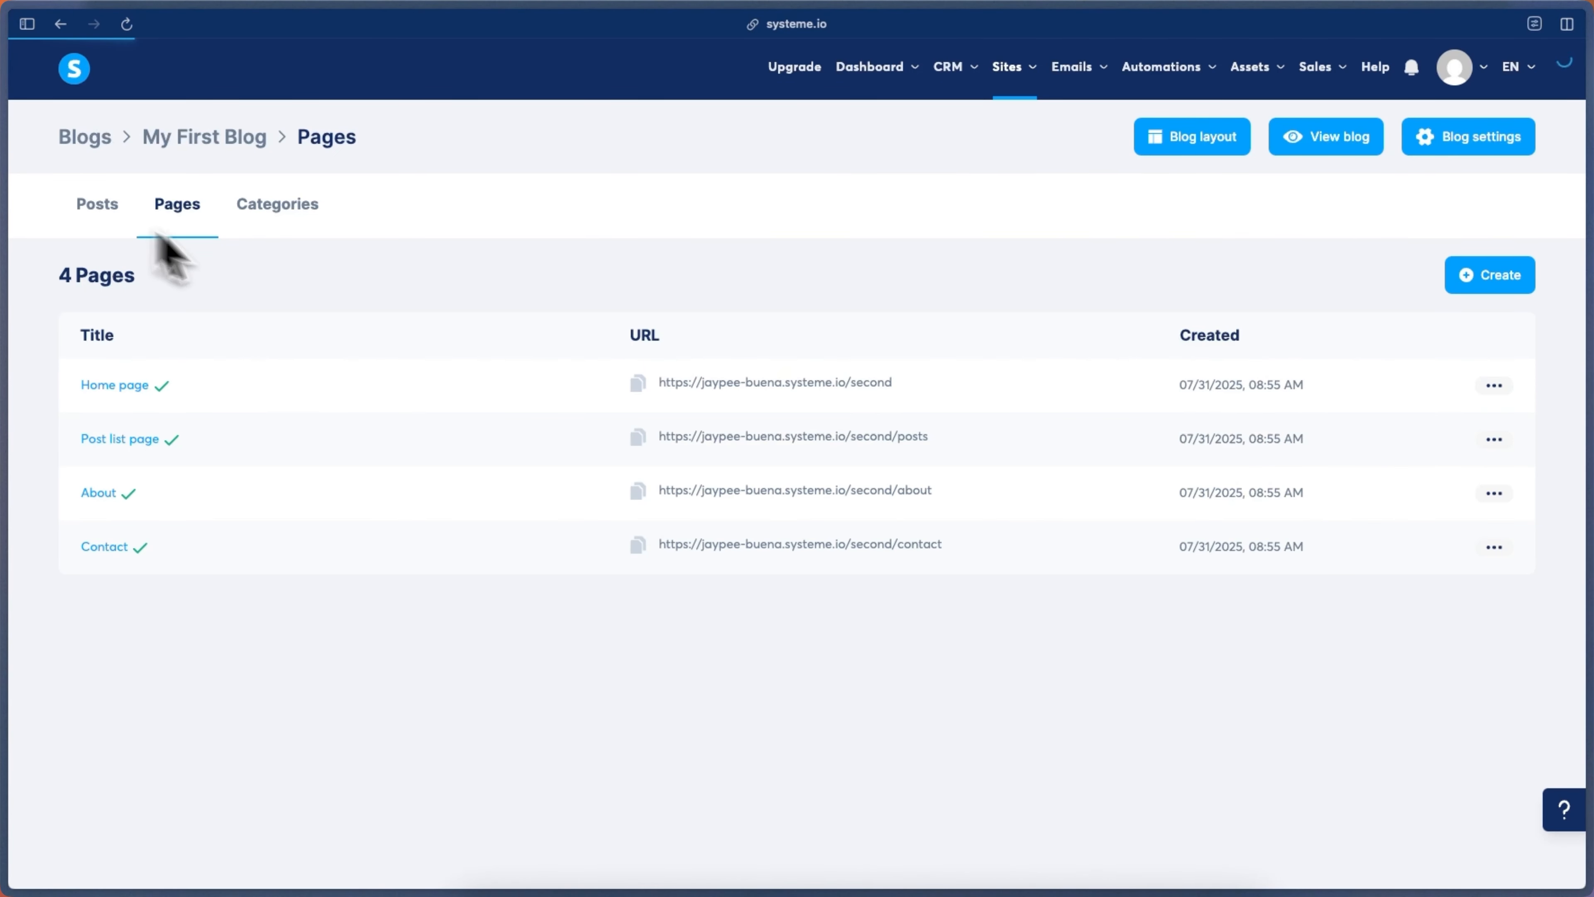